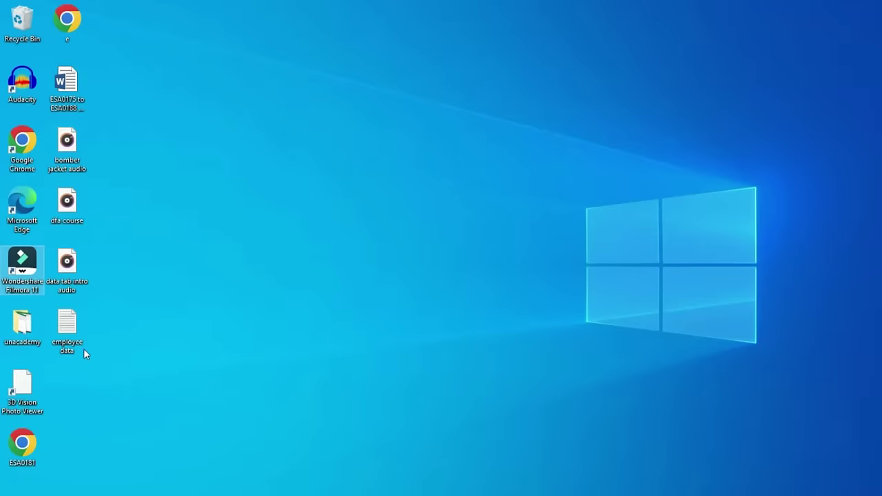
Open the employee data text file in a maximized Notepad and zoom in on its text.
double_click(81, 345)
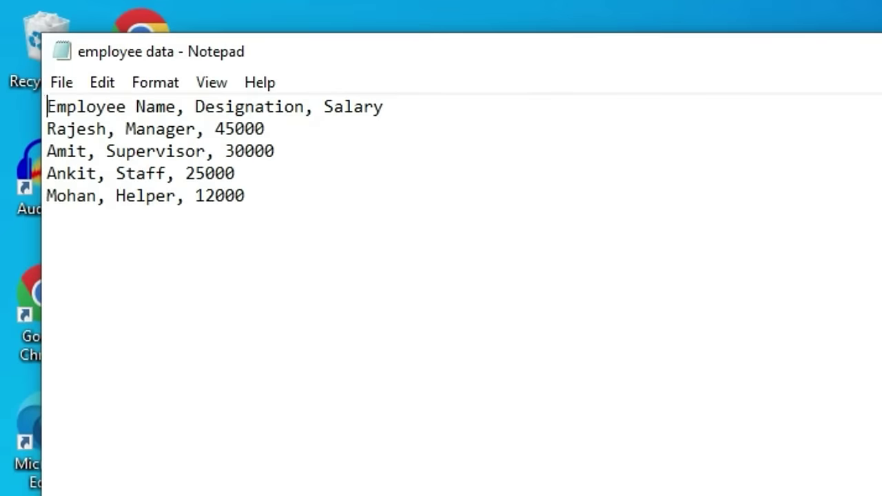
key(super+Up)
key(ctrl+plus)
key(ctrl+plus)
key(ctrl+plus)
key(ctrl+plus)
key(ctrl+plus)
key(ctrl+plus)
key(ctrl+plus)
key(ctrl+plus)
key(ctrl+plus)
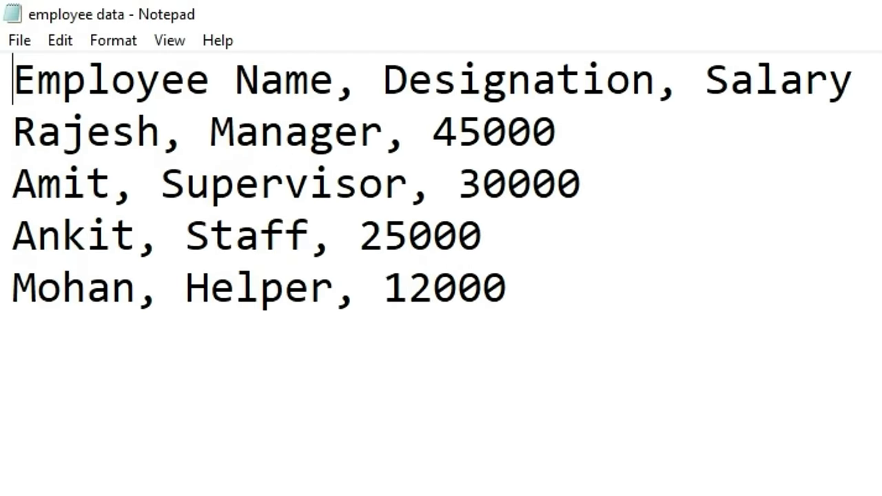
Import employee data.txt from the Desktop with Data > From Text/CSV to preview its columns.
click(354, 96)
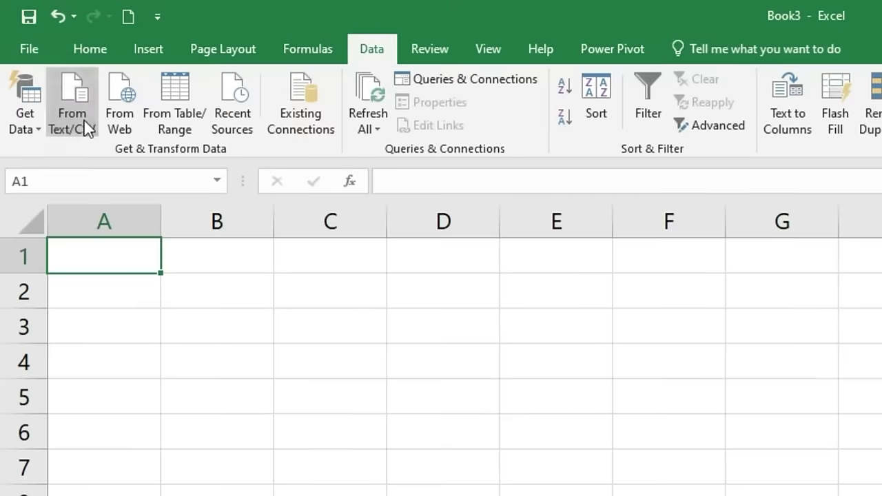
click(53, 77)
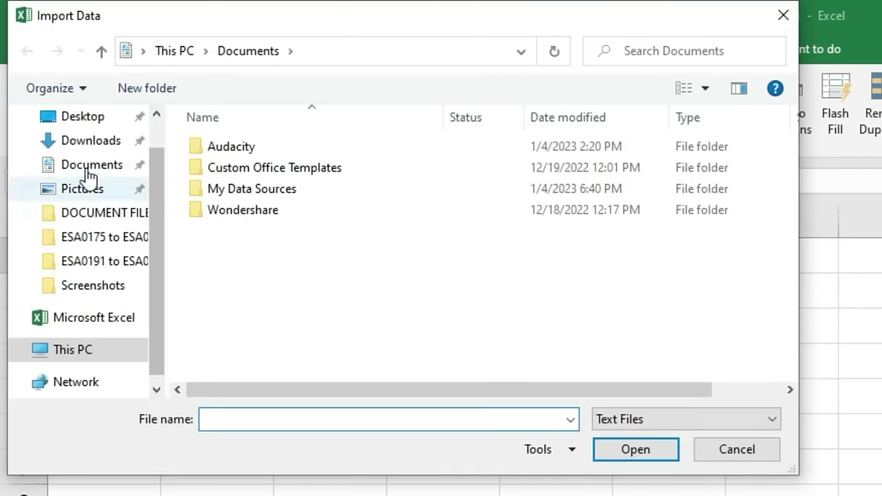
click(81, 124)
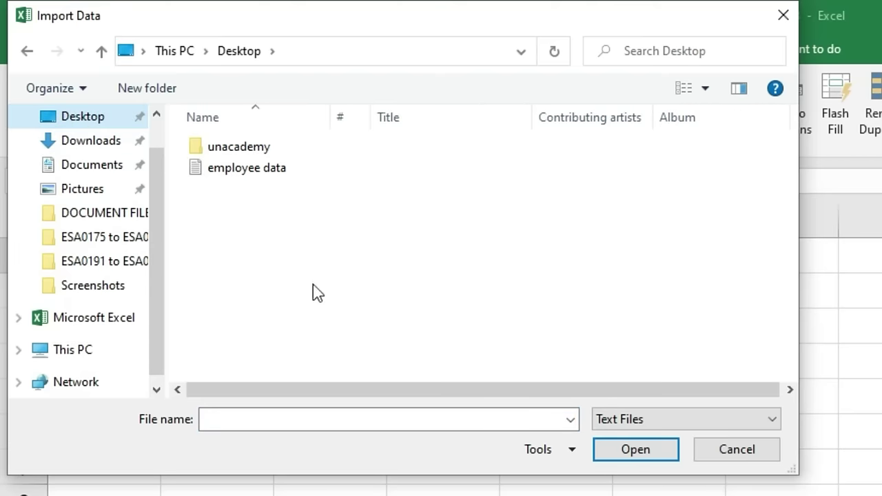
click(270, 174)
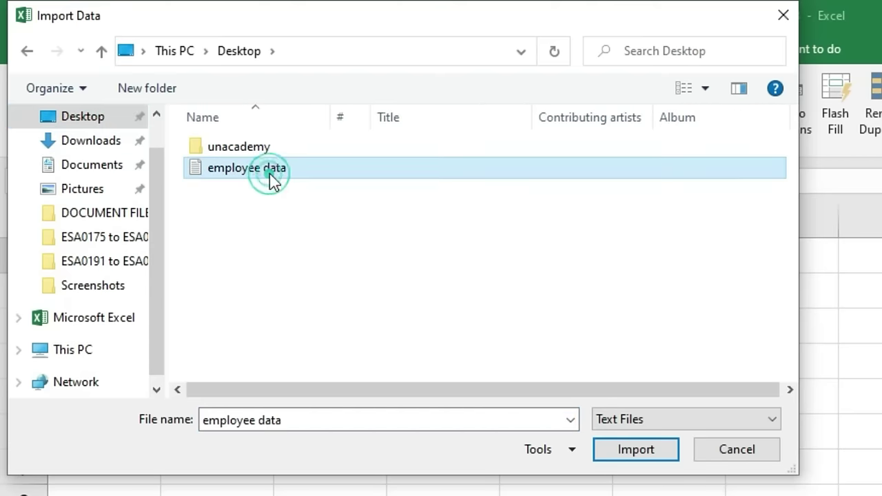
click(635, 451)
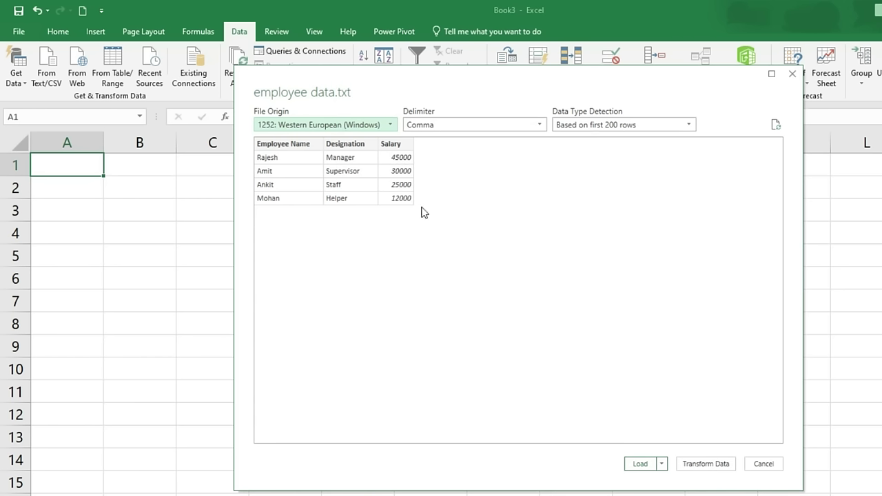
Load the employee data as a table on Sheet2 and check the Employee Name filter options.
click(647, 467)
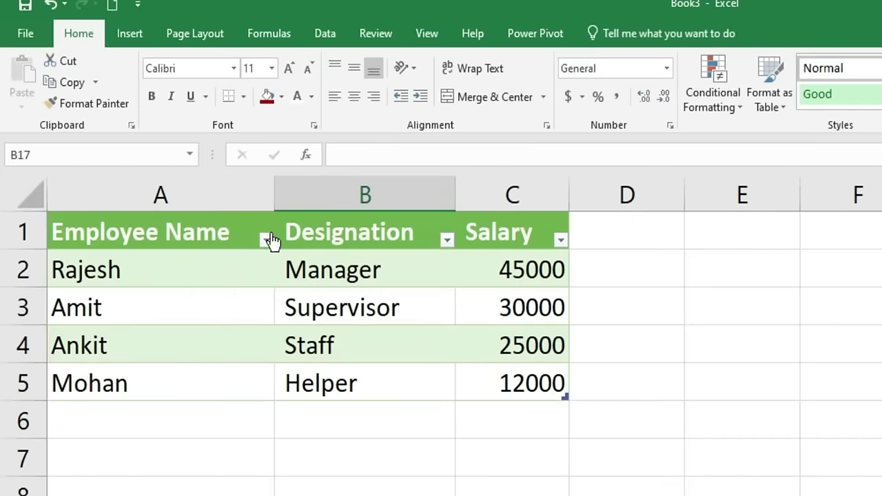
click(267, 239)
click(675, 444)
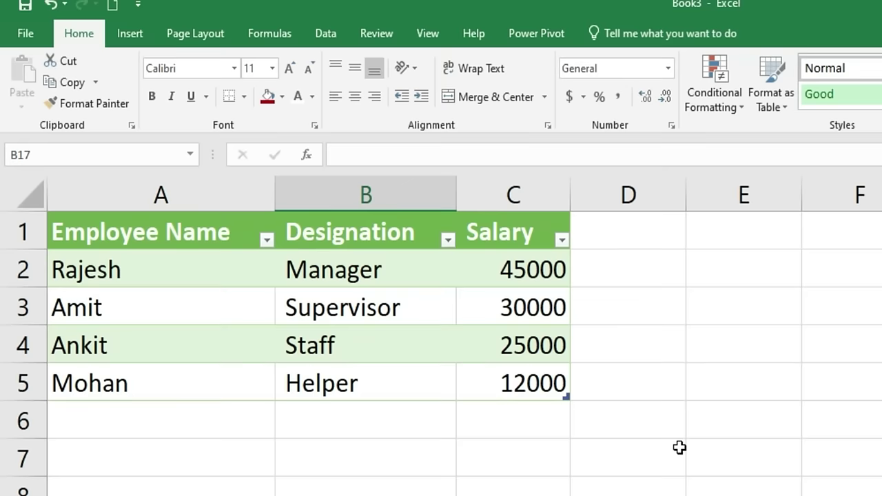
click(343, 31)
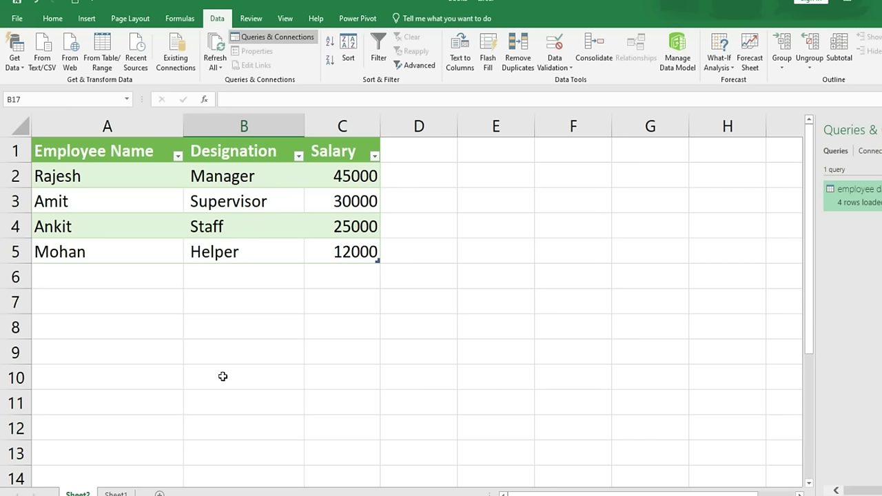
Search 'narendra' in Chrome and open the Narendra Modi Wikipedia article.
click(114, 494)
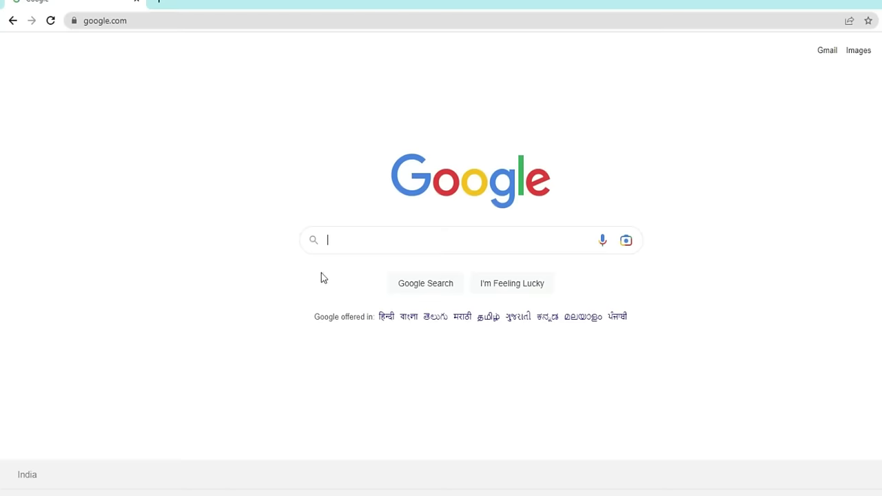
text(narendra)
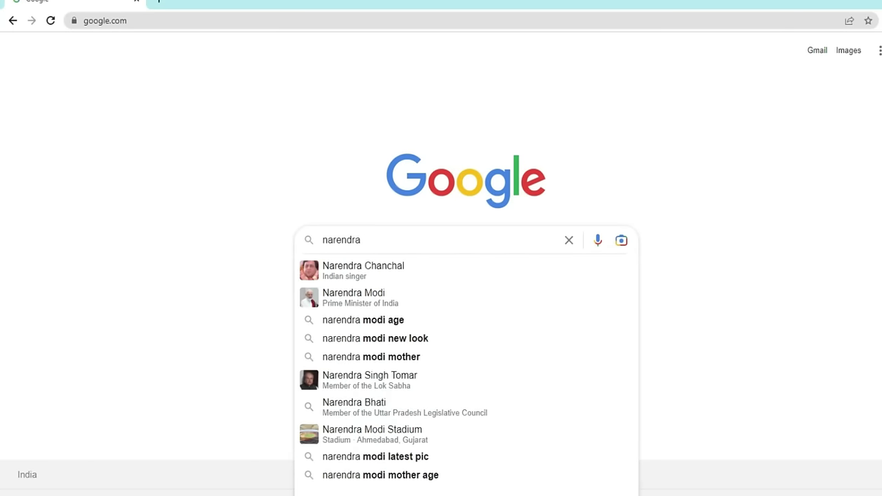
click(378, 297)
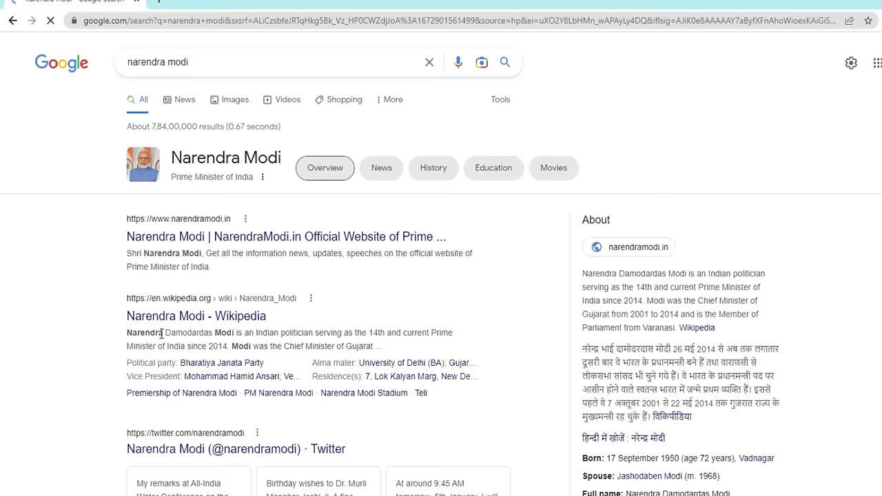
scroll(162, 334, down, 1)
click(244, 258)
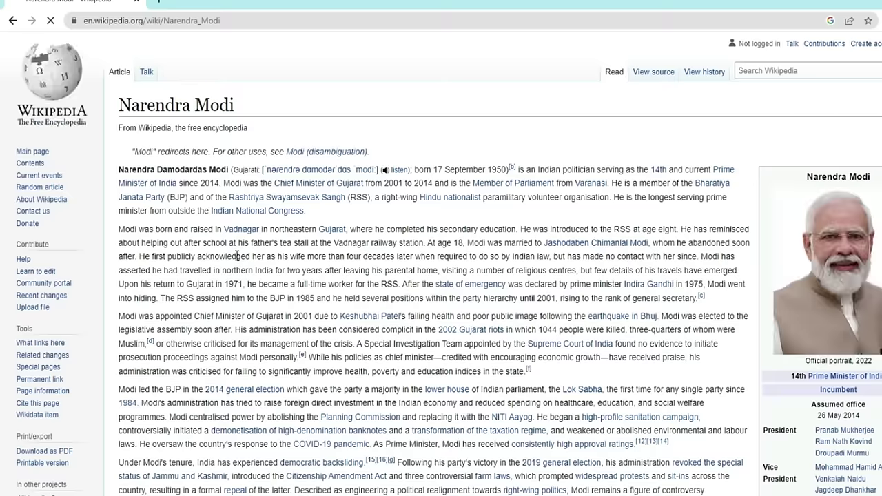
Copy the Wikipedia article's web address and return to Excel.
scroll(428, 371, down, 6)
scroll(432, 377, down, 5)
scroll(434, 365, down, 3)
scroll(423, 360, up, 7)
scroll(423, 360, up, 8)
click(228, 22)
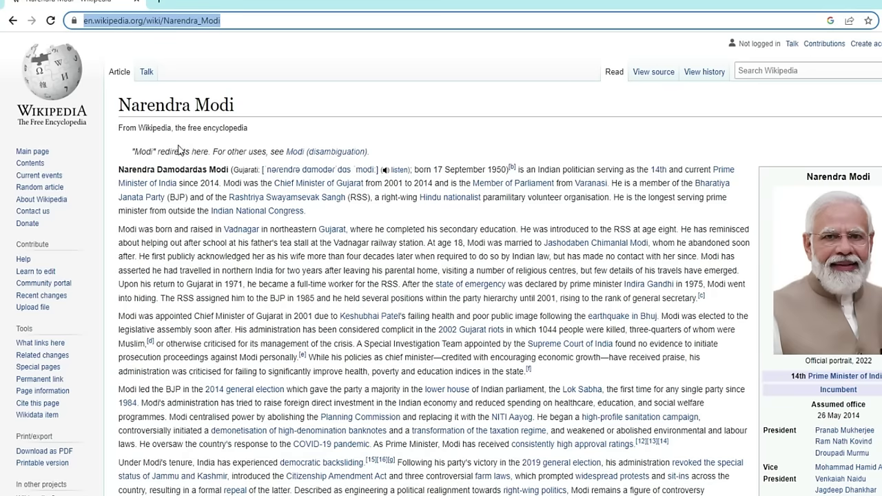
key(alt+Tab)
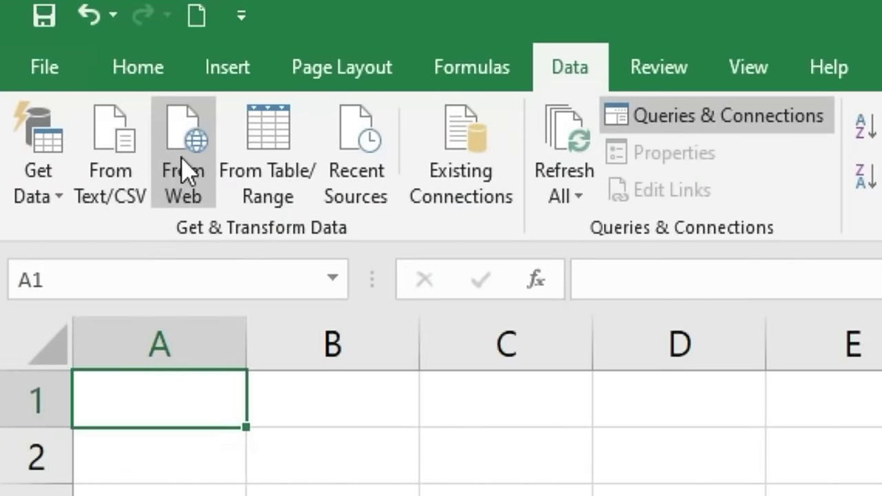
Paste the copied Wikipedia address into Data > From Web and fetch the page into Navigator.
click(192, 176)
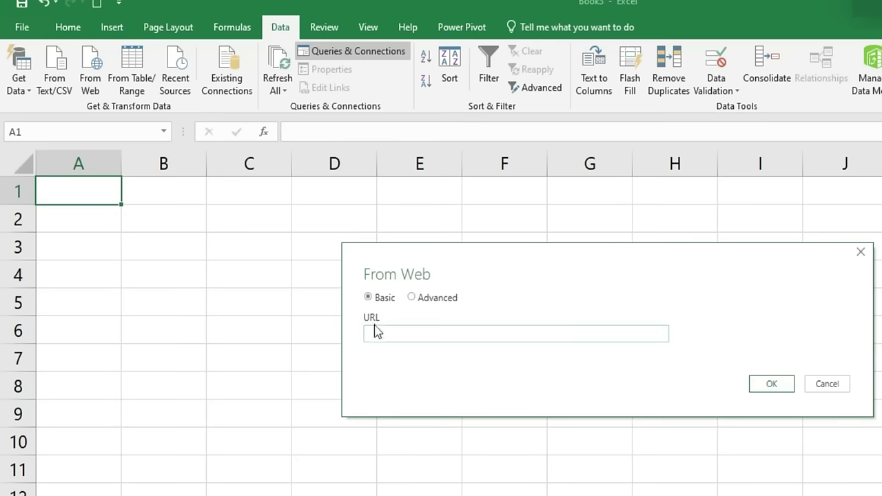
text(https://en.wikipedia.org/wiki/Narendra_Modi)
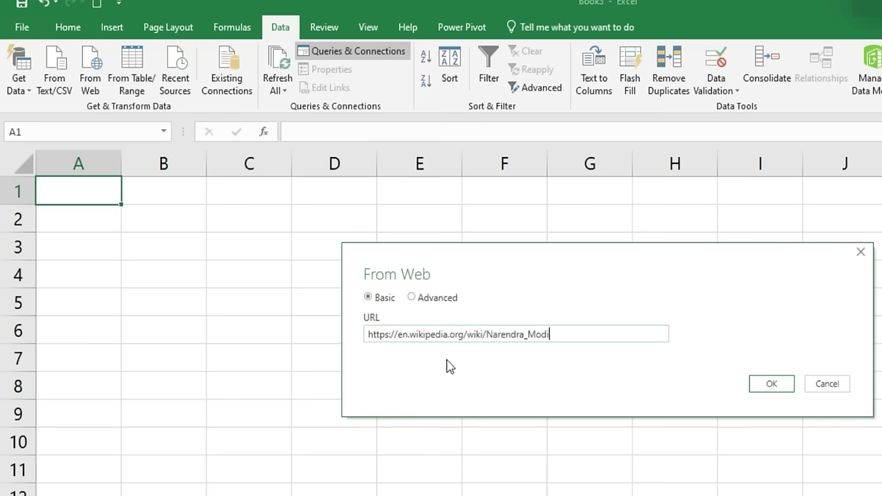
click(770, 390)
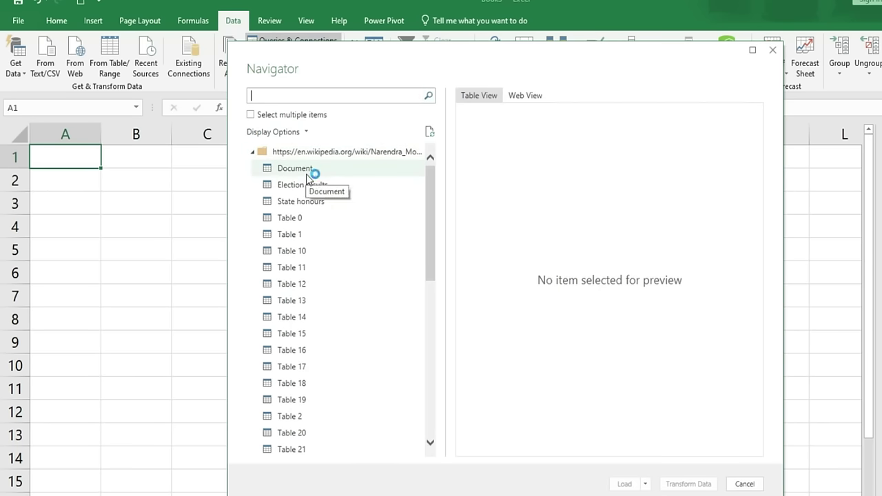
Preview Document and Election results in Navigator, then load the Election results table.
click(306, 172)
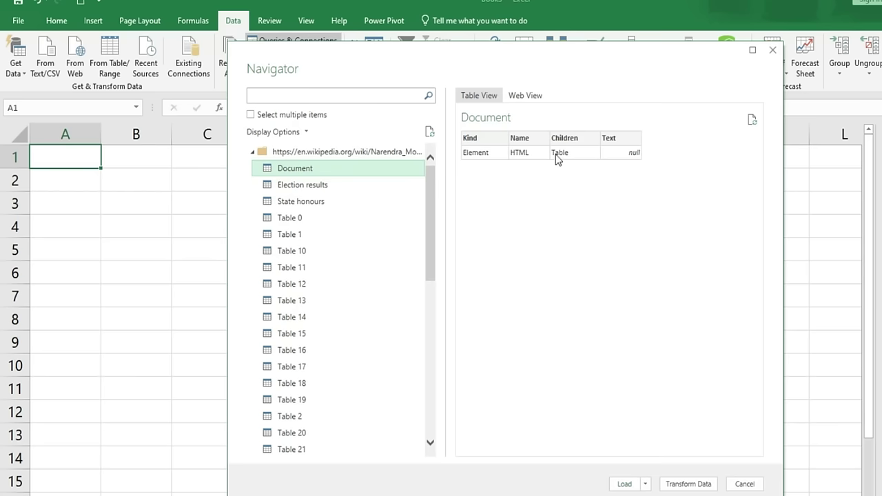
click(297, 190)
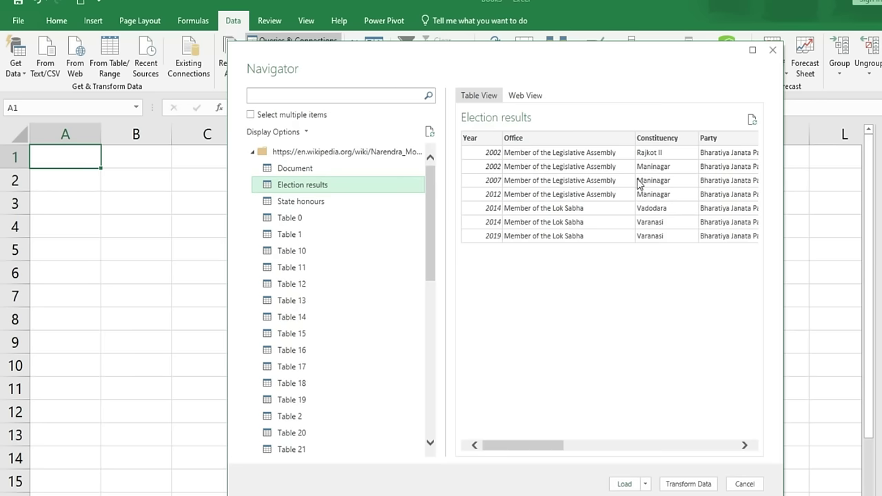
mouse_move(535, 447)
mouse_down()
mouse_move(744, 445)
mouse_move(519, 446)
mouse_up()
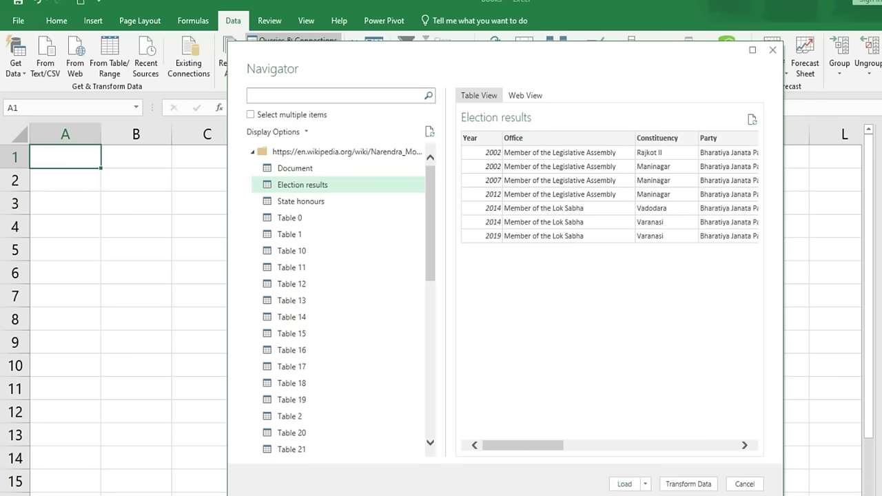
click(624, 483)
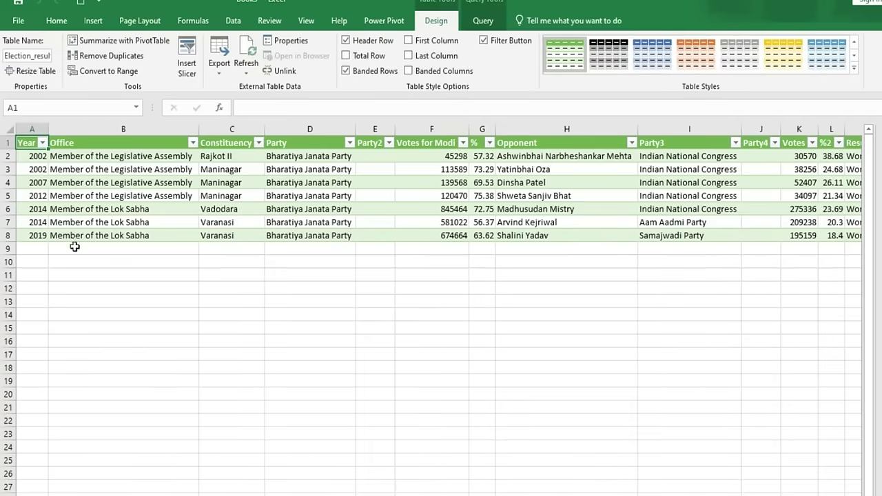
Zoom the sheet out and back in to view the seven-row Election results table on Sheet3.
scroll(339, 370, down, 3)
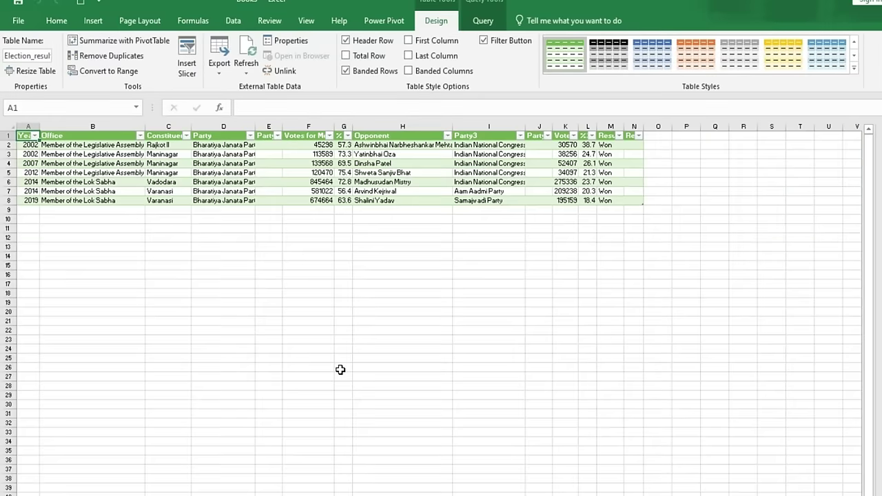
scroll(340, 370, up, 3)
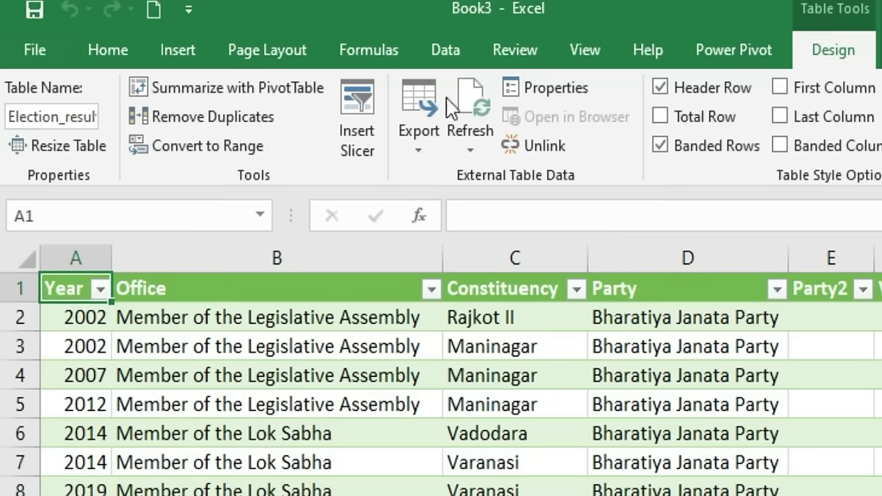
click(437, 55)
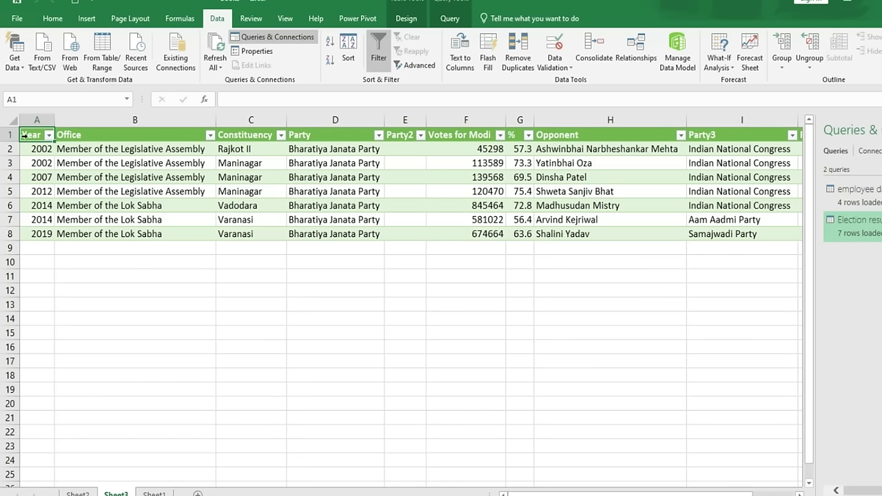
Select the Election results table and open it in the Power Query Editor.
drag(33, 134, 796, 228)
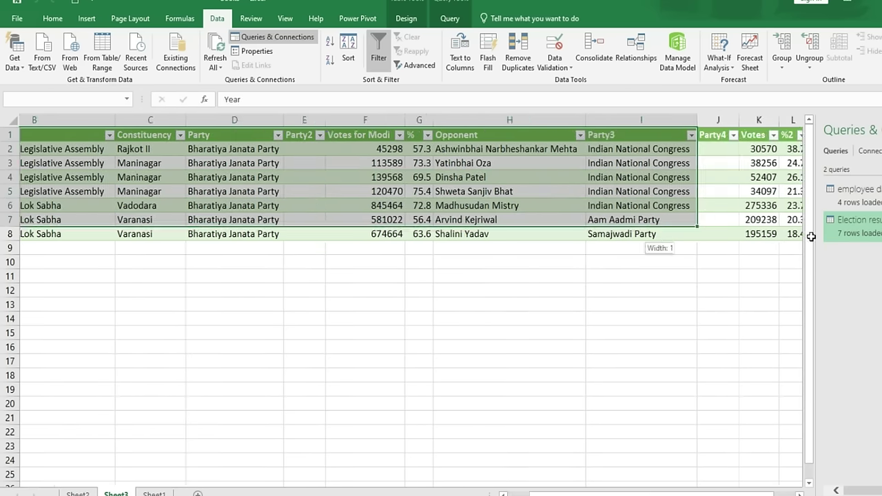
drag(795, 228, 762, 234)
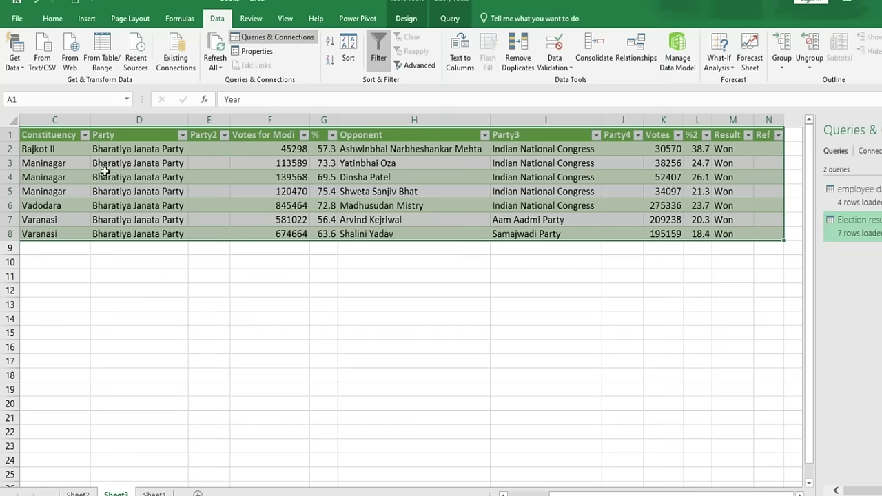
click(104, 52)
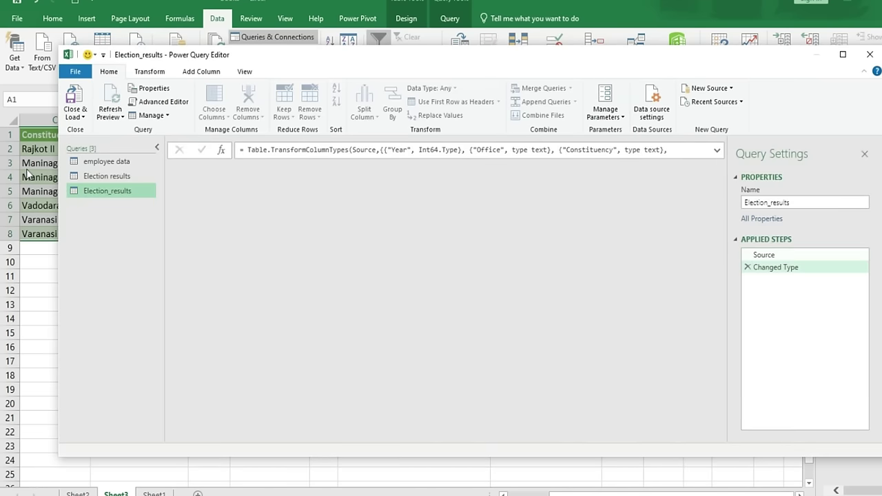
Remove the Party4, Ref and Party2 columns, close the editor and keep the changes.
drag(289, 436, 524, 454)
click(466, 181)
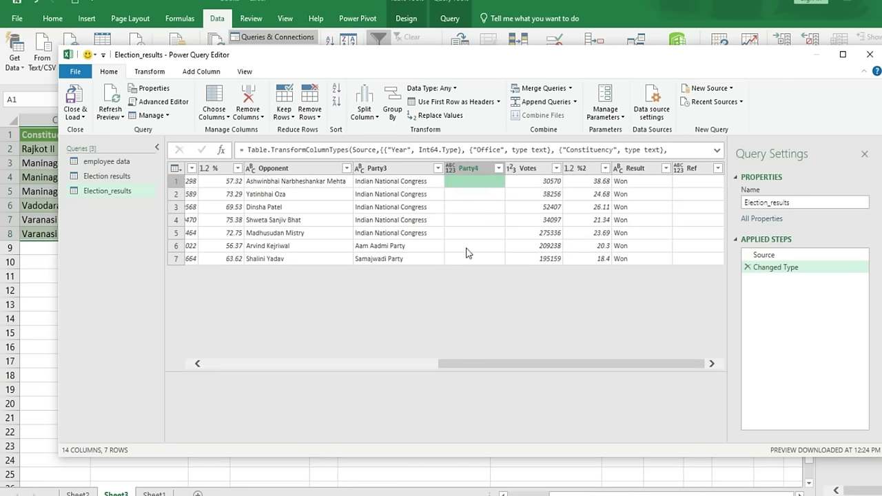
click(249, 96)
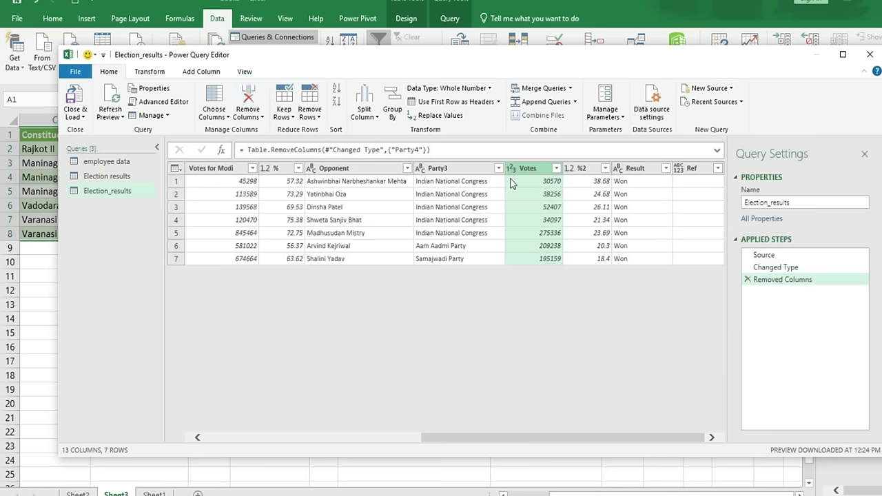
click(692, 168)
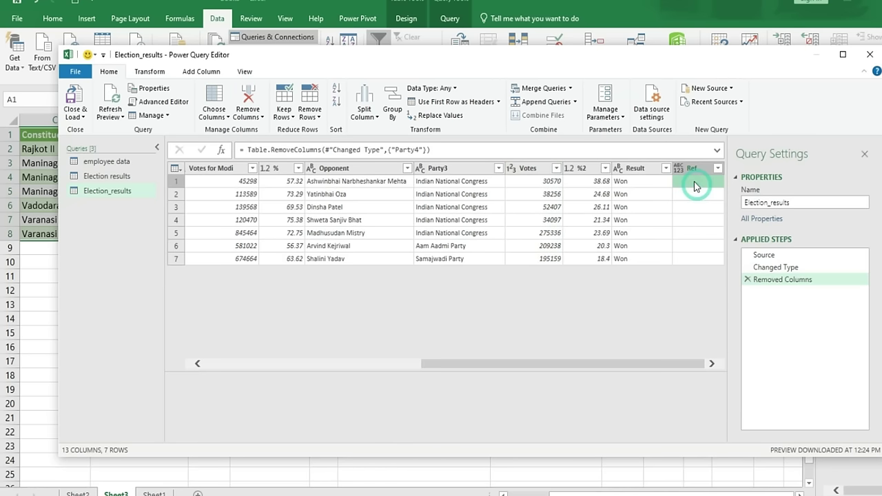
click(246, 93)
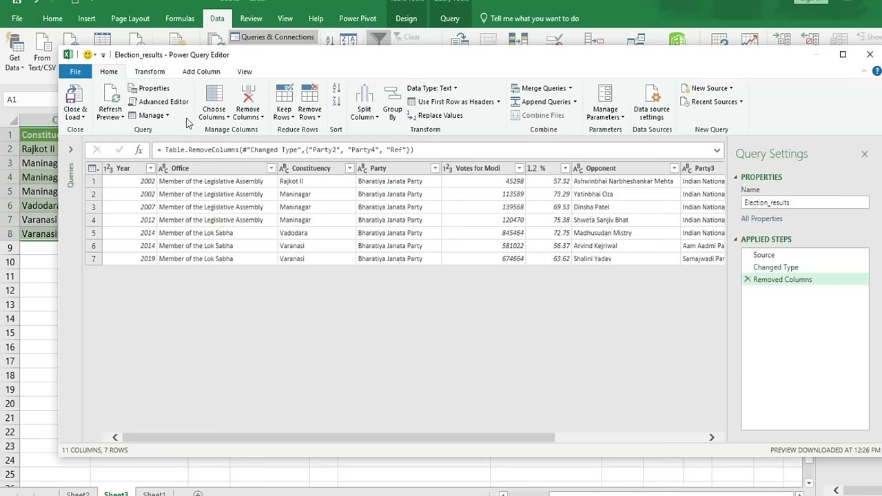
click(868, 57)
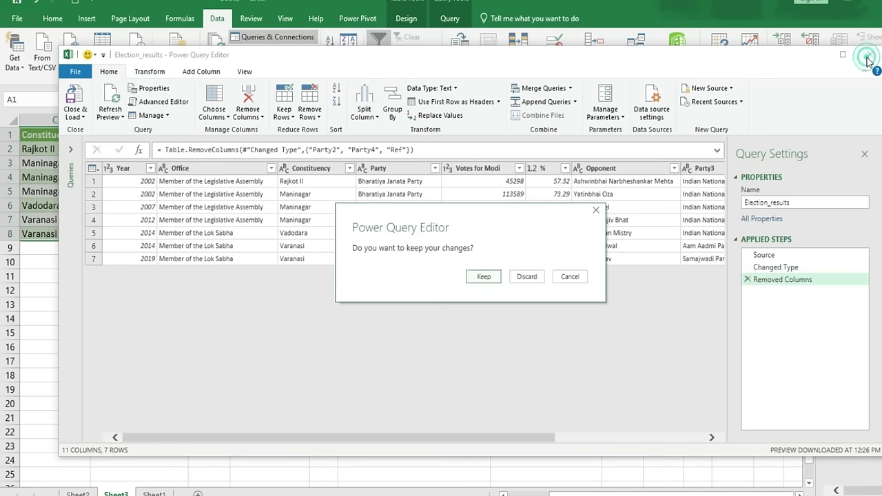
click(483, 277)
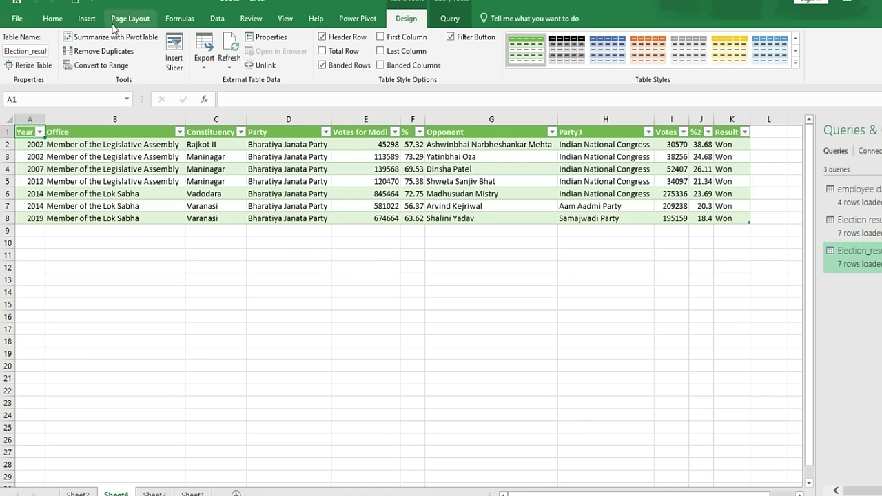
Show the Recent Sources list with the Wikipedia page and employee data.txt.
click(213, 21)
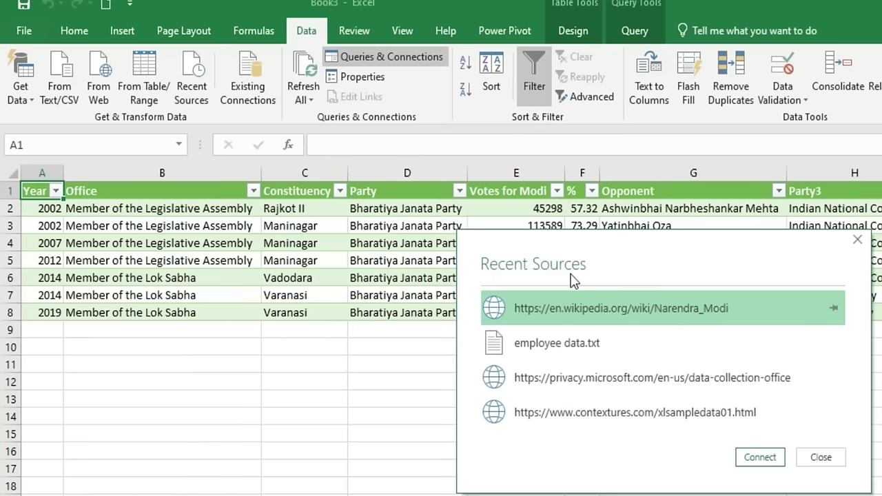
Close Recent Sources, dismiss the Get Data > From File list, and widen the Queries & Connections pane.
key(Escape)
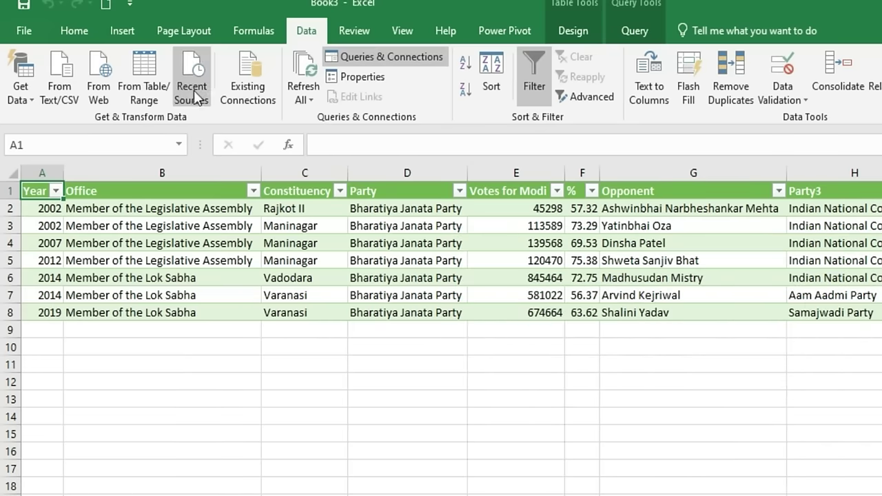
click(31, 99)
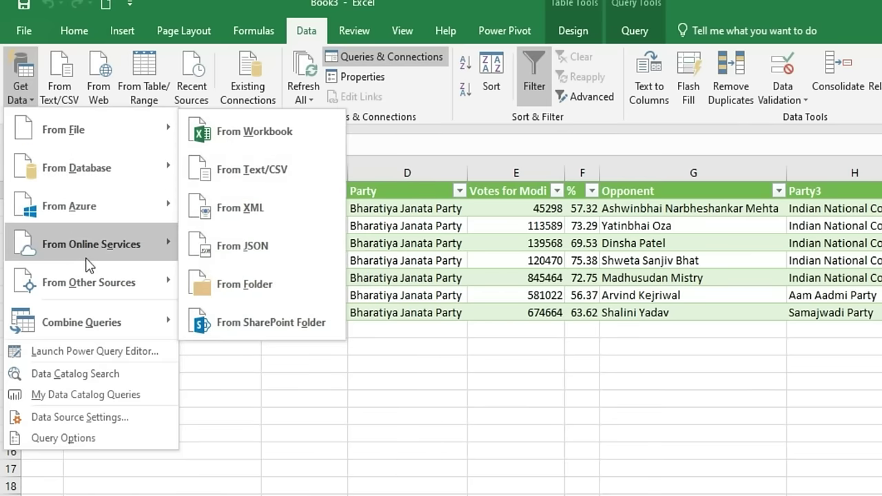
mouse_move(64, 130)
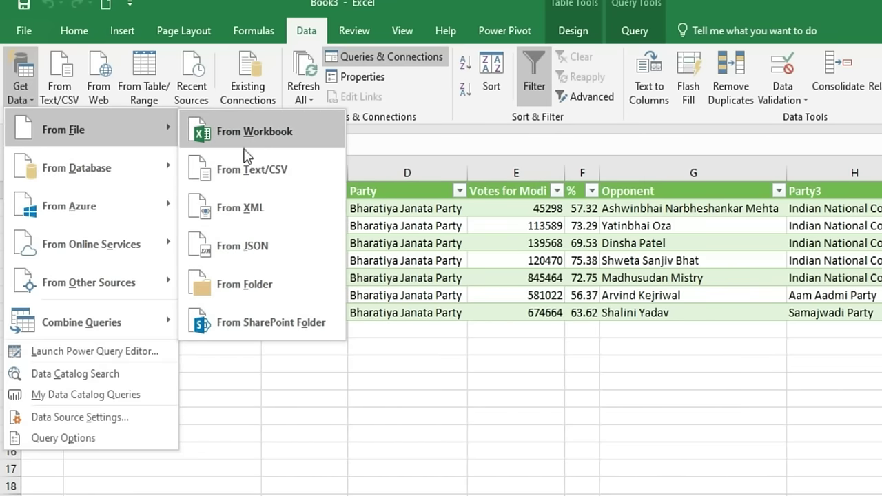
click(279, 432)
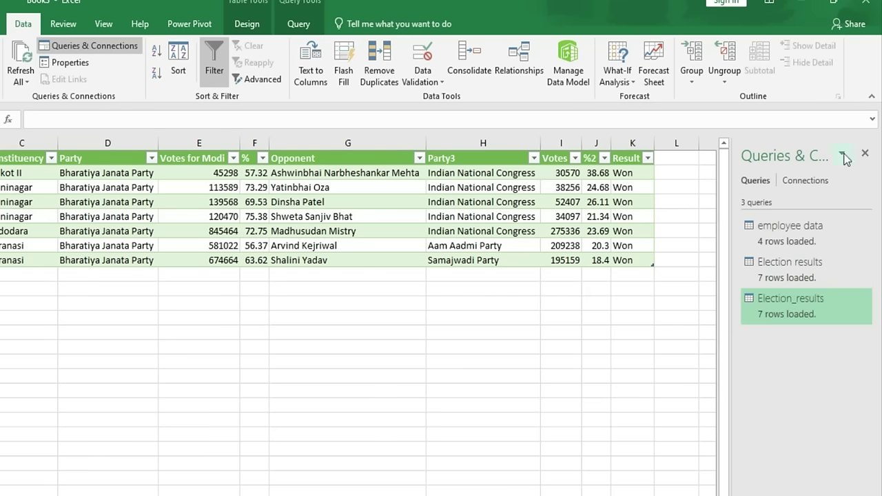
drag(729, 217, 555, 266)
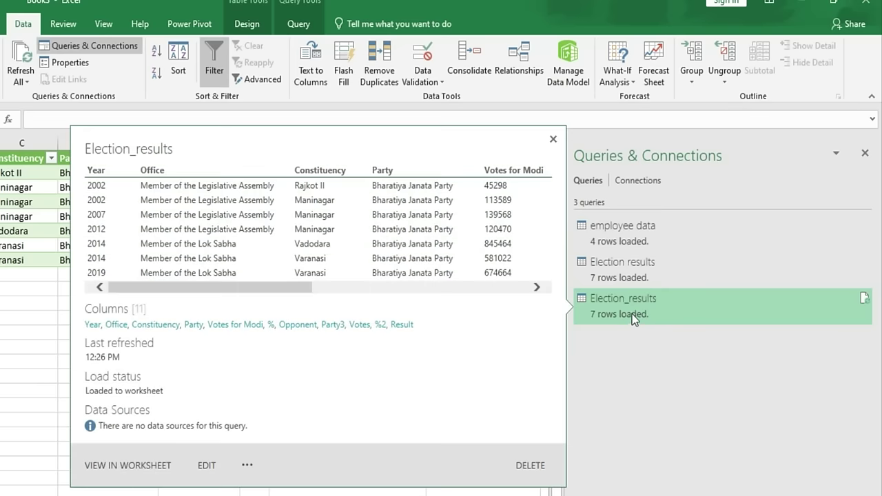
mouse_move(623, 305)
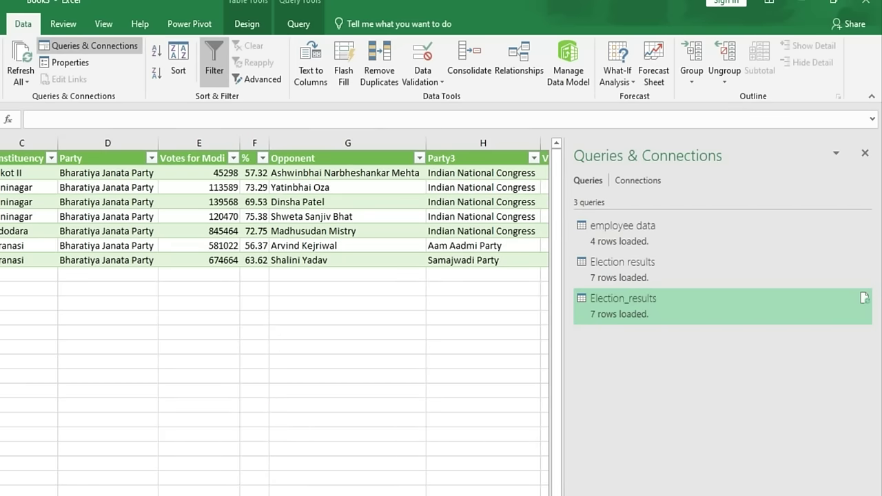
click(637, 180)
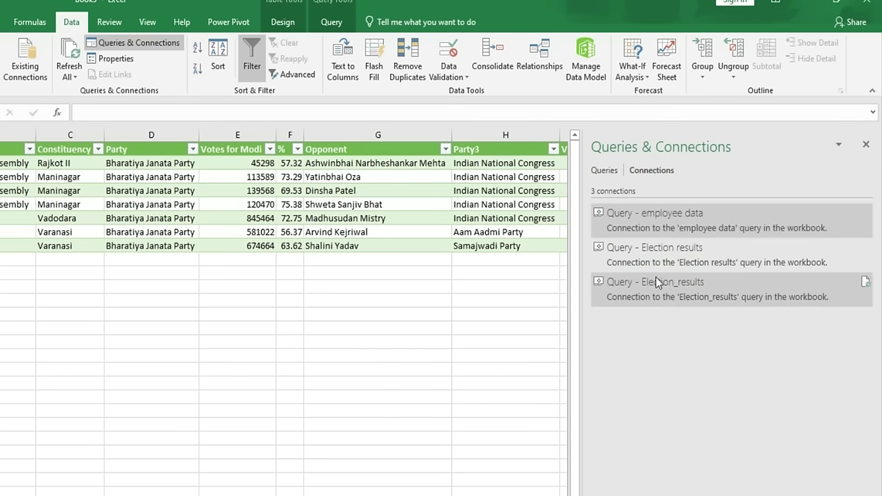
click(604, 171)
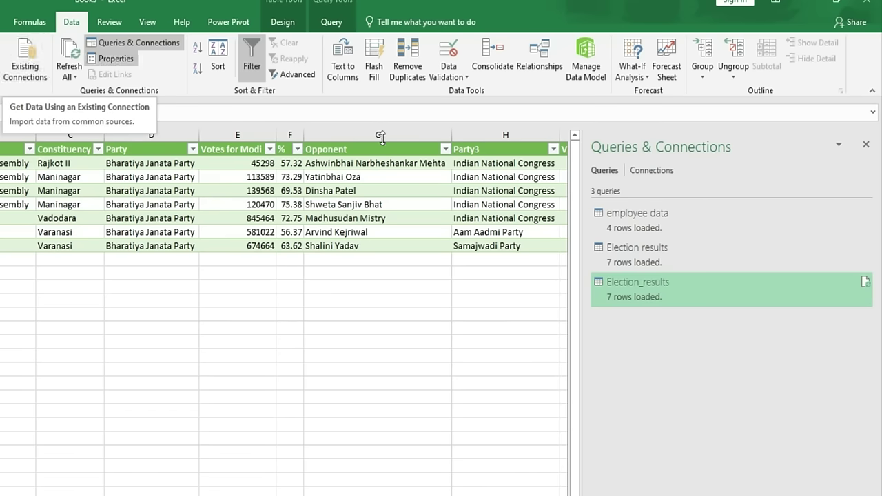
Close the Queries & Connections pane.
click(865, 144)
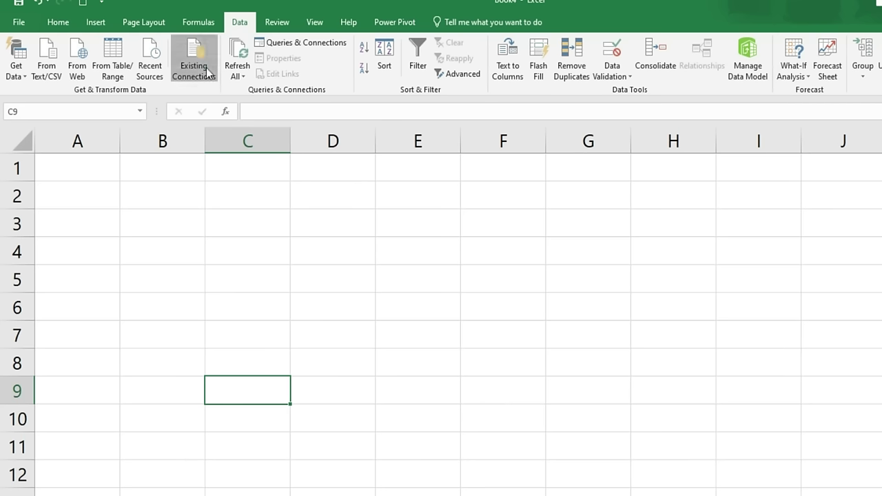
Browse Existing Connections to Documents\Attendance Sheet Data as the data source.
click(183, 62)
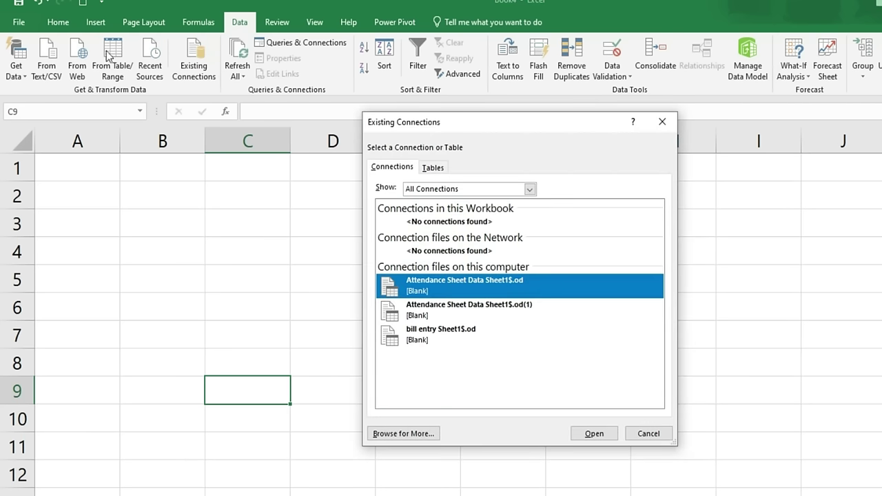
click(661, 123)
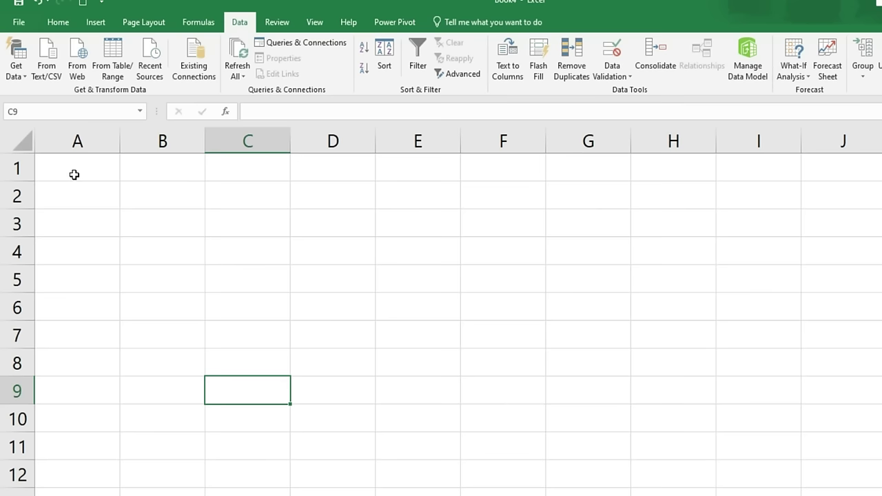
click(74, 175)
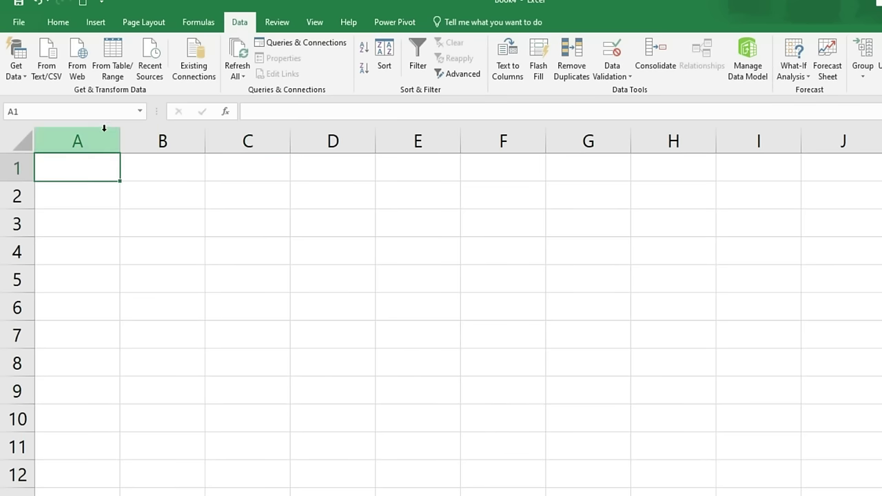
click(216, 82)
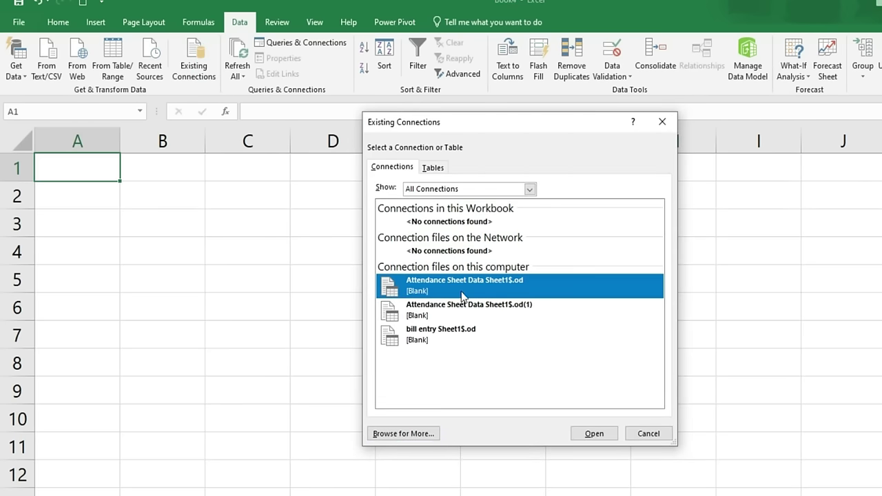
click(404, 434)
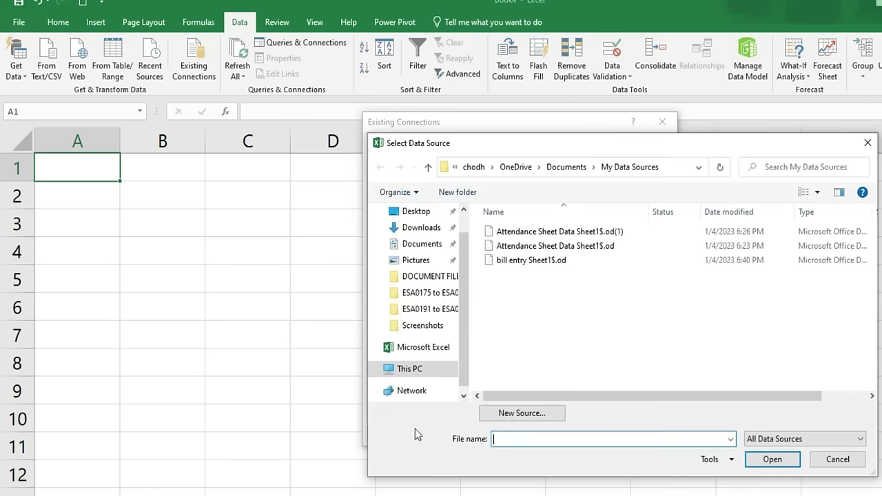
mouse_move(428, 303)
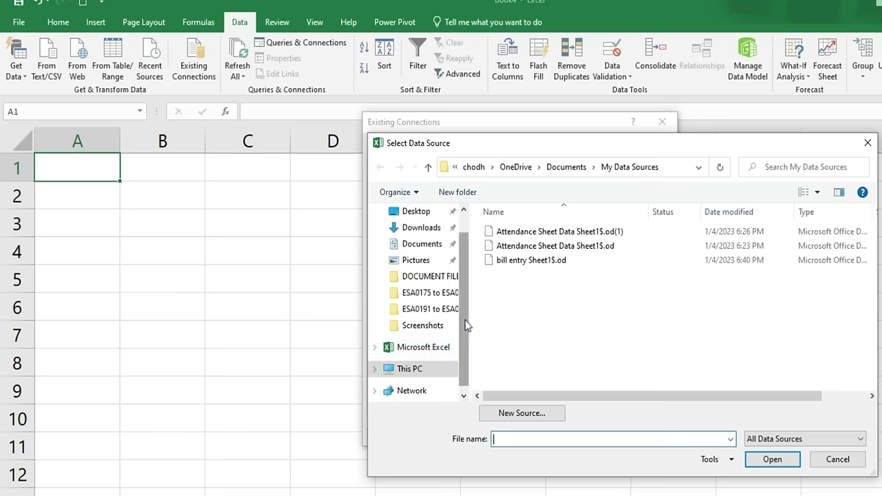
click(421, 245)
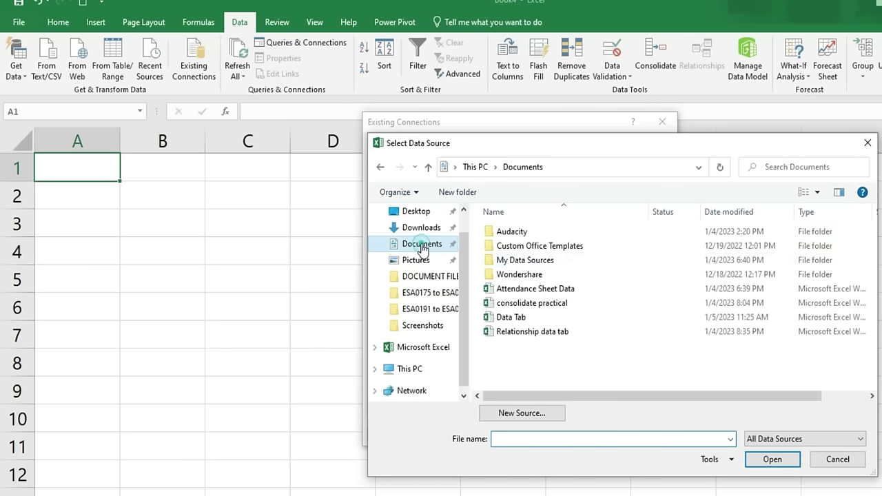
click(529, 289)
click(774, 460)
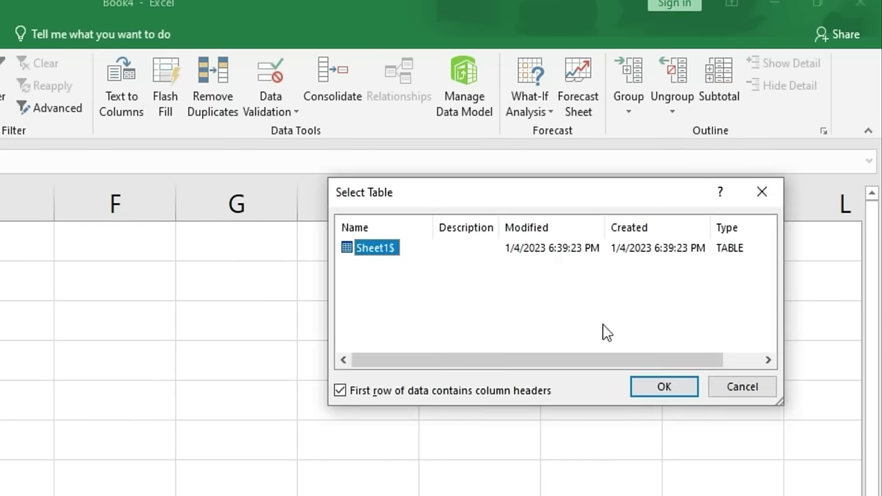
Import the Sheet1$ table as a PivotTable Report at $A$1.
click(664, 390)
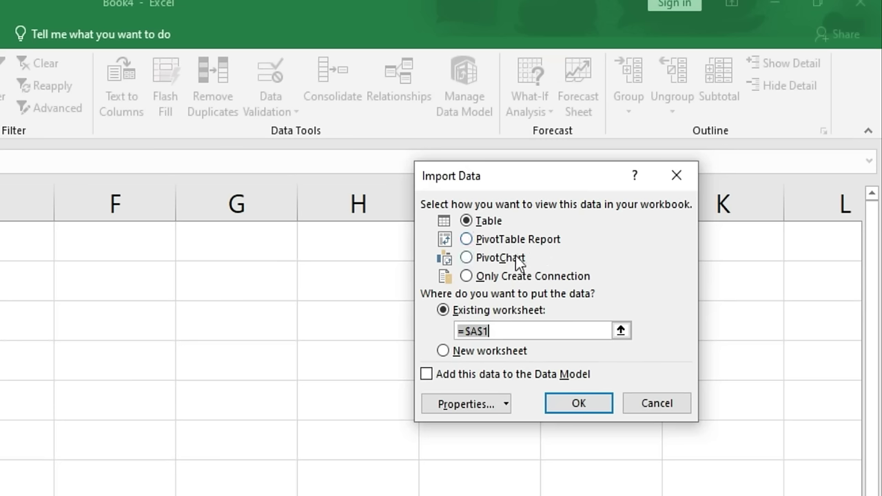
click(490, 239)
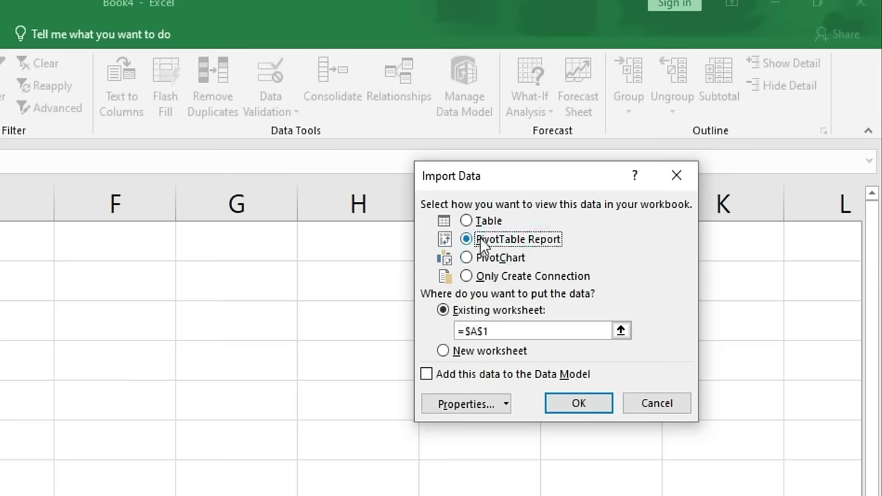
click(579, 404)
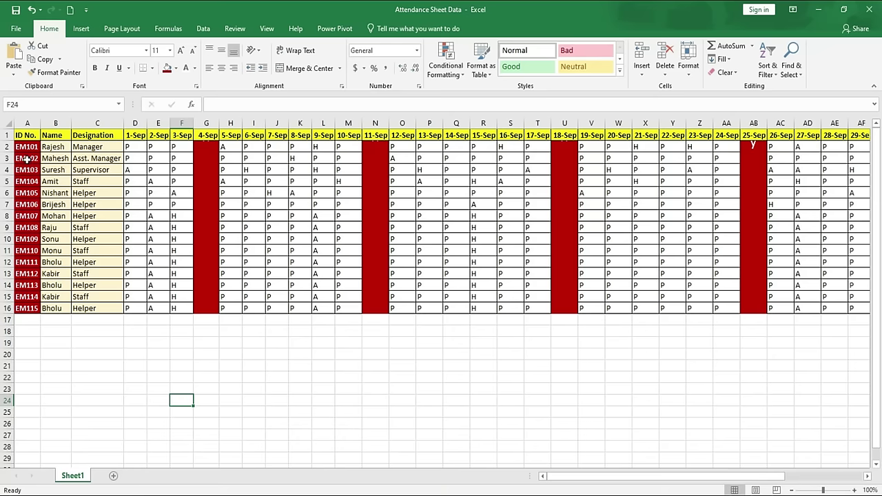
Set the PivotTable Fields list to Sort in Data Source Order, putting ID No#, Name, Designation first.
mouse_move(616, 478)
mouse_down()
mouse_move(652, 480)
mouse_move(527, 476)
mouse_up()
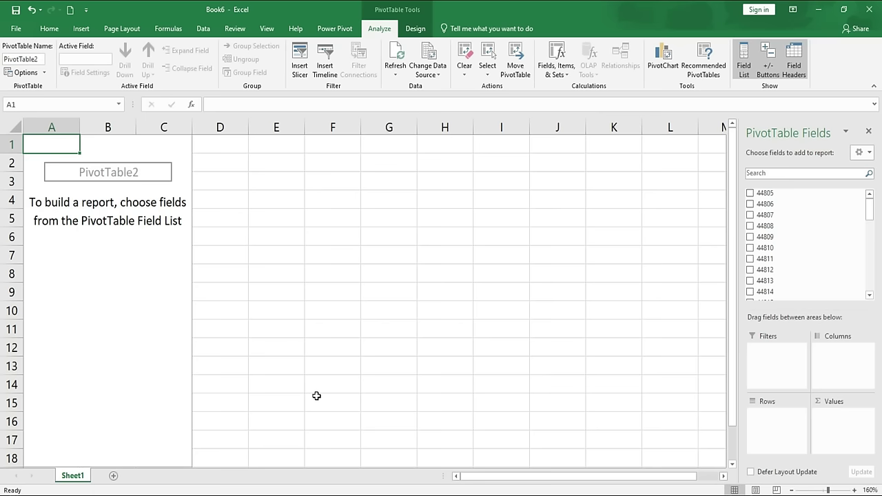
click(872, 209)
click(867, 153)
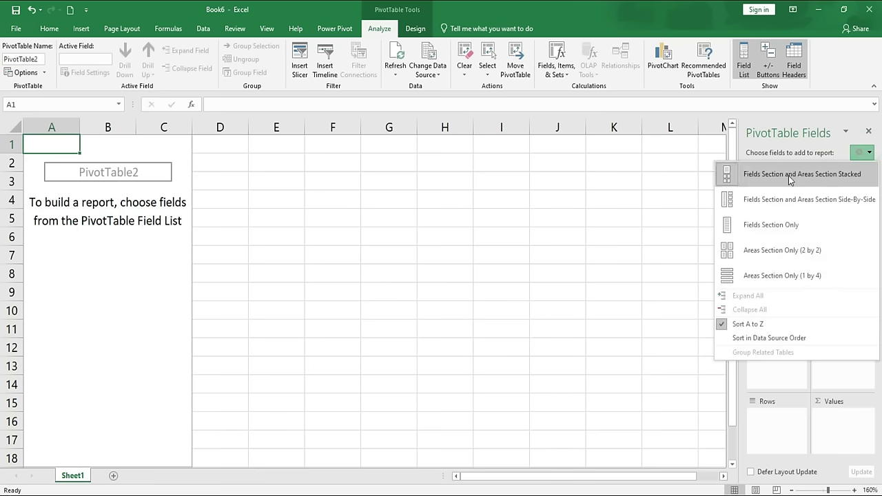
click(777, 337)
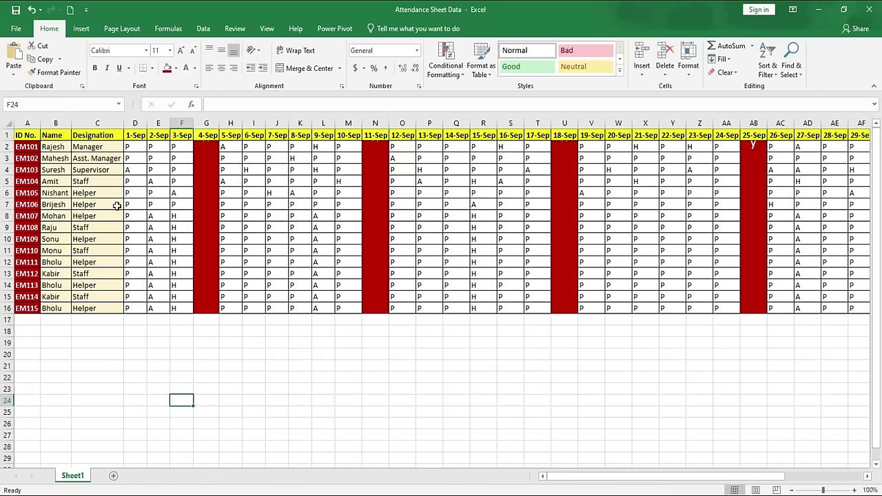
click(55, 135)
click(93, 135)
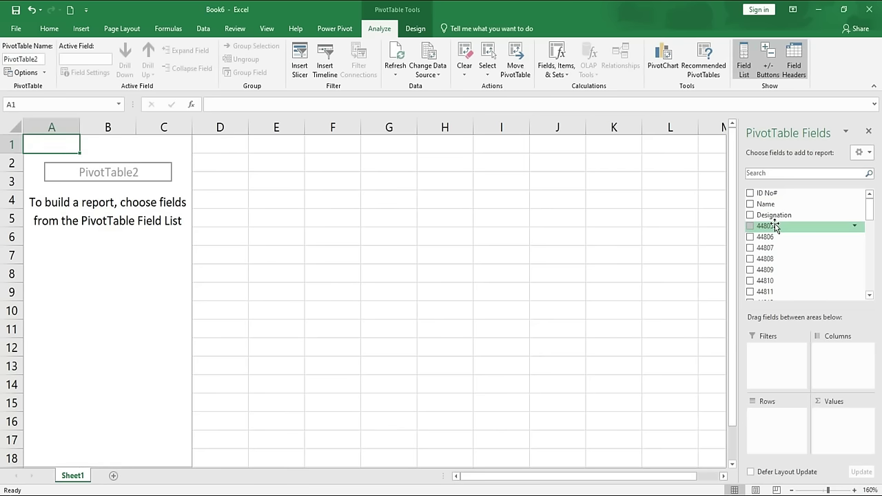
Add ID No#, Name and Designation as rows, plus Salary and Net Salary totals.
click(749, 193)
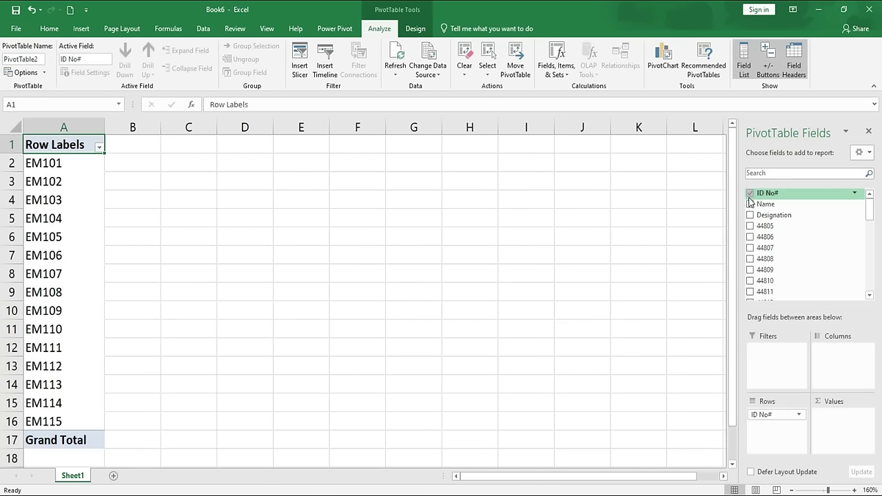
click(749, 204)
click(749, 215)
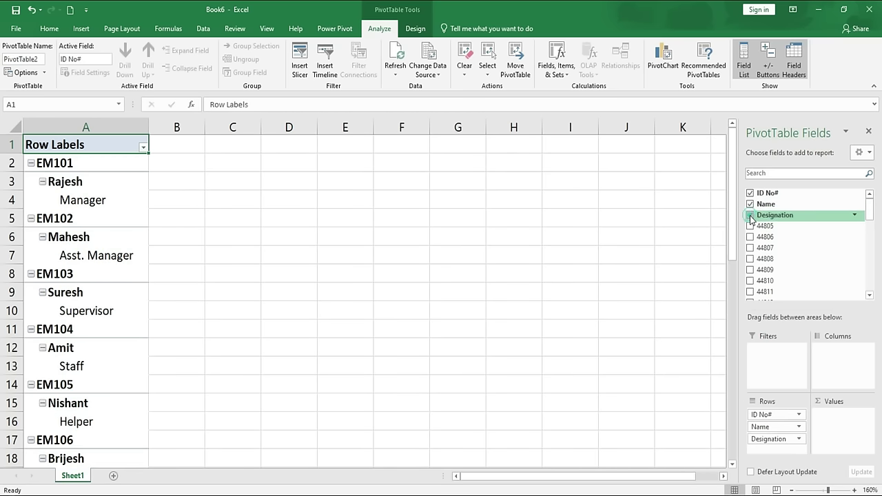
drag(868, 204, 864, 296)
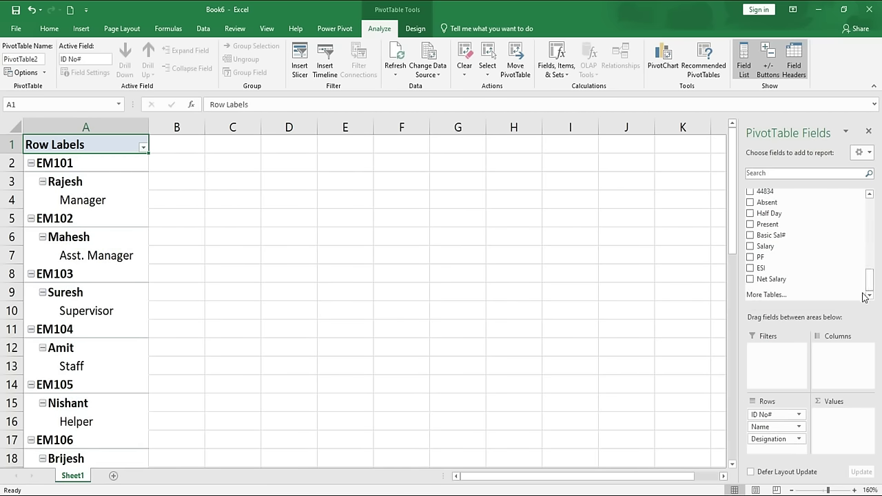
mouse_move(799, 246)
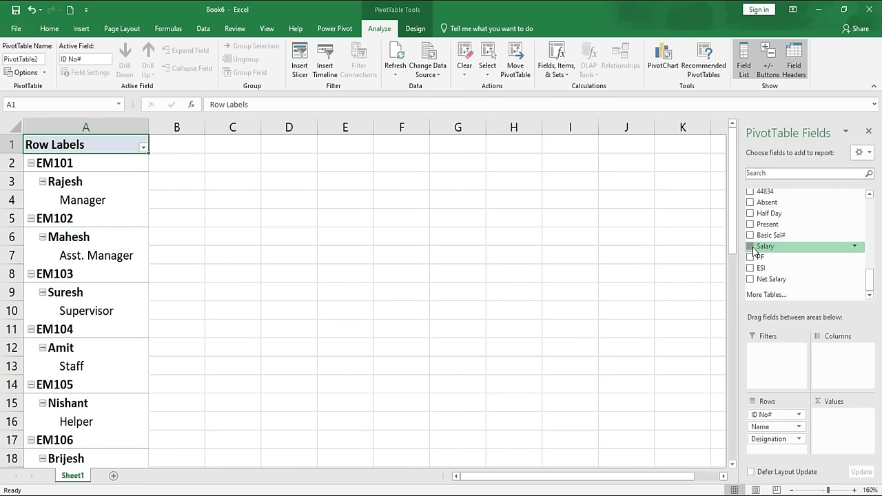
click(751, 248)
click(751, 280)
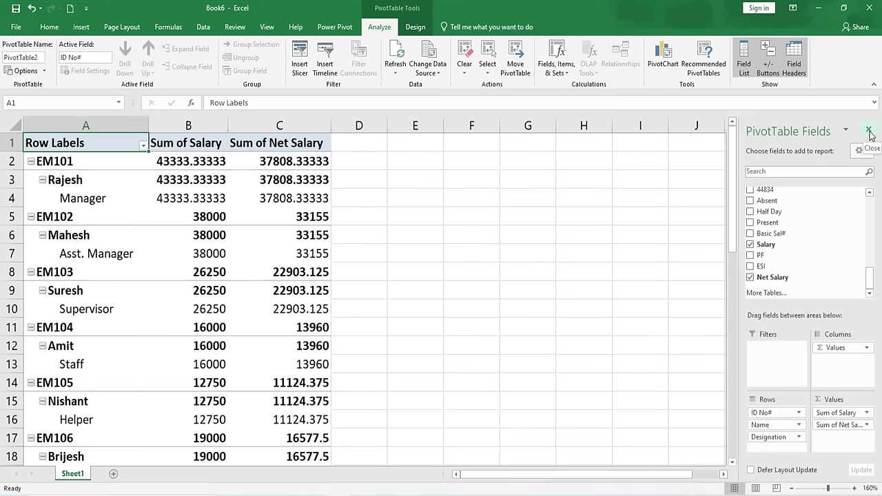
Move Designation from Rows to Filters and select the whole pivot range.
drag(785, 437, 772, 353)
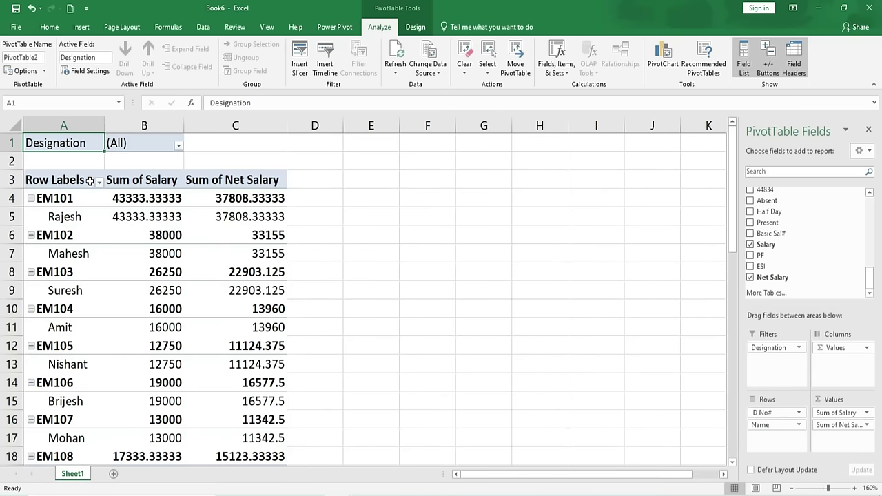
click(172, 269)
ctrl+scroll(174, 267, down, 2)
ctrl+scroll(174, 262, down, 1)
ctrl+scroll(174, 262, down, 1)
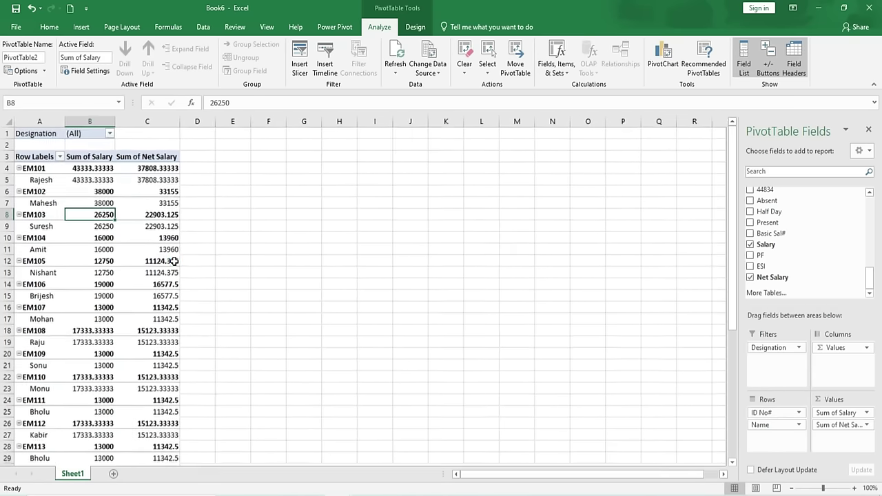
ctrl+scroll(174, 262, down, 1)
drag(31, 149, 146, 456)
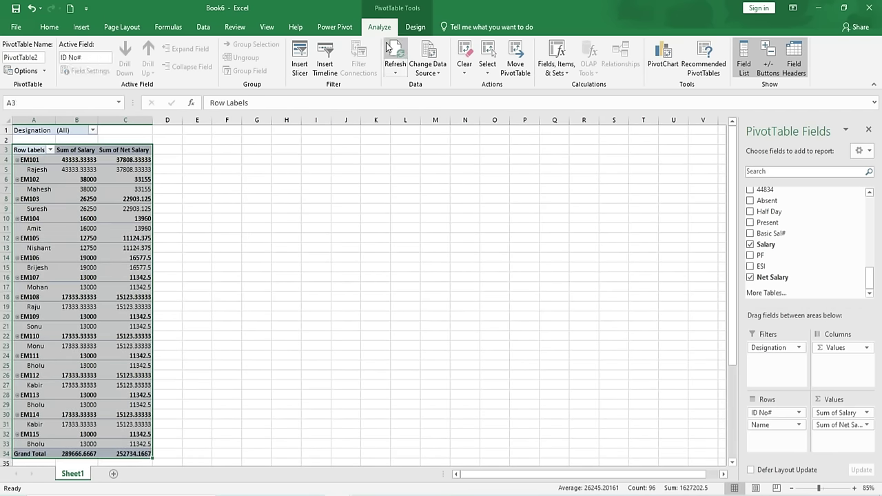
Set the pivot's Subtotals to Do Not Show Subtotals.
click(414, 26)
click(16, 59)
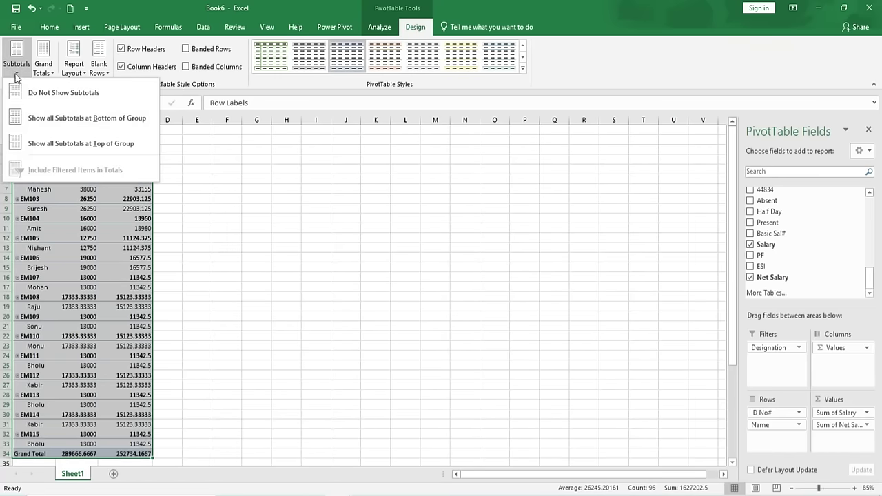
click(34, 93)
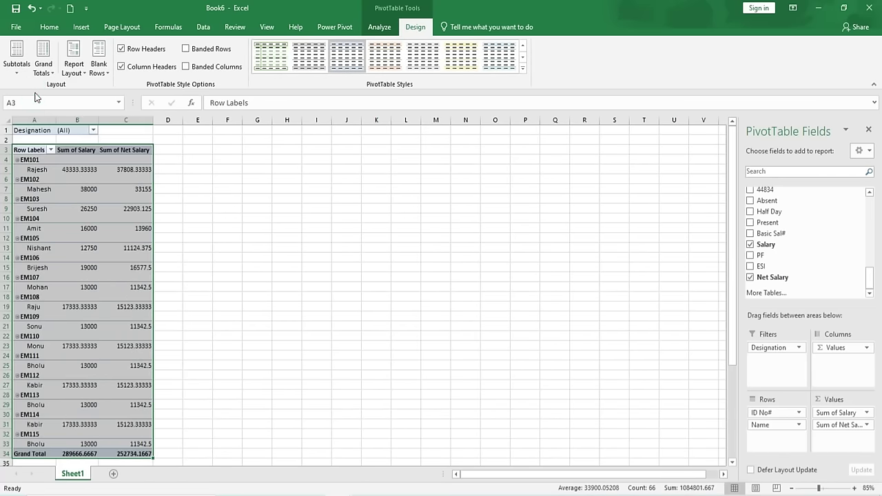
Switch the pivot's report layout to Show in Tabular Form.
click(73, 61)
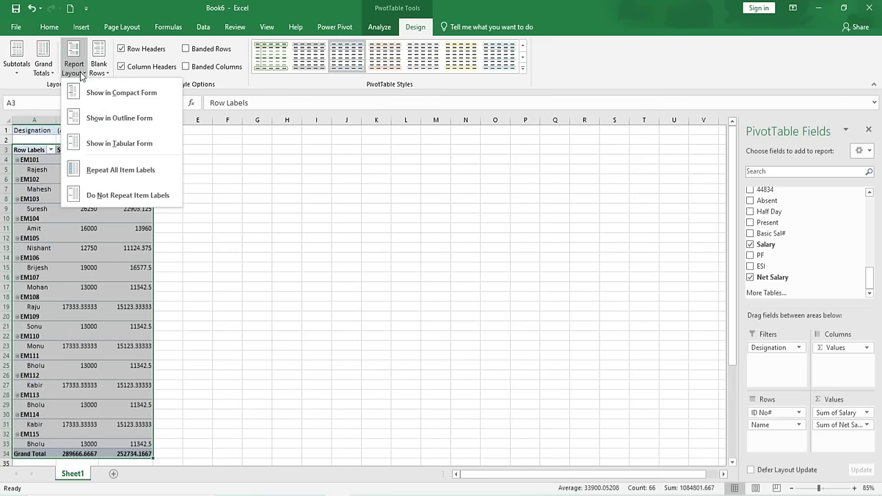
click(96, 145)
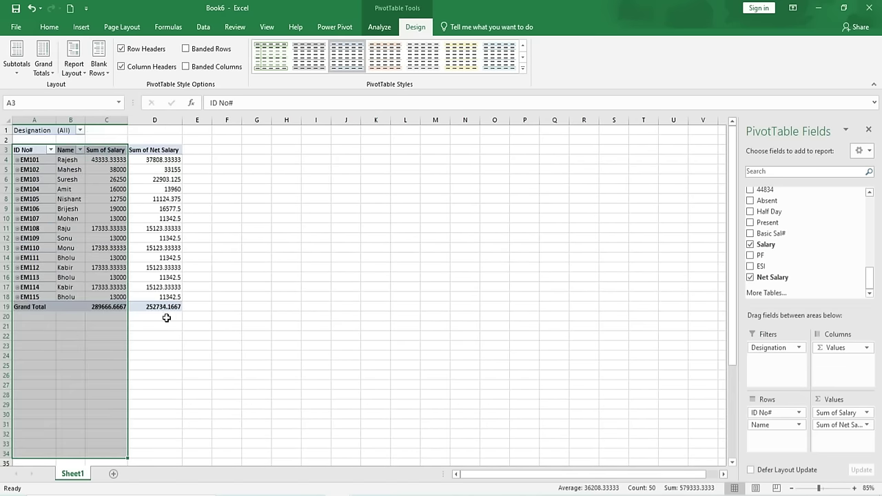
click(196, 334)
ctrl+scroll(172, 296, up, 3)
scroll(189, 308, up, 3)
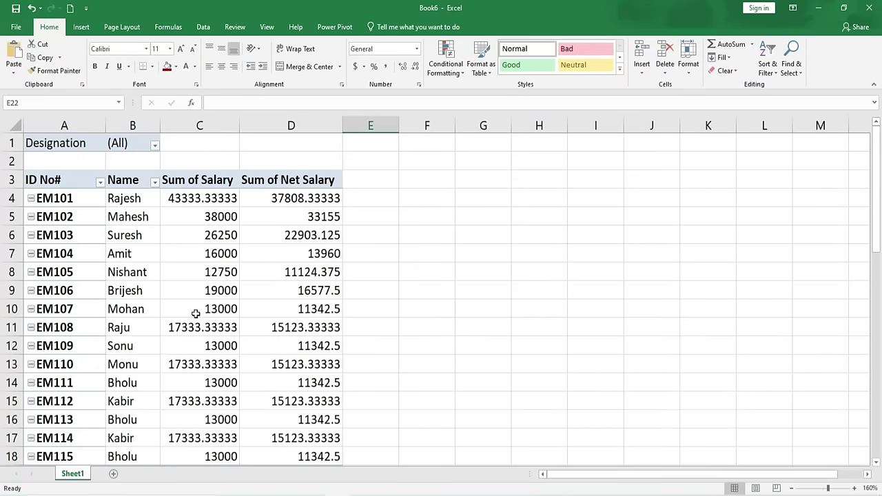
click(194, 311)
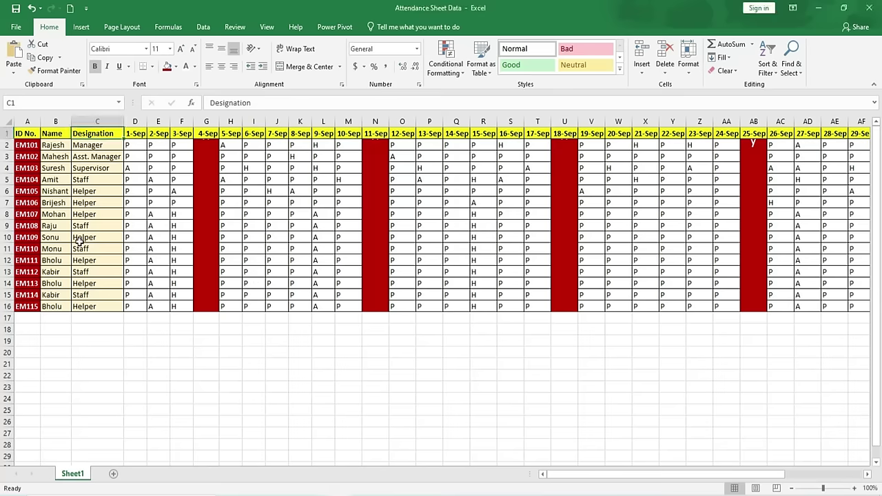
Replace the second employee's name in B3 with a new name and autofit column B.
click(56, 157)
ctrl+scroll(58, 183, up, 5)
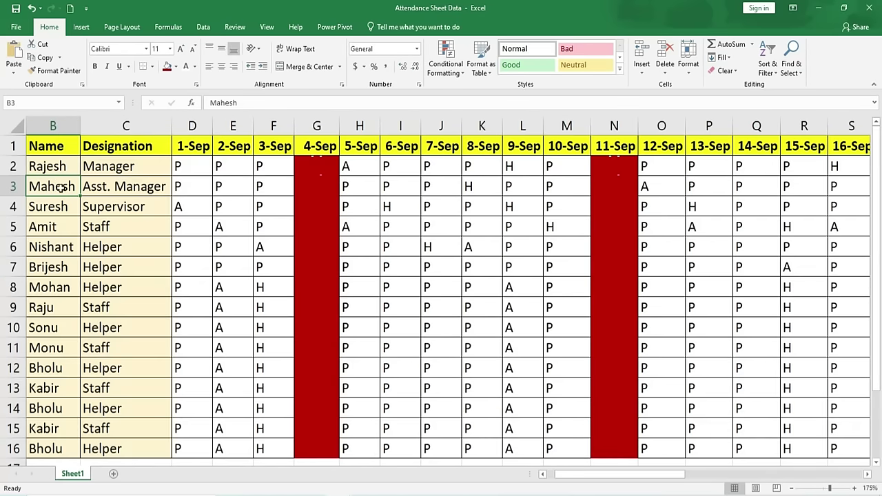
text(Amit)
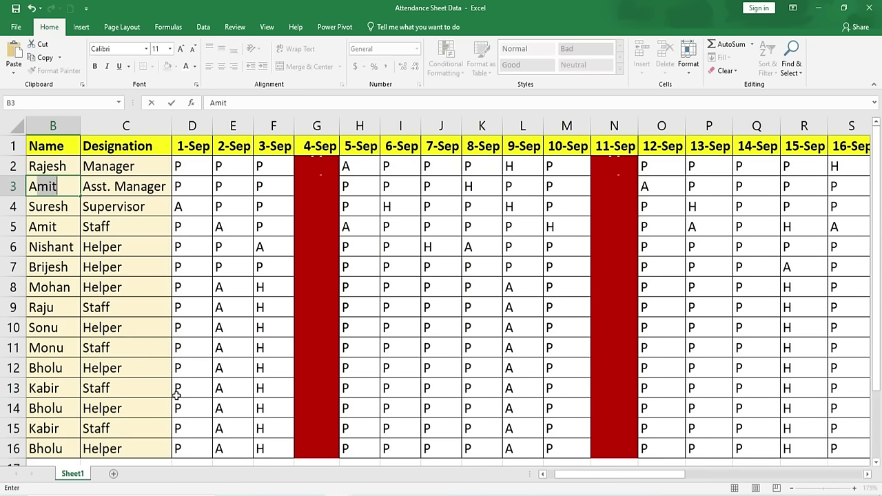
text(nurada)
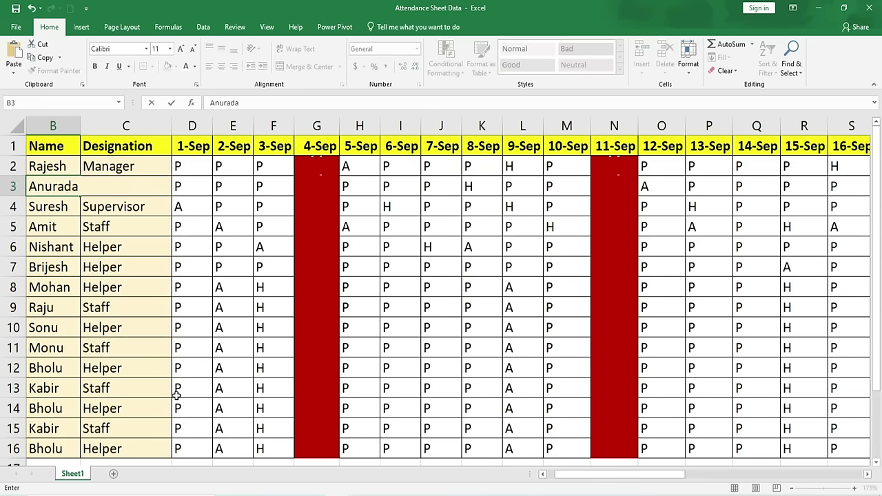
key(BackSpace)
text(ha)
key(Return)
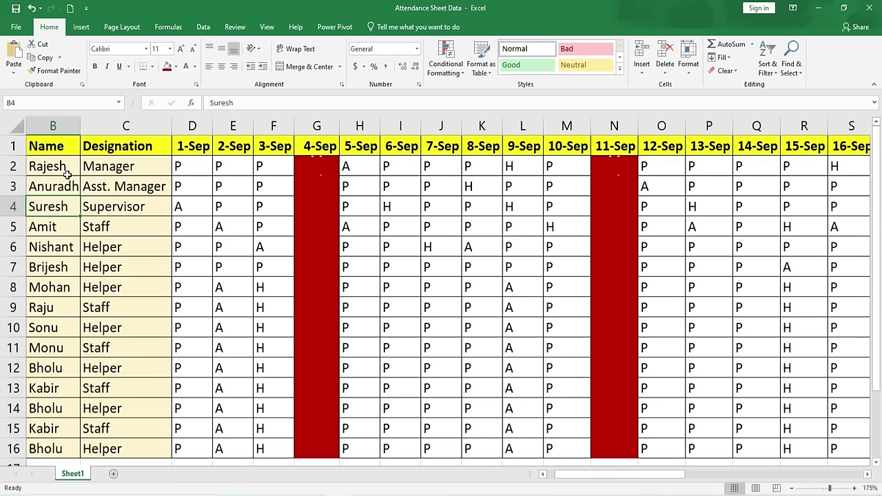
double_click(80, 128)
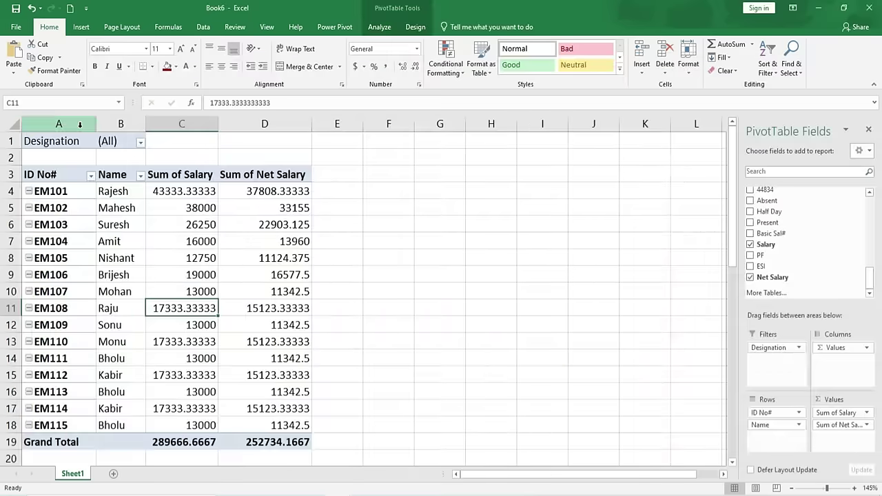
click(108, 213)
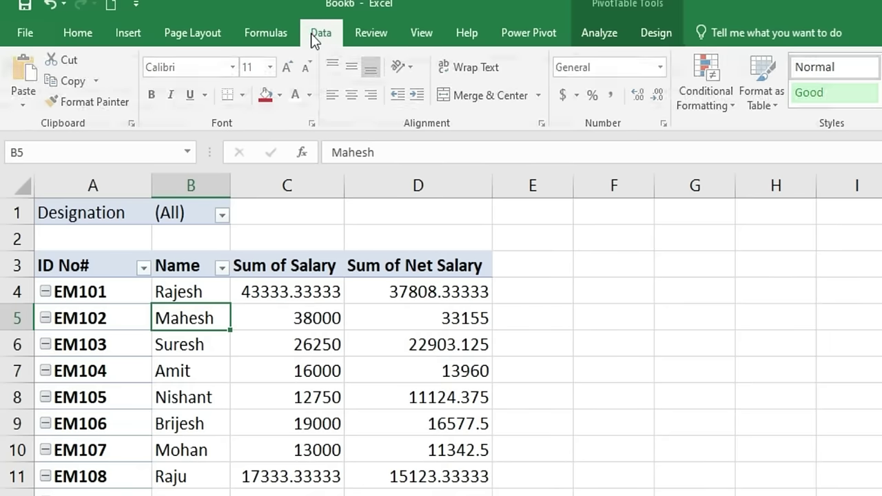
Refresh All so the pivot picks up the renamed employee for EM102.
click(202, 27)
click(203, 72)
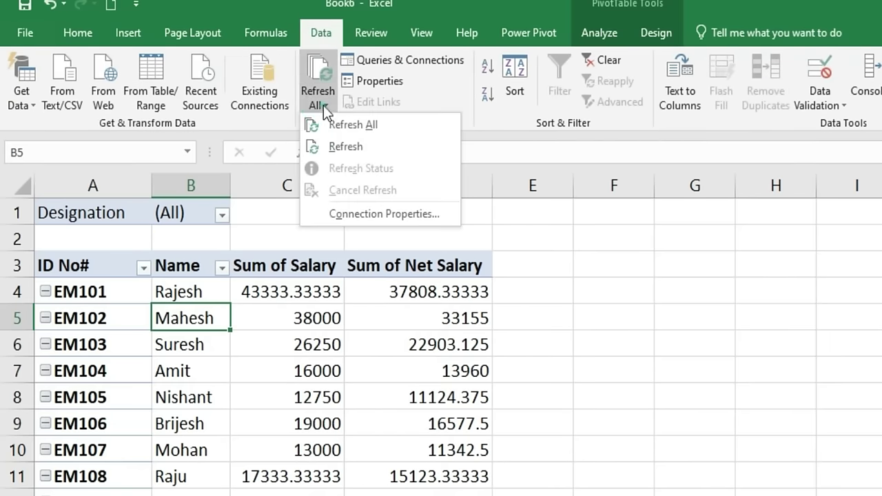
click(348, 125)
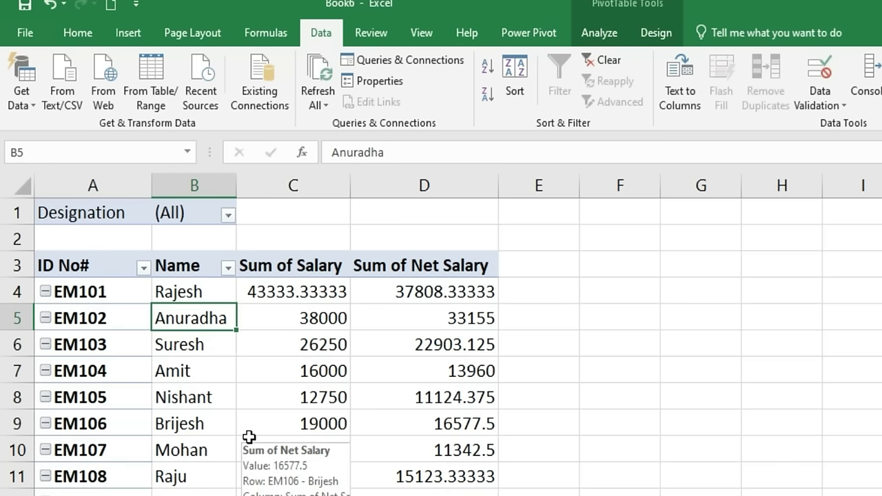
Filter the pivot's Designation field to Helper only.
click(227, 215)
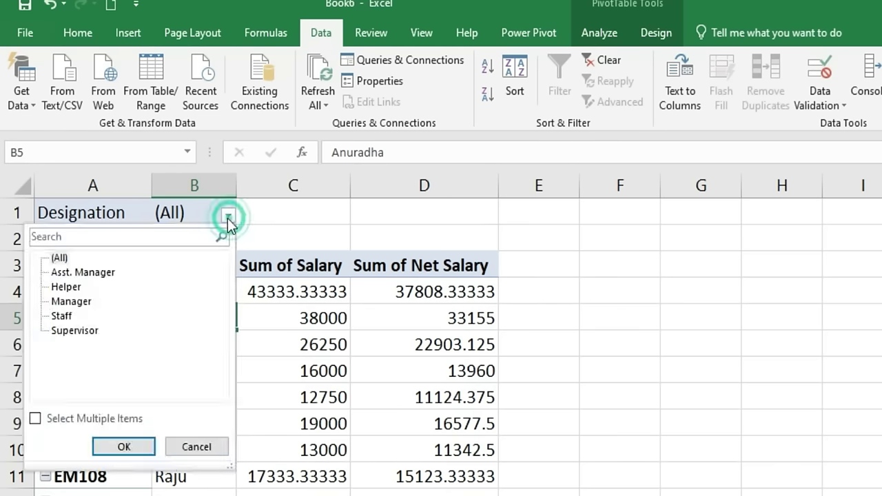
click(65, 288)
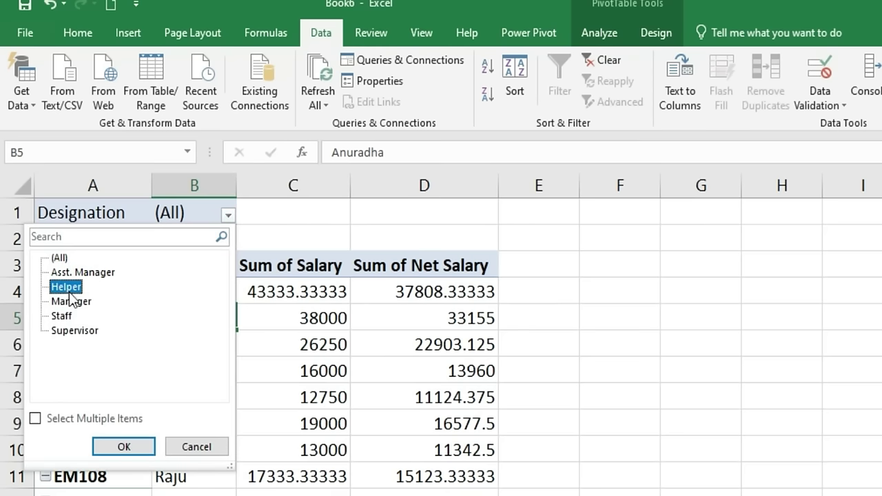
click(139, 450)
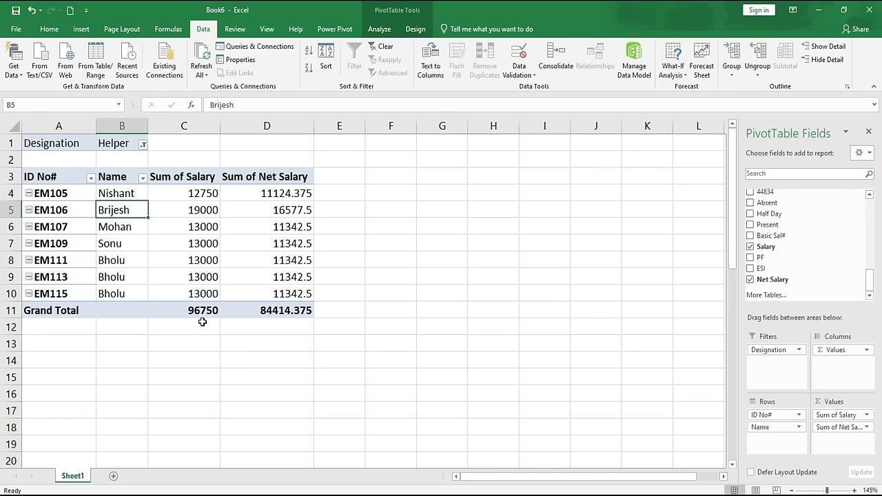
mouse_move(259, 46)
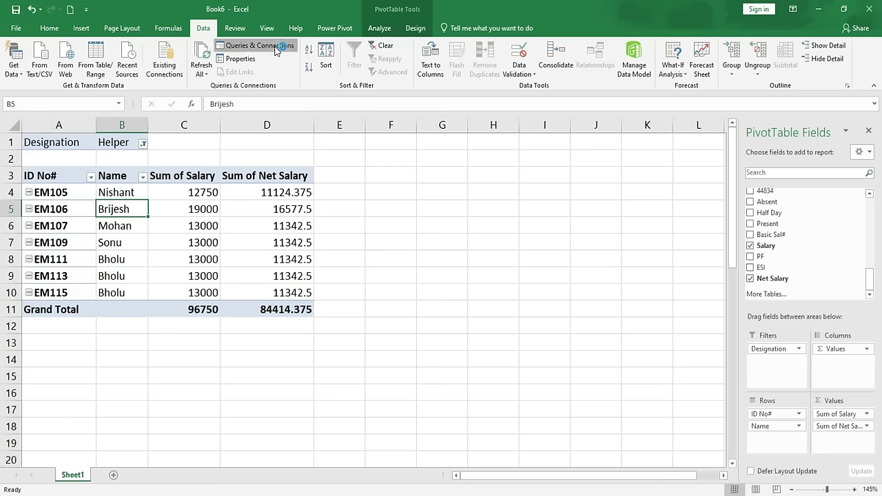
Open the data connection's Properties from Queries & Connections and close them with OK.
click(275, 47)
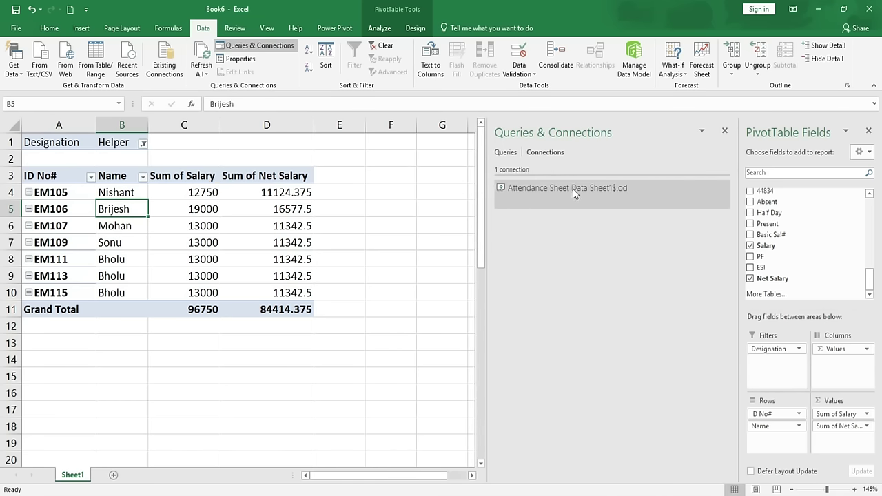
click(238, 59)
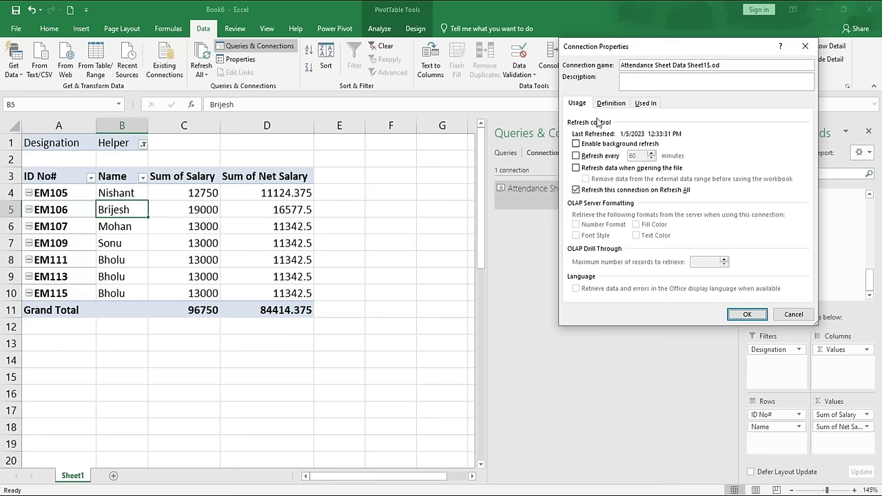
click(747, 314)
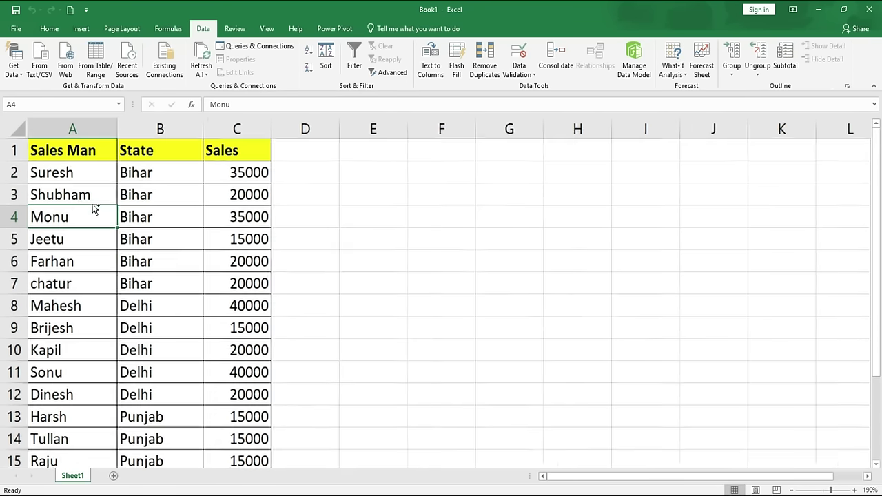
Copy the sales table A1:C15 and create a new blank workbook.
mouse_move(69, 147)
mouse_down()
mouse_move(206, 466)
mouse_move(216, 425)
mouse_up()
scroll(404, 390, up, 1)
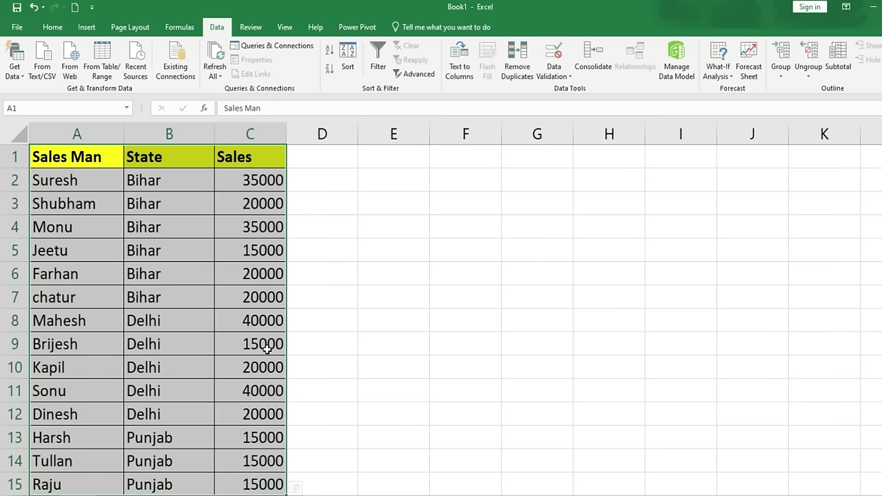
mouse_move(59, 153)
mouse_down()
mouse_move(246, 197)
mouse_move(244, 491)
mouse_up()
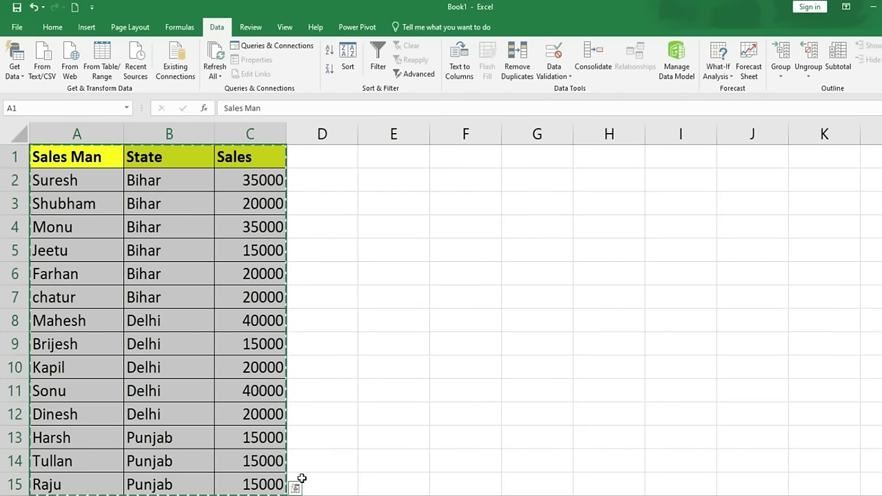
key(ctrl+c)
key(ctrl+n)
Paste the copied sales table into Book7 using Paste Special > Paste Link.
ctrl+scroll(153, 374, up, 2)
ctrl+scroll(153, 375, up, 3)
ctrl+scroll(153, 376, up, 1)
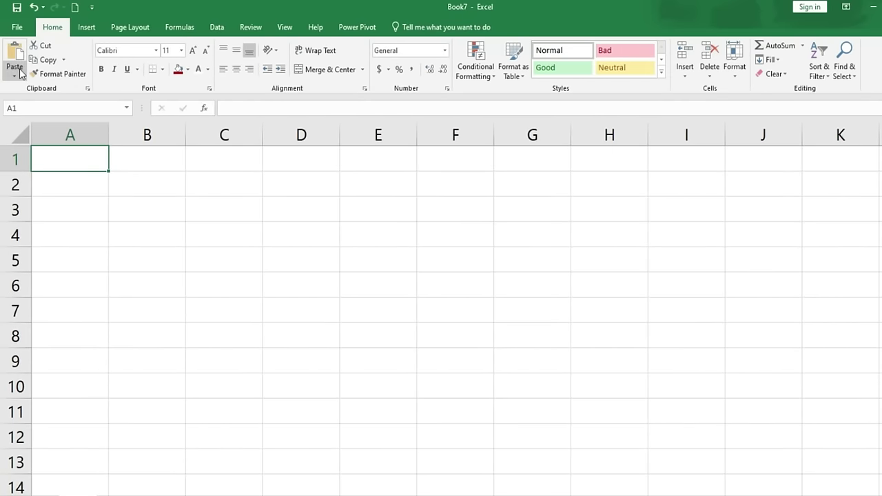
click(21, 73)
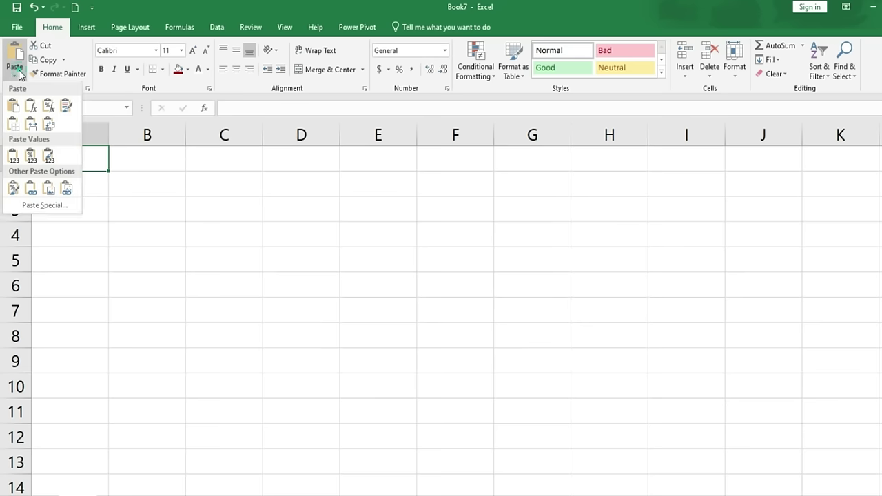
click(42, 205)
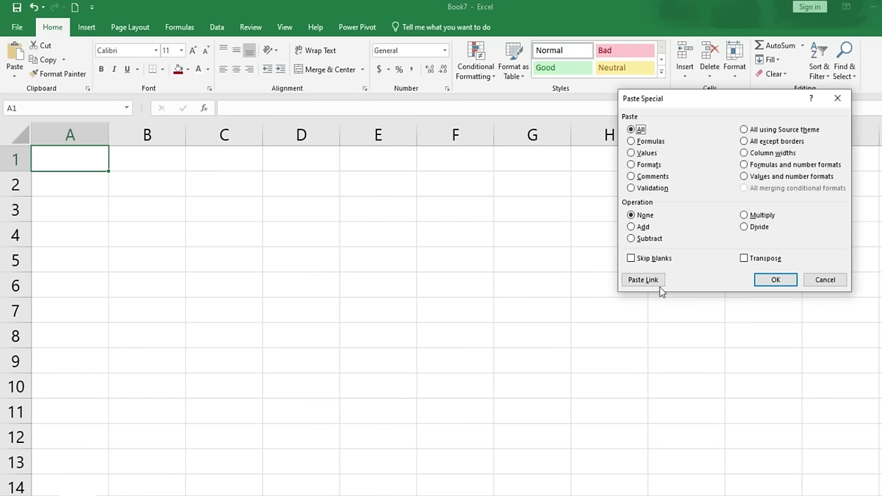
click(648, 283)
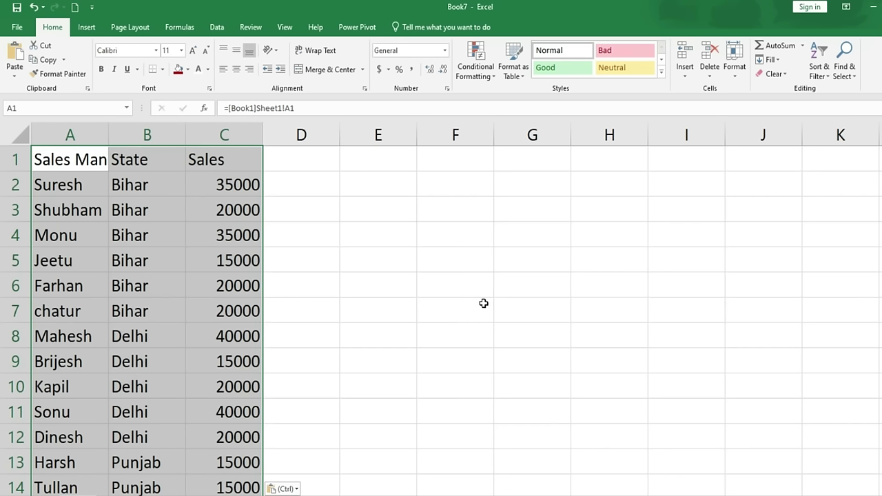
In Book1, overwrite the salesman name in A3 with a new name and check Book7's linked cell.
key(alt+Tab)
key(ctrl+a)
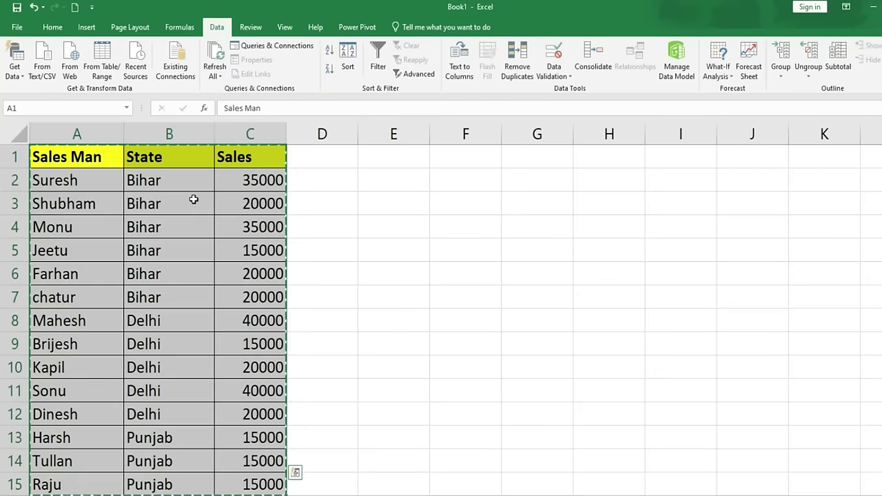
key(Escape)
click(66, 210)
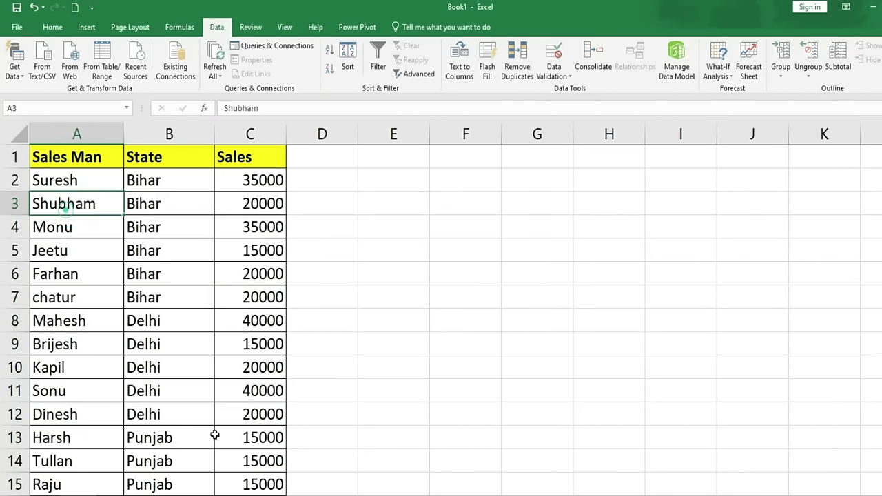
text(Anuj)
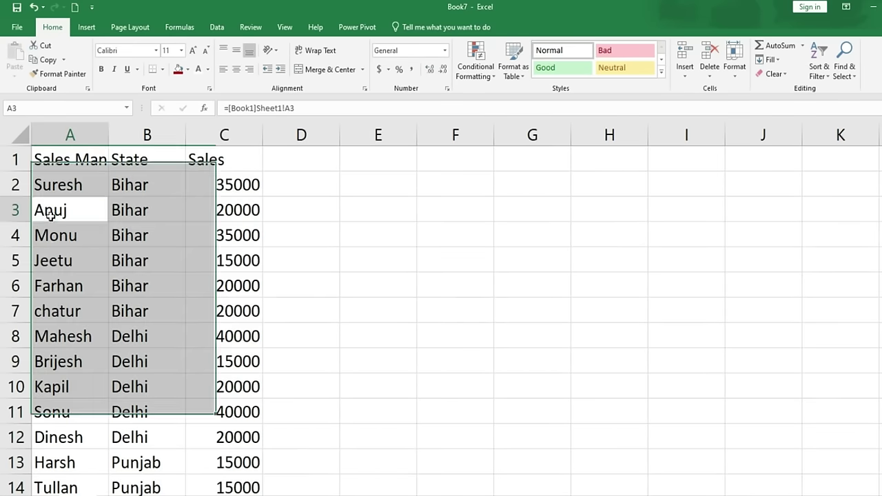
click(50, 215)
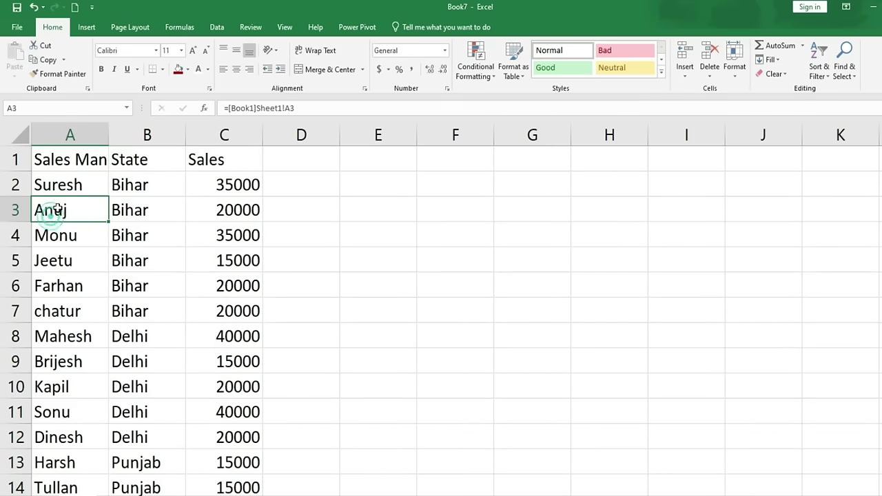
Clear the salesman name in Book1's cell A4 so Book7's link shows 0.
click(59, 233)
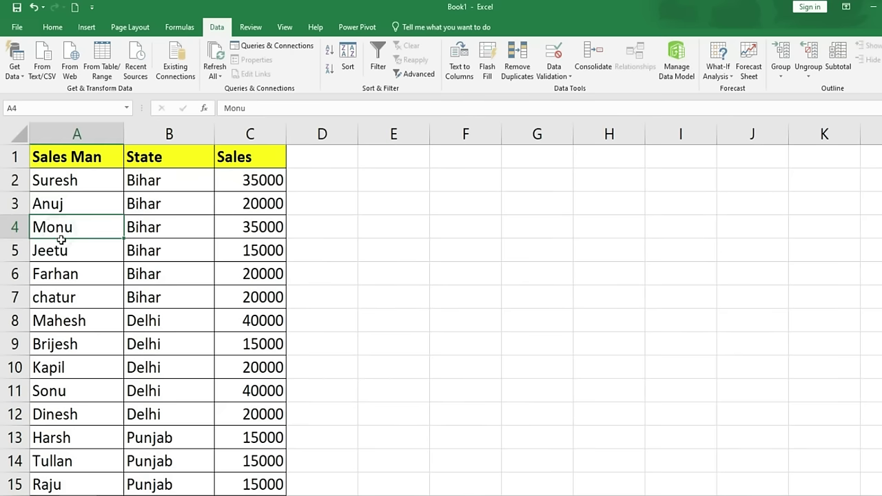
key(Delete)
drag(386, 274, 428, 282)
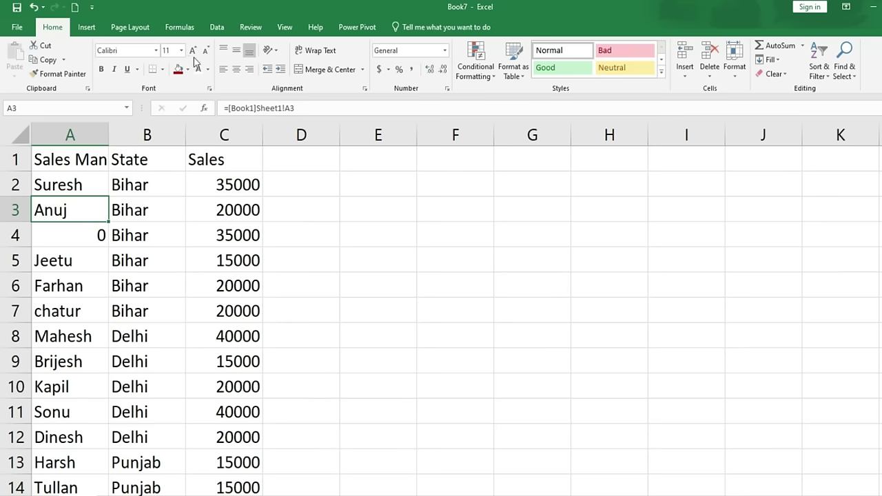
click(216, 26)
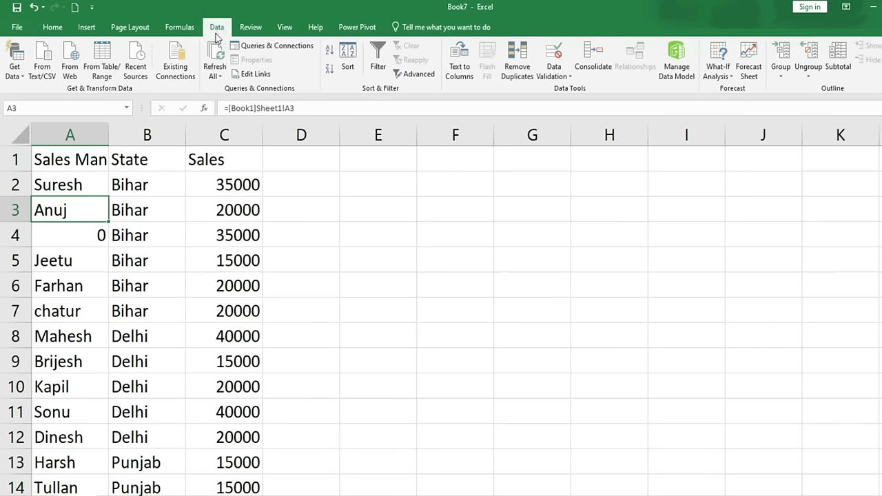
Open source workbook Book1, then break Book7's link to it via Edit Links.
click(255, 74)
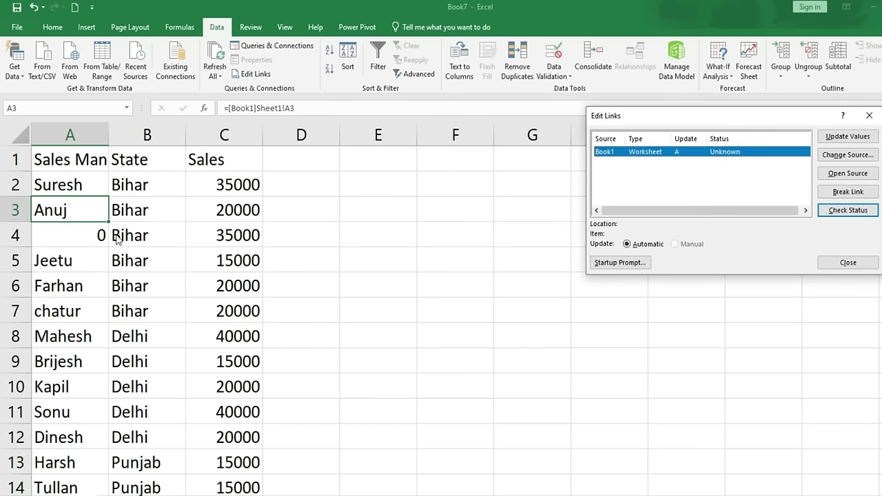
click(845, 175)
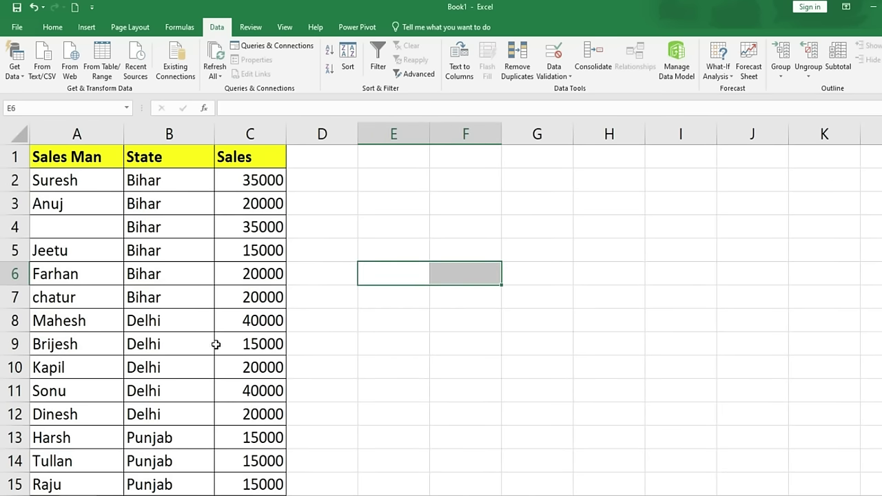
key(ctrl+Tab)
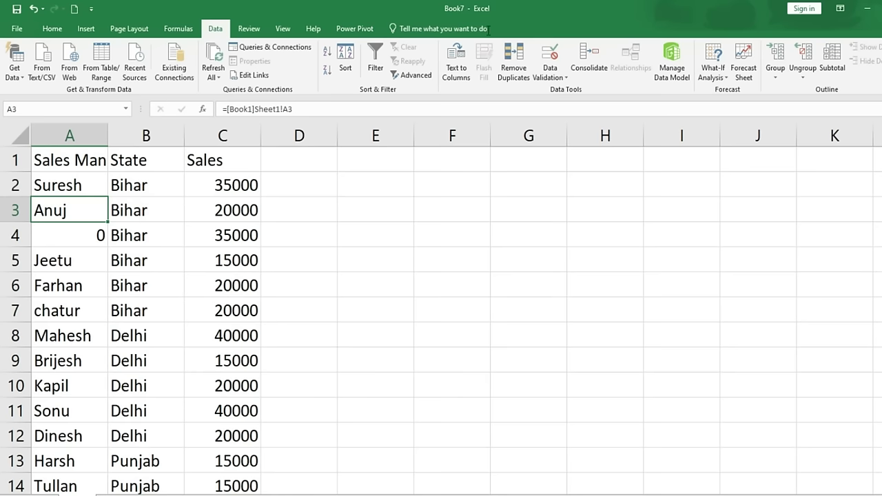
click(252, 76)
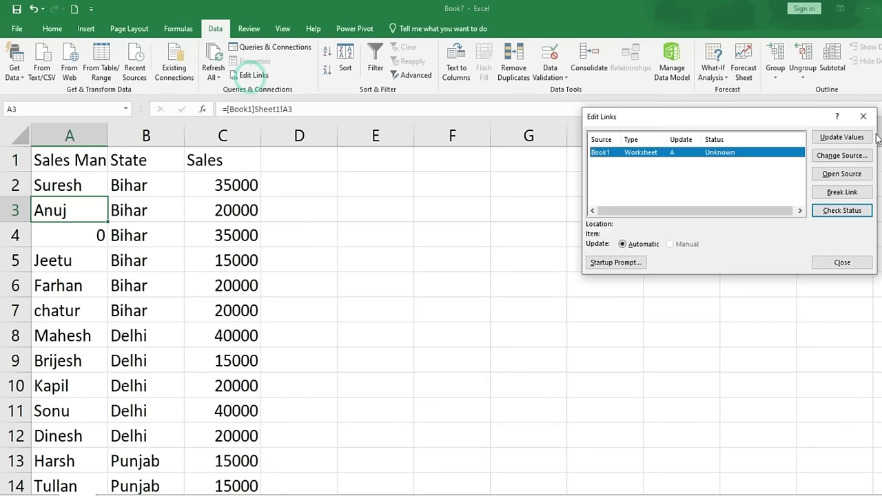
click(849, 193)
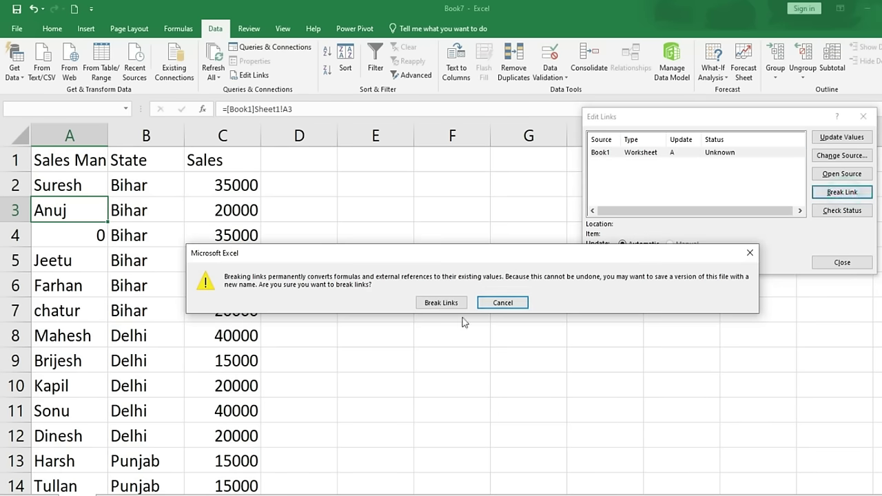
click(441, 304)
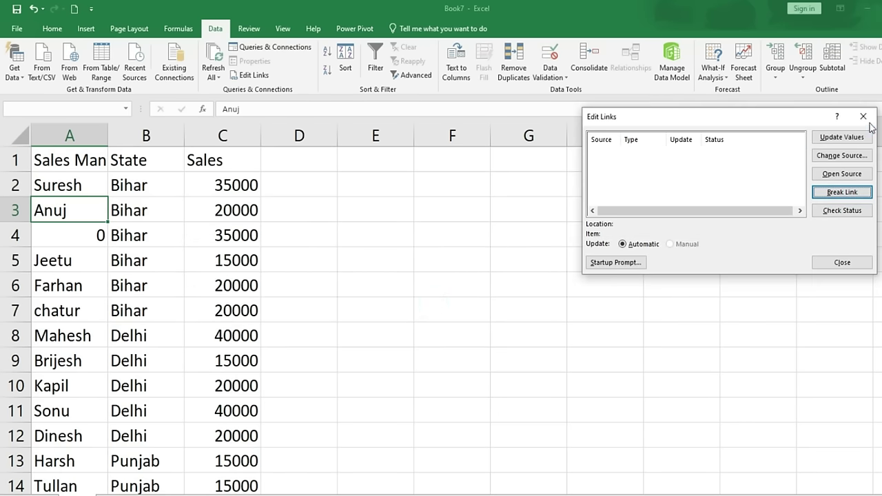
click(863, 117)
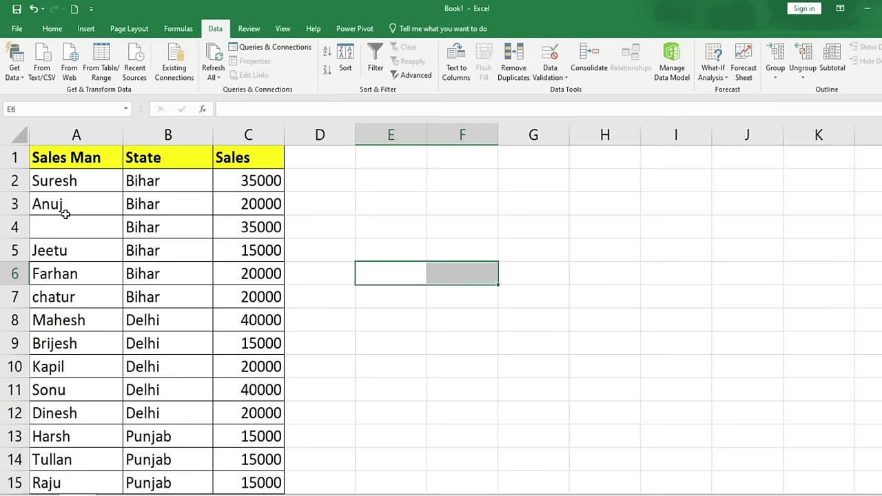
Change cell A3 in Book1 from Anuj to Abhinav.
click(65, 210)
text(A)
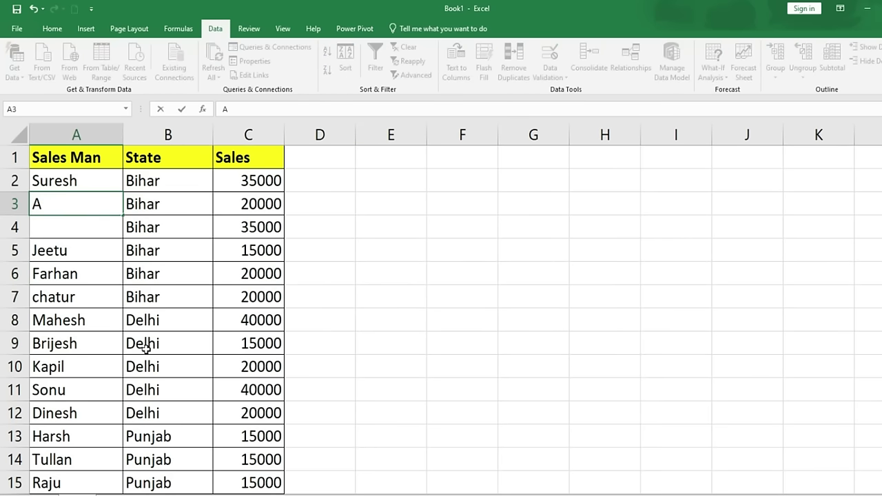
text(bhu)
key(BackSpace)
text(in av)
key(Return)
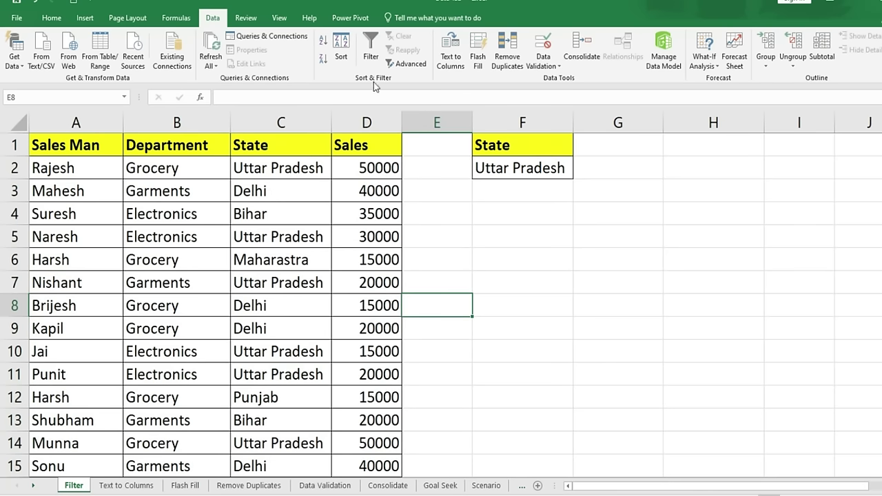
Select the sales table A1:D27 and turn on filter dropdowns for its headers.
click(69, 147)
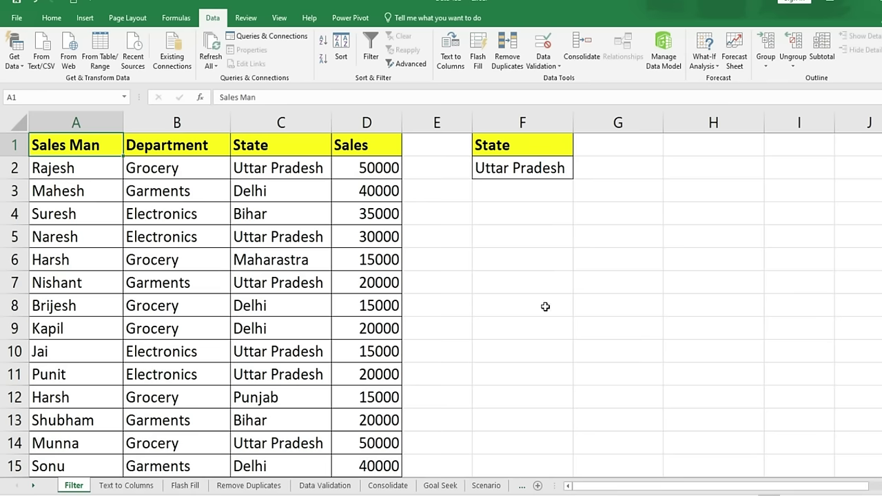
key(ctrl+shift+Down)
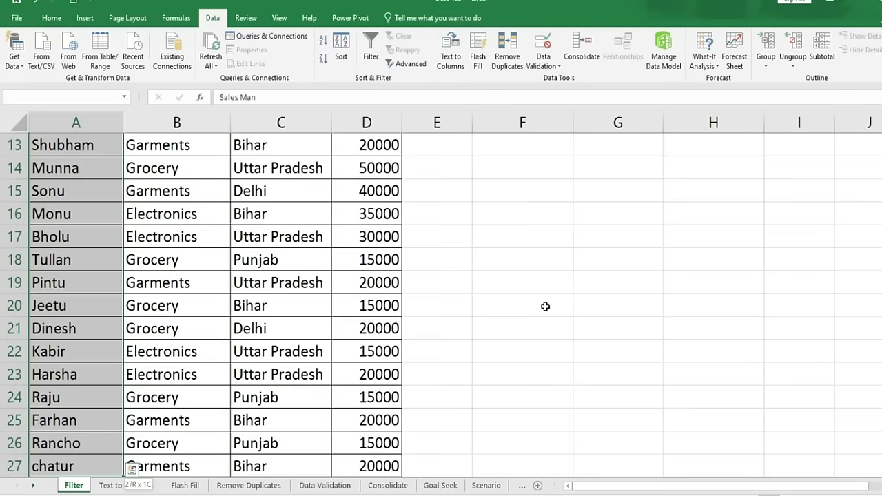
key(ctrl+shift+Right)
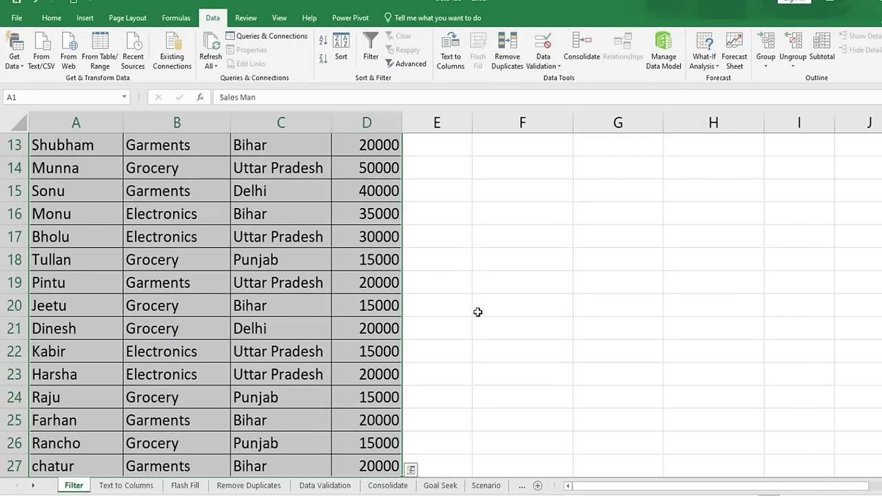
scroll(476, 312, up, 4)
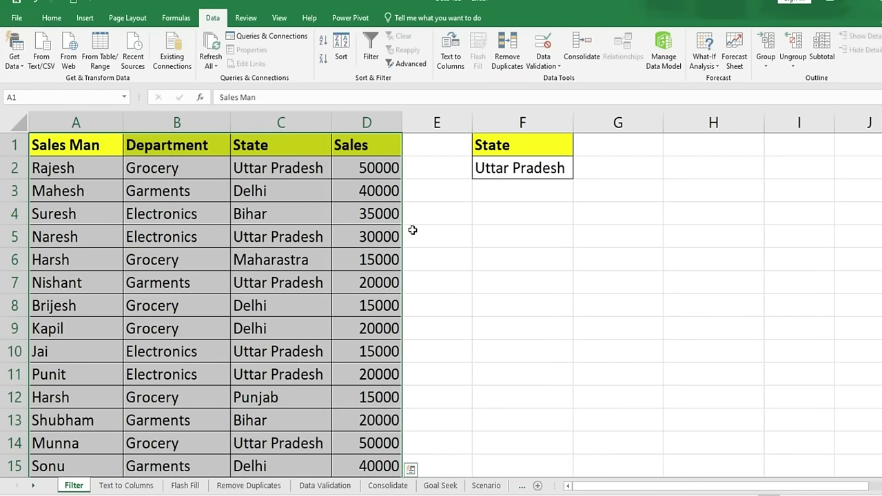
ctrl+scroll(383, 230, down, 3)
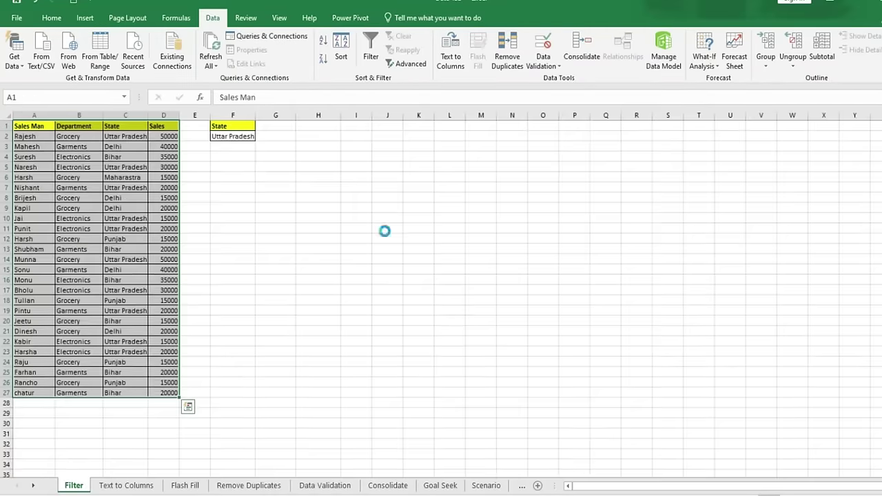
ctrl+scroll(384, 231, up, 2)
ctrl+scroll(384, 231, up, 2)
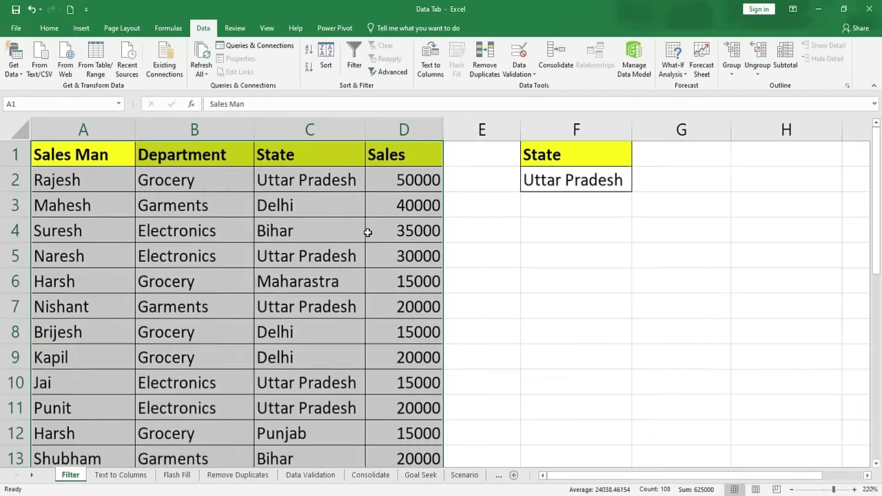
click(356, 54)
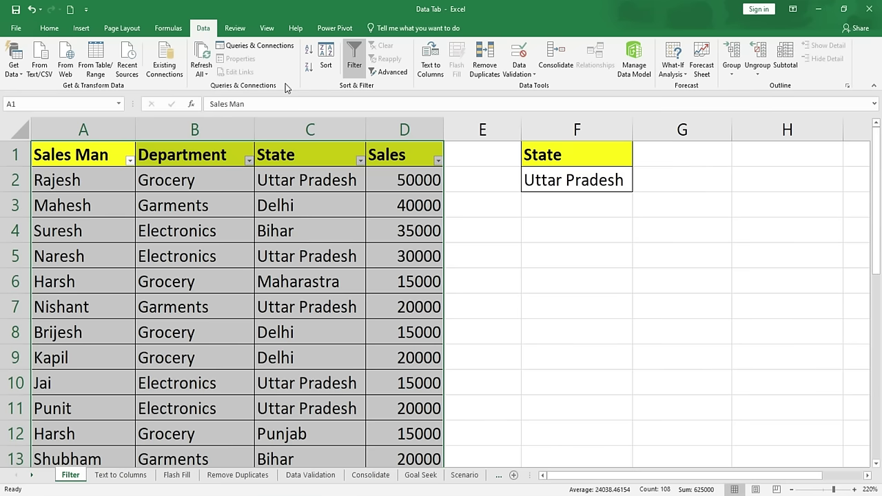
Sort the table by the Sales column, largest to smallest.
click(329, 64)
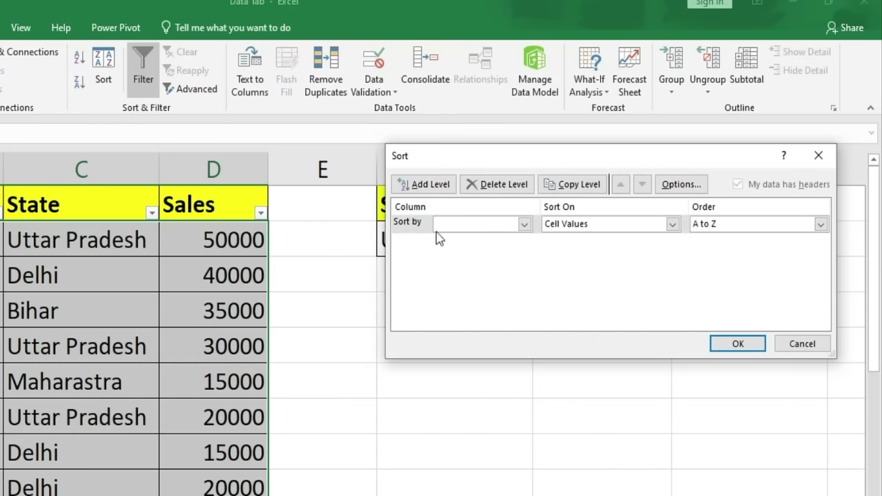
click(525, 224)
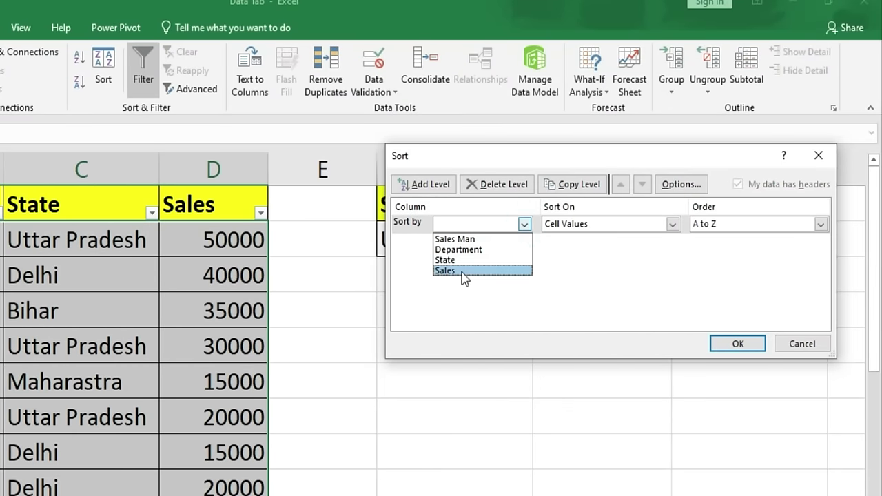
click(460, 272)
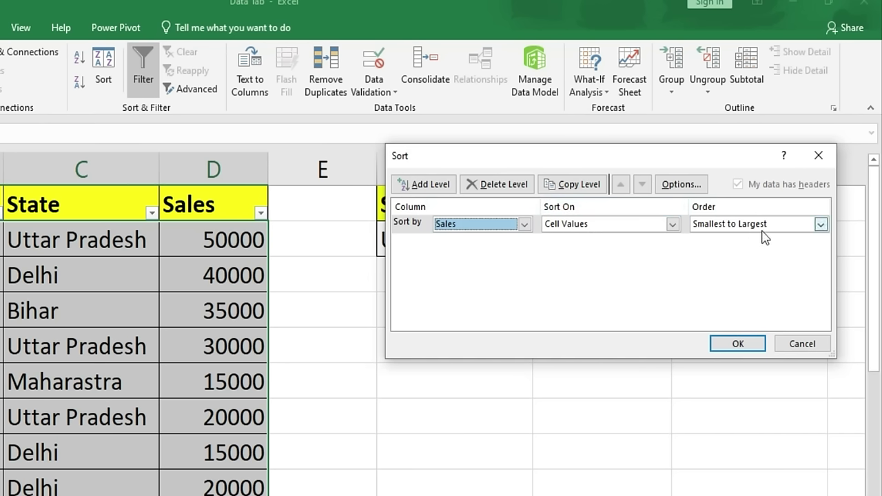
click(819, 224)
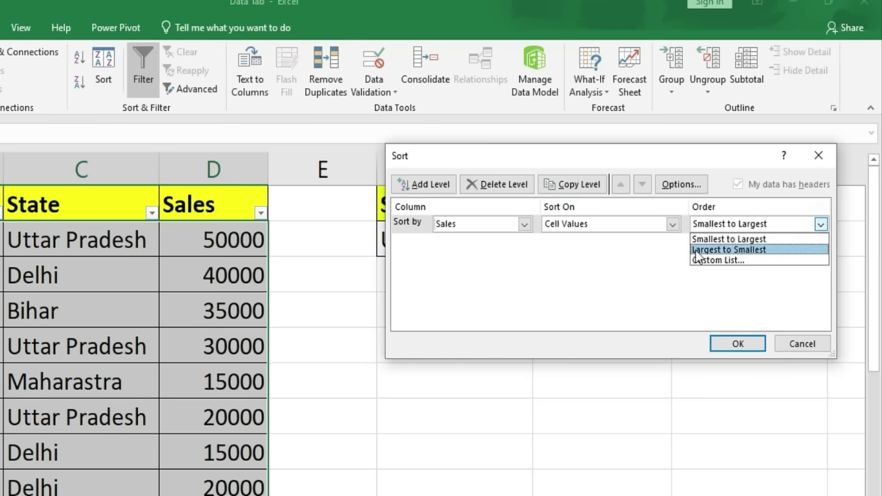
click(716, 249)
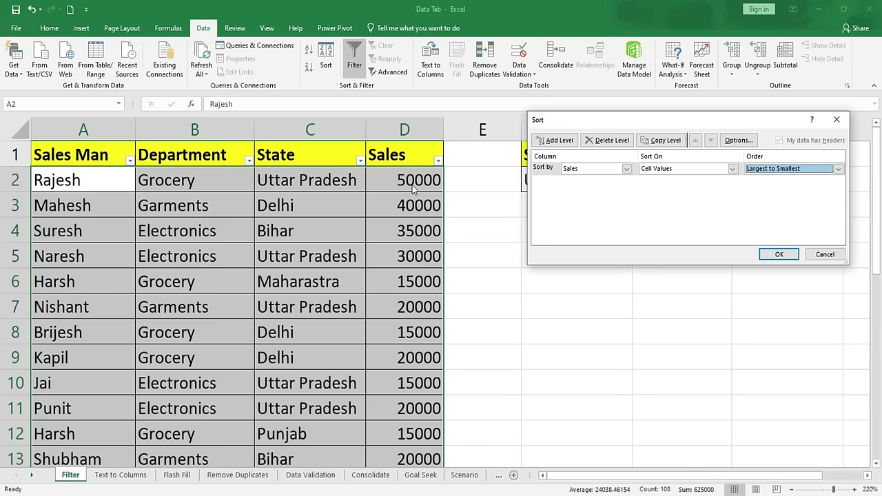
click(778, 254)
Select the whole sales table from A1 to D27, headers included.
drag(408, 180, 415, 372)
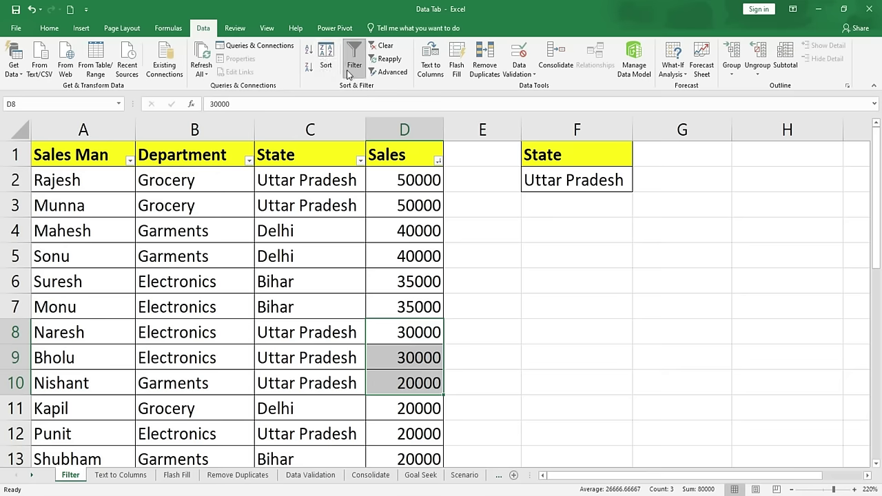
drag(55, 154, 400, 494)
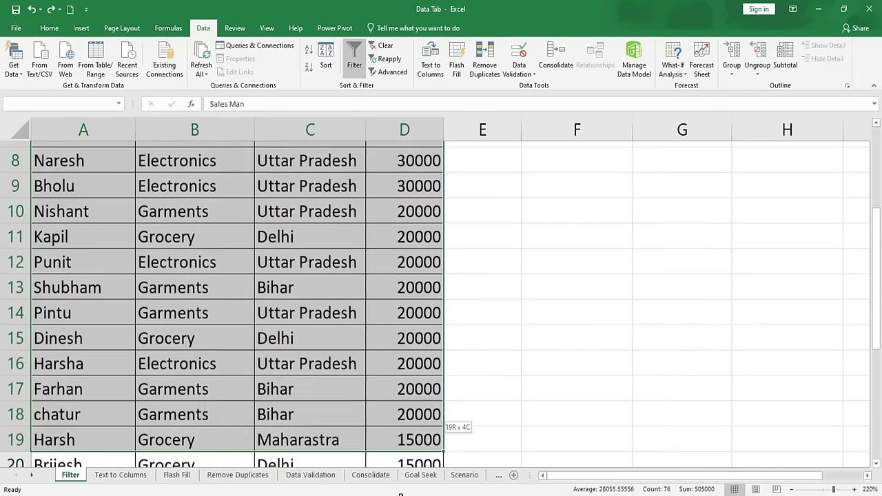
drag(400, 494, 397, 407)
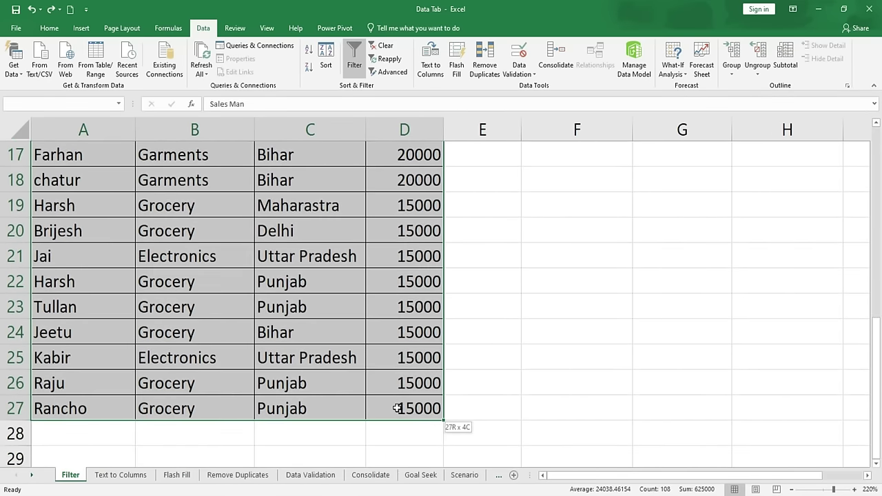
scroll(528, 330, up, 5)
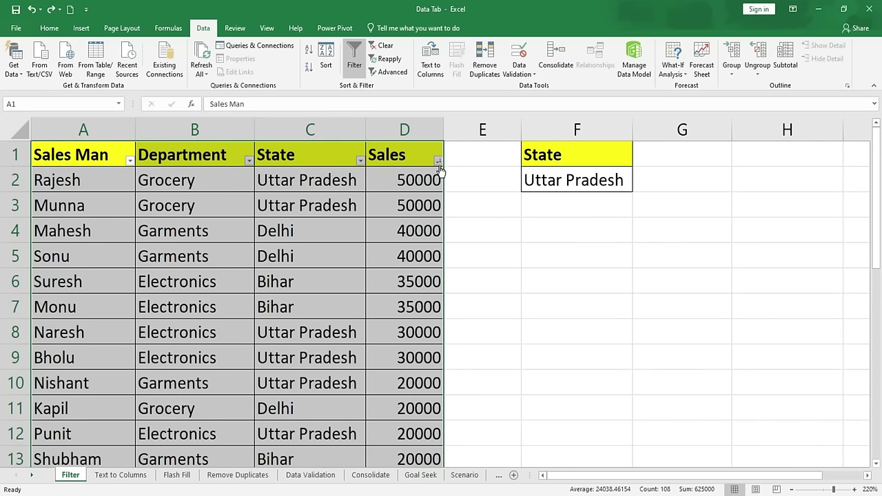
Clear the existing filter criteria on the sales table.
click(383, 46)
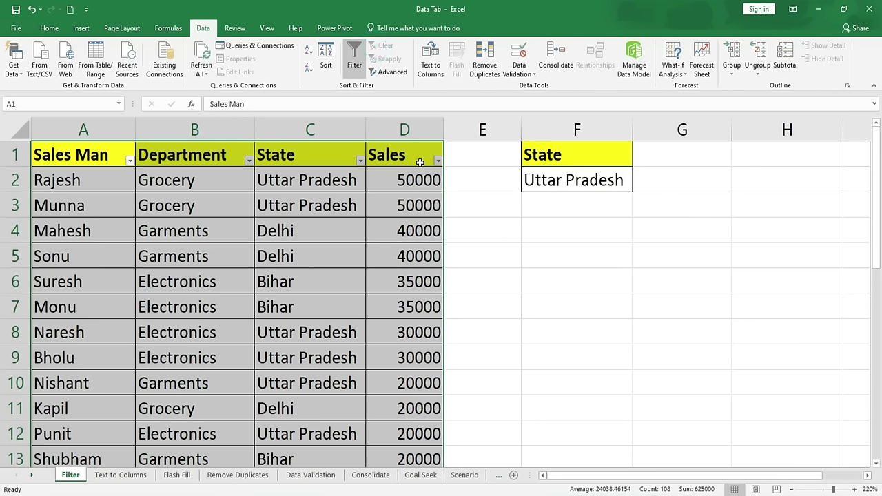
click(502, 242)
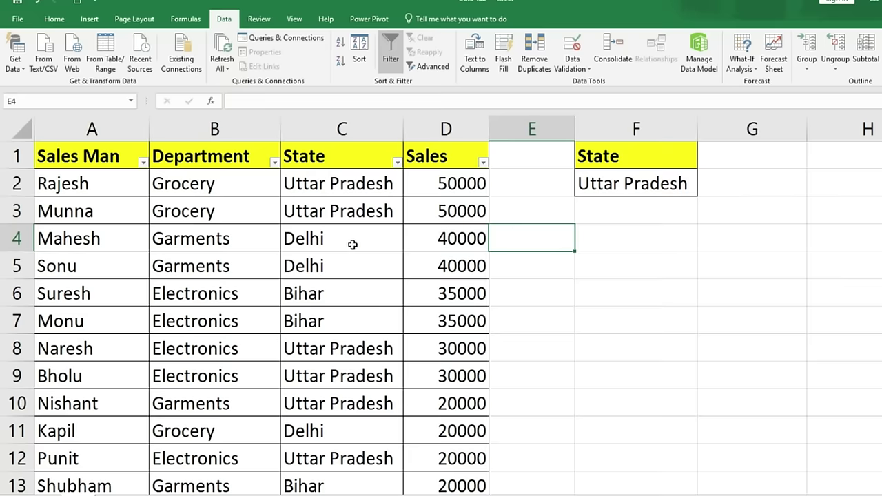
scroll(352, 241, down, 1)
scroll(354, 230, down, 1)
scroll(354, 230, down, 1)
scroll(363, 319, down, 4)
scroll(364, 315, up, 2)
scroll(366, 314, up, 5)
Filter the State column to show only Uttar Pradesh rows.
click(398, 163)
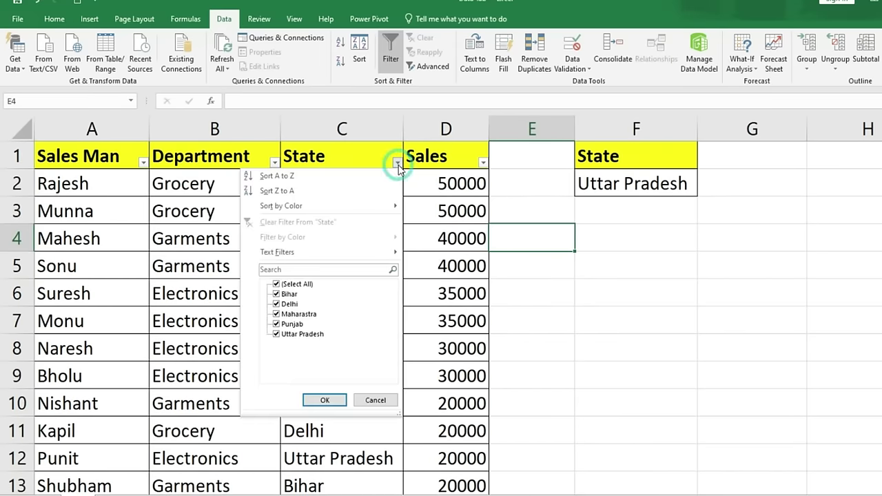
click(295, 285)
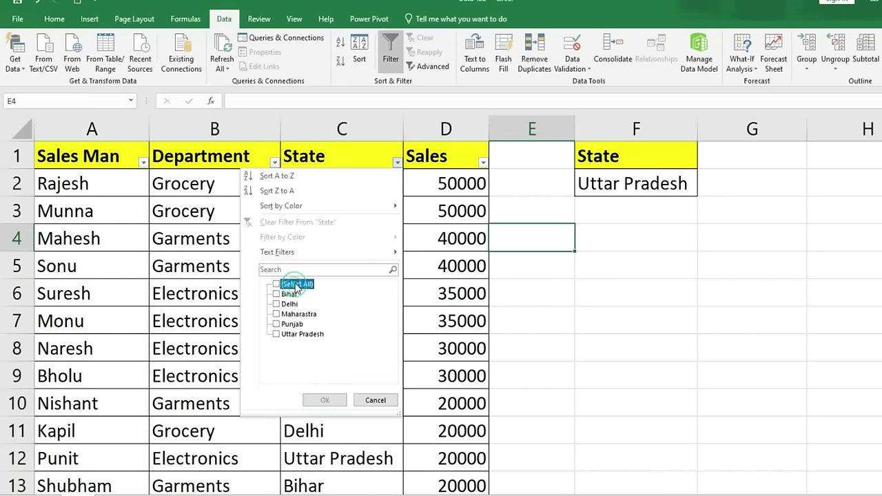
click(285, 334)
click(321, 399)
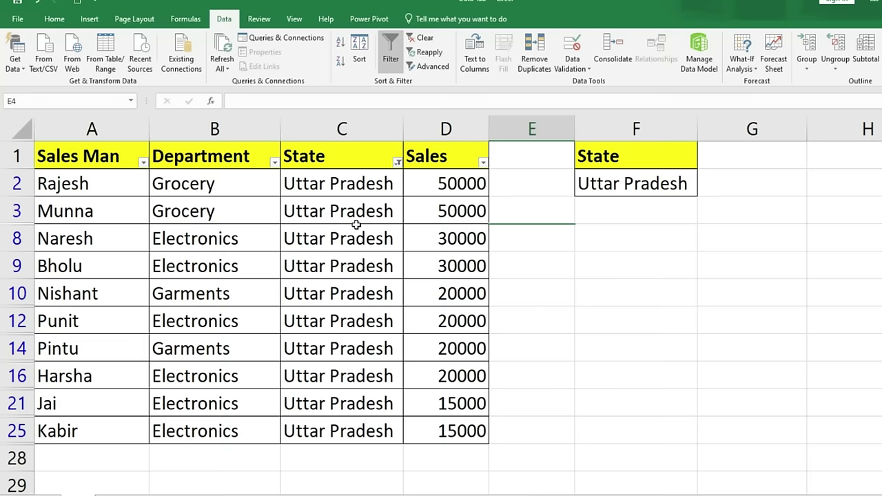
Restore all states in the State filter and select cell F5.
click(398, 162)
click(276, 284)
click(321, 399)
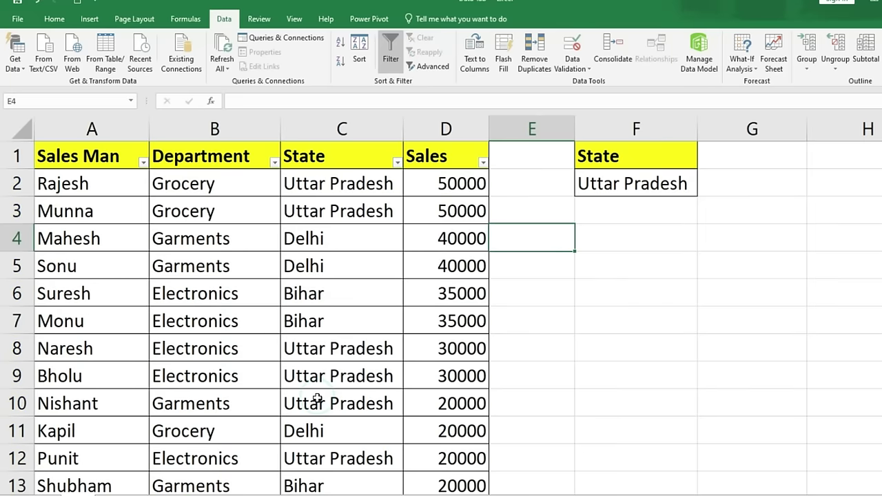
click(420, 344)
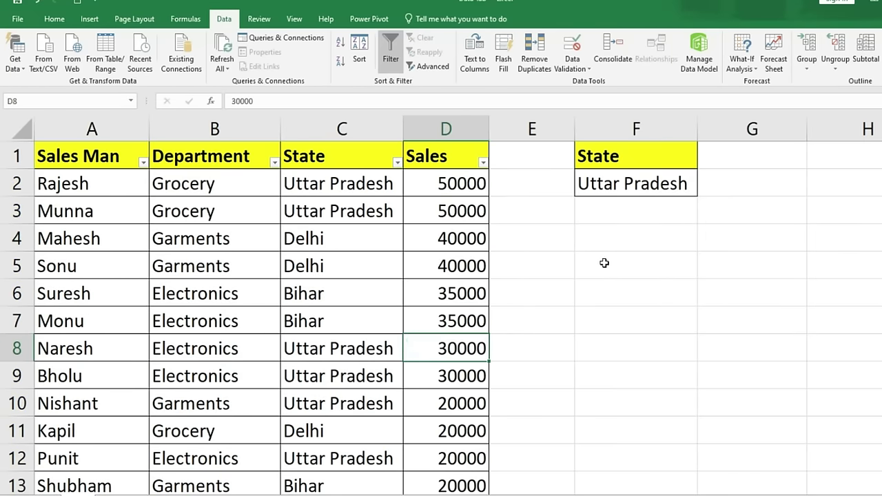
click(604, 263)
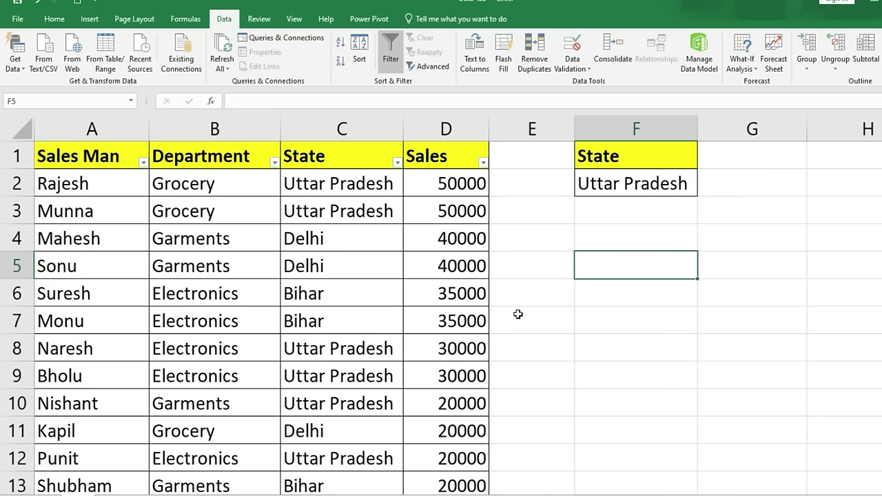
In Advanced Filter, set the criteria range to F1:F2.
scroll(518, 314, down, 1)
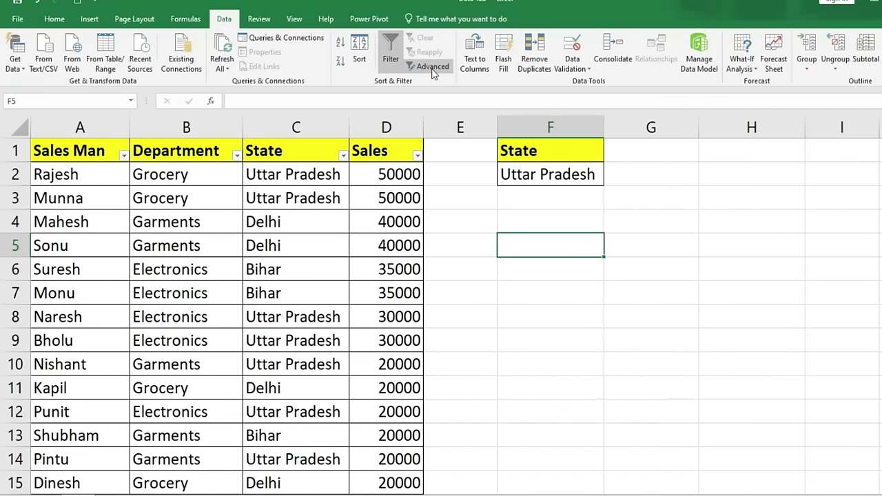
click(430, 66)
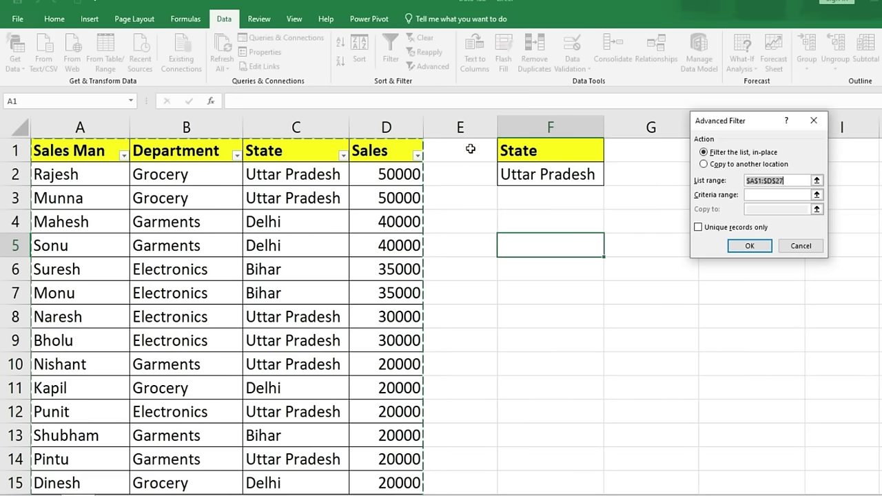
scroll(346, 365, down, 2)
scroll(346, 366, down, 2)
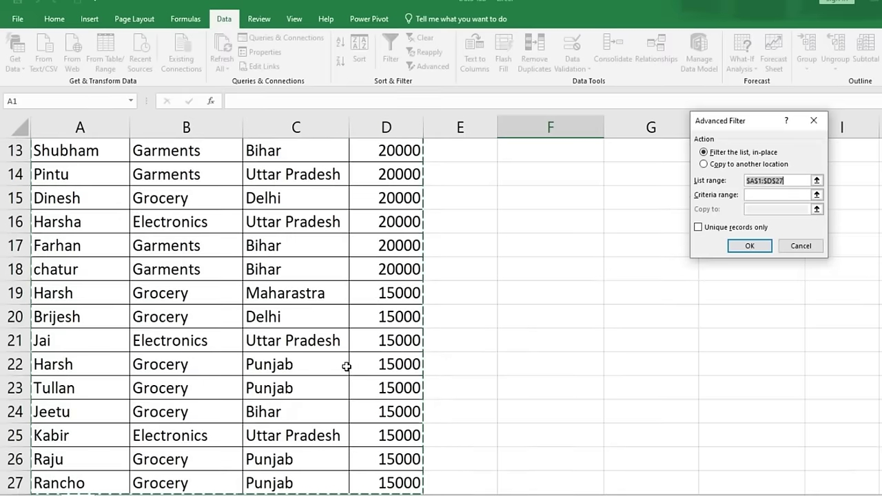
scroll(346, 366, up, 4)
click(751, 196)
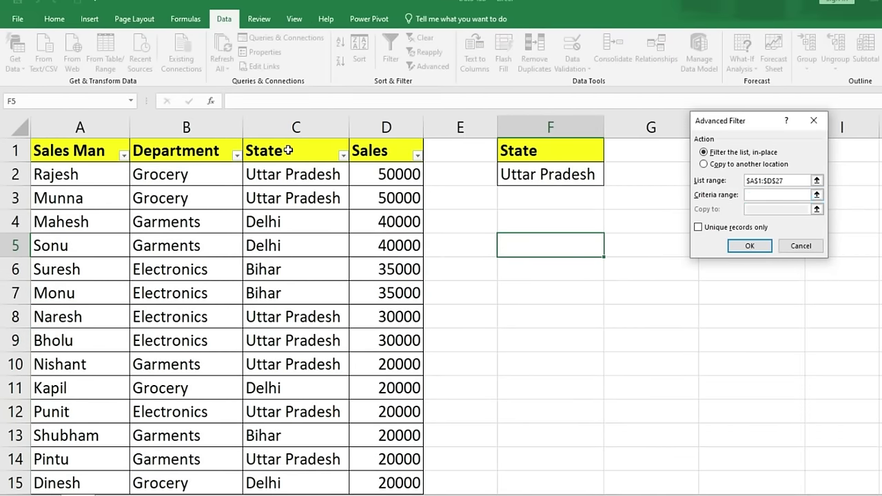
click(523, 155)
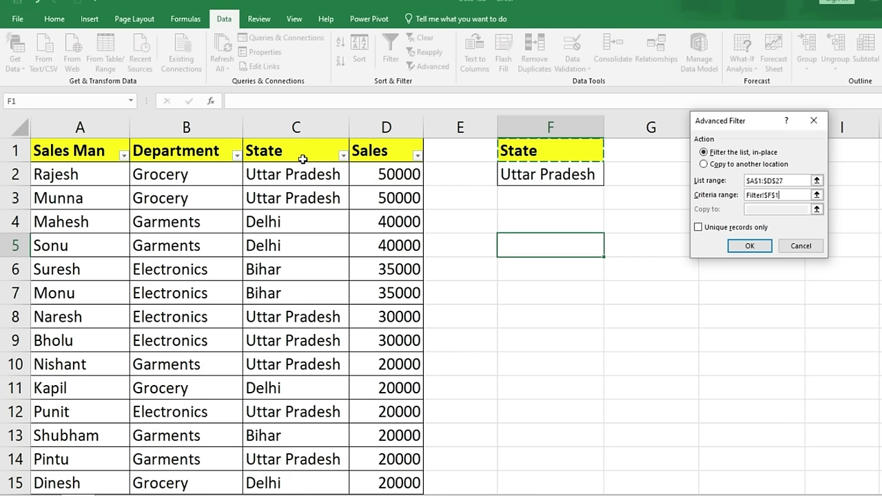
drag(539, 153, 544, 174)
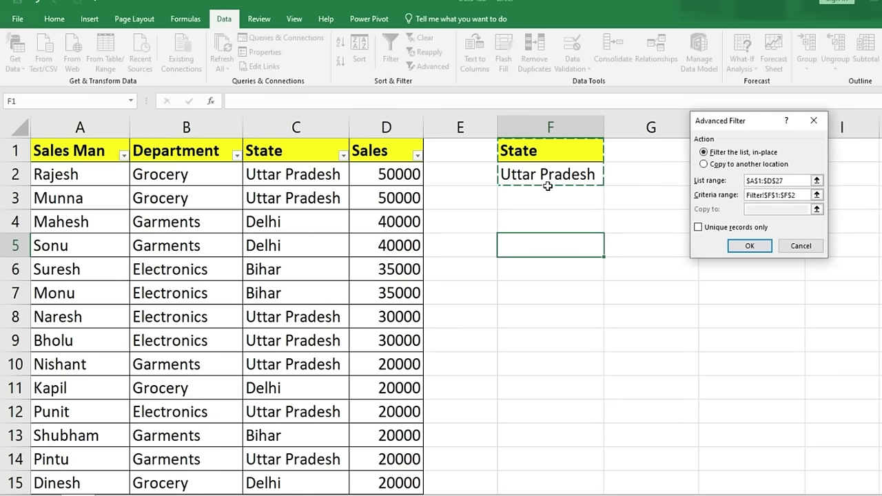
drag(547, 154, 545, 171)
Copy the matching Uttar Pradesh records to another location starting at F5.
click(757, 165)
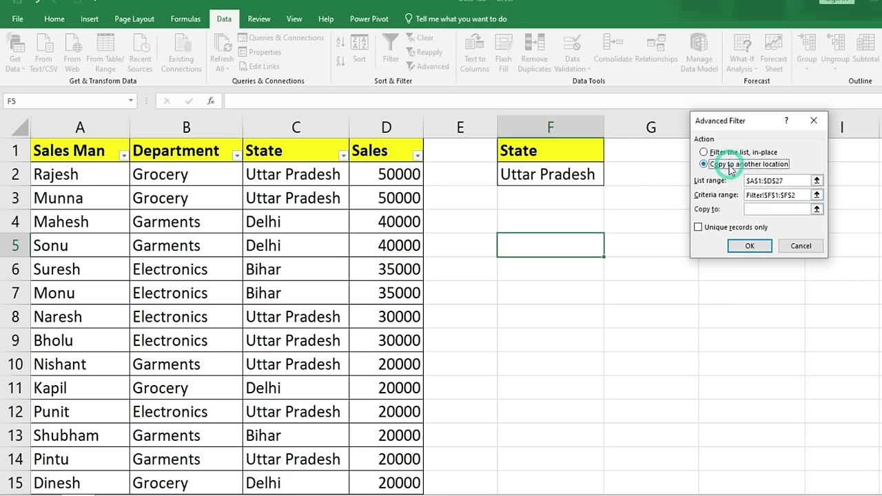
click(760, 210)
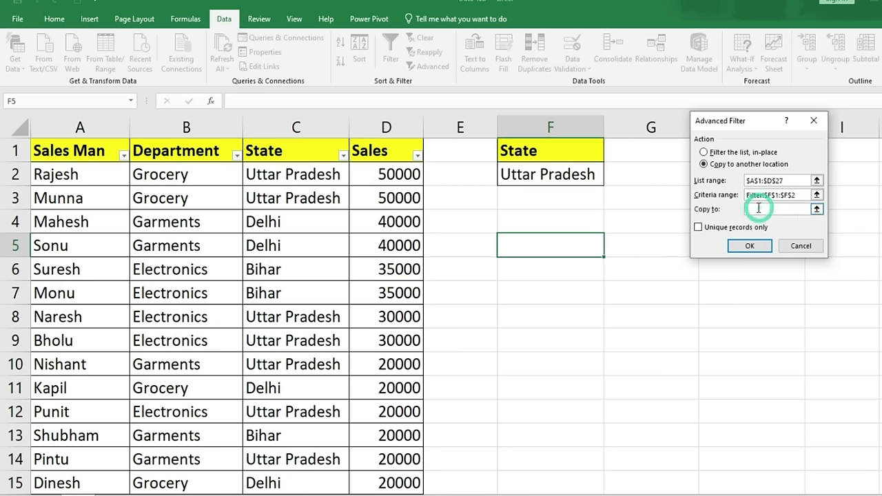
click(524, 243)
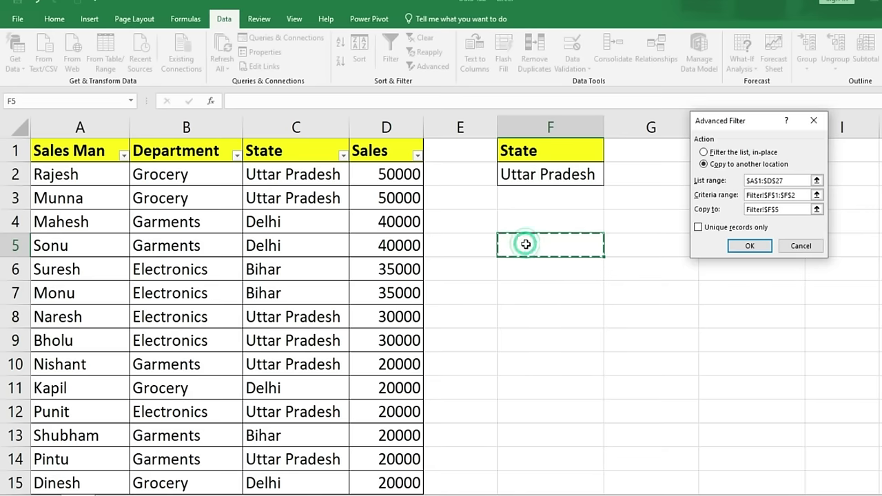
click(757, 248)
scroll(667, 315, down, 1)
scroll(664, 314, up, 1)
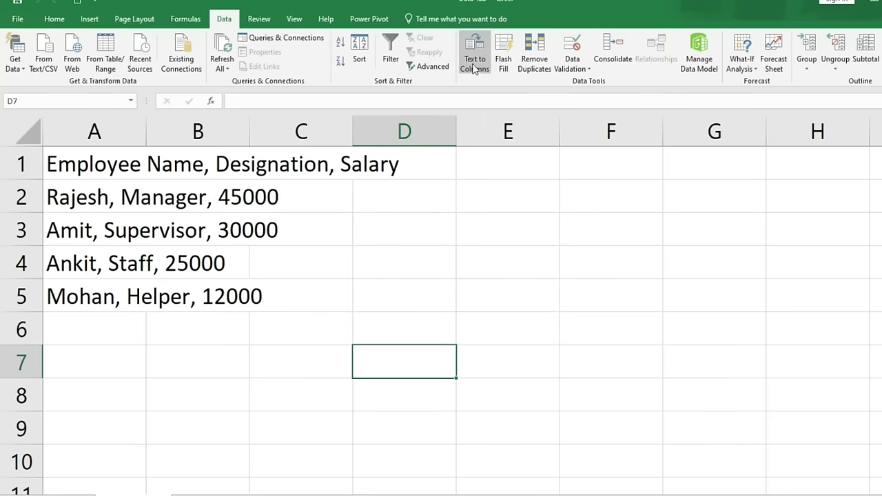
Select A1:C5 and delete the comma-joined employee text.
click(535, 338)
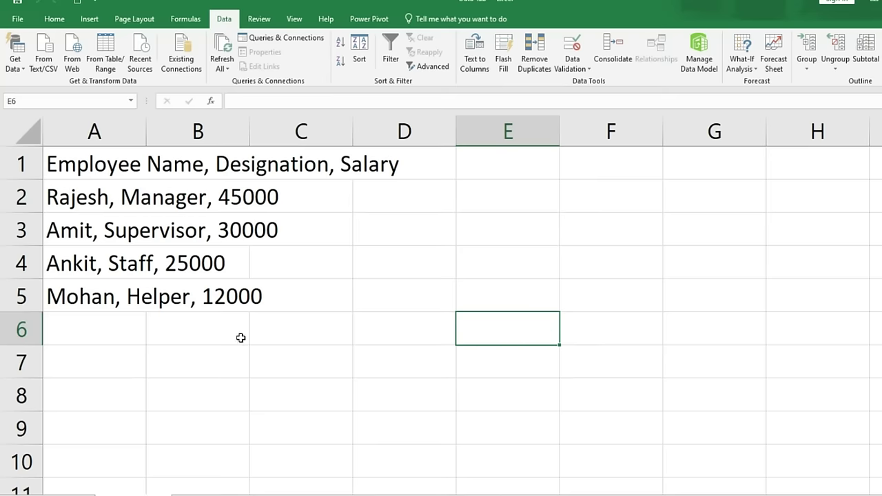
click(77, 165)
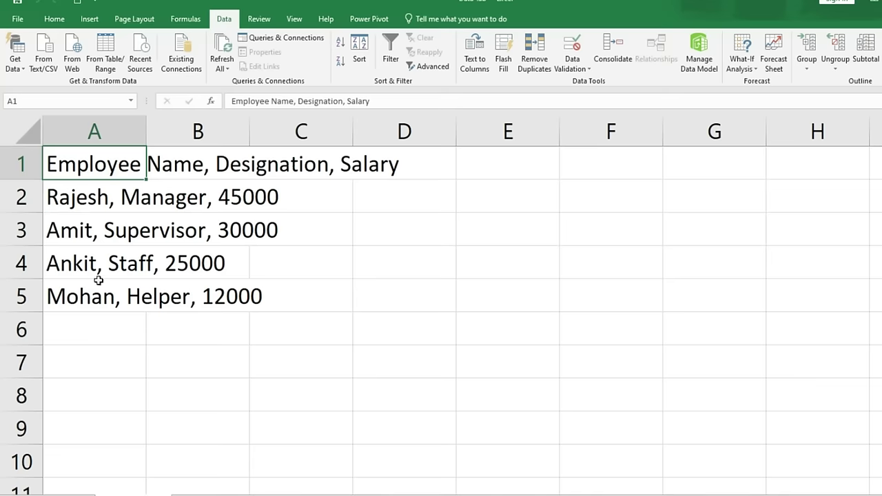
drag(80, 168, 278, 291)
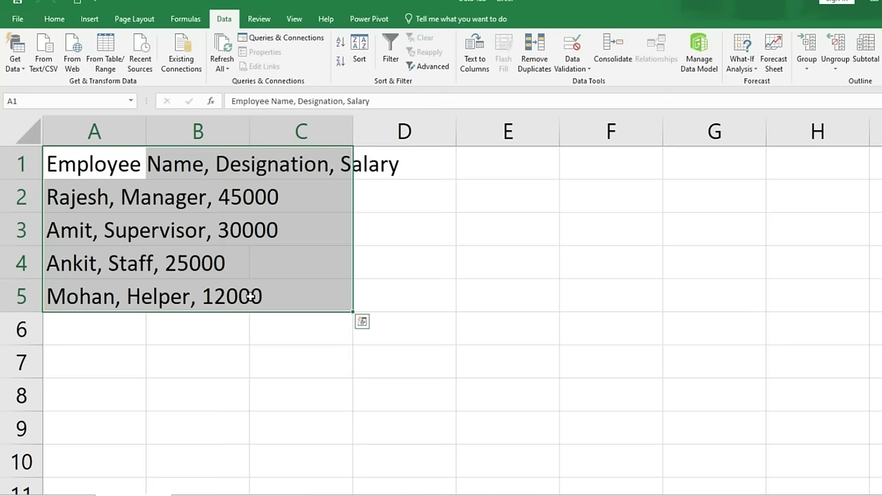
key(Delete)
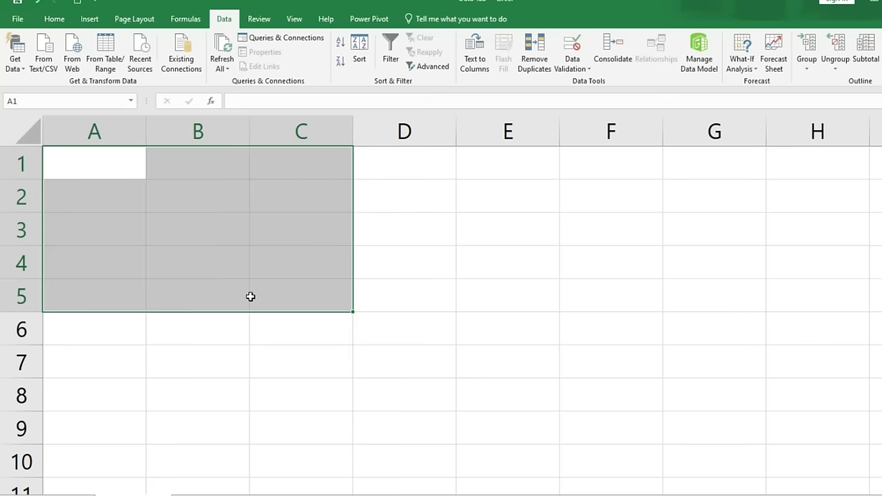
Copy the five employee lines from Notepad and paste them into Excel starting at A1.
click(284, 352)
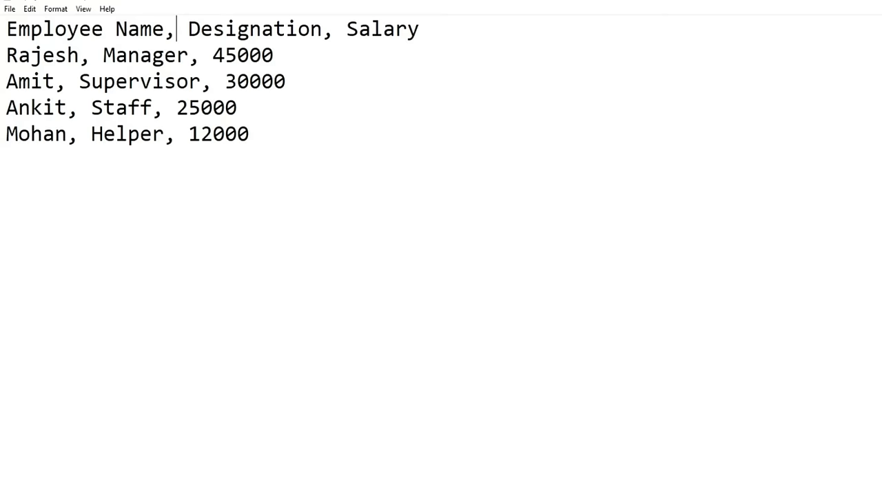
drag(254, 136, 7, 28)
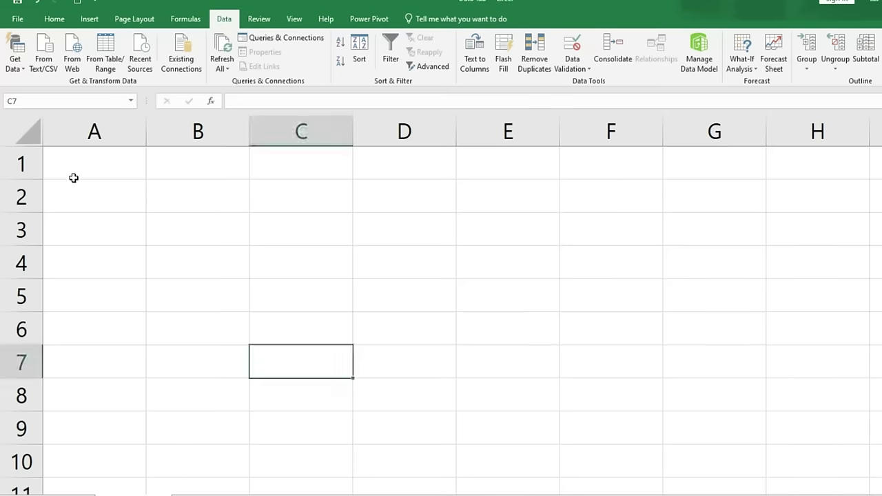
drag(73, 177, 85, 209)
click(86, 168)
key(ctrl+v)
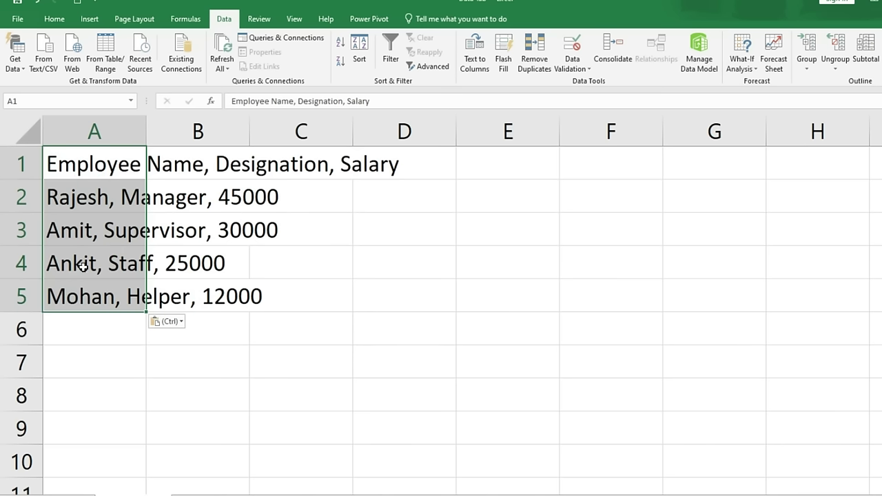
Split column A at commas into name, designation and salary columns, then autofit column B.
click(458, 64)
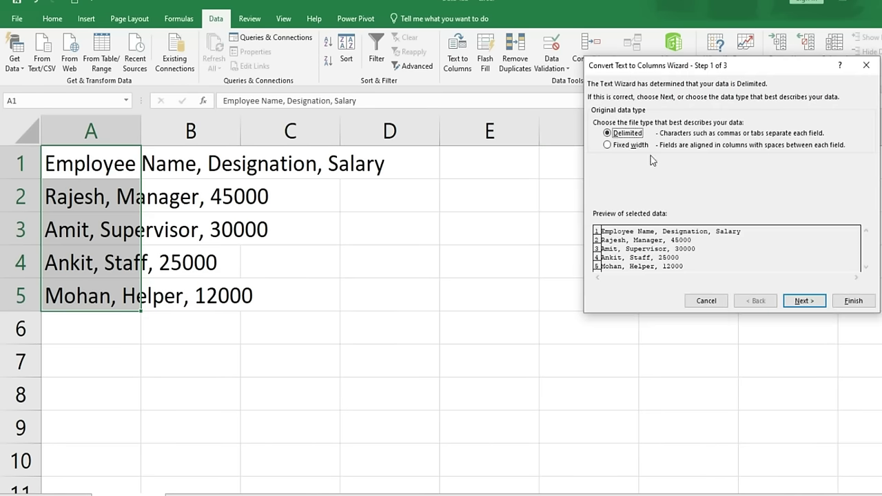
click(804, 301)
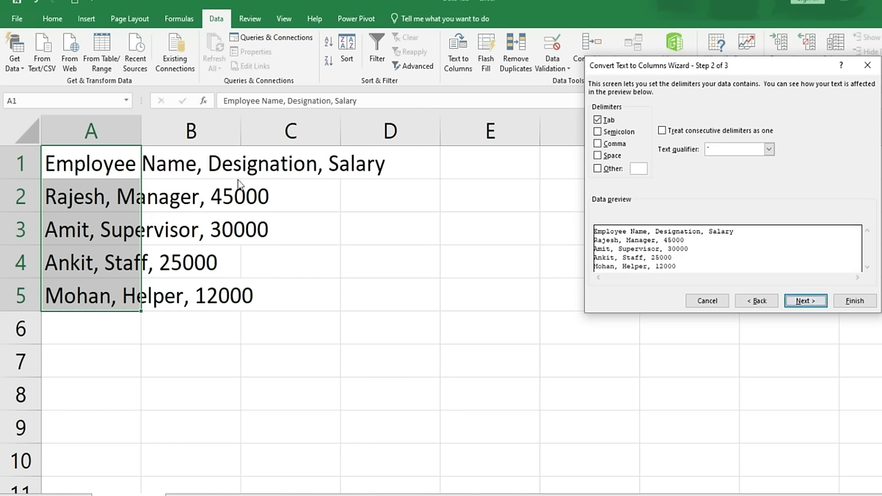
click(598, 143)
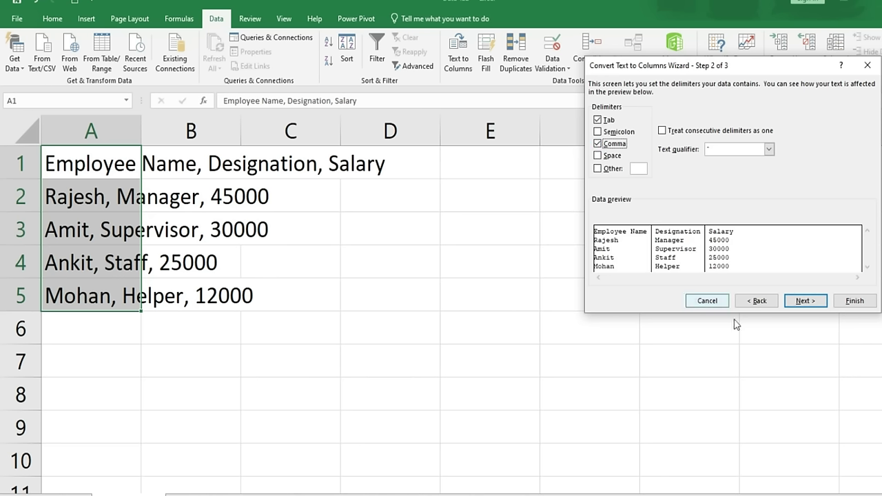
click(803, 301)
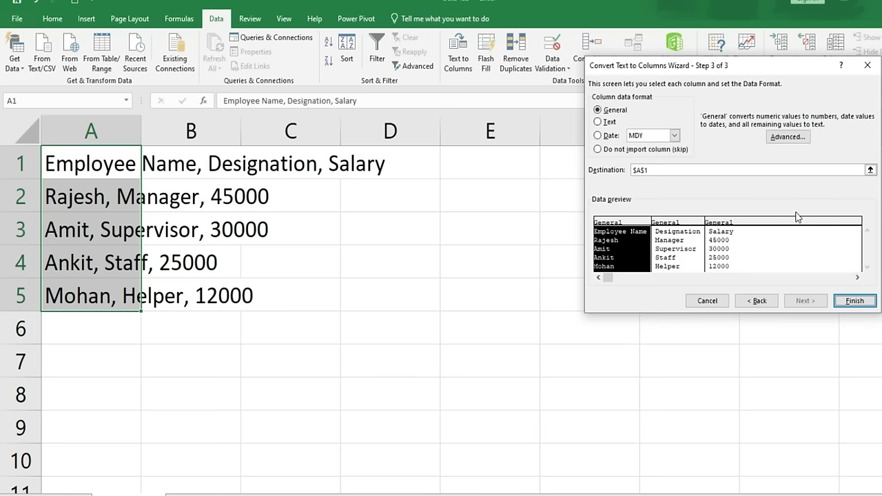
click(852, 301)
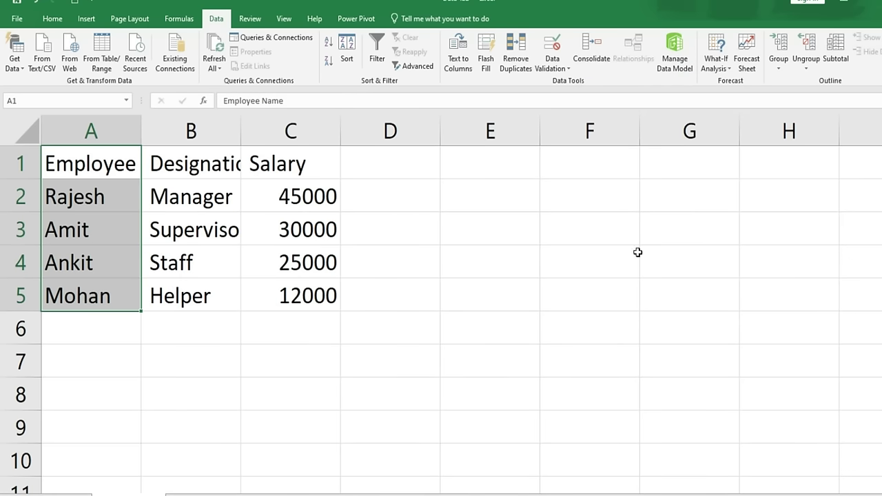
double_click(241, 125)
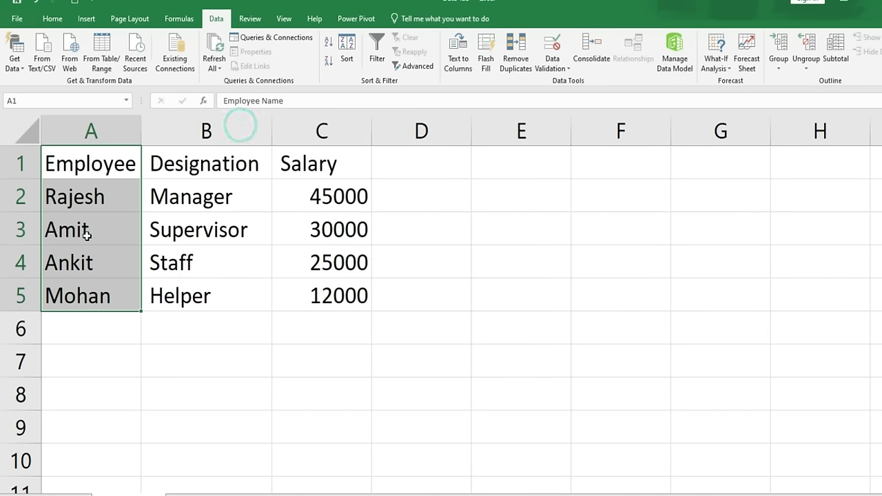
drag(107, 164, 311, 297)
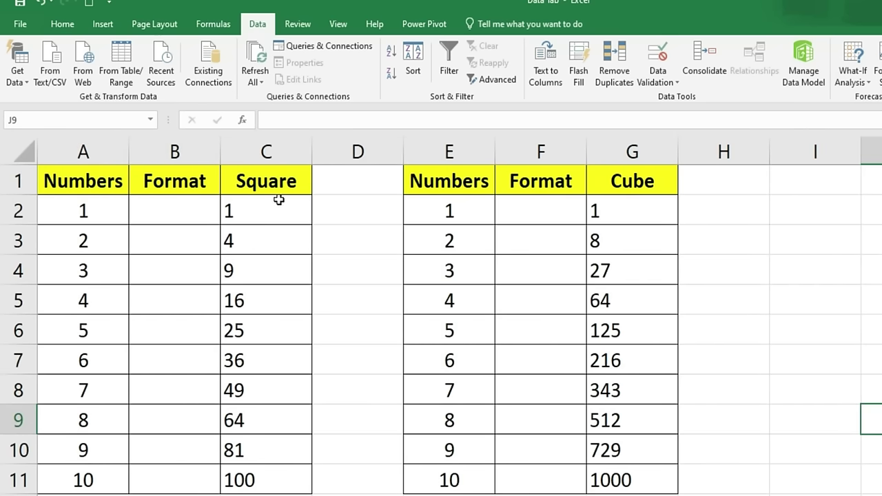
Clear the typed values in C2:C11 and enter =A2*A2 in C2.
drag(288, 219, 260, 482)
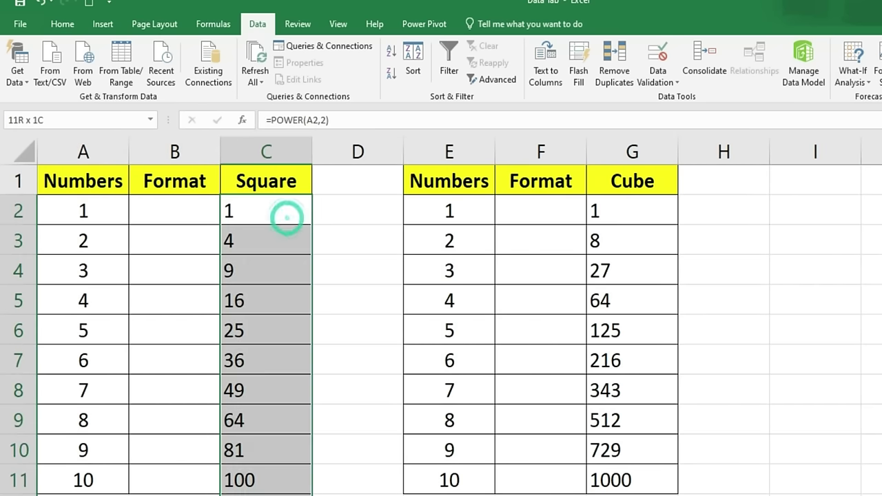
key(Delete)
click(83, 205)
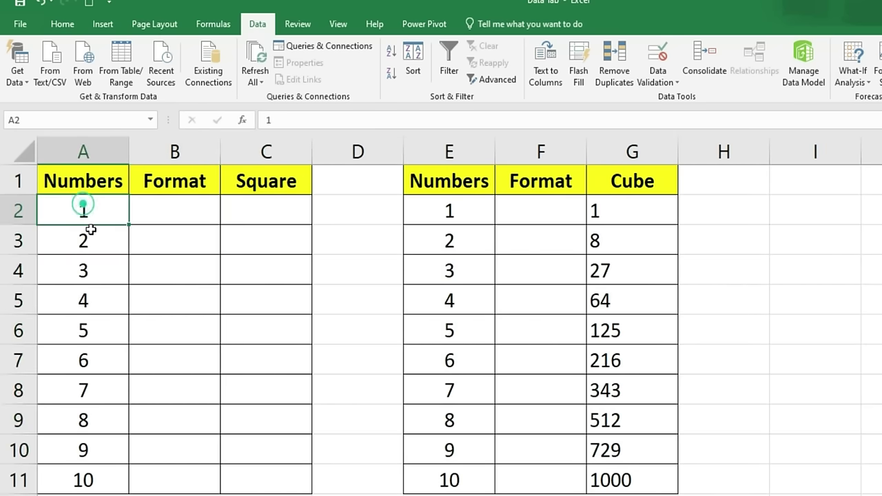
click(285, 206)
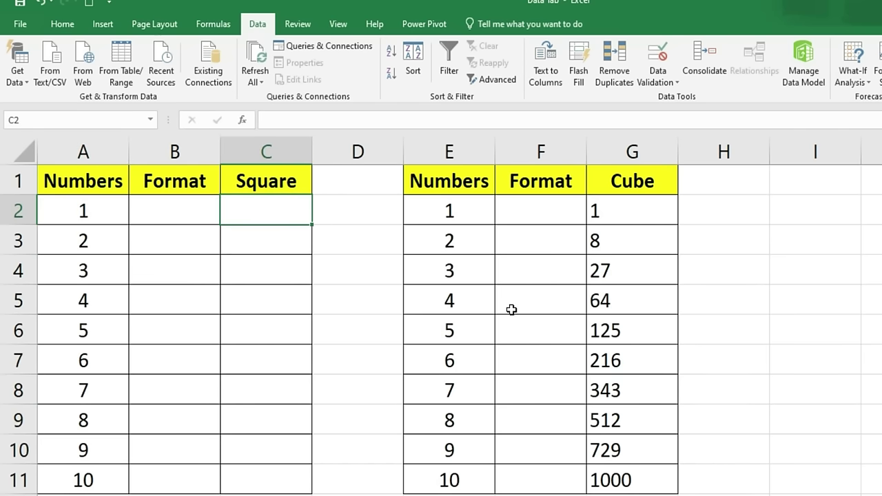
text(=1*1)
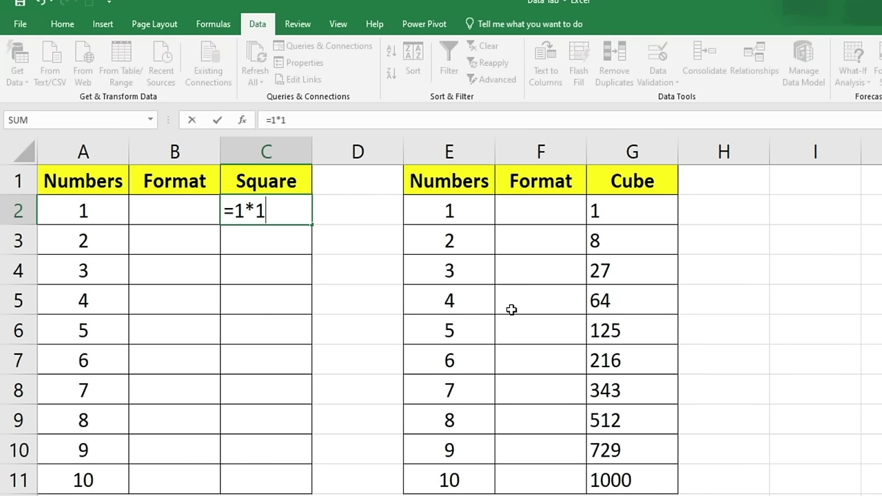
key(BackSpace)
key(BackSpace)
key(BackSpace)
click(100, 206)
text(*)
click(103, 206)
key(Return)
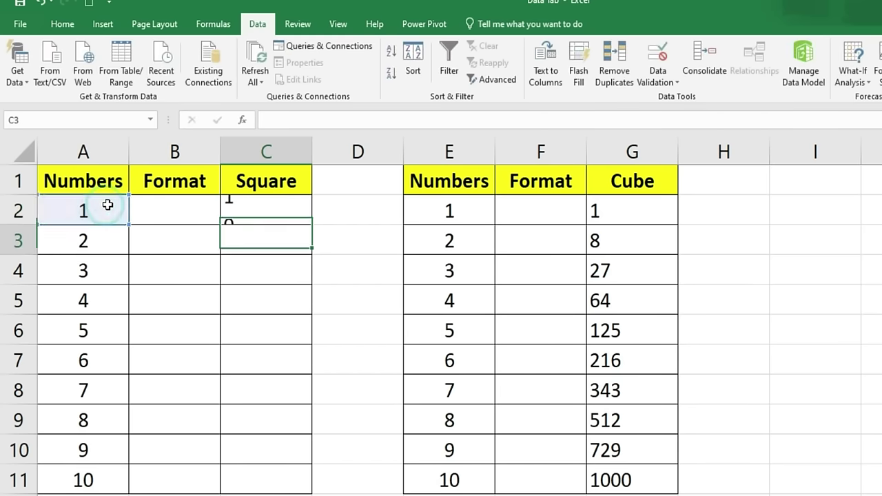
Fill the square formula from C2 down to C11.
click(289, 199)
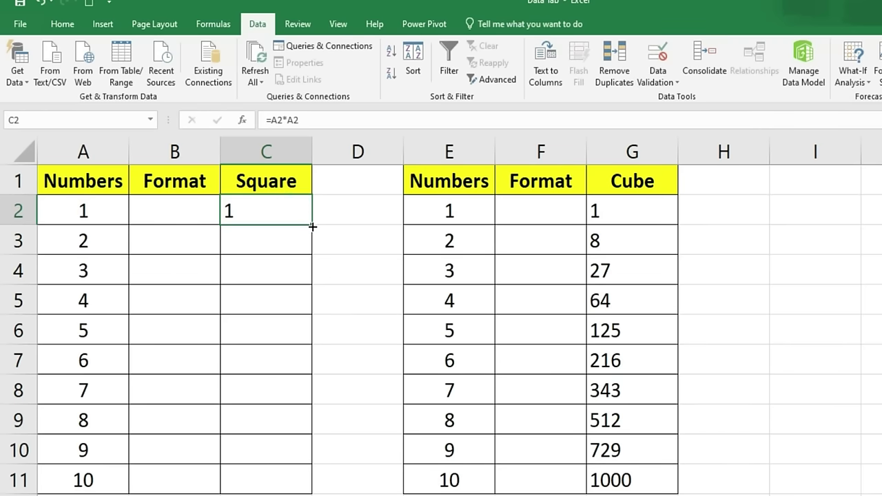
drag(312, 226, 314, 485)
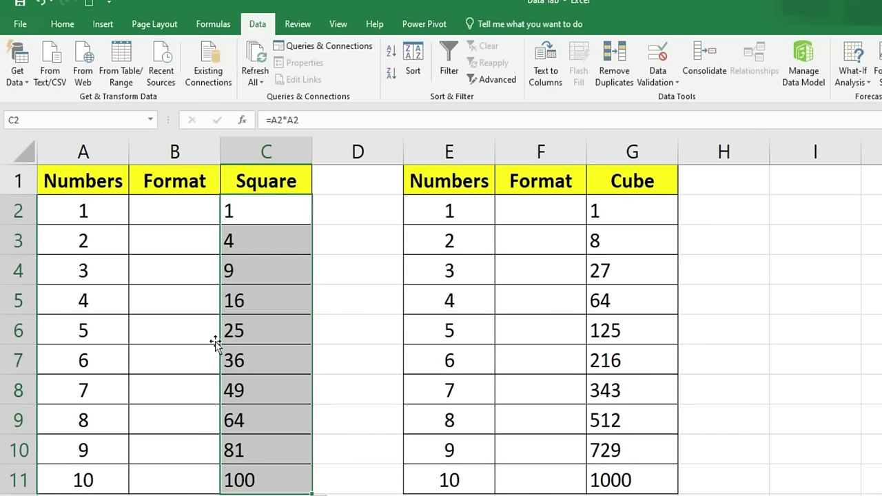
click(168, 205)
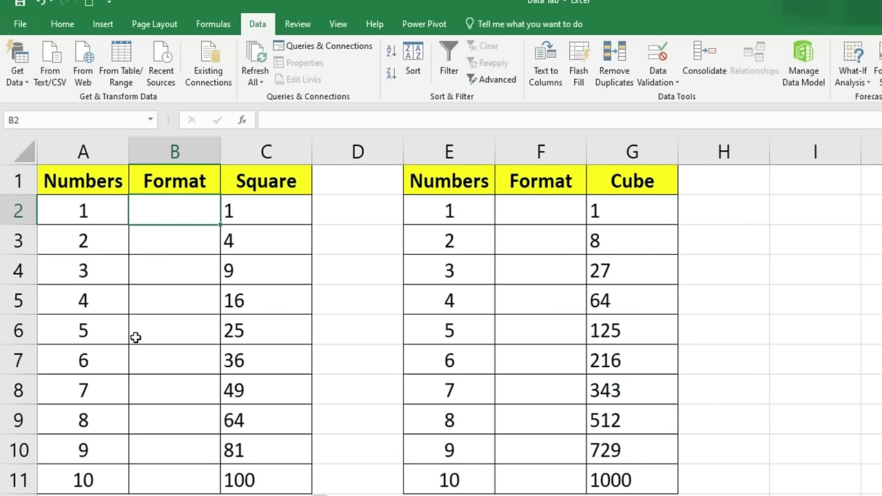
Flash Fill column B2:B11 with 1*1 through 10*10 from a 1*1 example.
key(F2)
text(1*1)
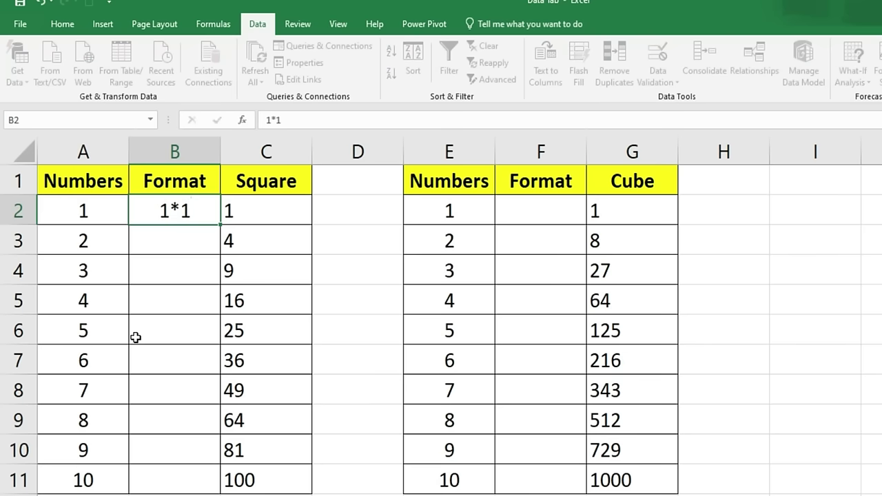
key(Return)
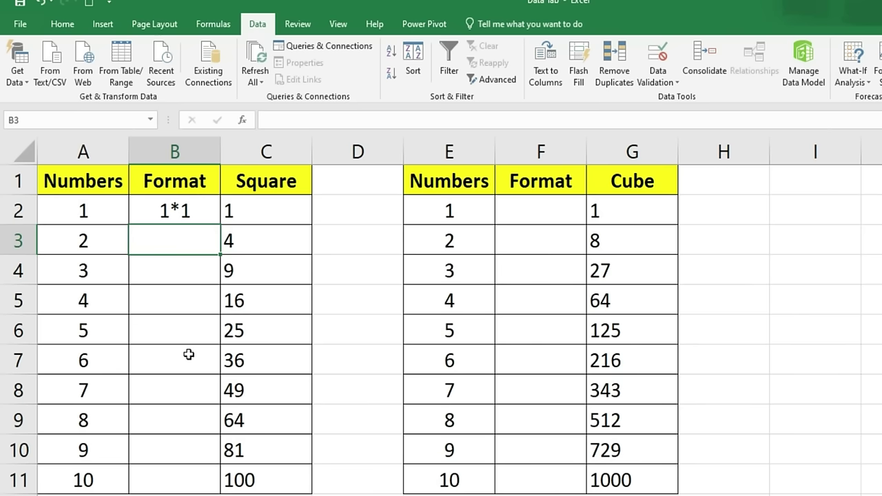
drag(175, 211, 175, 472)
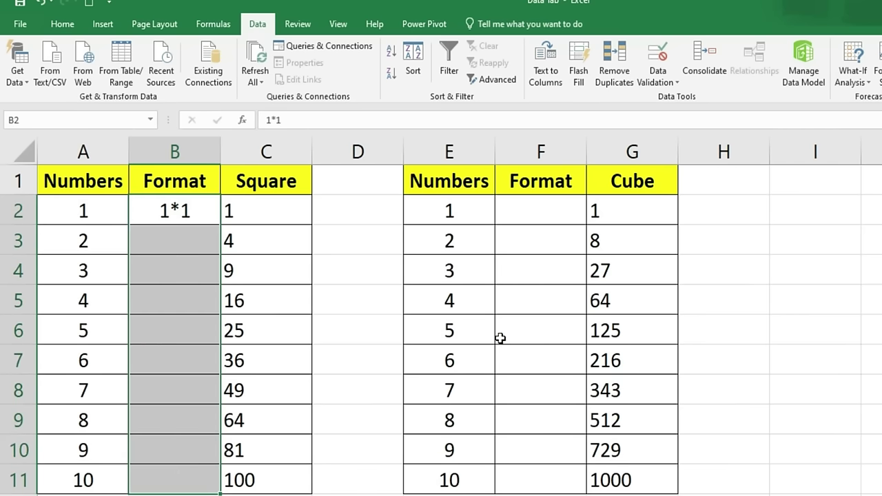
click(580, 62)
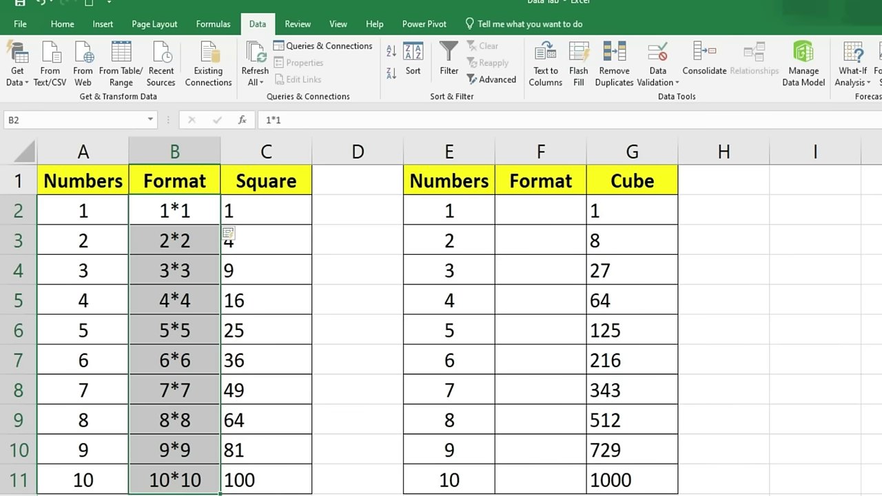
Flash Fill the cube Format column F2:F11 with 1*1*1 through 10*10*10.
click(544, 219)
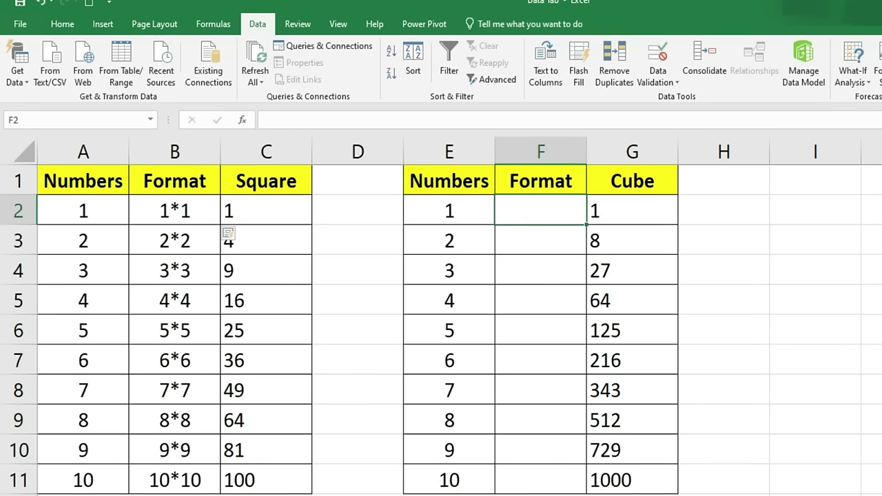
text(1*1*1)
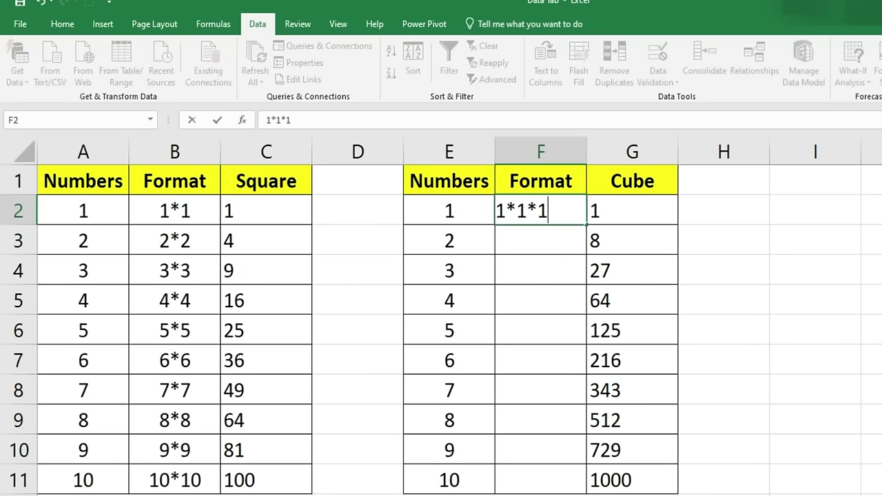
key(Return)
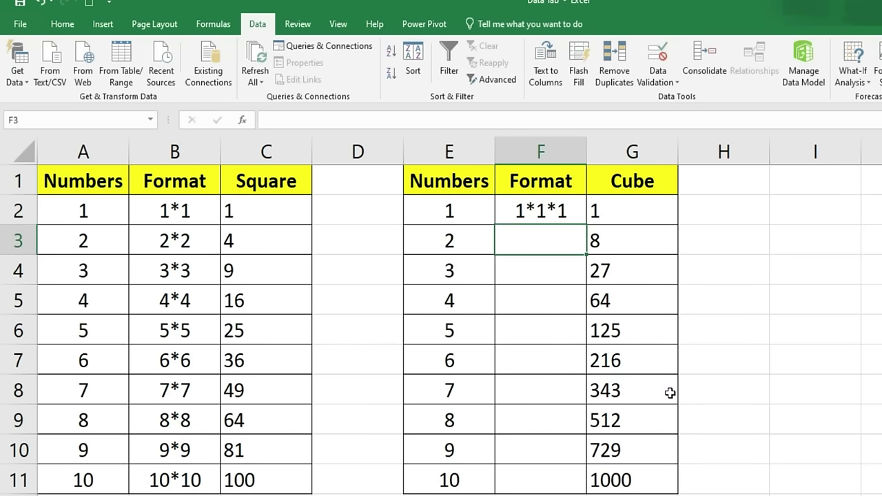
drag(555, 196, 531, 480)
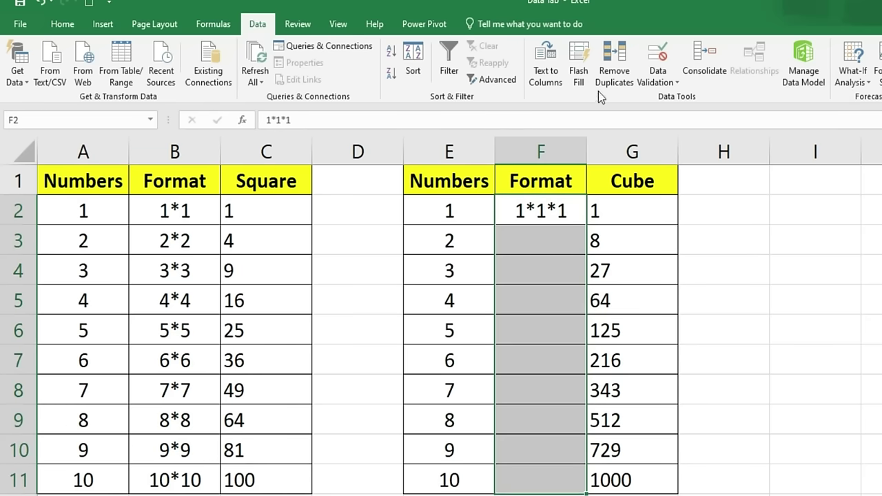
click(579, 69)
click(822, 458)
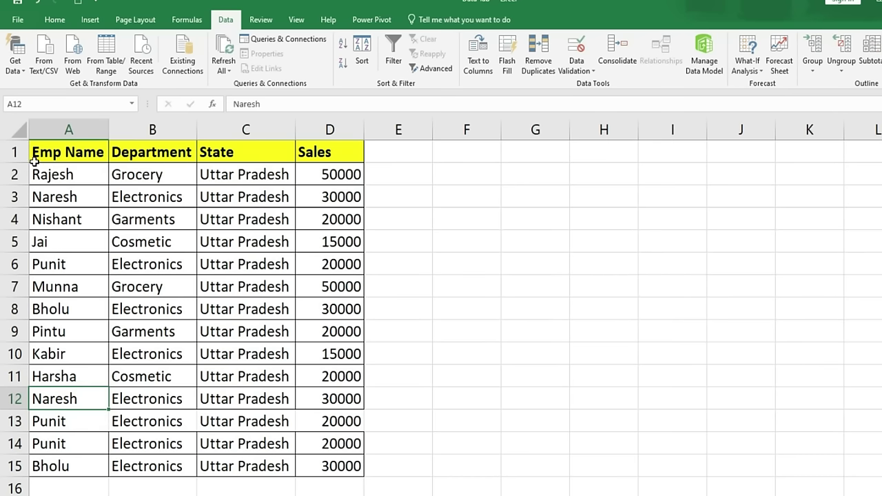
click(52, 152)
drag(153, 165, 322, 469)
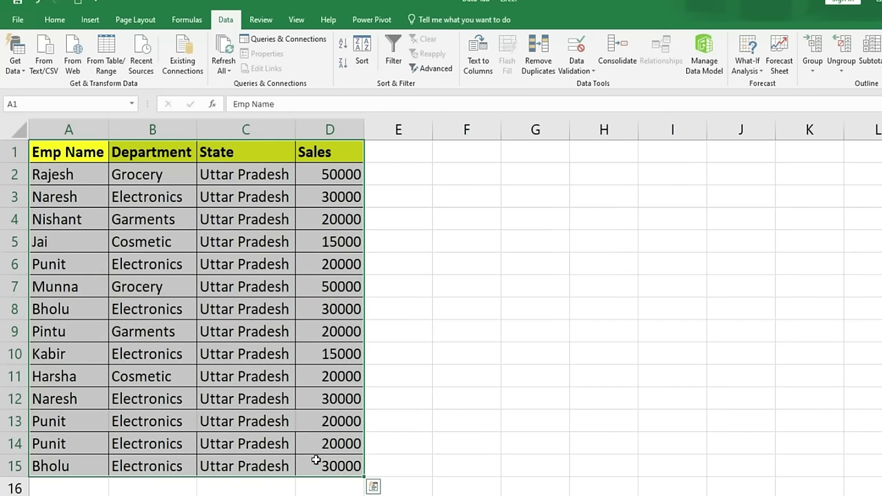
drag(54, 179, 48, 463)
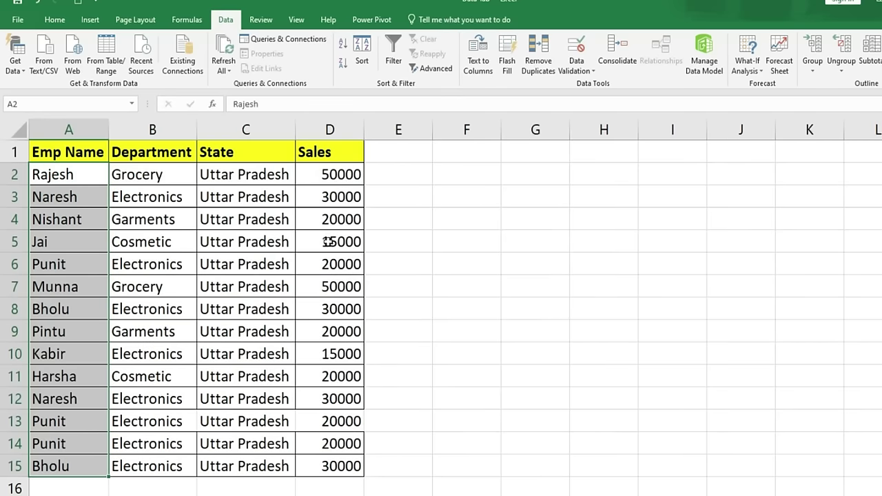
click(54, 19)
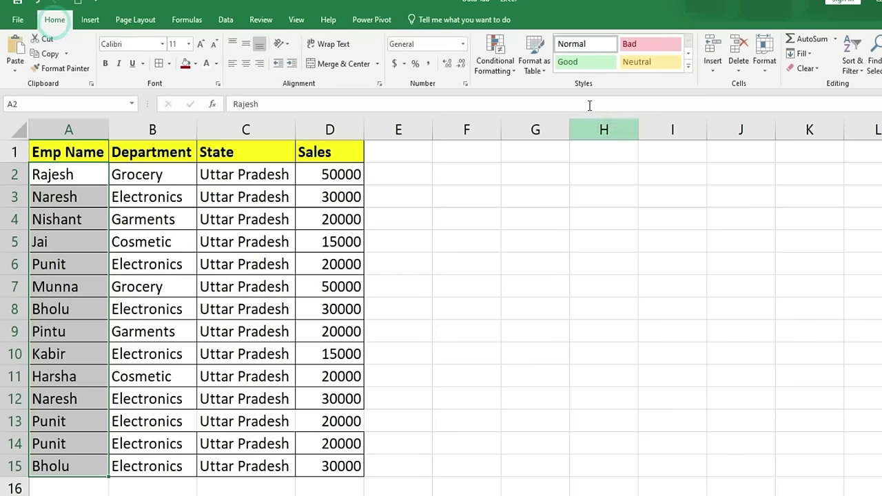
click(510, 72)
mouse_move(530, 92)
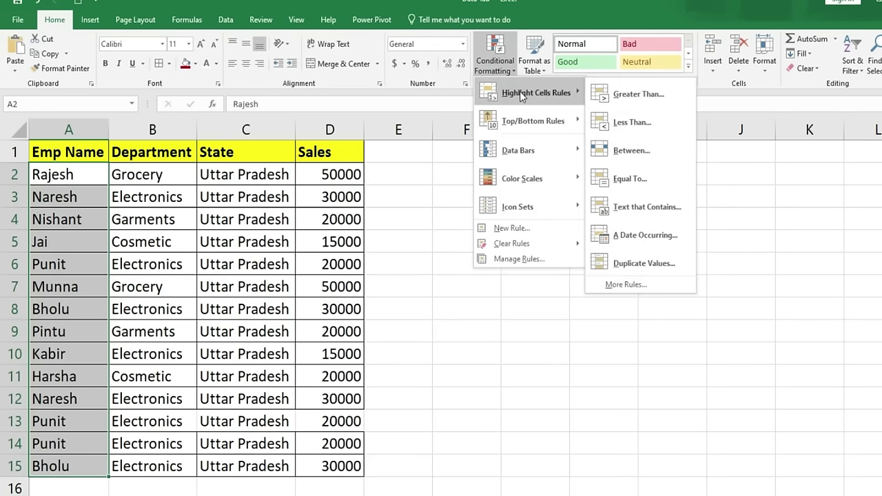
click(645, 264)
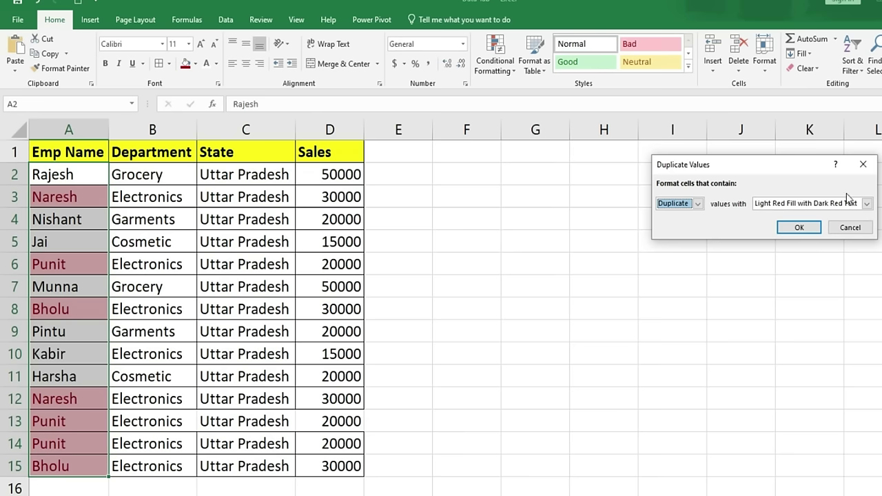
click(850, 226)
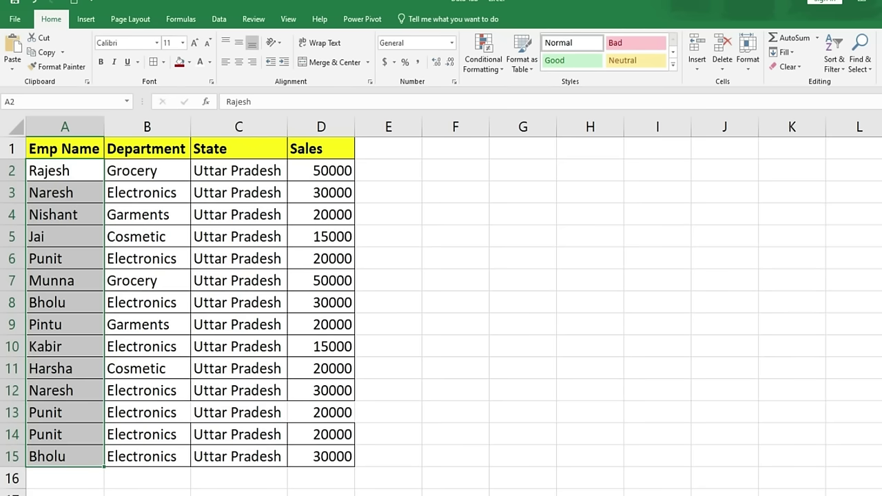
click(219, 19)
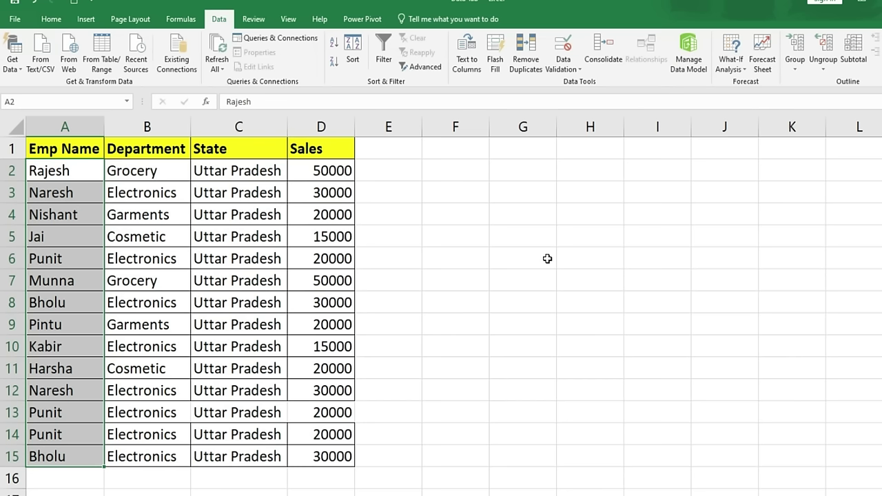
Remove duplicate rows from the employee table, then move to the Data Validation sheet.
mouse_move(48, 149)
mouse_down()
mouse_move(272, 183)
mouse_move(301, 451)
mouse_up()
click(530, 51)
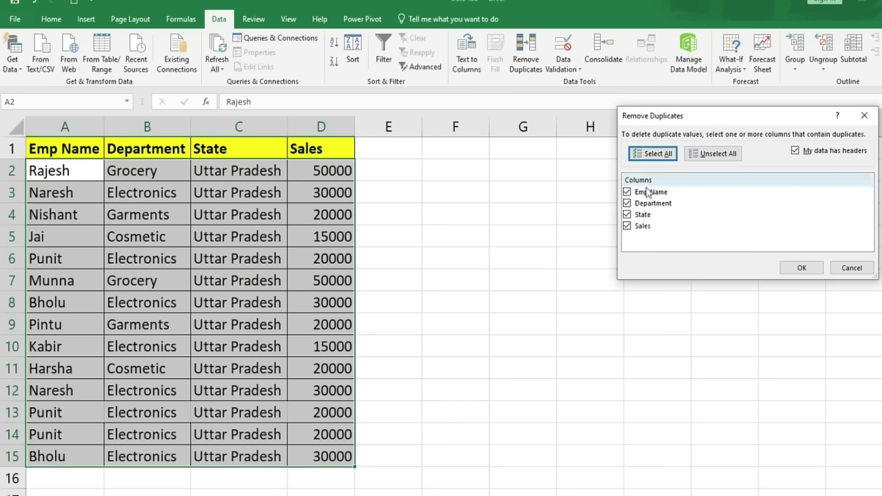
click(802, 274)
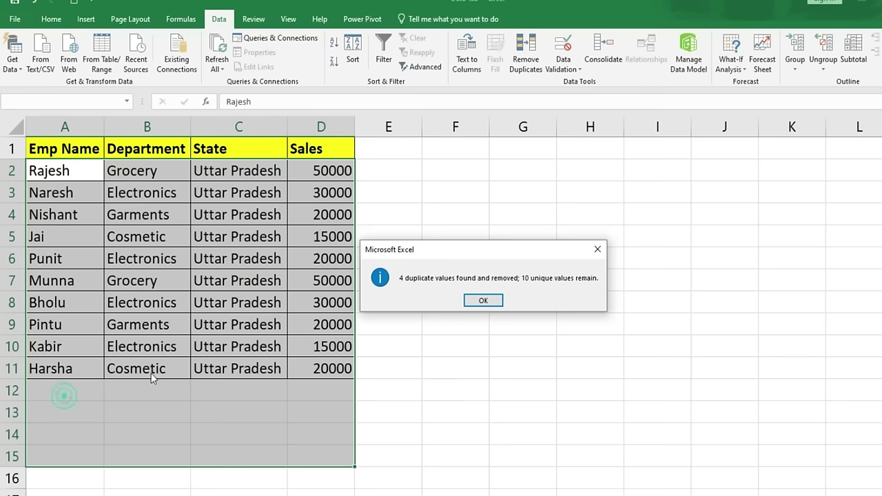
click(484, 301)
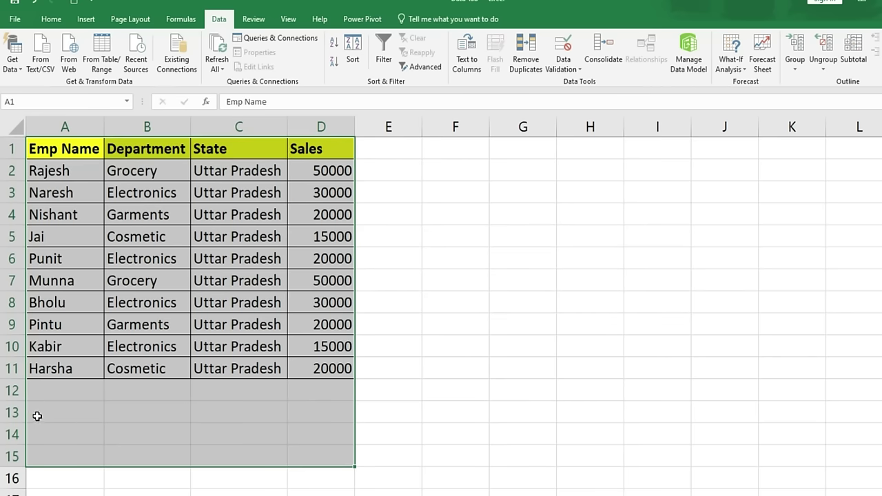
drag(34, 237, 307, 236)
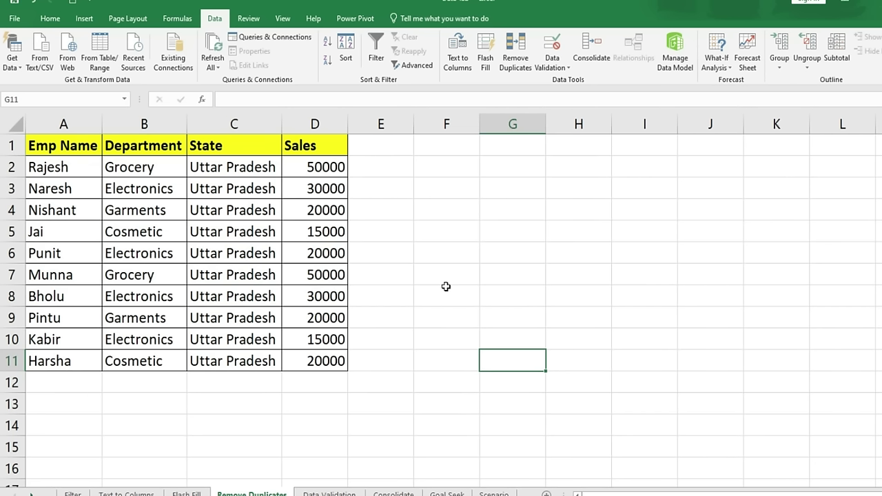
click(329, 493)
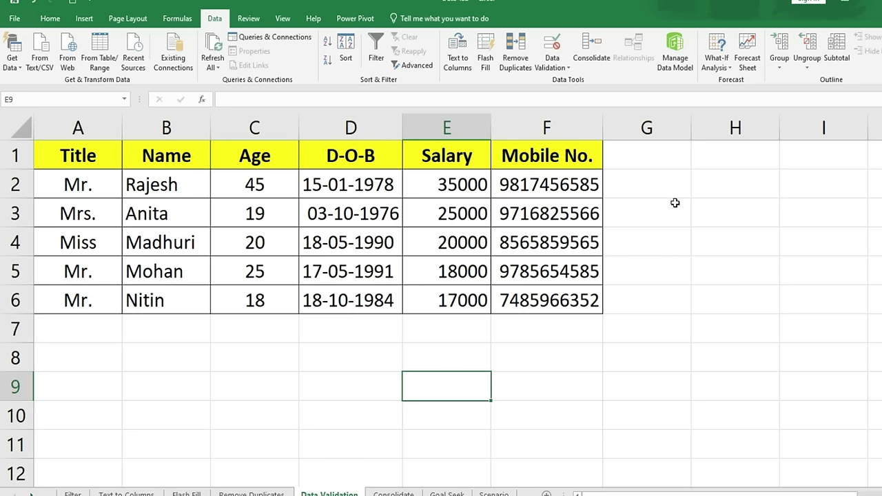
click(524, 184)
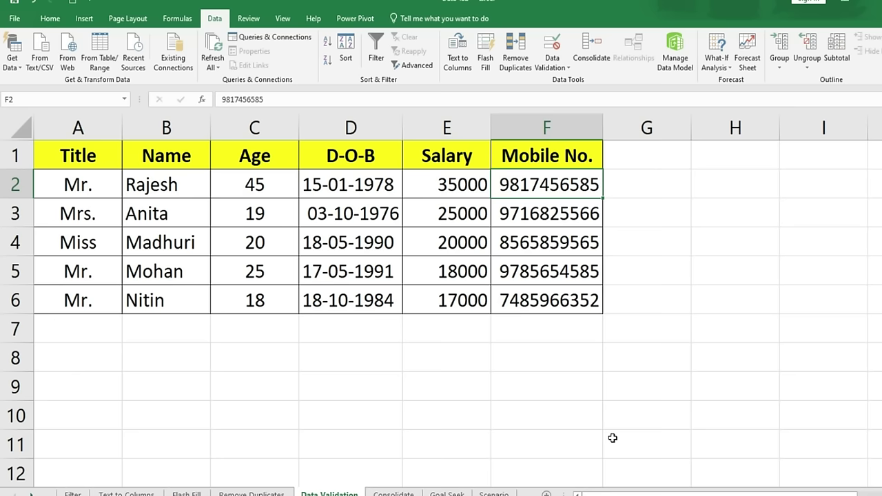
text(986585699)
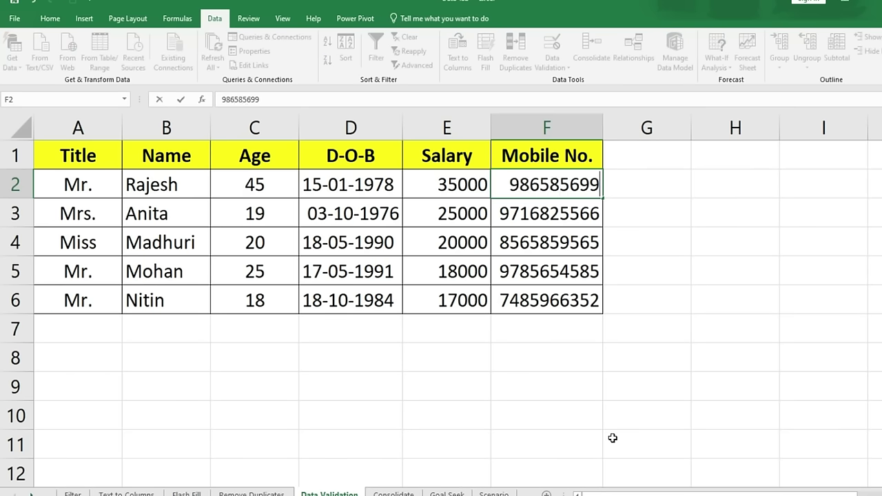
key(Return)
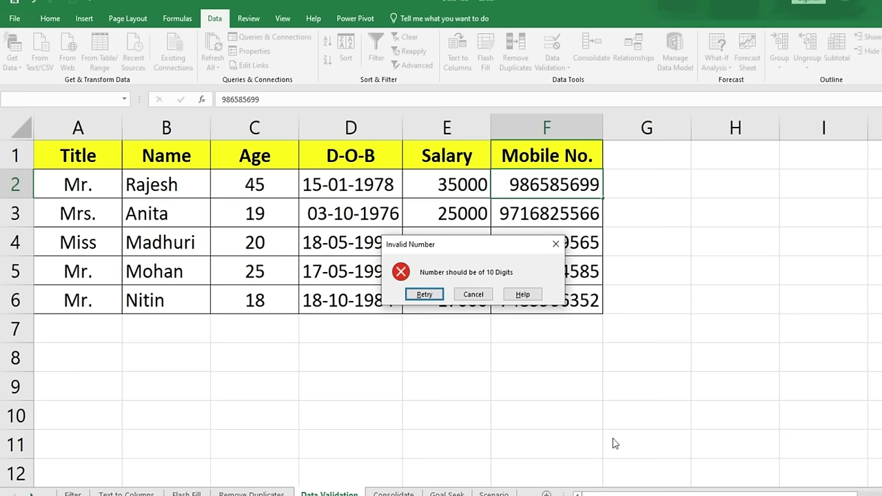
click(555, 244)
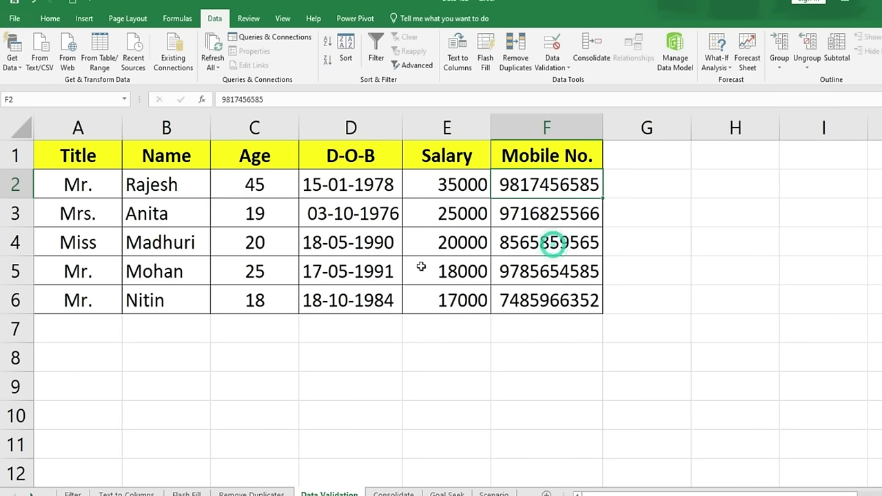
click(287, 187)
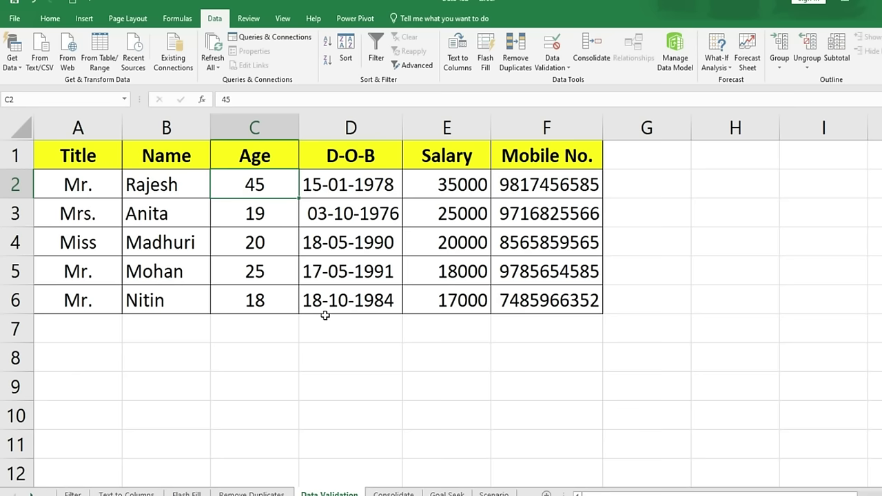
key(BackSpace)
key(BackSpace)
text(17)
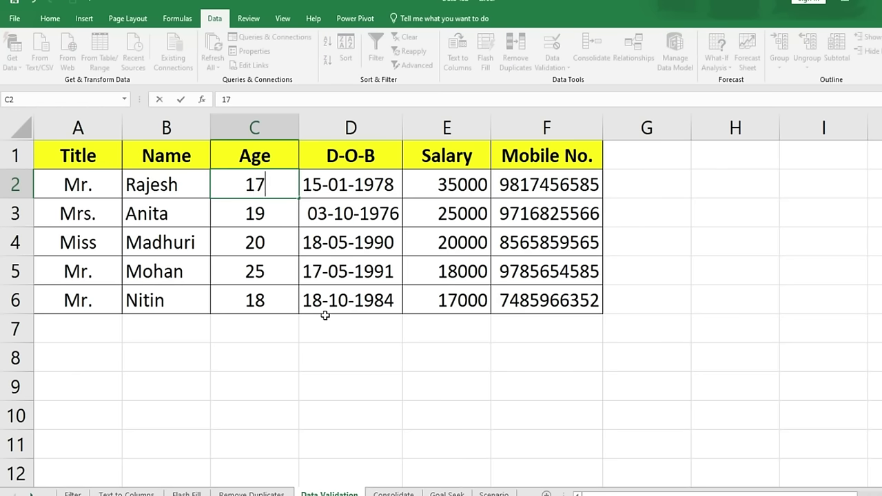
key(Return)
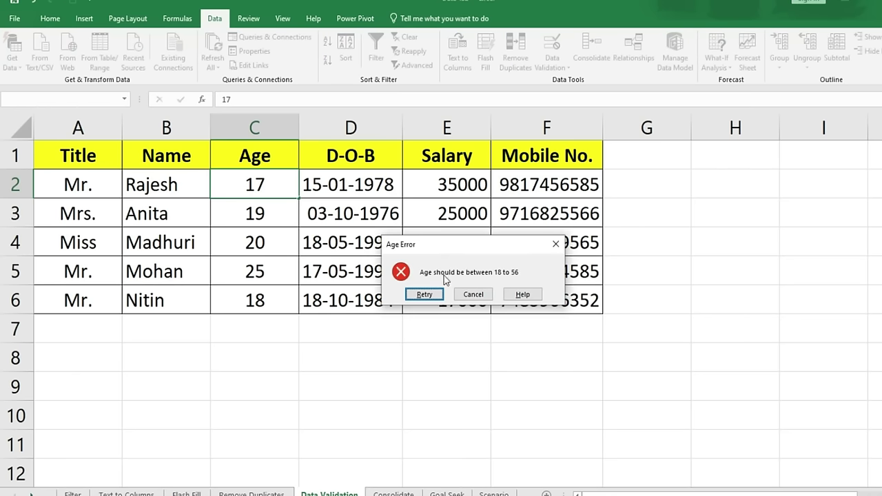
click(555, 244)
click(103, 192)
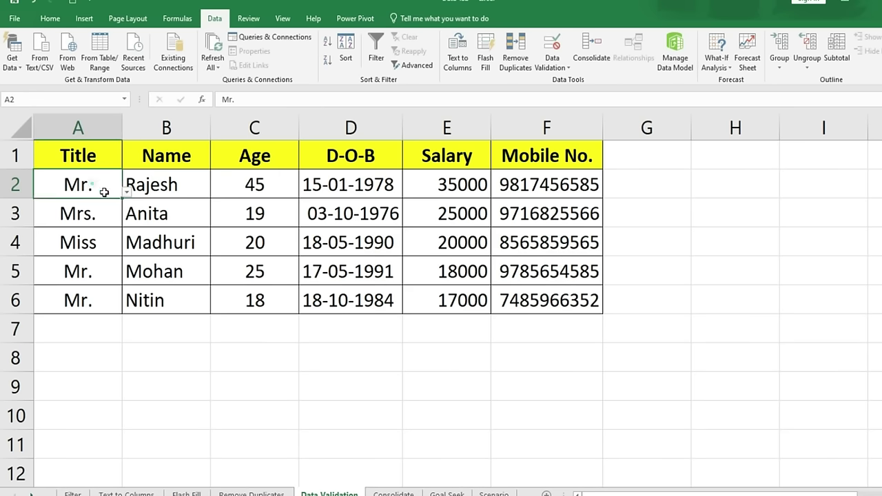
click(127, 193)
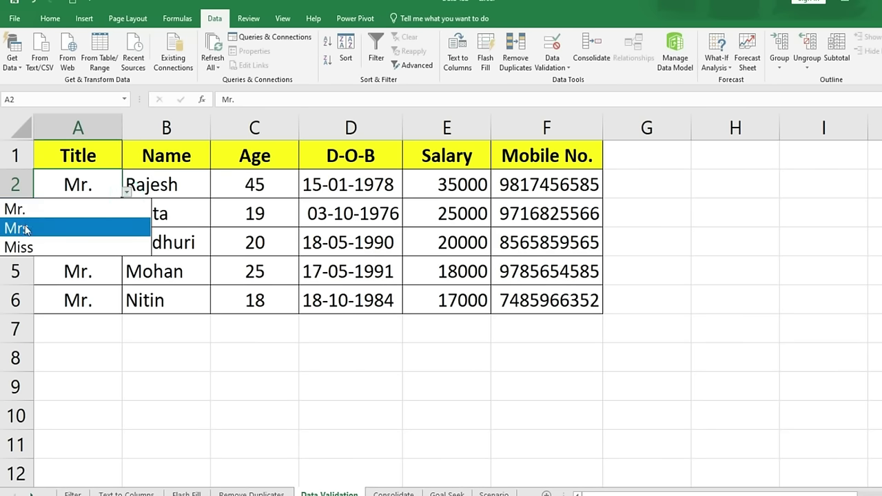
click(146, 369)
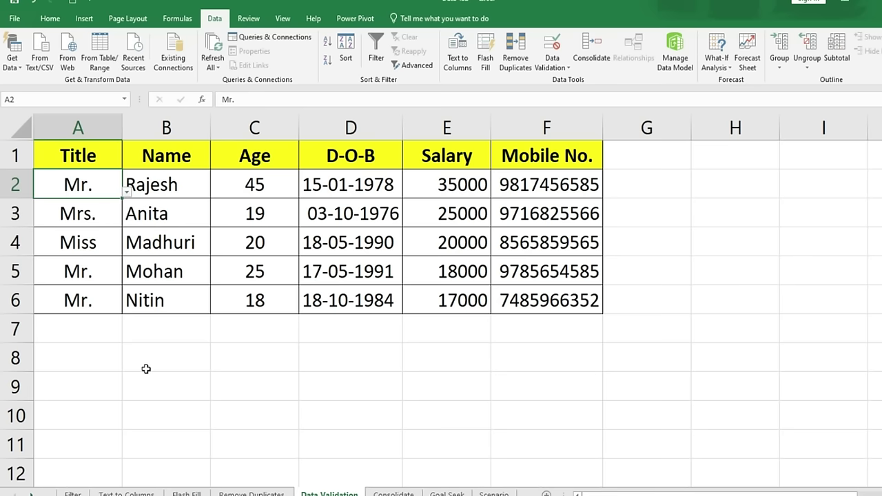
Clear all validation rules from the whole table A1:F6.
drag(85, 186, 518, 298)
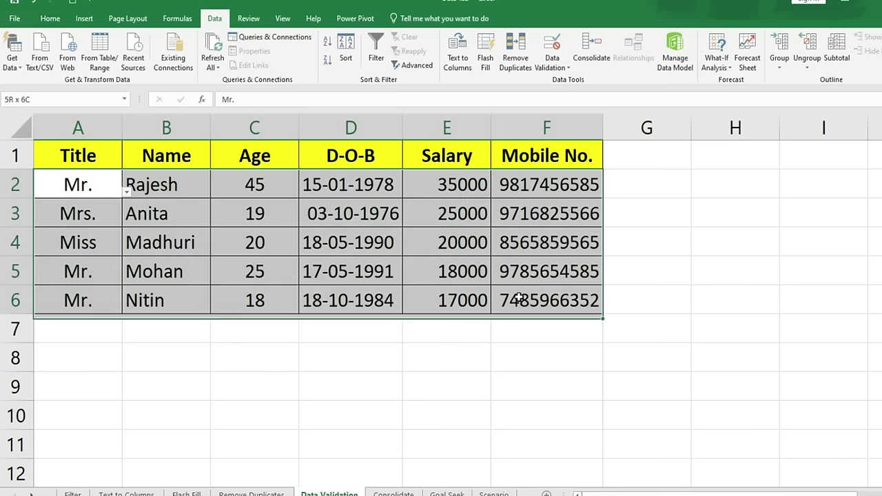
drag(68, 156, 557, 303)
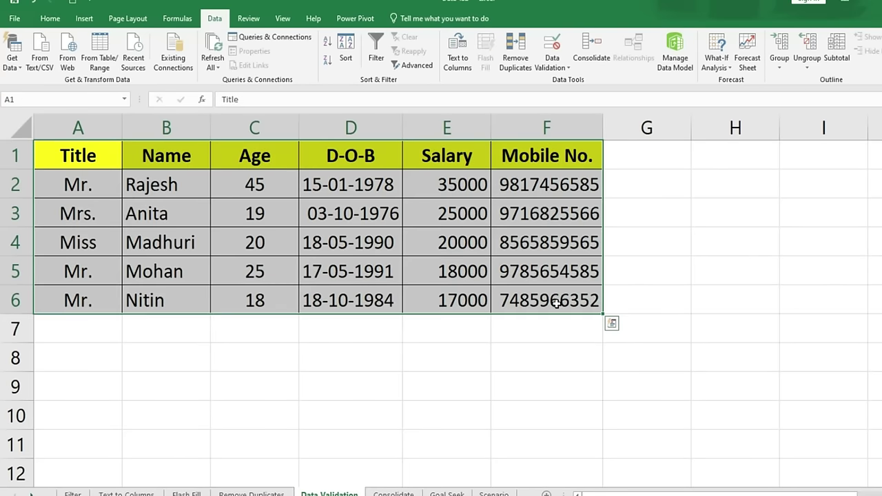
click(559, 57)
click(446, 302)
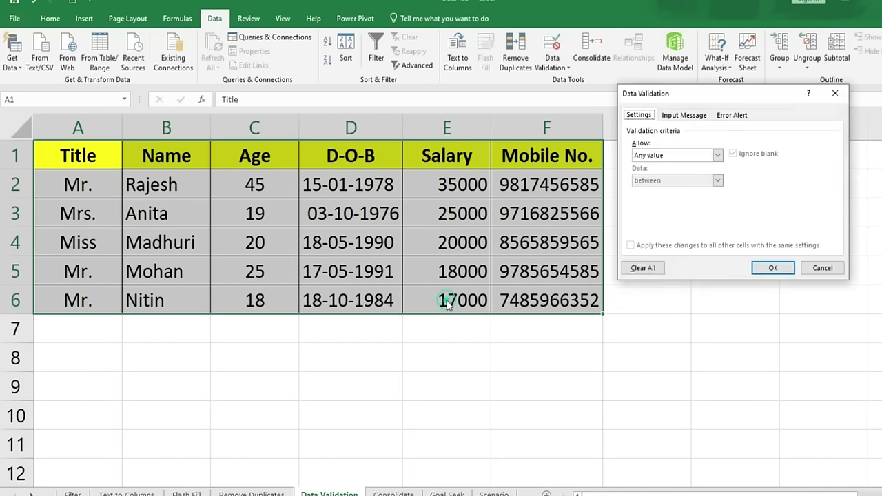
click(640, 270)
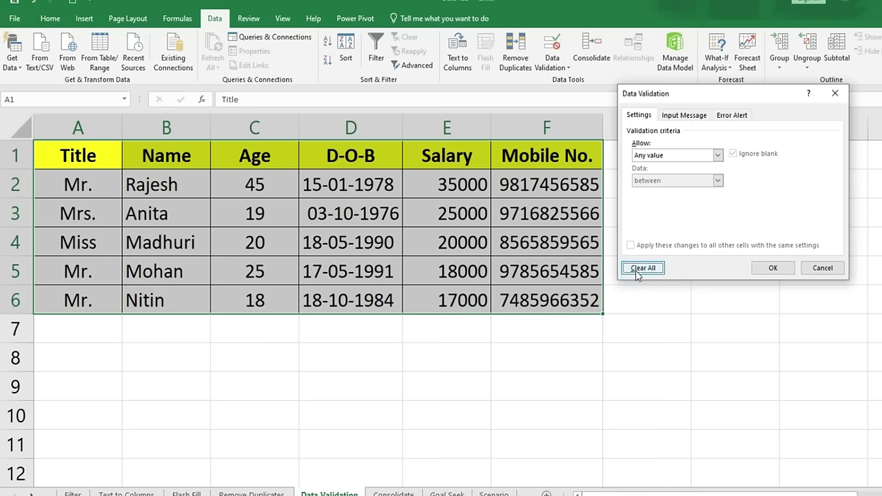
click(771, 268)
Confirm the Title cells no longer offer choices and delete entries A2:A6.
click(763, 268)
click(104, 183)
click(108, 211)
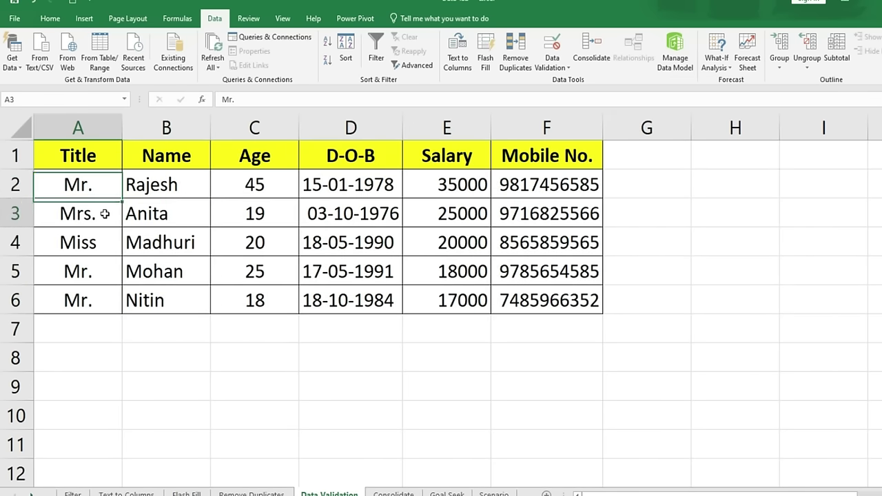
click(95, 249)
mouse_move(88, 190)
mouse_down()
mouse_move(94, 242)
mouse_move(85, 301)
mouse_up()
key(Delete)
click(394, 392)
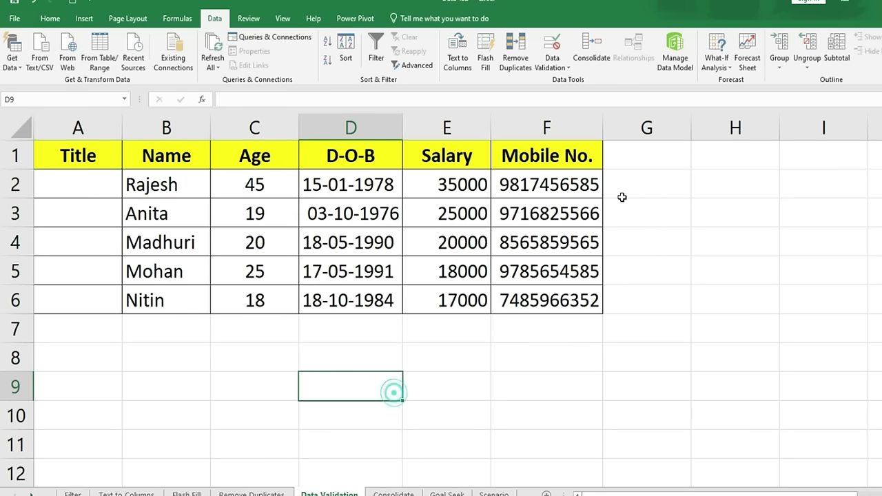
Enter the short number 95685 in F2, then delete it again.
click(514, 187)
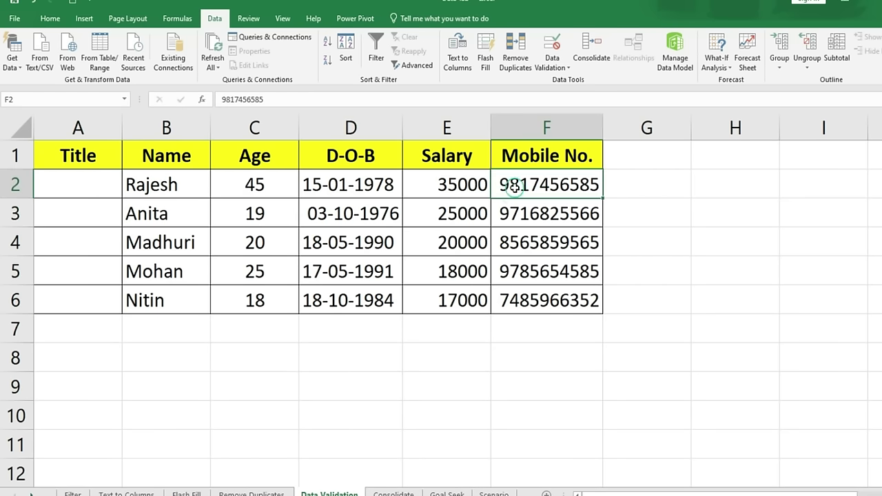
text(95685)
key(Return)
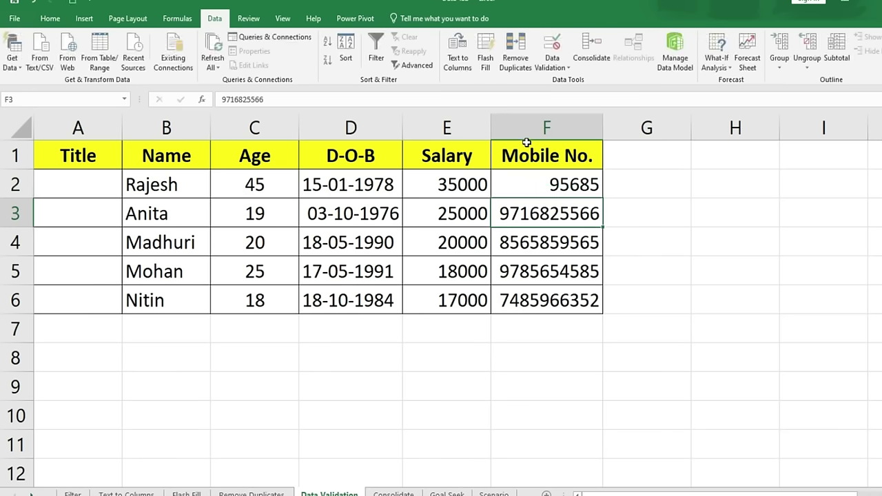
click(520, 184)
key(Delete)
Limit Mobile No. cells F2:F6 to text length between 10 and 10 characters.
click(552, 378)
drag(543, 181, 550, 297)
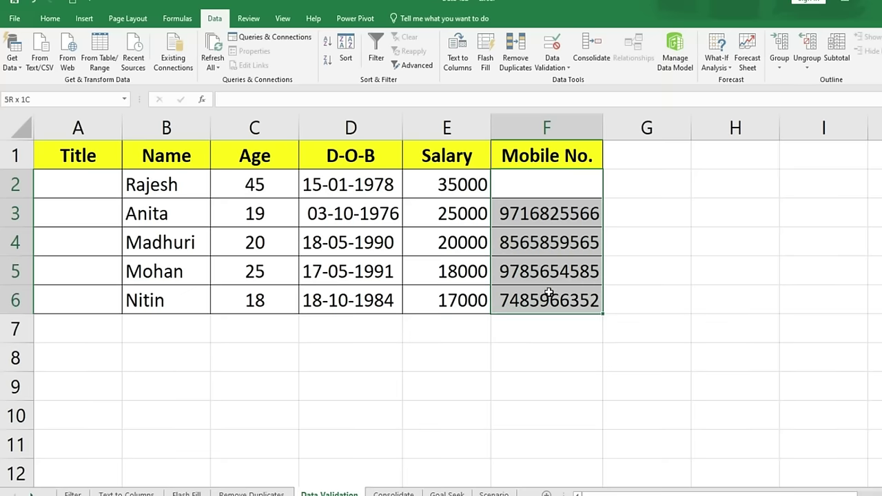
click(555, 51)
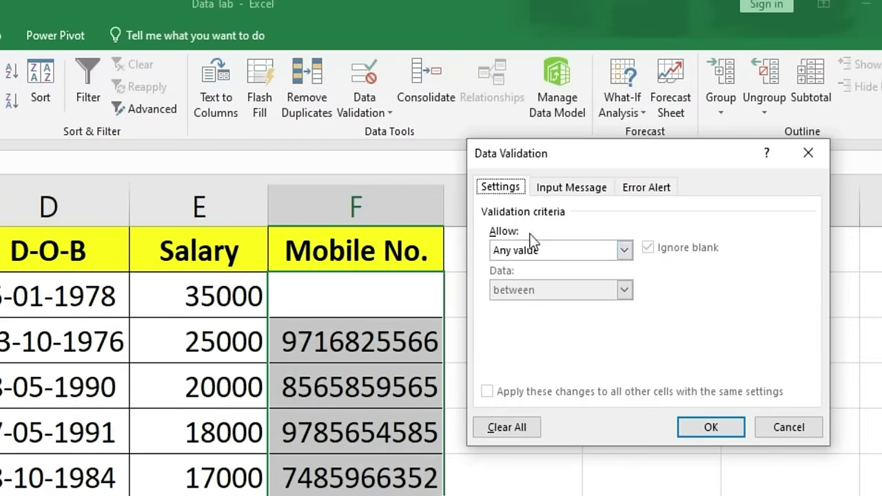
click(624, 249)
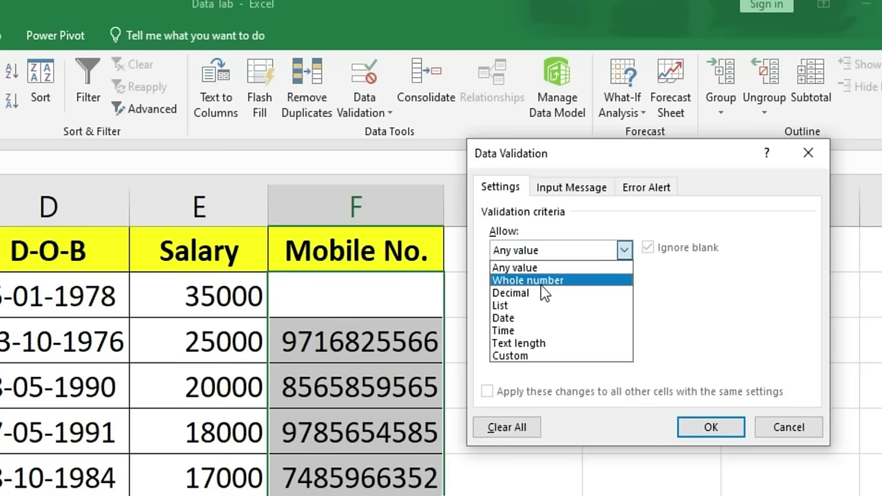
click(525, 342)
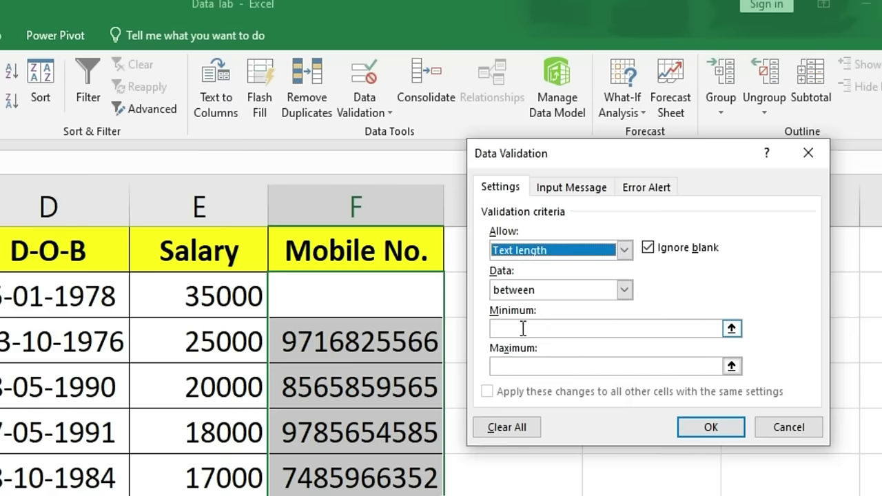
click(519, 328)
text(10)
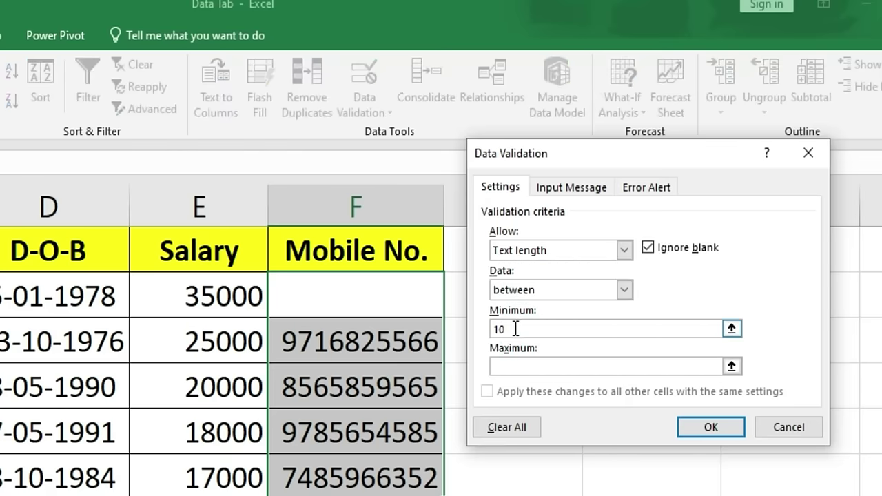
click(522, 365)
text(10)
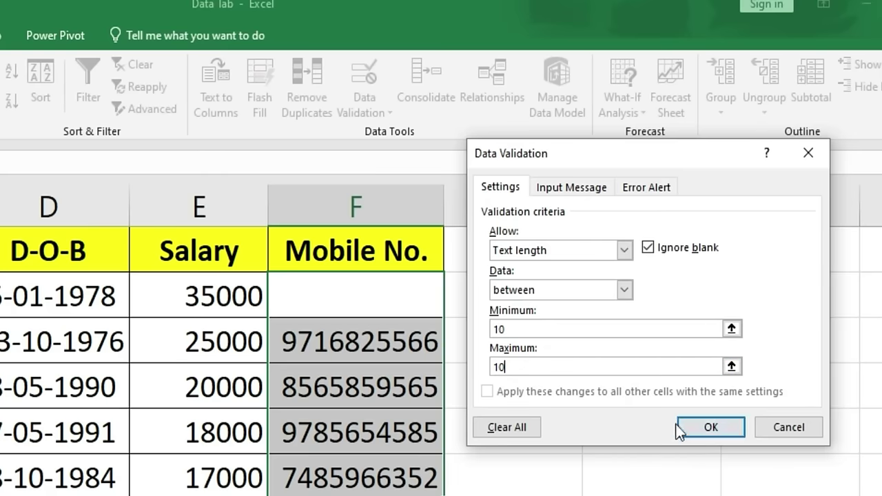
click(710, 427)
double_click(325, 285)
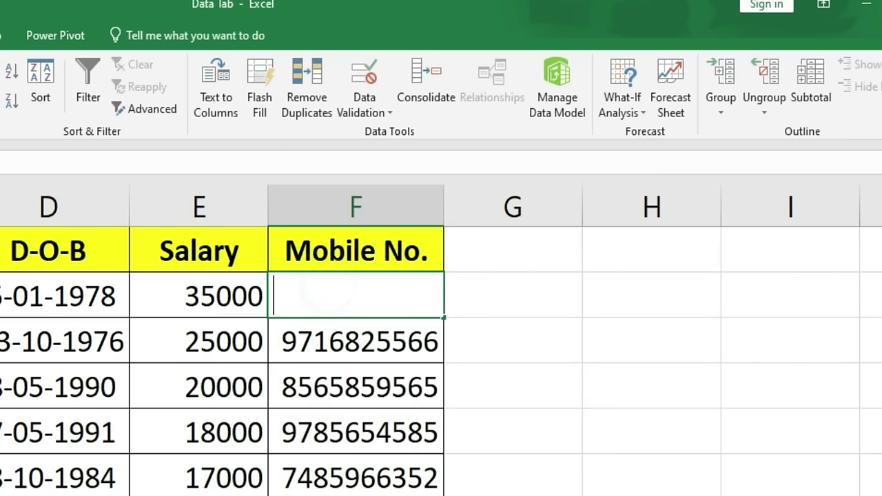
Test the rule by entering 95685 in F2 and dismissing the rejection.
text(95685)
key(Return)
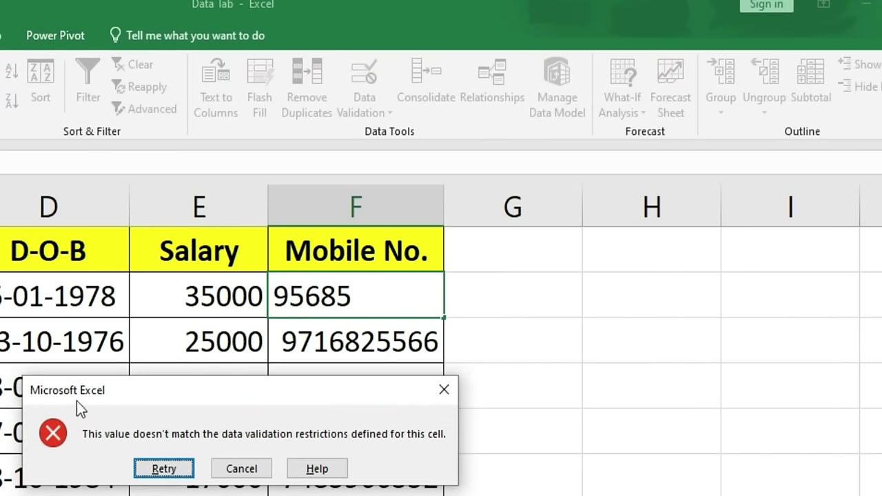
click(443, 389)
key(shift+Down)
key(shift+Down)
key(shift+Down)
key(shift+Down)
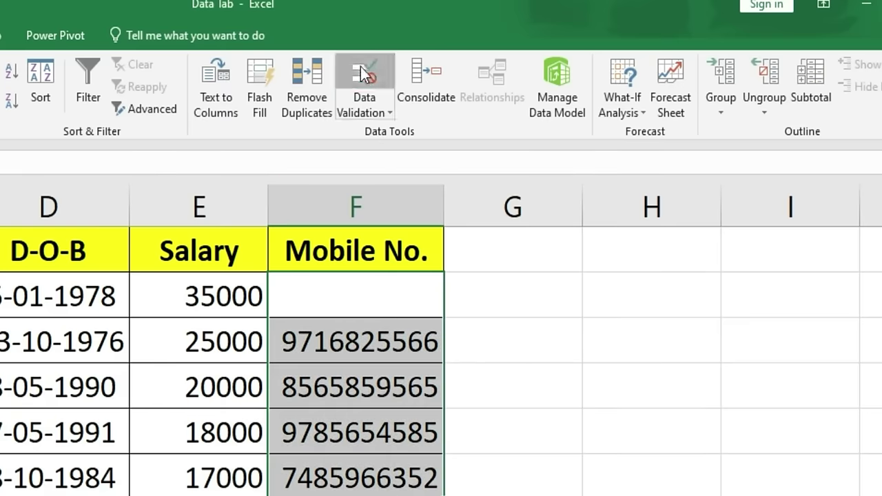
Add error alert title 'Invalid Number' with message 'Number should be of 10 Digits'.
click(364, 72)
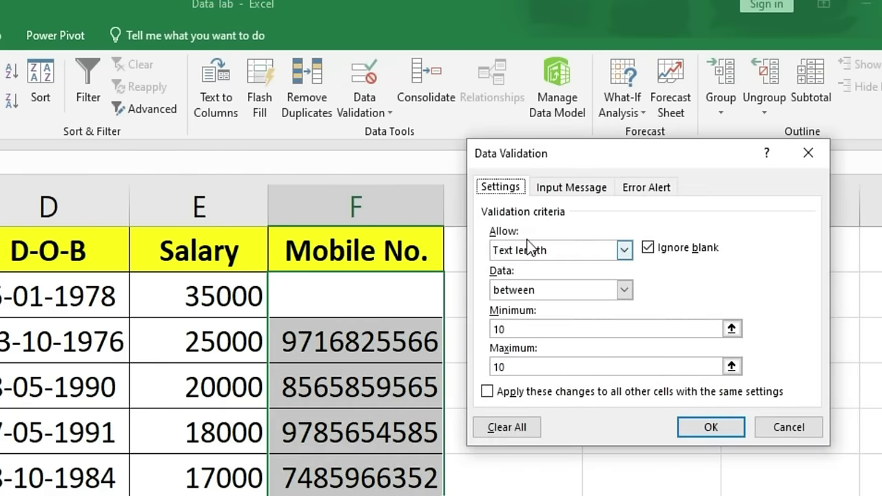
click(644, 188)
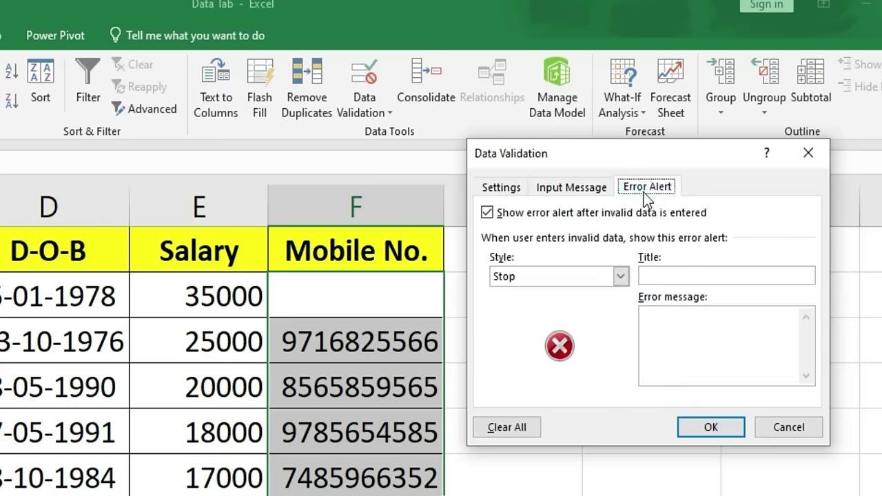
click(658, 277)
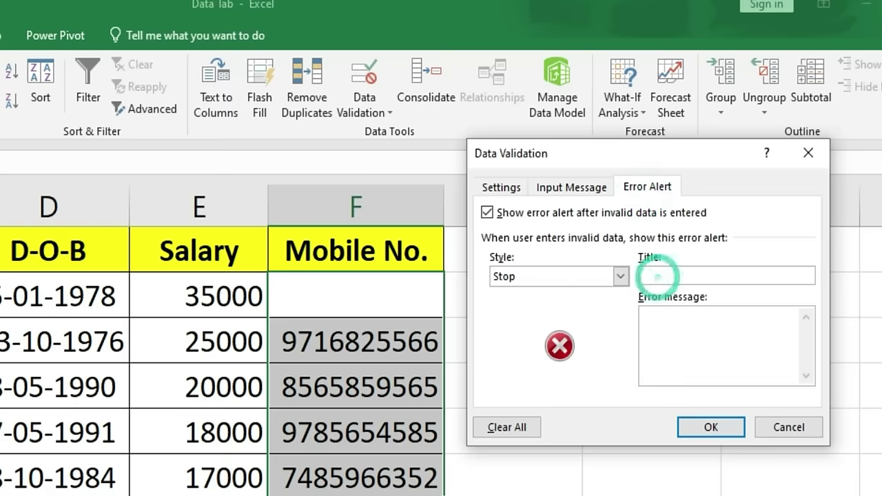
text(Invalid N)
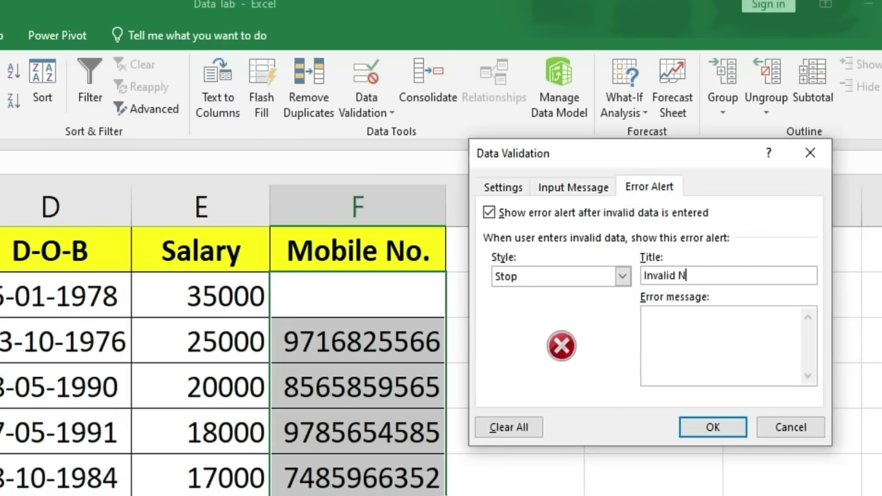
text(umber)
key(Tab)
text(Num)
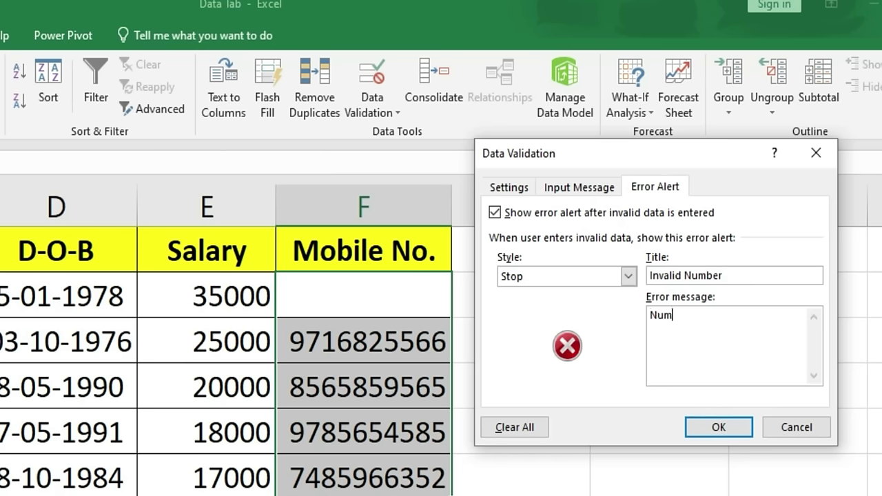
text(ber should be of 10 Digits)
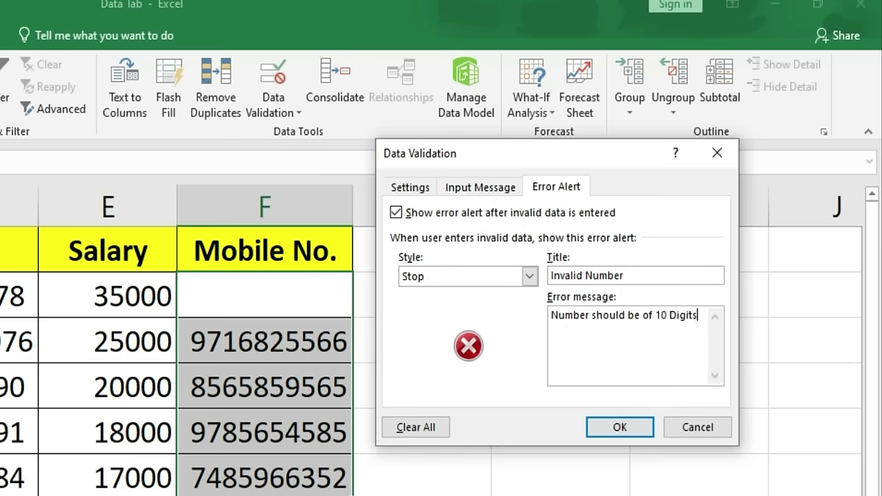
click(613, 433)
Enter 9565 in the empty Mobile No. cell and dismiss the custom error.
click(222, 297)
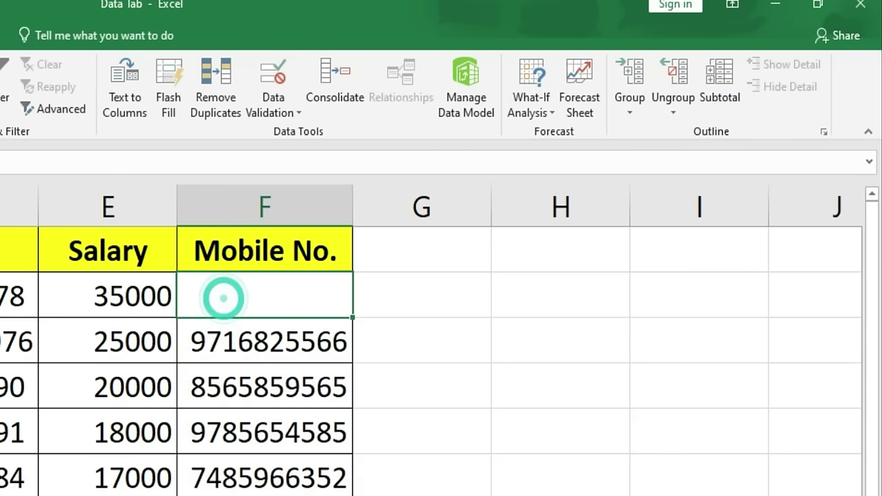
text(9565)
key(Return)
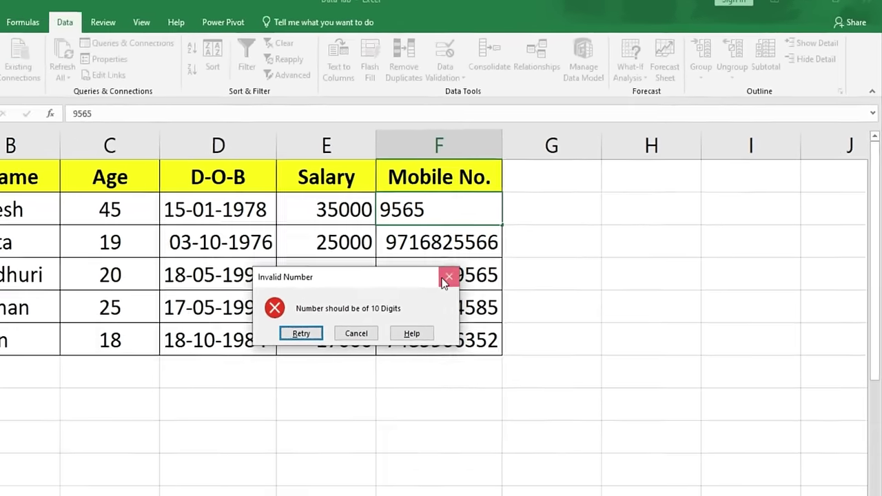
click(270, 391)
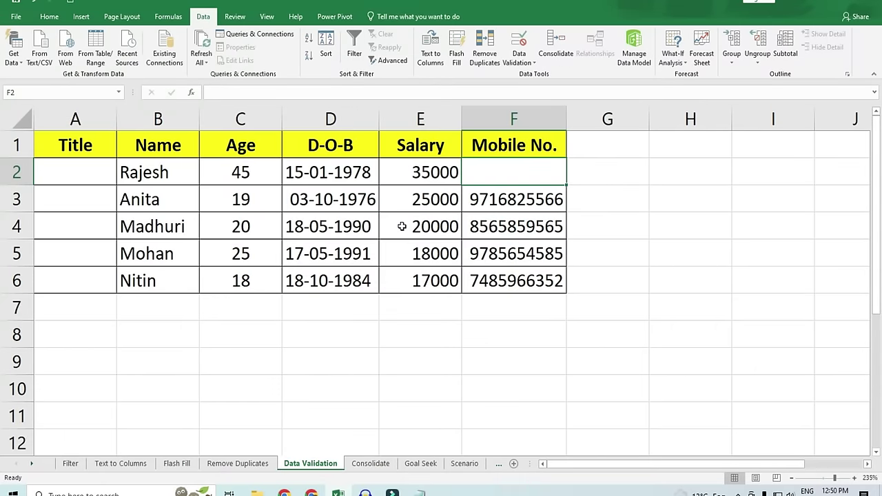
Check the Mr., Mrs. and Miss source values in K8:K10.
click(78, 168)
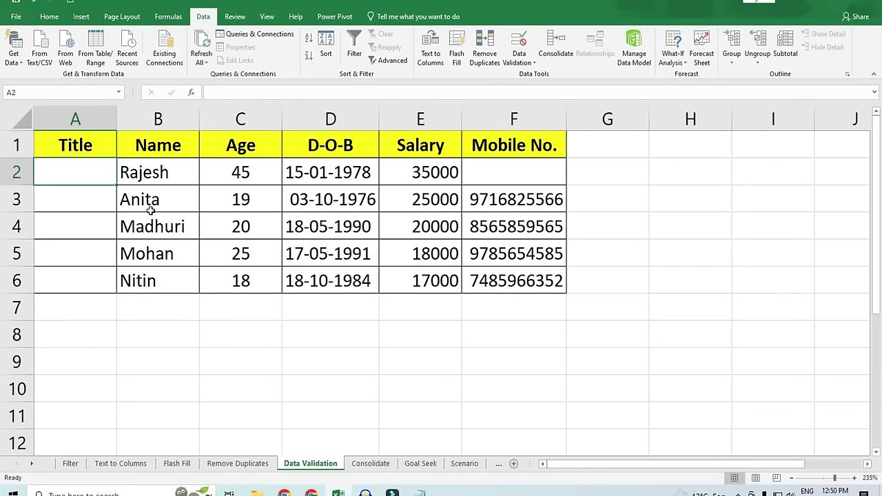
click(87, 177)
drag(662, 463, 720, 463)
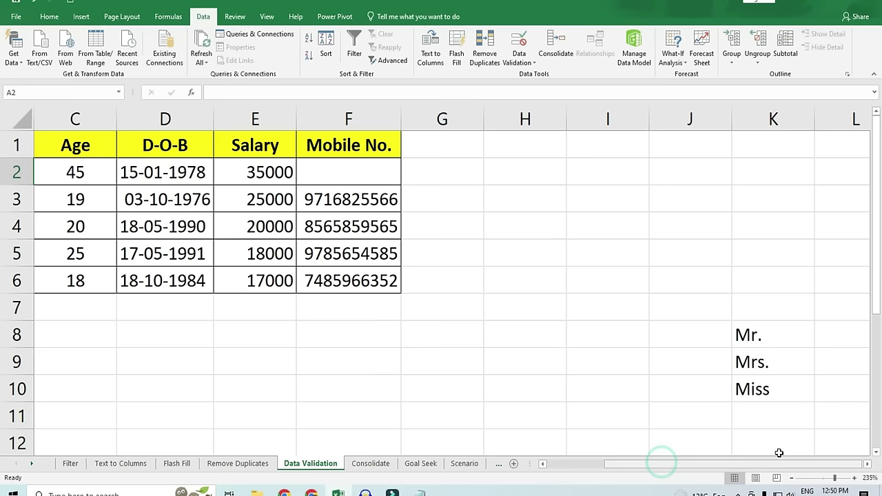
click(756, 336)
click(754, 362)
click(756, 389)
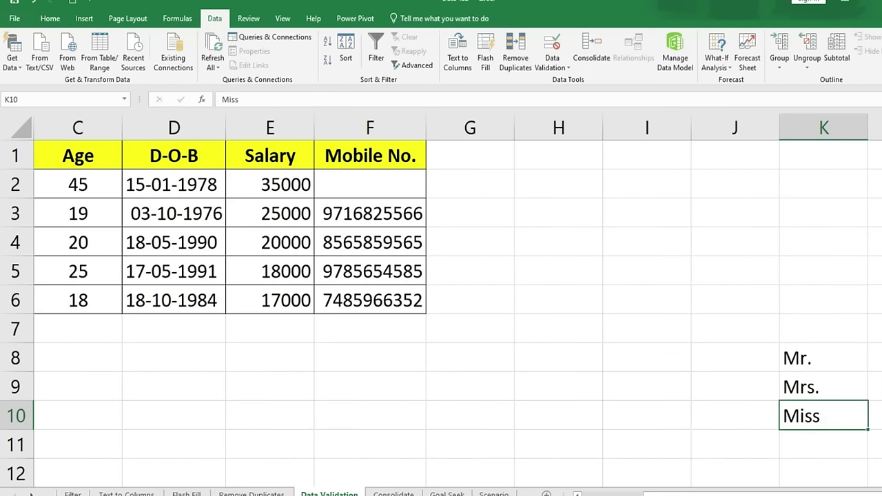
drag(719, 493, 703, 493)
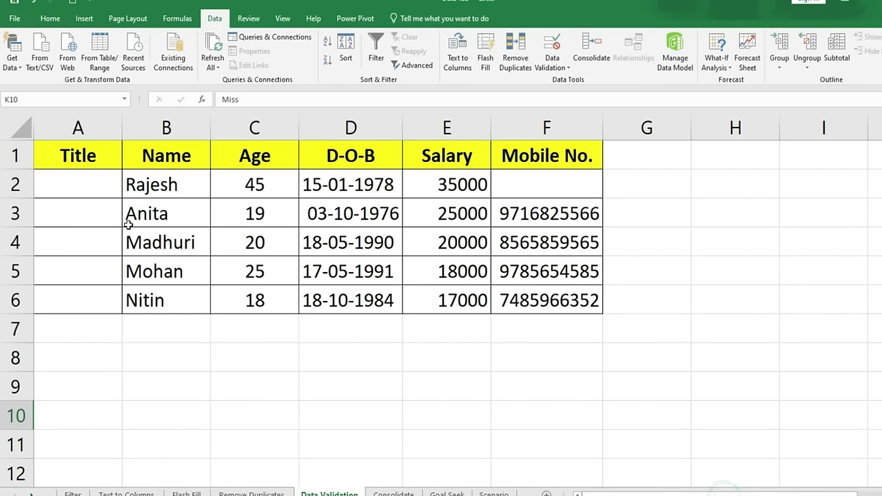
Give A2:A6 a List validation rule with source $K$8:$K$10.
drag(92, 186, 93, 302)
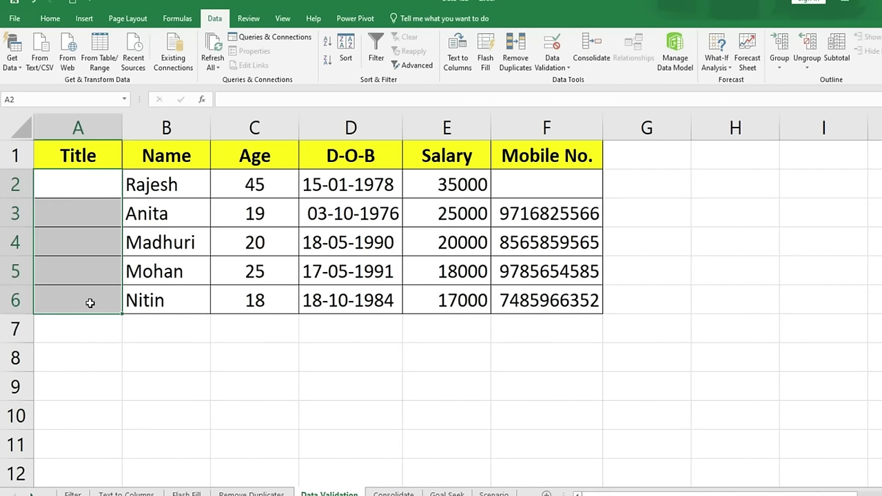
click(564, 45)
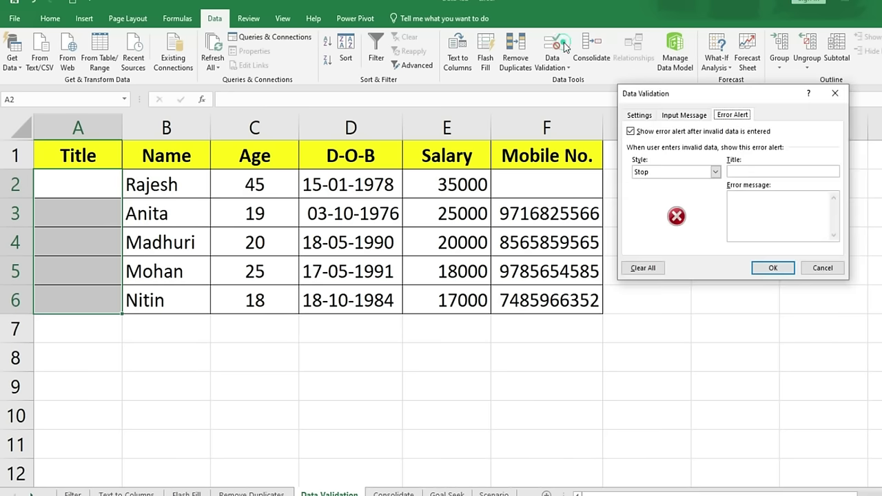
click(648, 119)
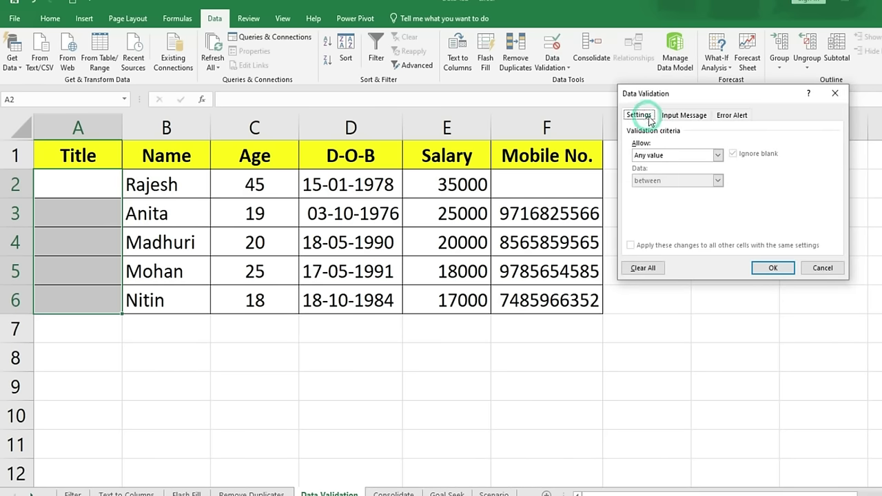
click(718, 156)
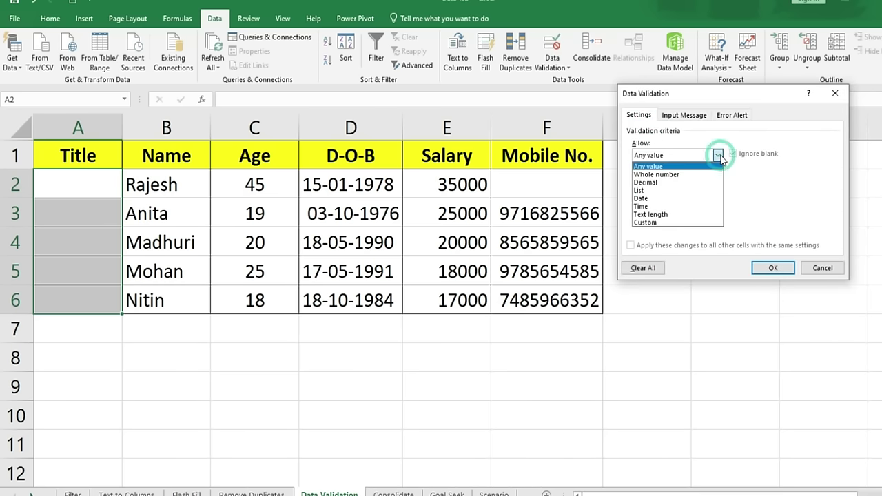
click(642, 191)
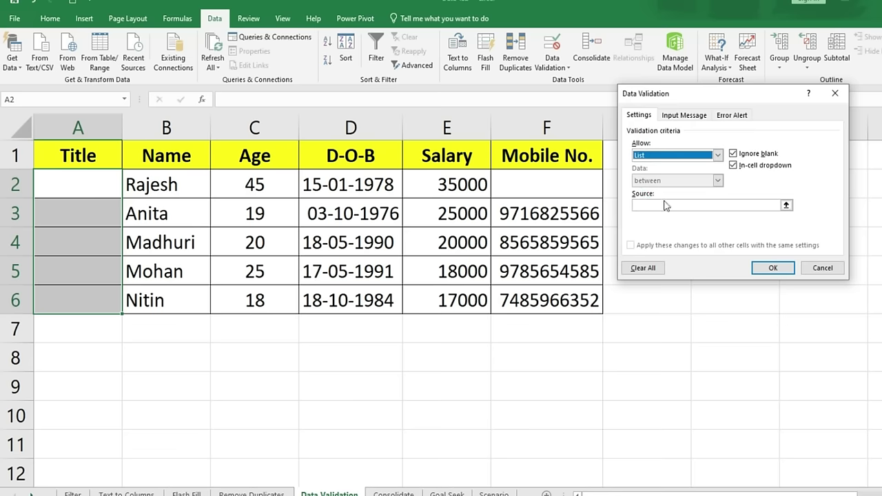
click(642, 204)
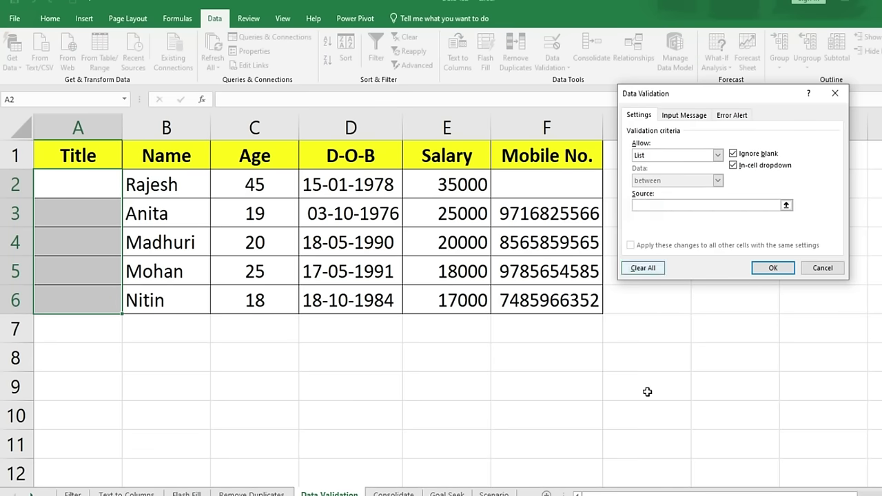
drag(647, 493, 682, 493)
drag(802, 355, 806, 413)
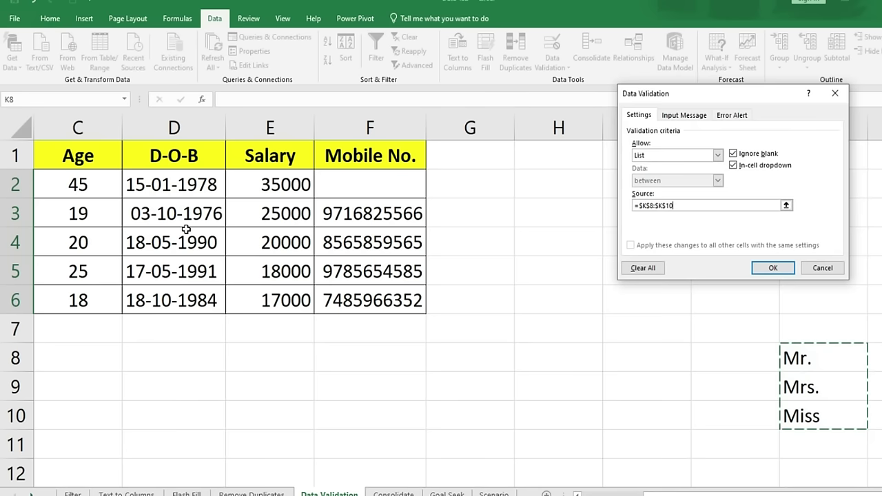
click(772, 268)
Pick Mr., Mrs. and Miss from the A2–A4 dropdowns, then select Age cells C2:C6.
drag(657, 493, 586, 494)
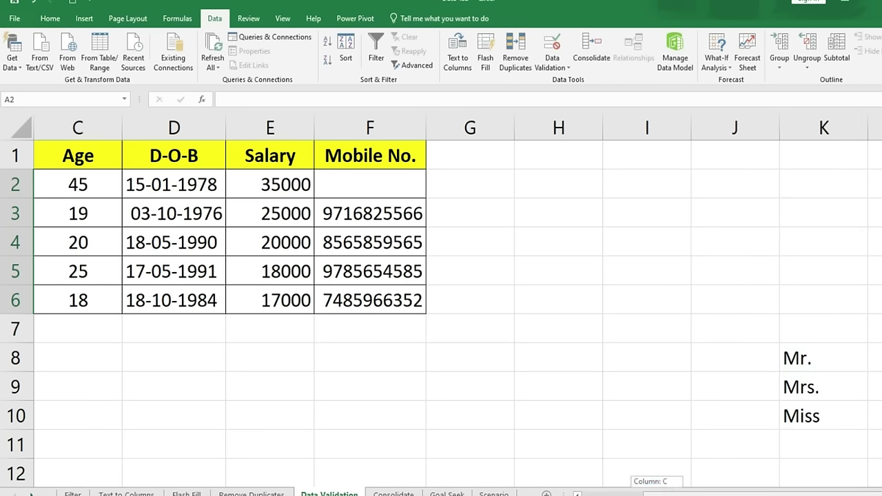
click(87, 180)
click(127, 193)
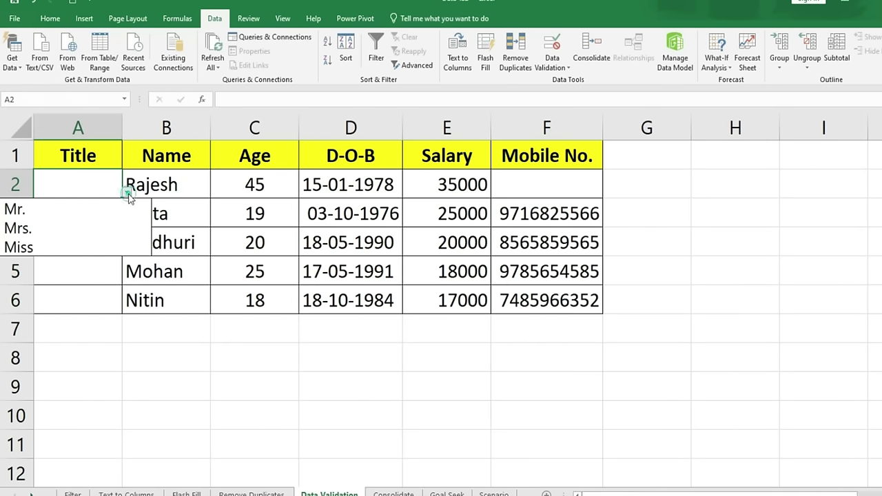
click(35, 207)
click(71, 214)
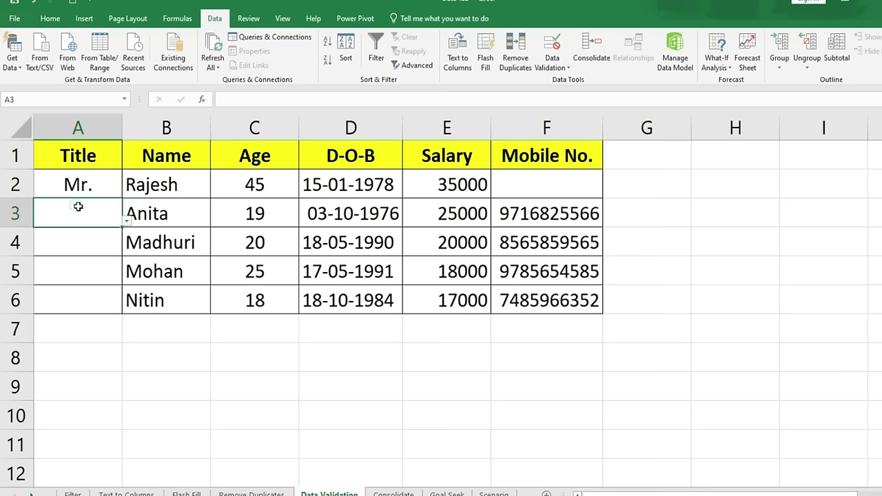
click(127, 222)
click(41, 256)
click(89, 252)
click(126, 250)
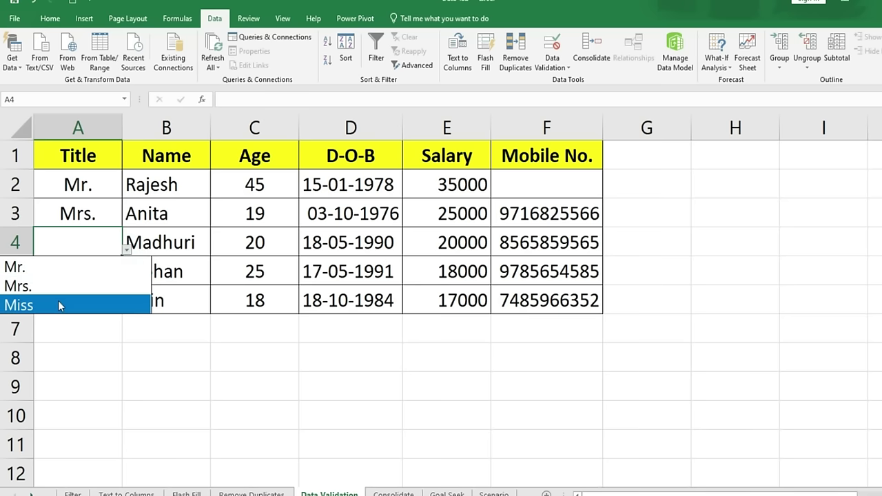
click(59, 300)
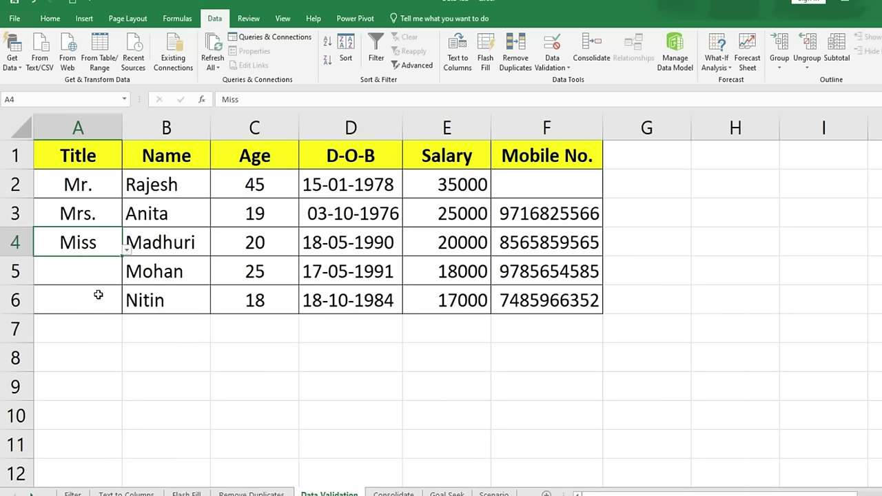
drag(248, 186, 238, 294)
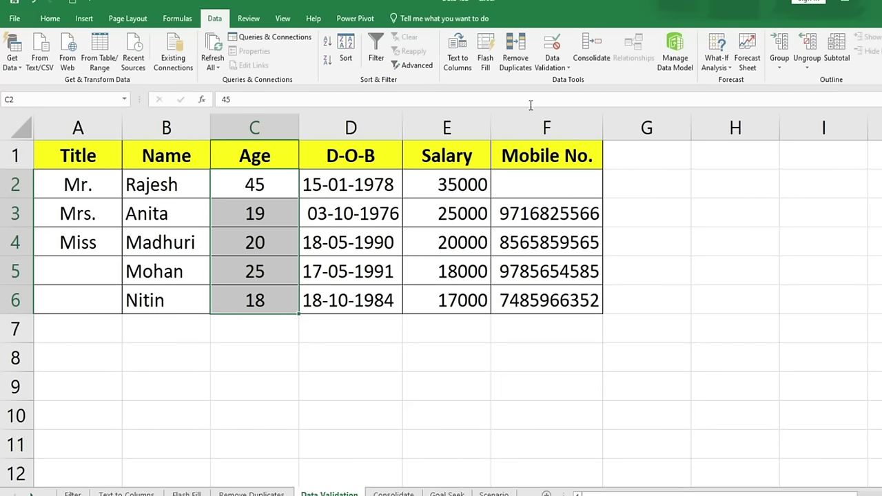
Give C2:C6 a Decimal validation rule with minimum 18 and maximum 56.
click(556, 48)
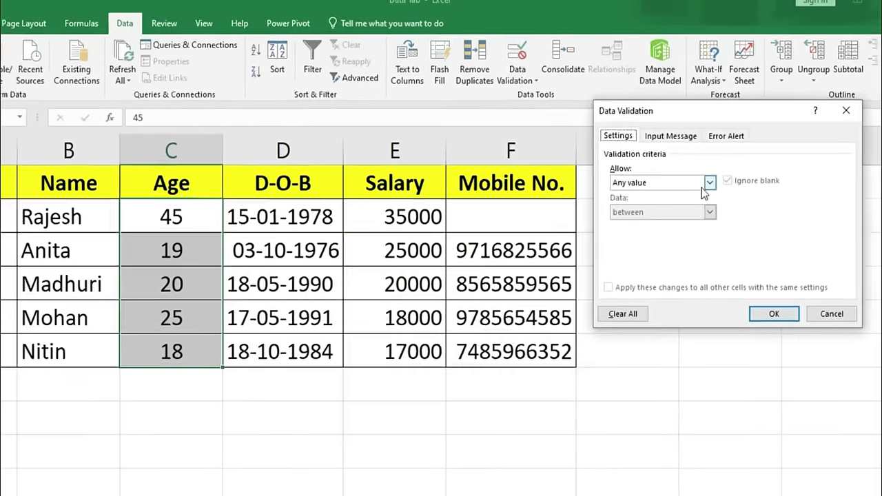
click(716, 155)
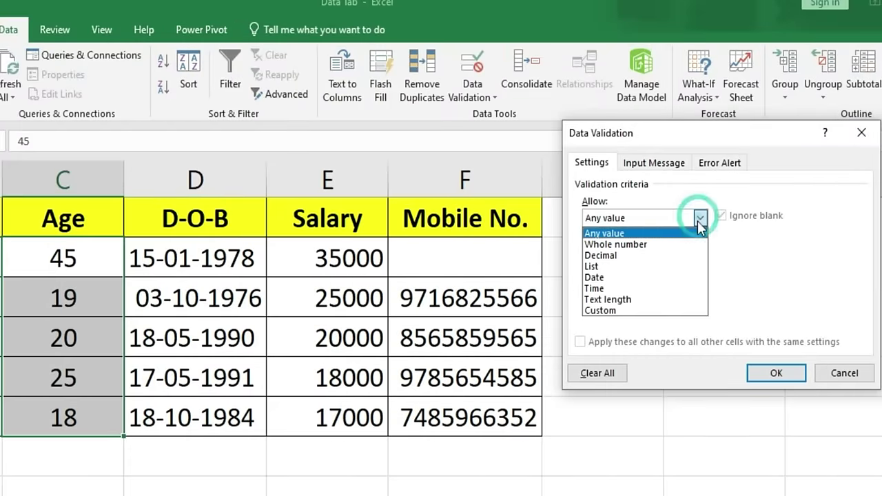
click(601, 255)
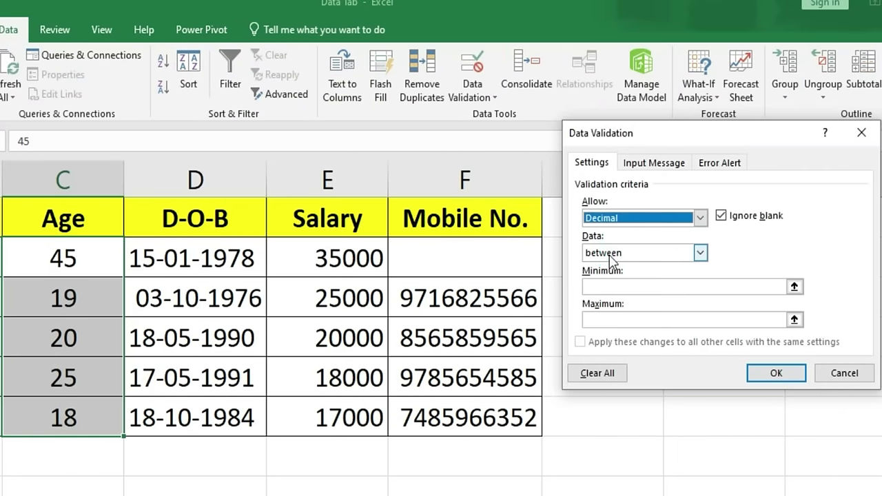
click(650, 286)
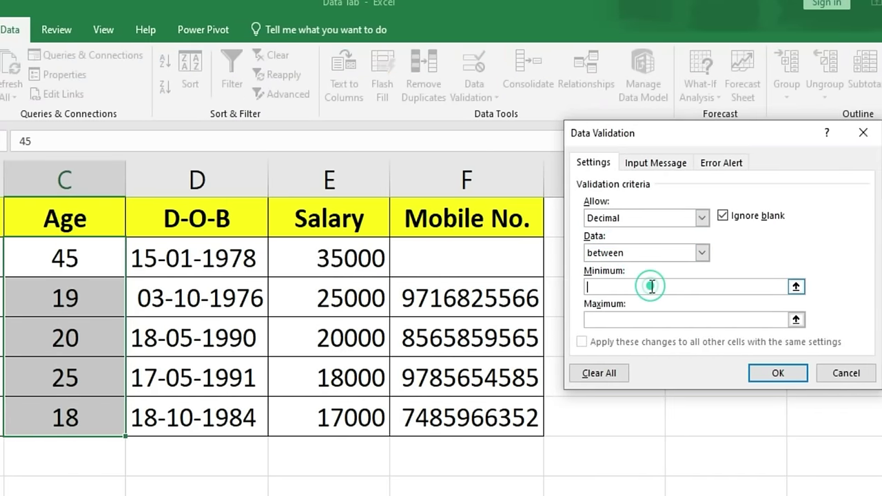
text(18)
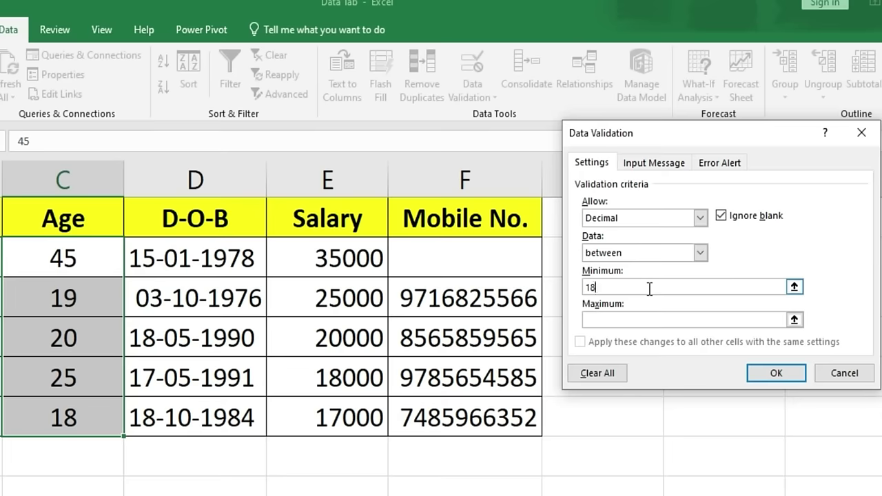
click(645, 319)
text(56)
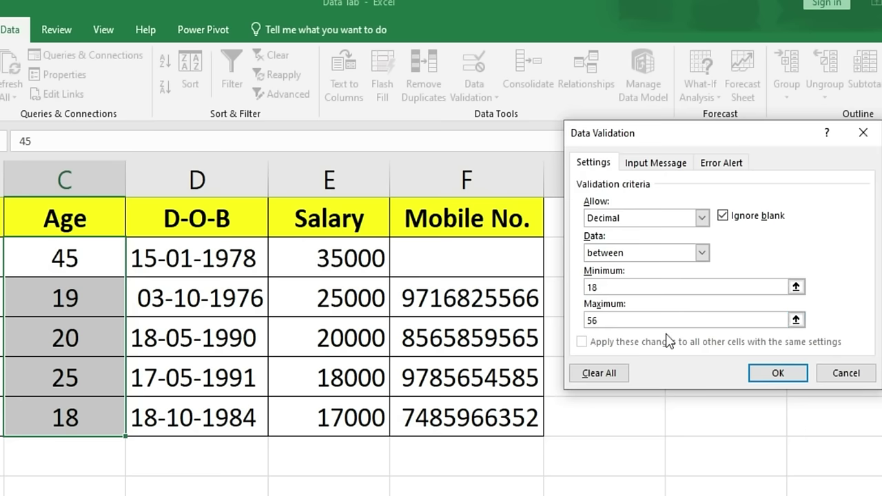
click(752, 376)
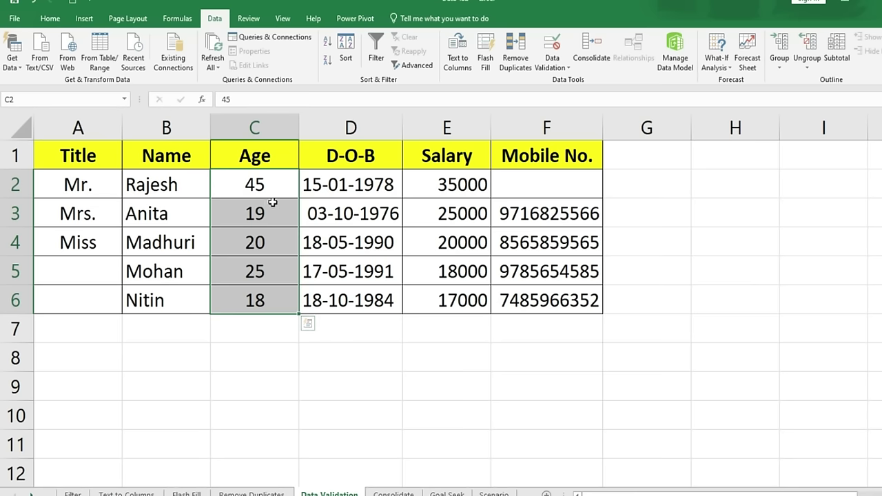
click(273, 196)
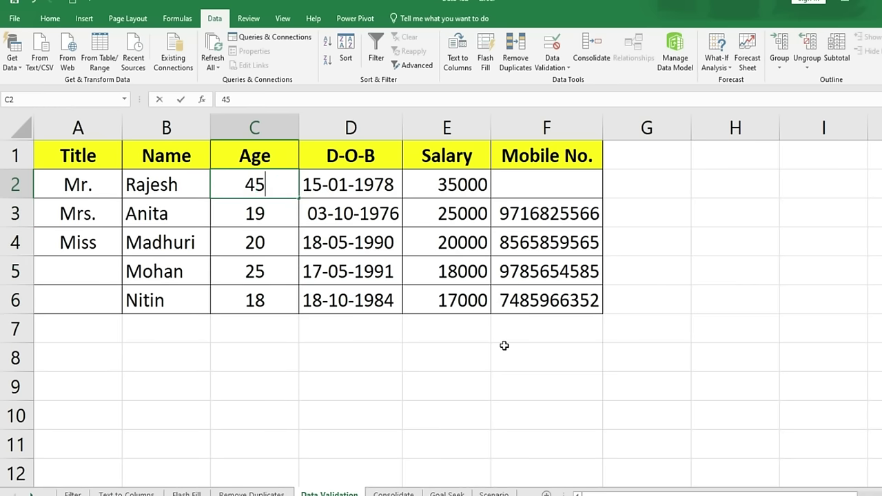
text(57)
key(Return)
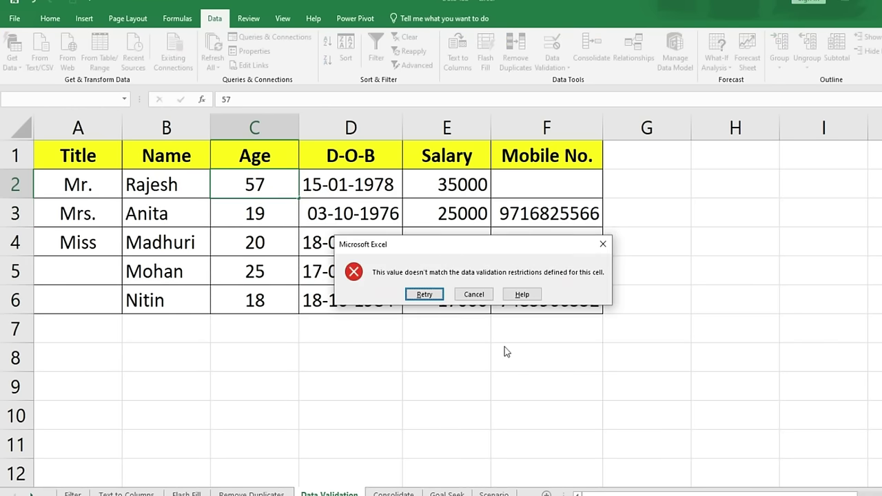
click(606, 245)
click(258, 299)
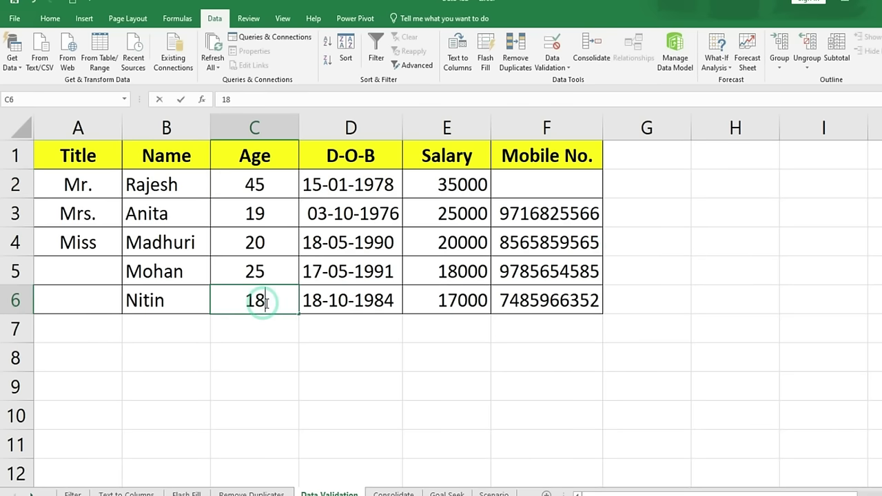
text(17)
key(Return)
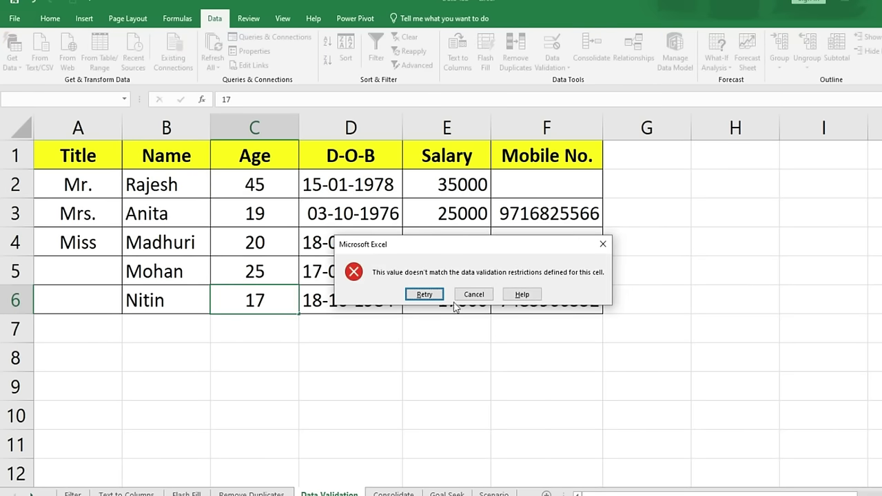
click(598, 244)
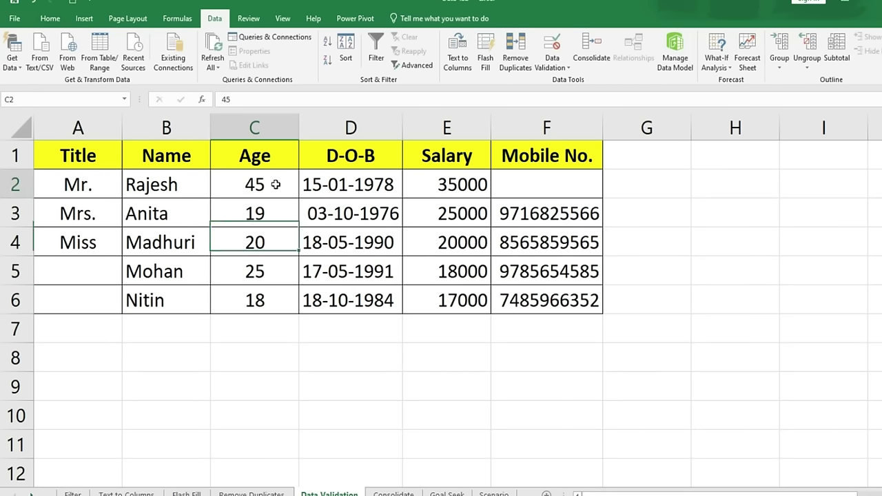
drag(272, 184, 271, 295)
click(555, 44)
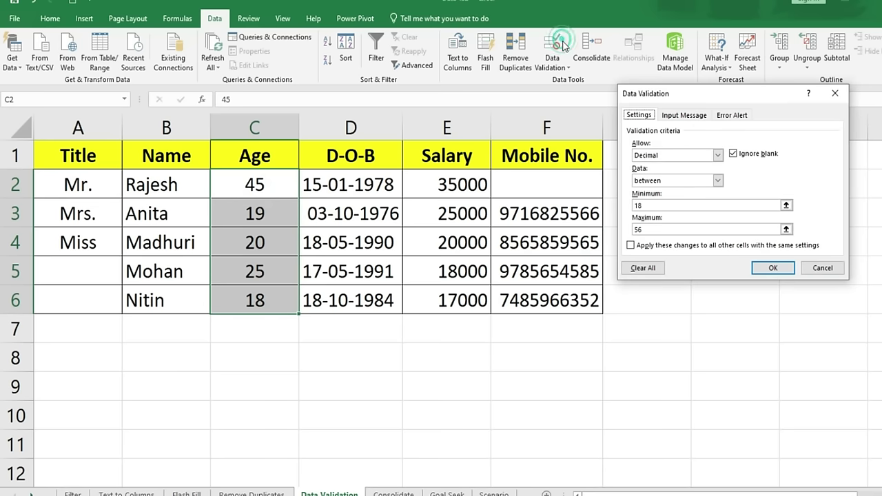
click(733, 117)
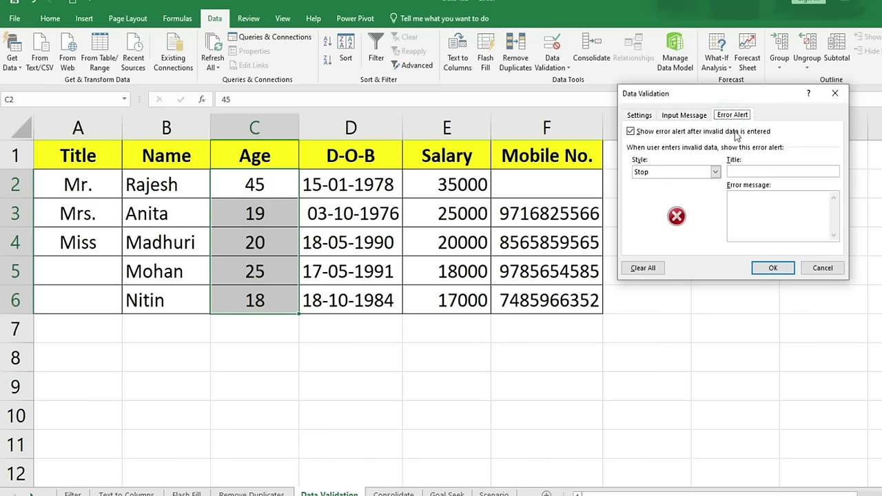
click(742, 172)
click(742, 205)
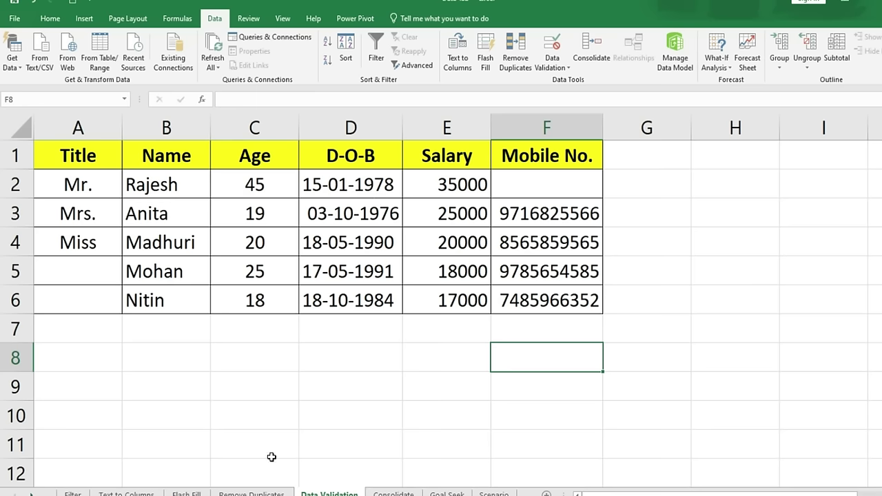
key(super+r)
text(calc)
key(Return)
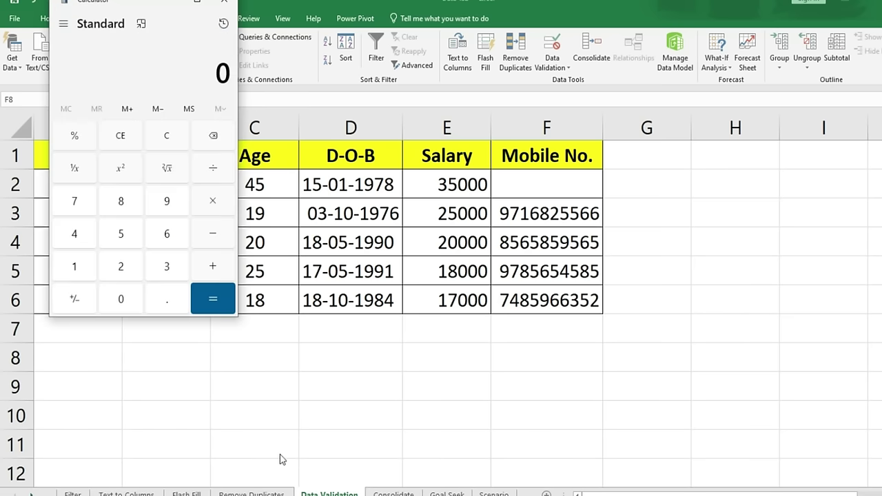
drag(152, 2, 122, 25)
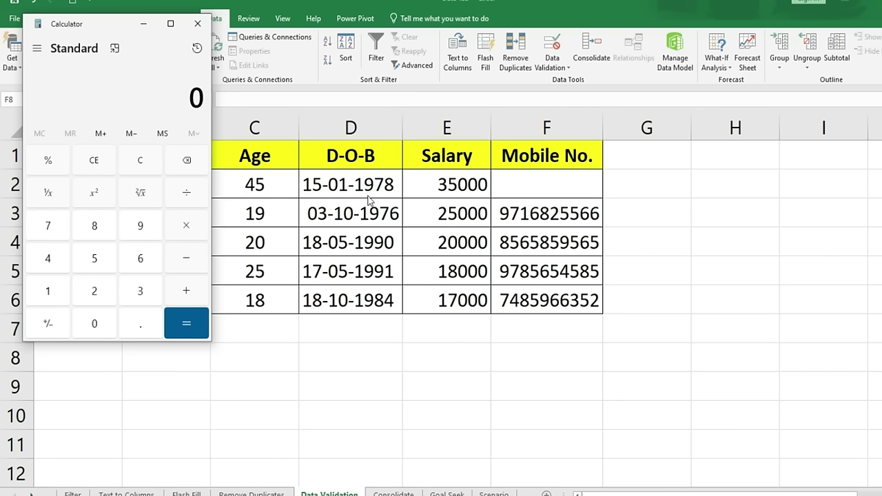
click(100, 292)
text(02)
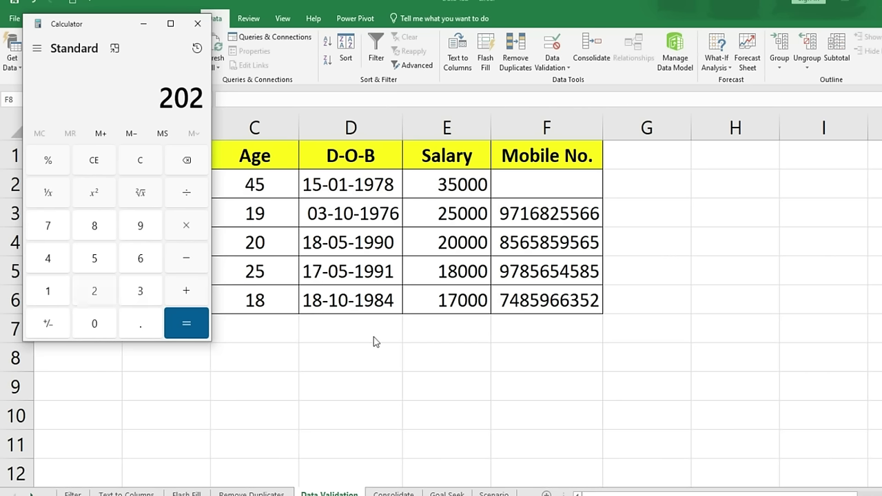
text(3 )
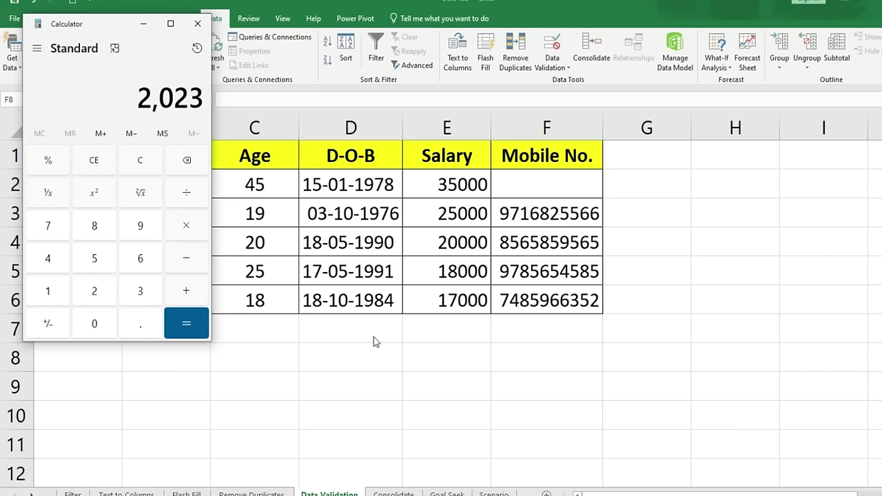
text(- 18)
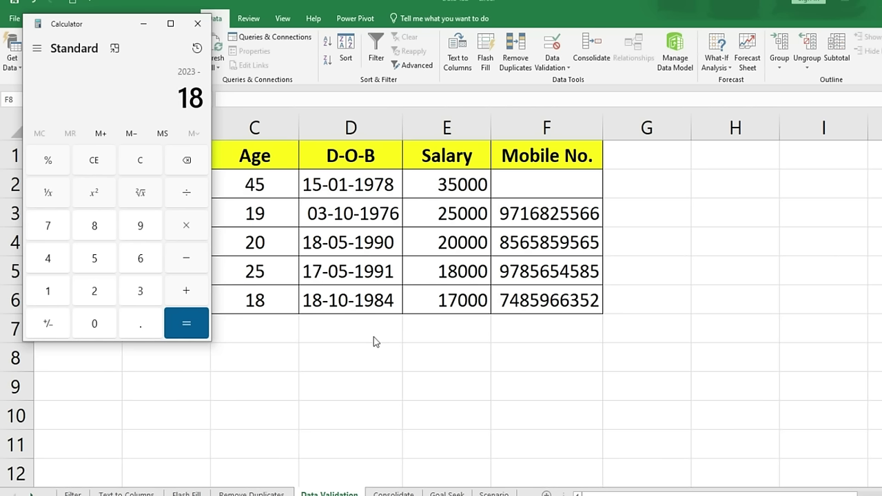
key(Return)
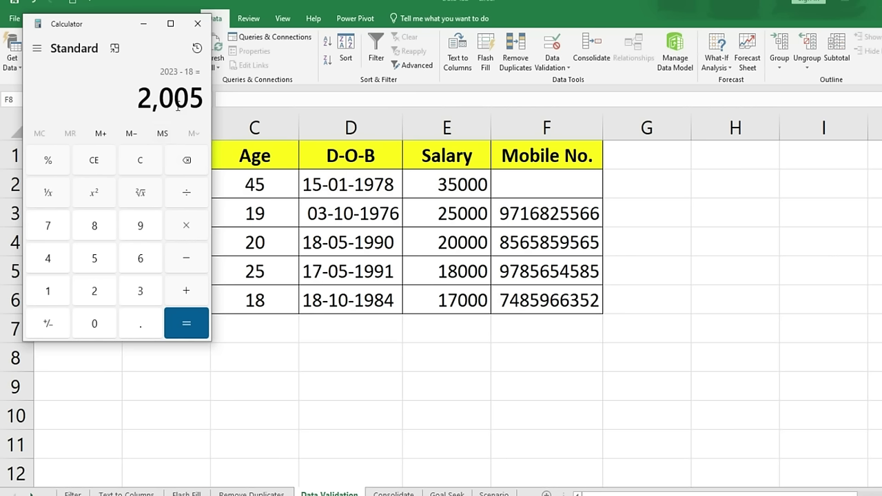
click(146, 159)
text(2023 - 56)
key(Return)
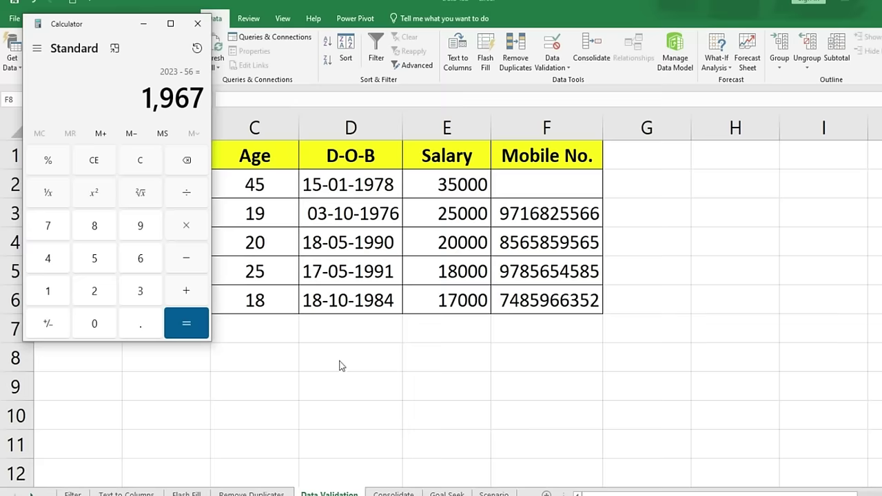
click(198, 24)
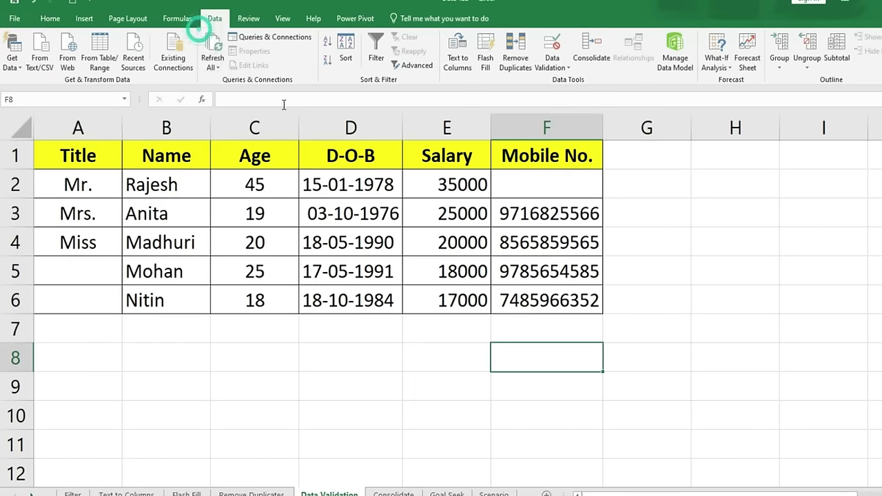
Give D2:D6 a Date validation rule between 01-01-1967 and 01-01-2005.
drag(369, 188, 369, 300)
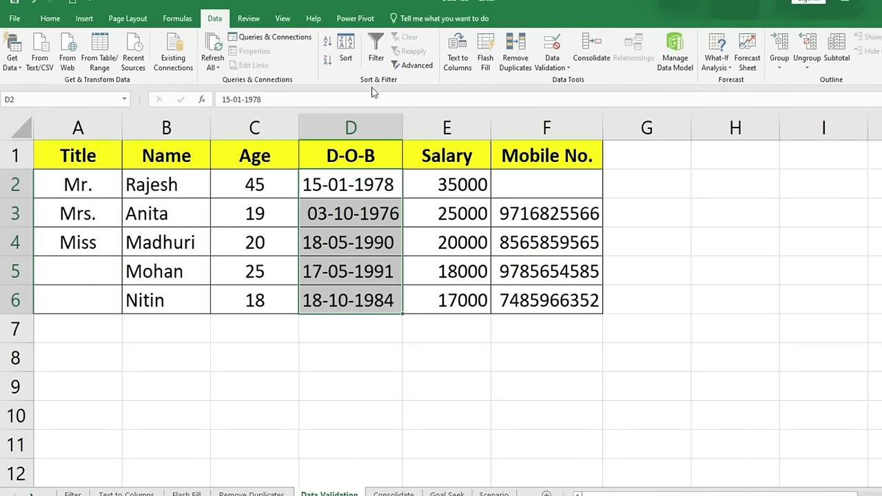
click(551, 47)
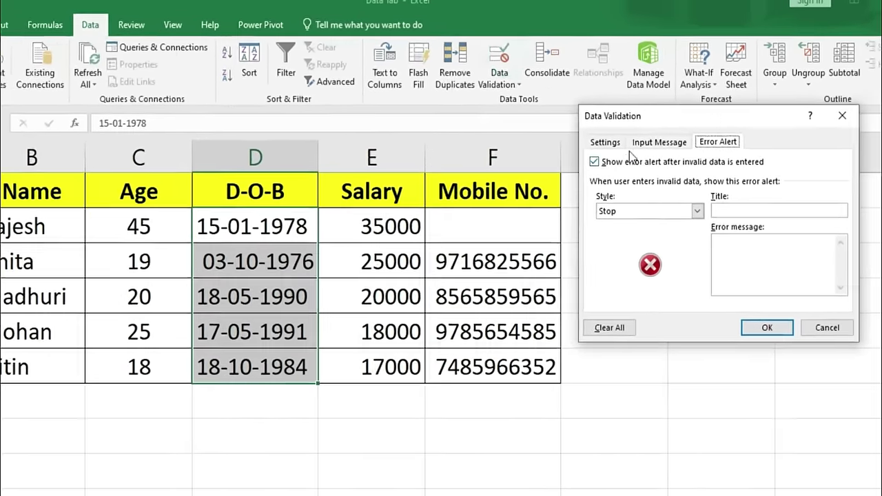
click(605, 142)
click(700, 191)
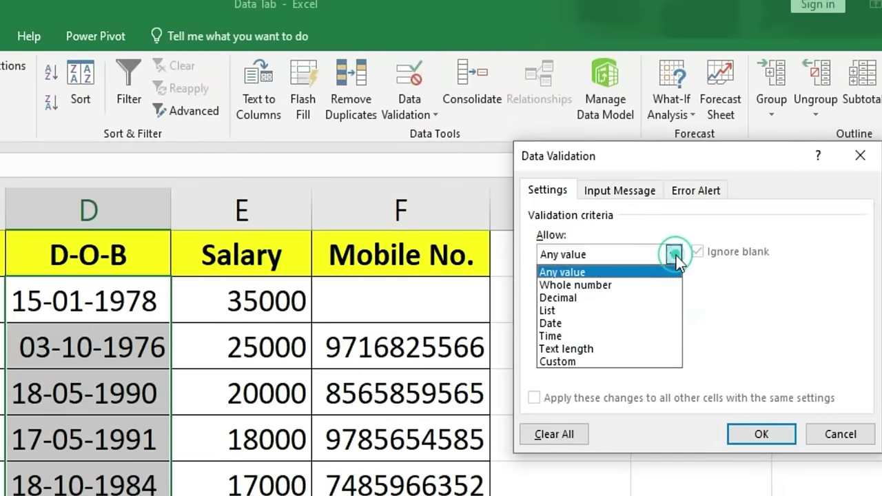
click(565, 323)
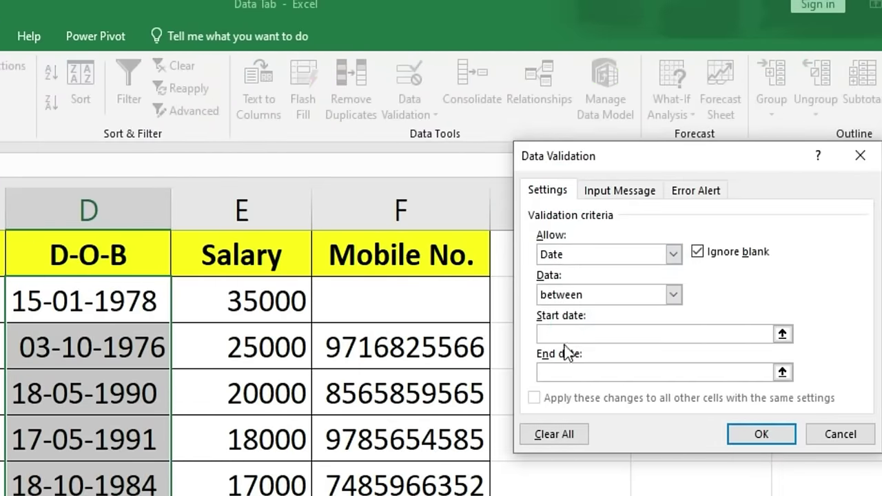
click(568, 333)
text(01-01-1967)
click(603, 372)
text(01-01-2005)
click(748, 434)
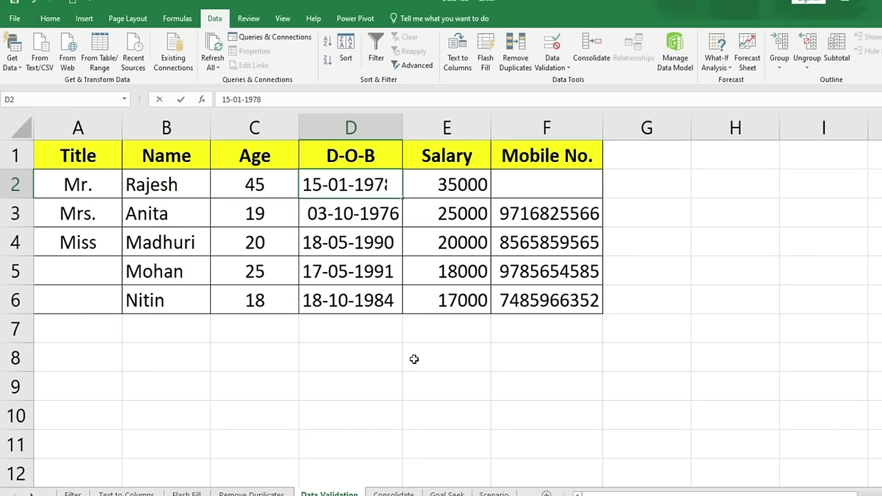
text(05-02-2006)
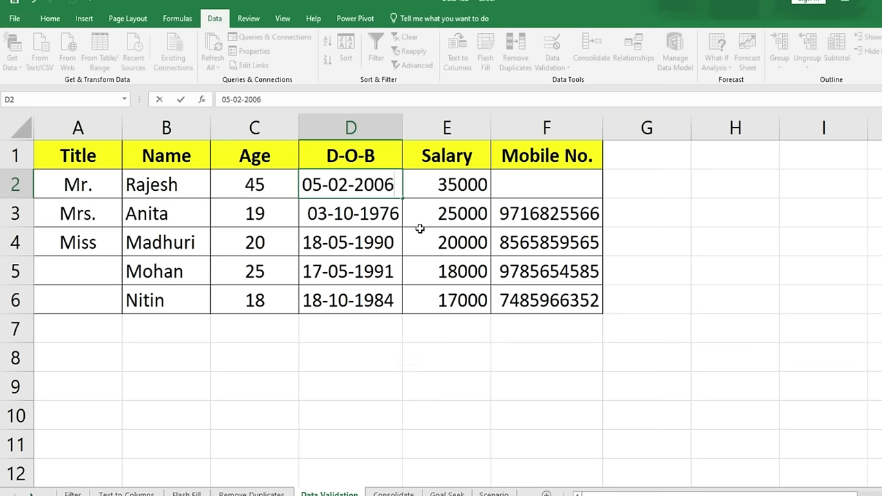
key(Return)
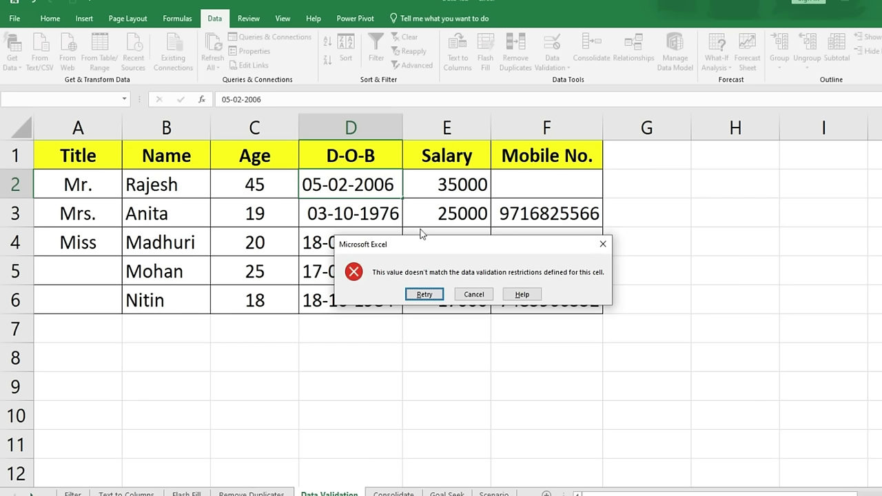
click(603, 244)
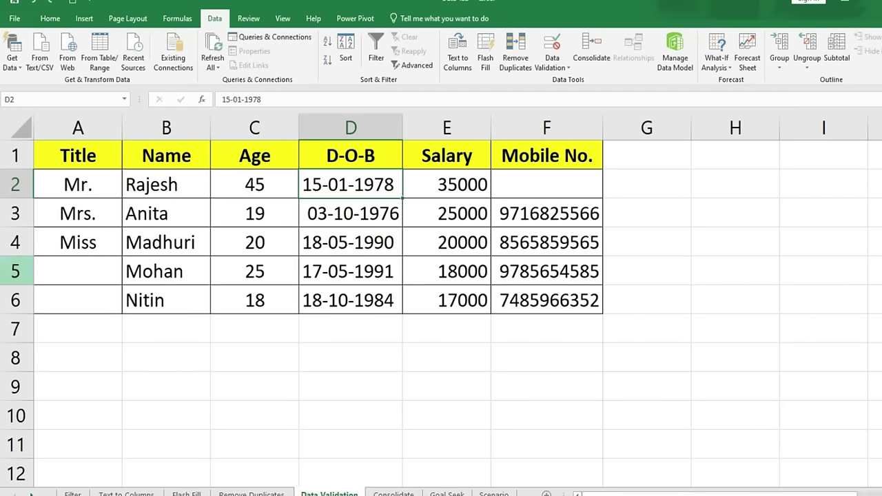
click(86, 180)
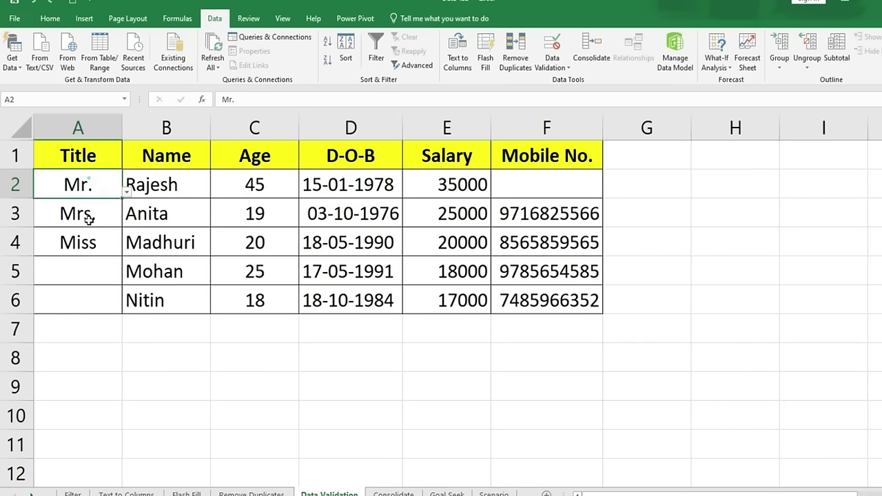
drag(89, 219, 87, 249)
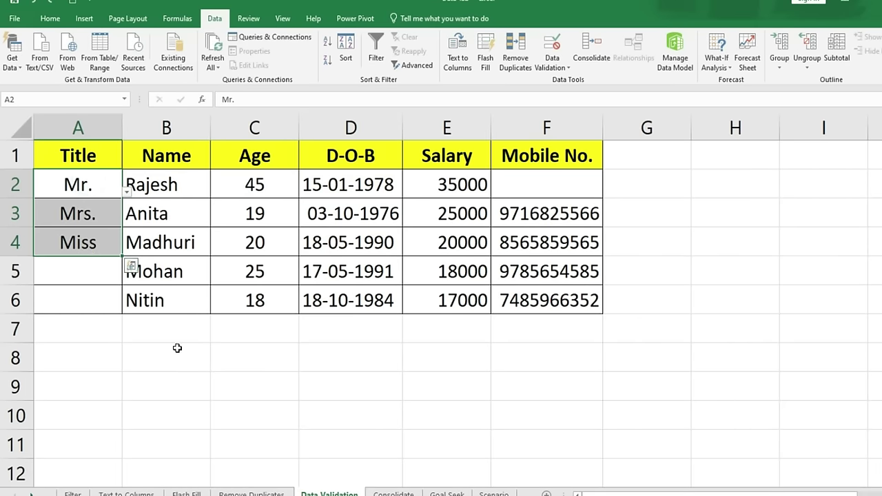
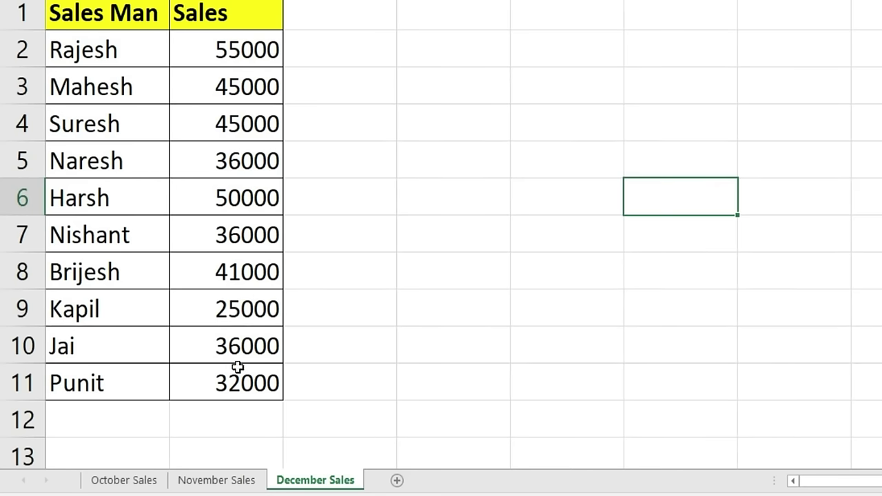
Review the October, November and December Sales sheets one after another.
click(118, 483)
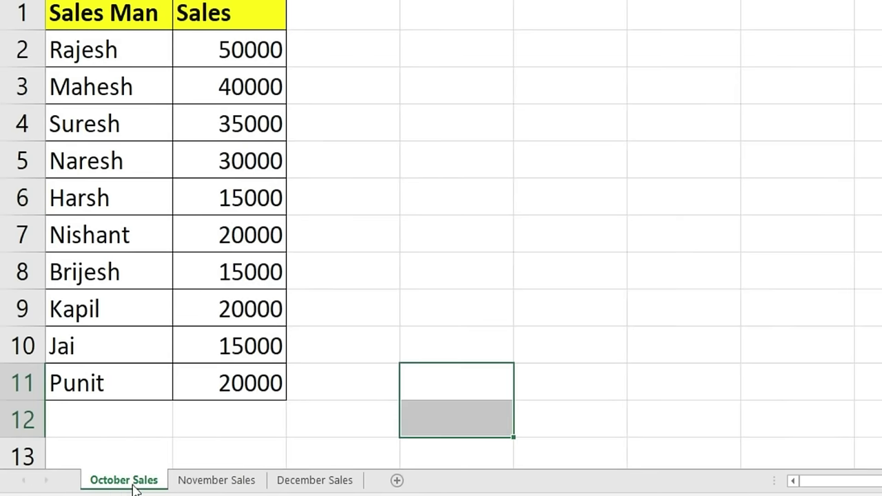
click(177, 482)
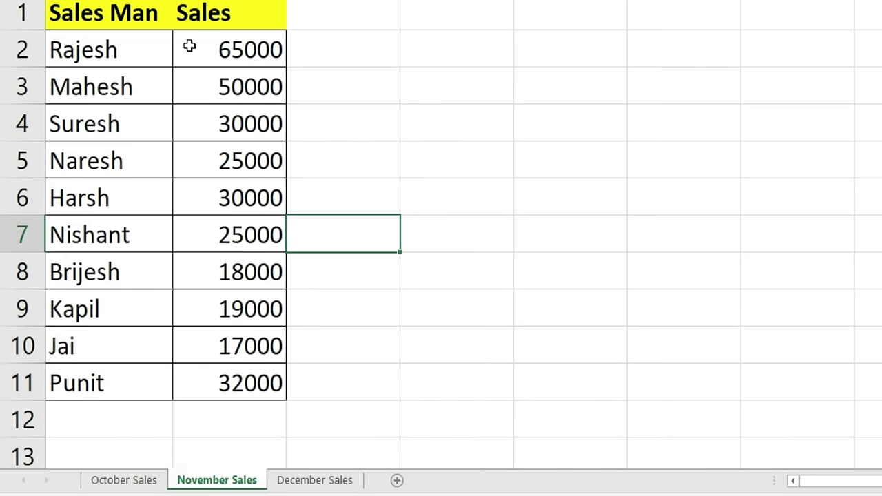
click(301, 482)
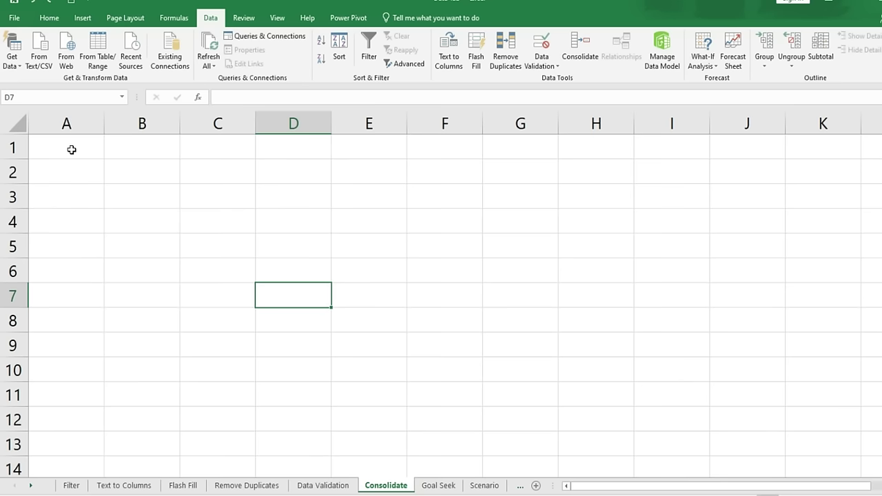
Start a consolidation at A1 and add October Sales A1:B11 as the first source range.
click(71, 148)
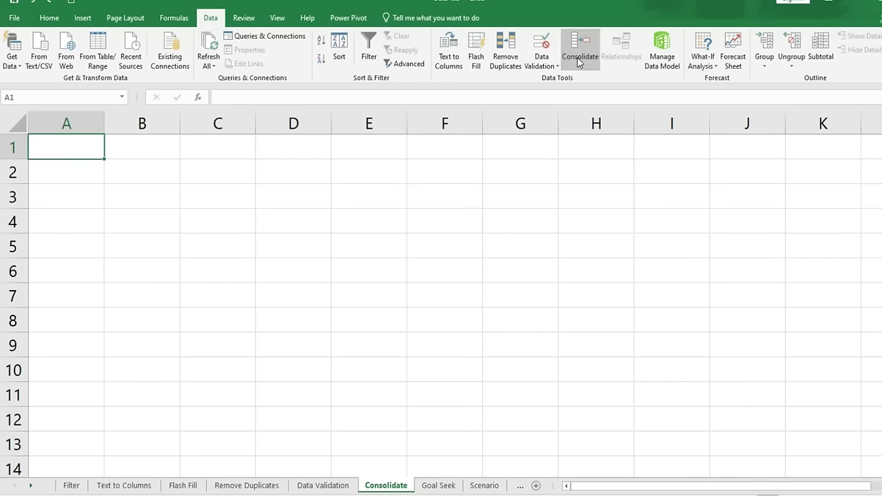
click(579, 55)
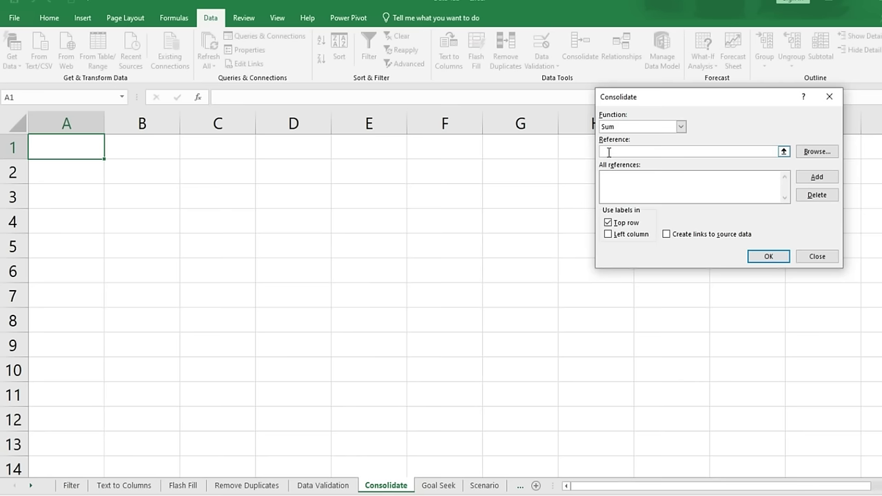
click(353, 495)
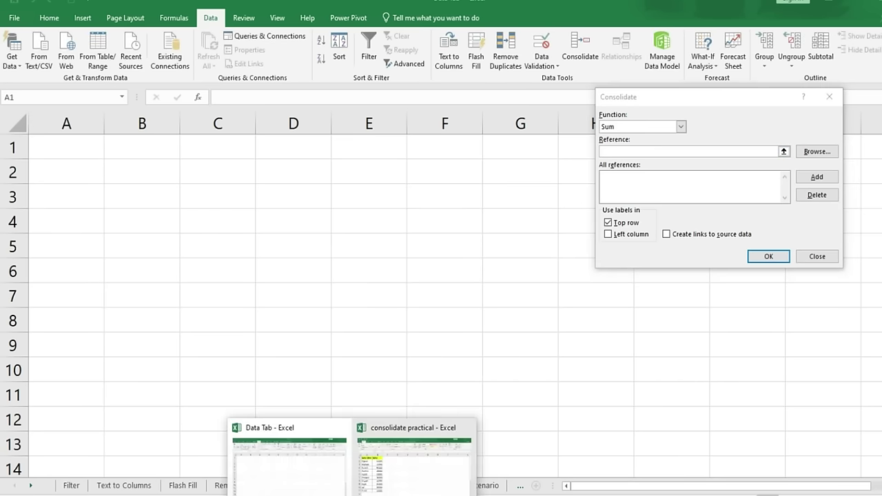
click(384, 491)
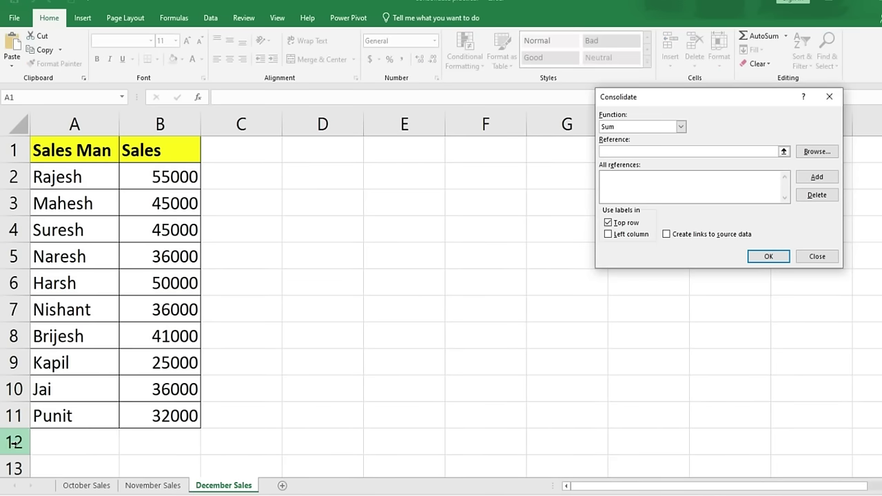
click(87, 485)
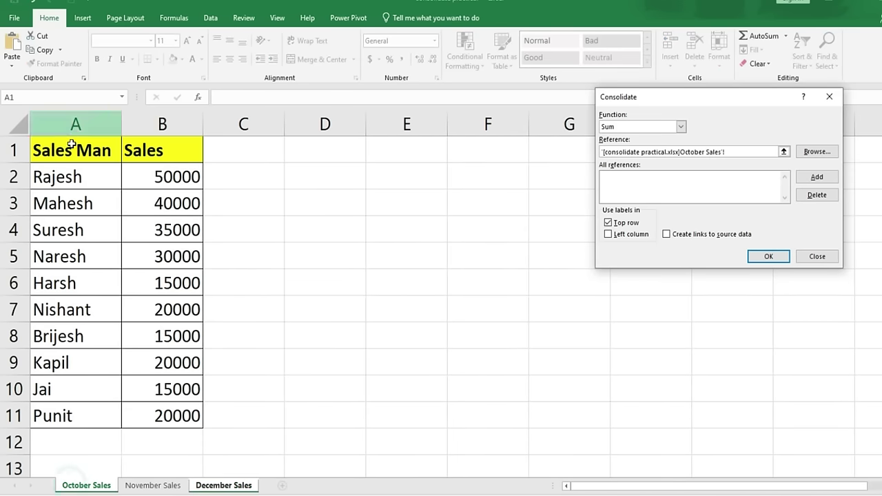
drag(71, 144, 146, 403)
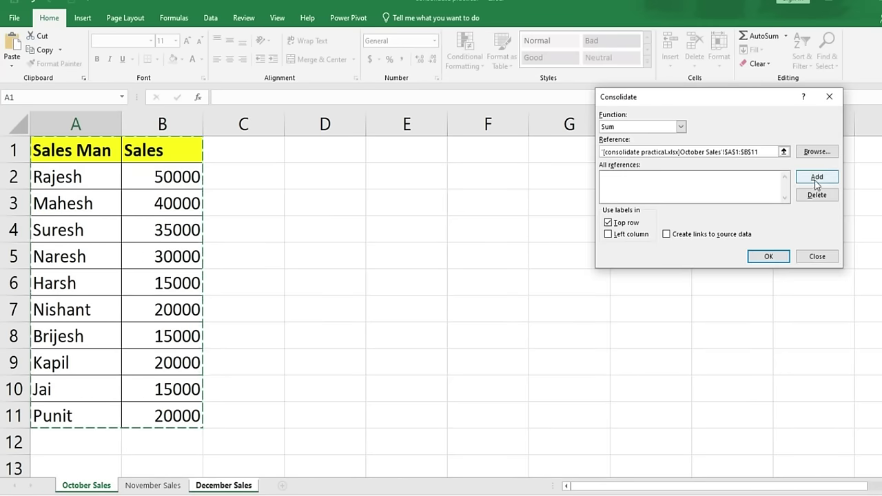
click(816, 178)
Add the November and December A1:B11 ranges and run the Sum consolidation.
click(173, 488)
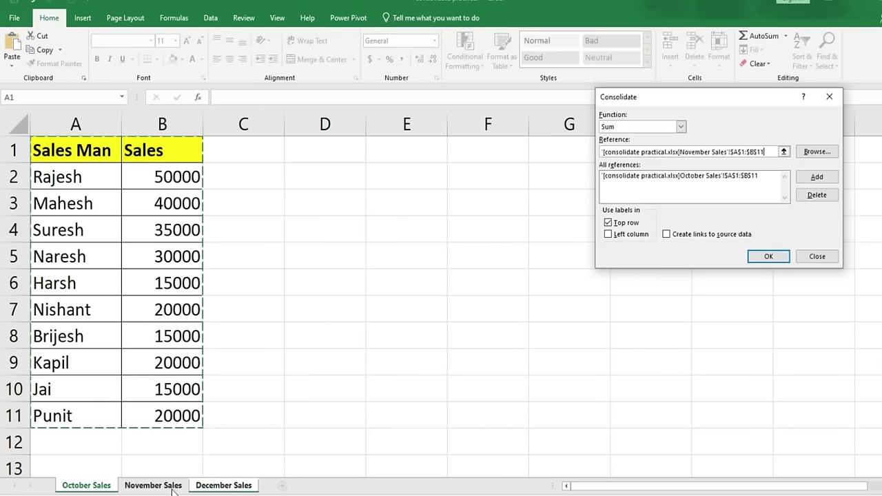
drag(65, 154, 172, 420)
click(816, 177)
click(235, 487)
mouse_move(55, 154)
mouse_down()
mouse_move(152, 333)
mouse_move(172, 416)
mouse_up()
click(817, 177)
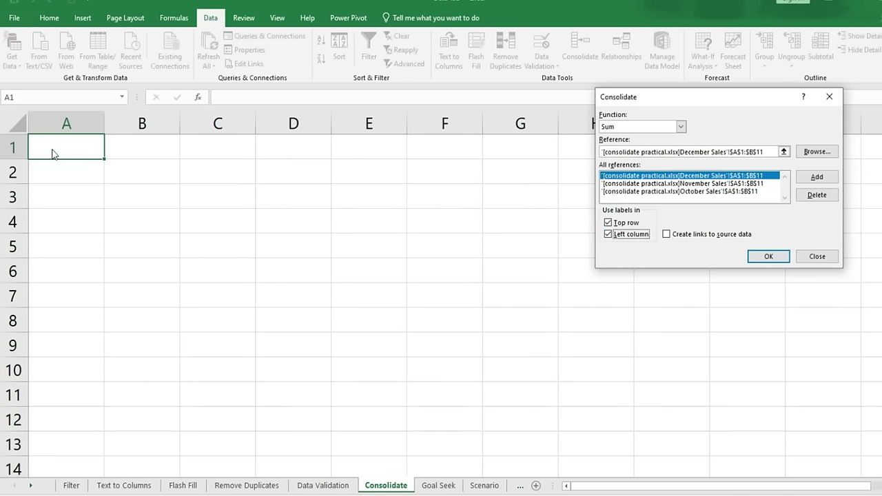
click(774, 259)
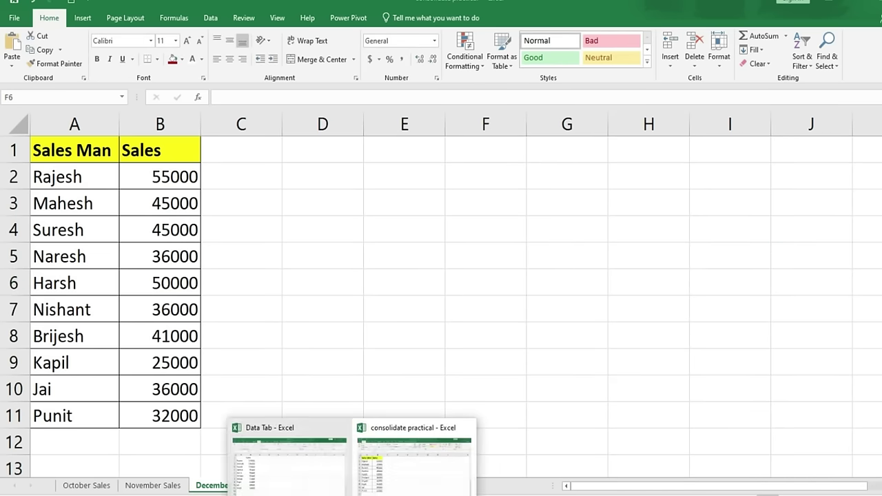
Enter the header 'salesman' in A1 and check the first salesman's 170000 total.
click(305, 478)
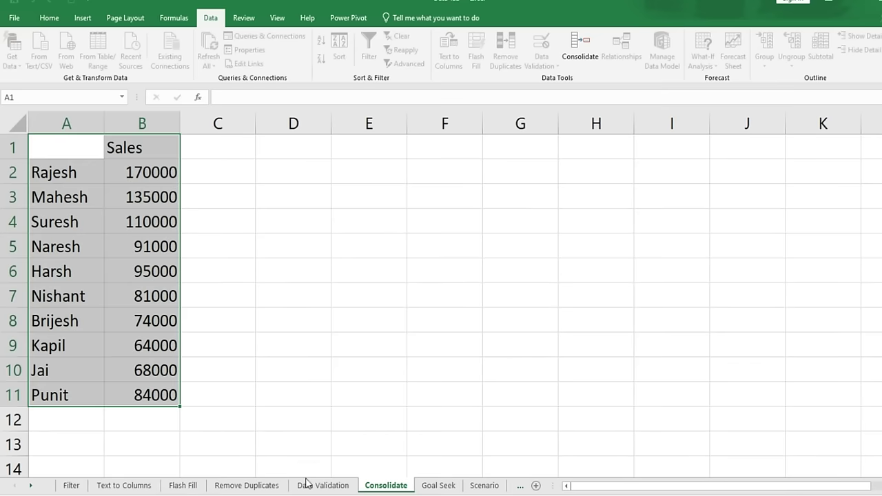
click(45, 148)
text(s)
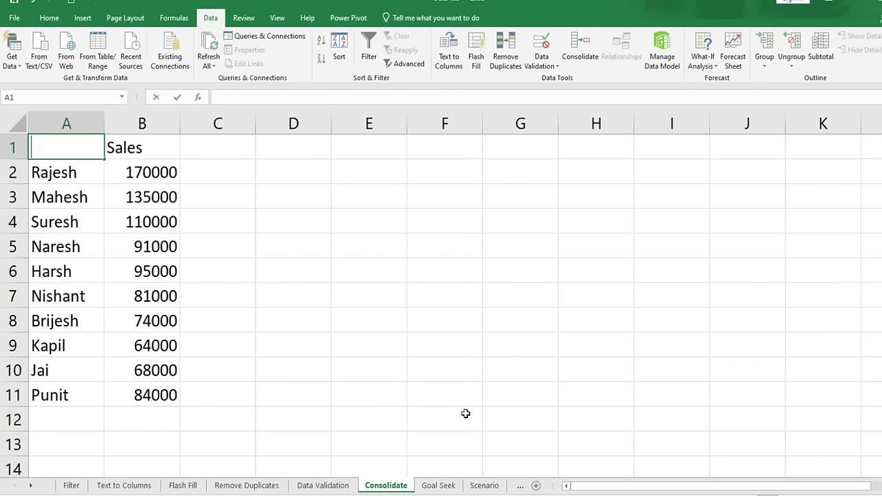
text(alesman)
key(Return)
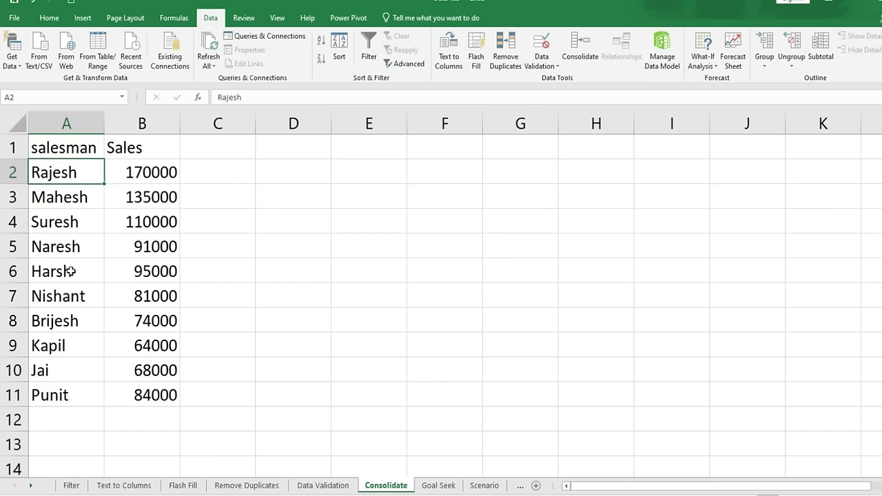
click(125, 173)
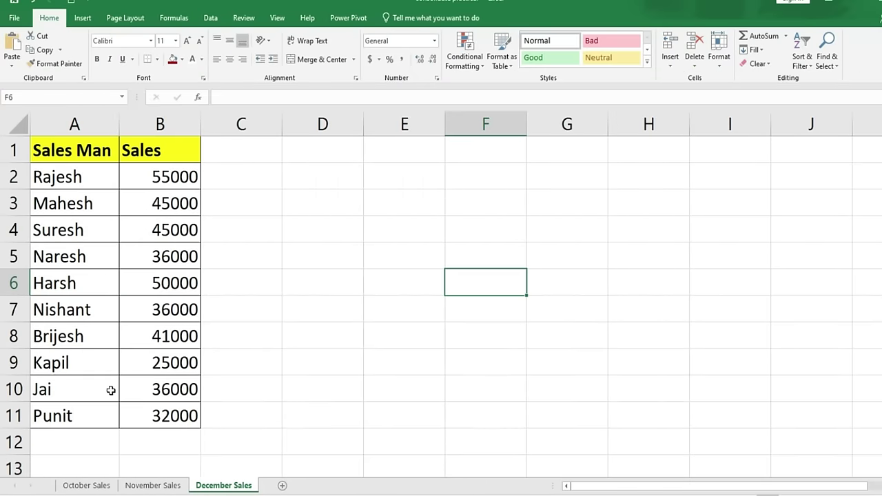
Enter =50000+65000+55000 in December Sales F4 to verify the 170000 total.
click(86, 485)
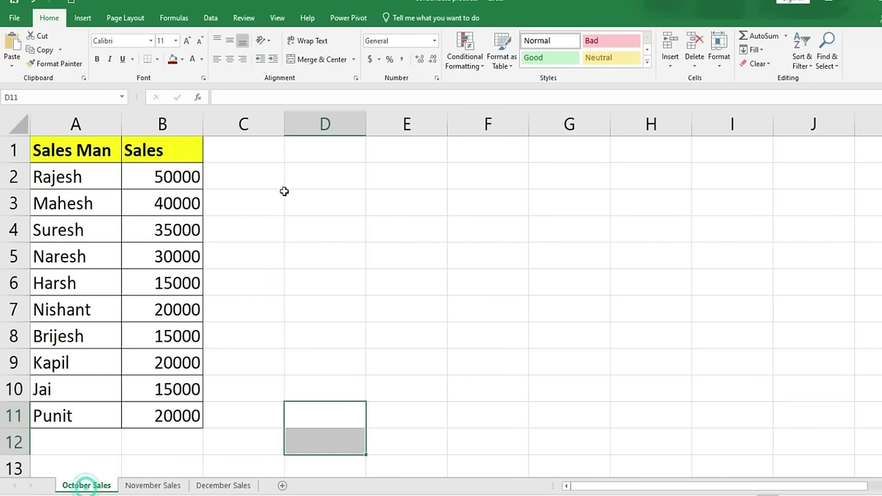
click(145, 484)
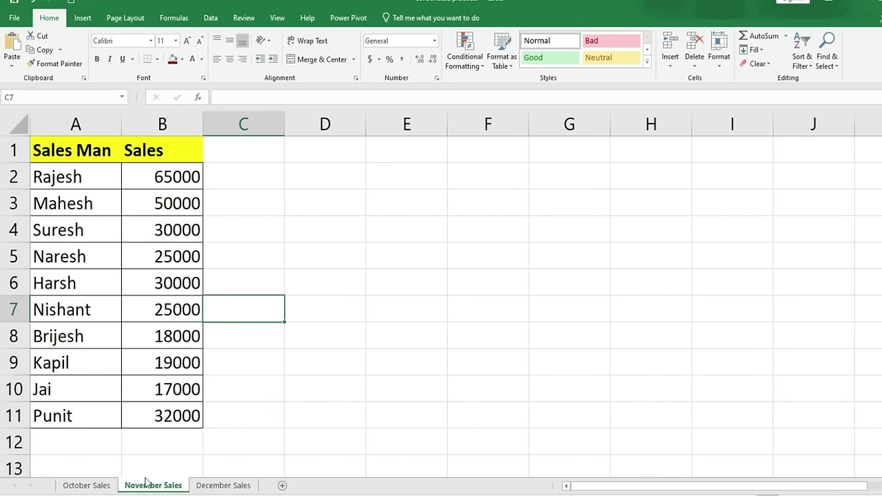
click(210, 488)
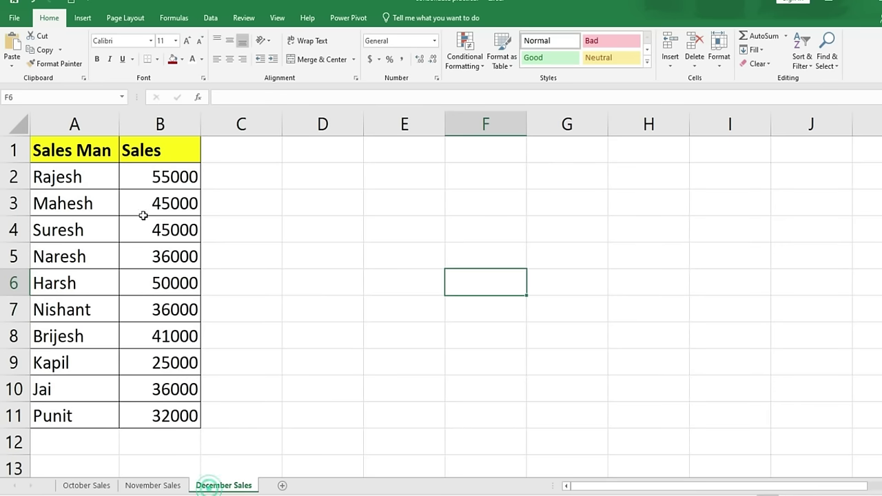
double_click(487, 222)
text(=50000+65000+55000)
key(Return)
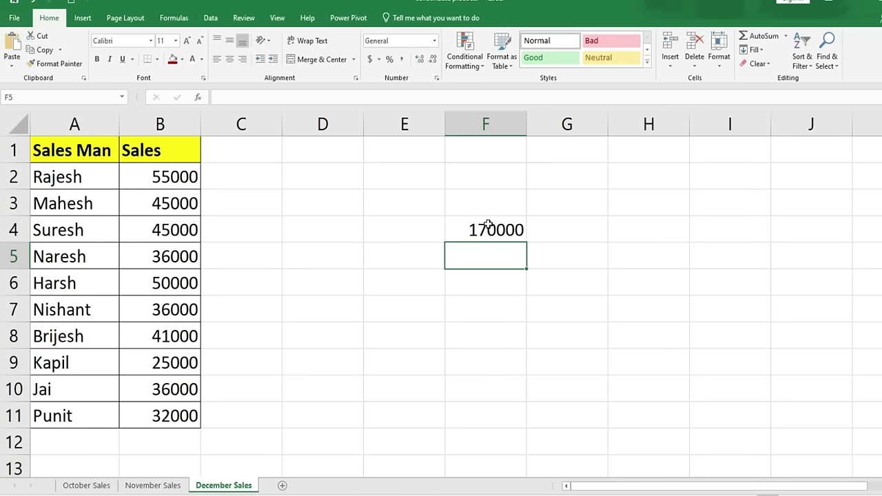
key(alt+Tab)
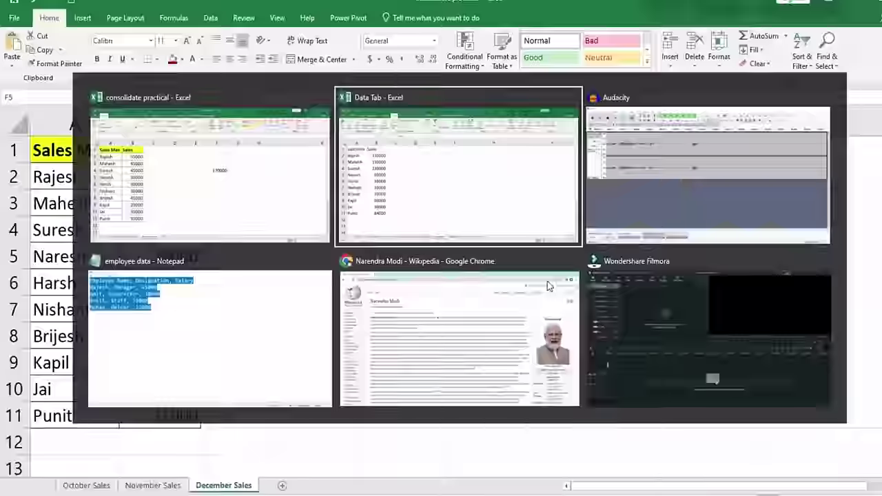
Select the Attendance values on Sheet1 and the Salary values on Sheet2.
click(322, 265)
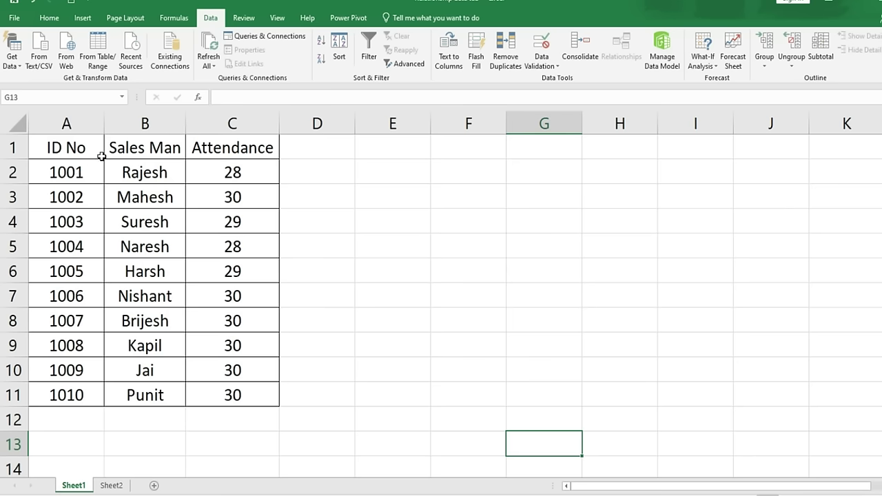
drag(219, 167, 232, 395)
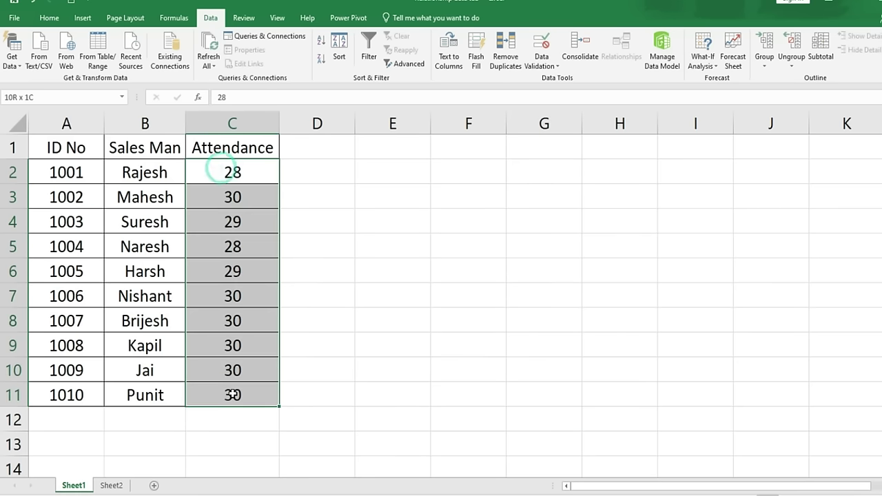
click(111, 485)
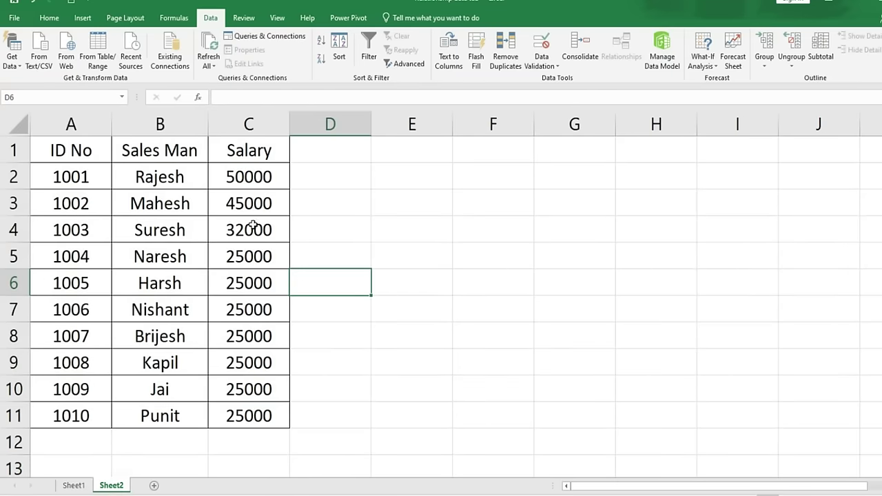
scroll(256, 222, up, 1)
drag(260, 179, 263, 422)
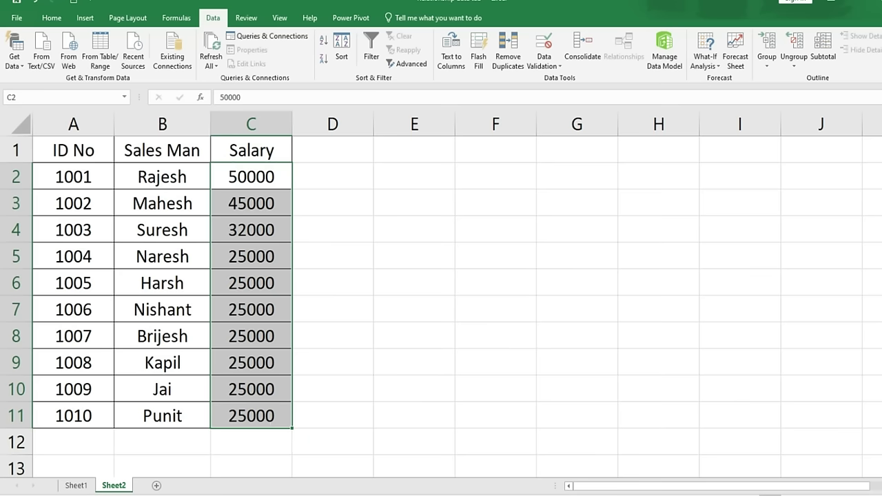
Convert the Sheet1 Attendance range into a table.
click(77, 486)
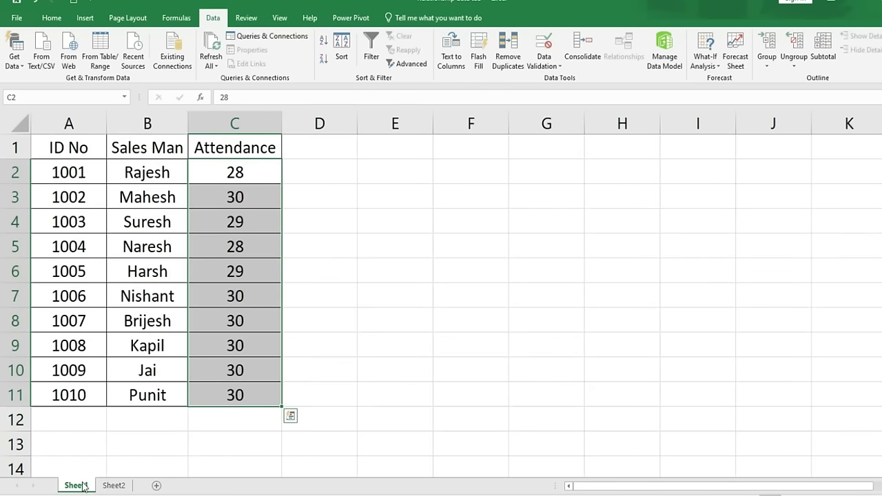
mouse_move(58, 147)
mouse_down()
mouse_move(209, 348)
mouse_move(215, 394)
mouse_up()
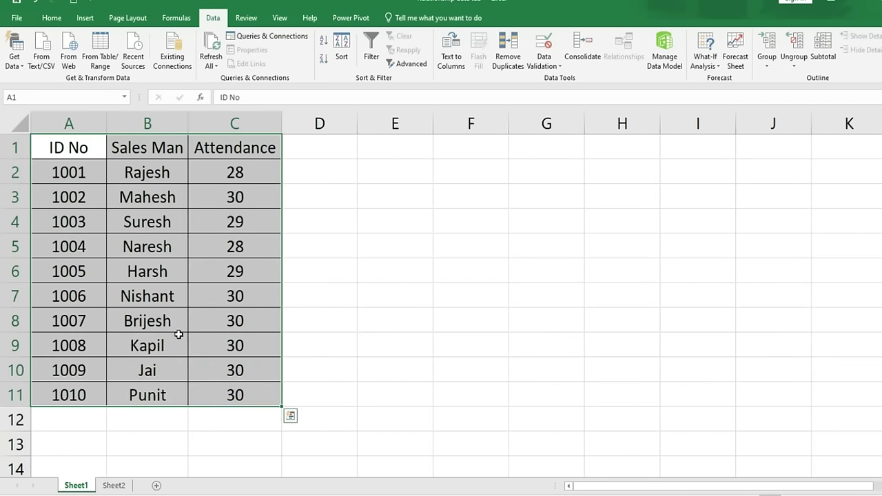
click(84, 17)
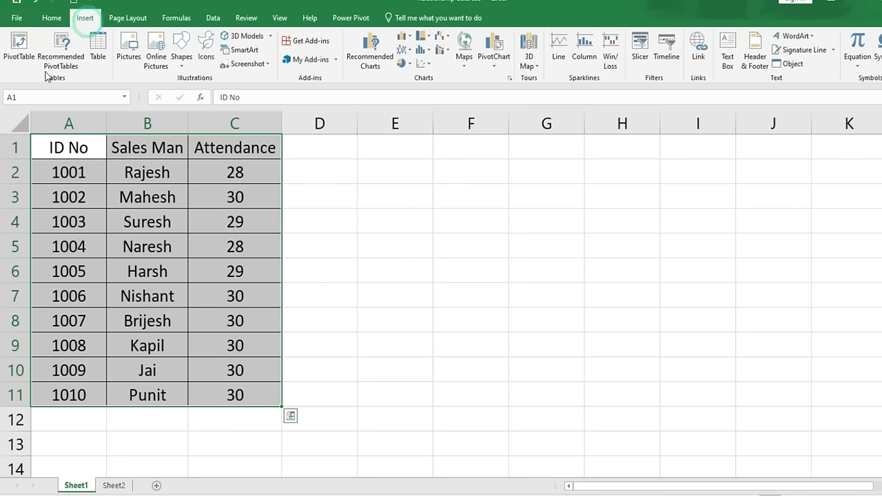
click(97, 51)
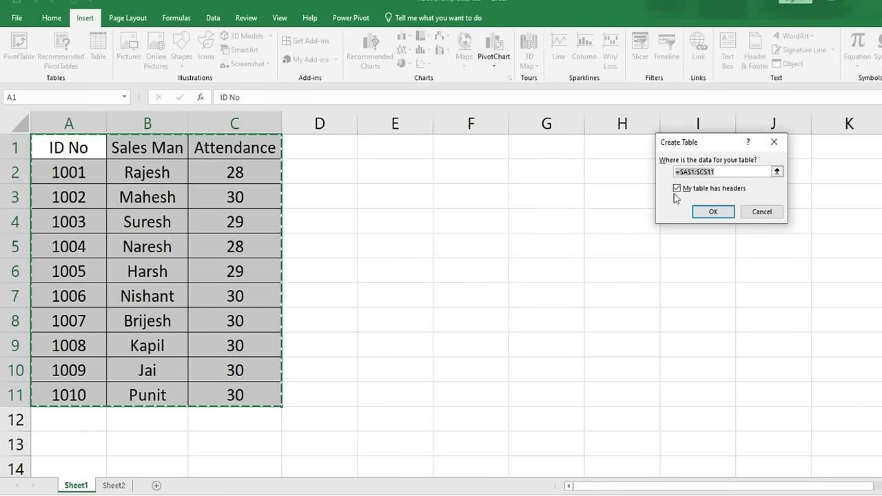
click(713, 212)
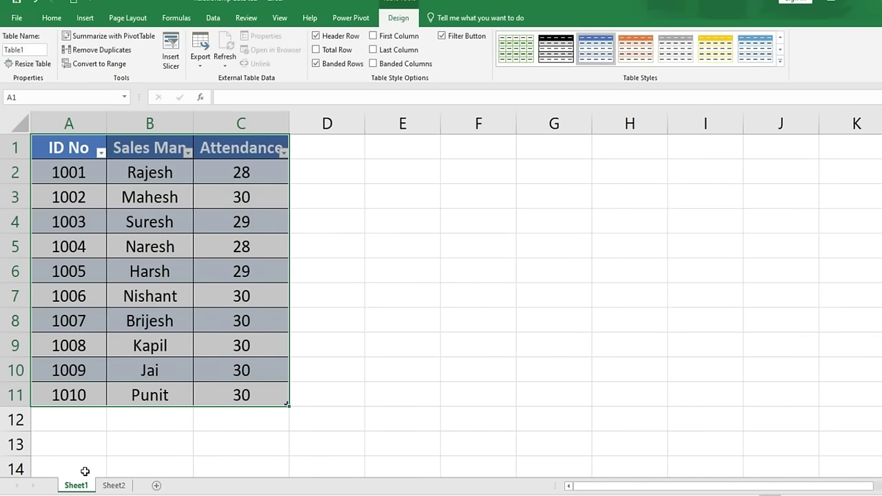
Convert Sheet2's salary data A1:C11 into a table with headers.
click(114, 485)
mouse_move(64, 153)
mouse_down()
mouse_move(268, 190)
mouse_move(240, 407)
mouse_move(249, 417)
mouse_up()
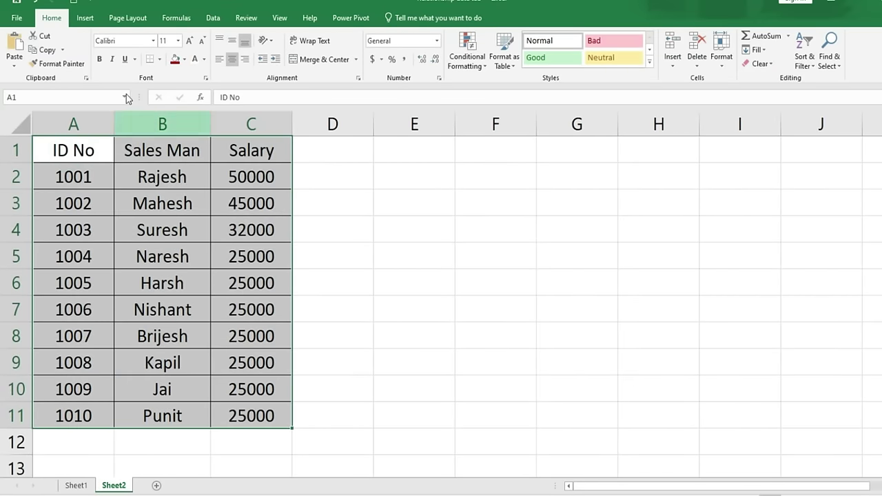
click(86, 18)
click(92, 50)
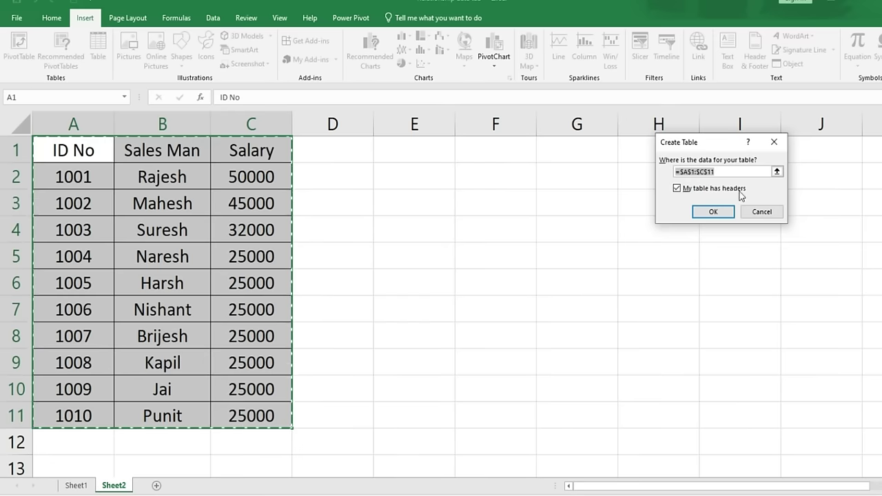
click(714, 212)
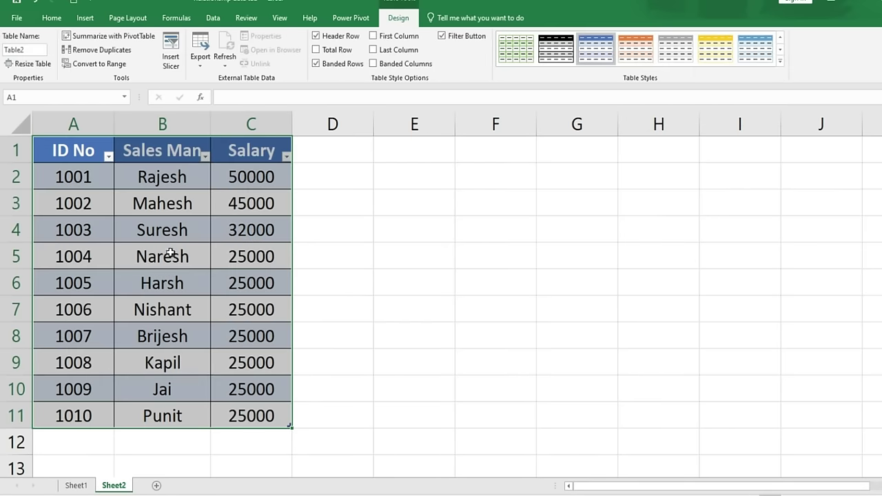
click(76, 485)
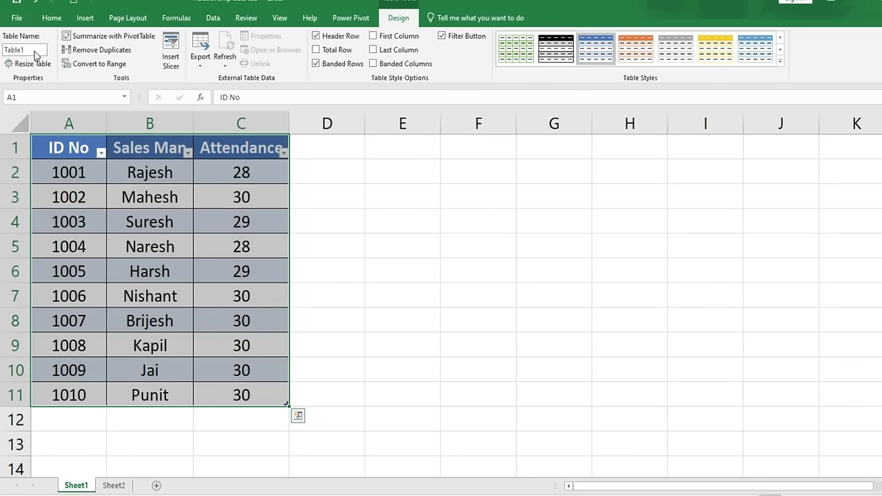
Name the attendance table Data1 and the salary table Data2.
click(24, 50)
text(Da)
click(113, 485)
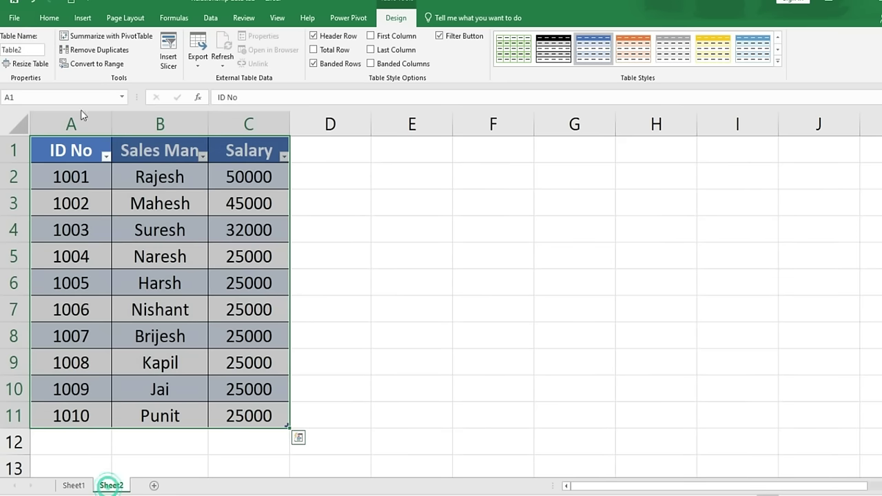
click(22, 49)
text(Data)
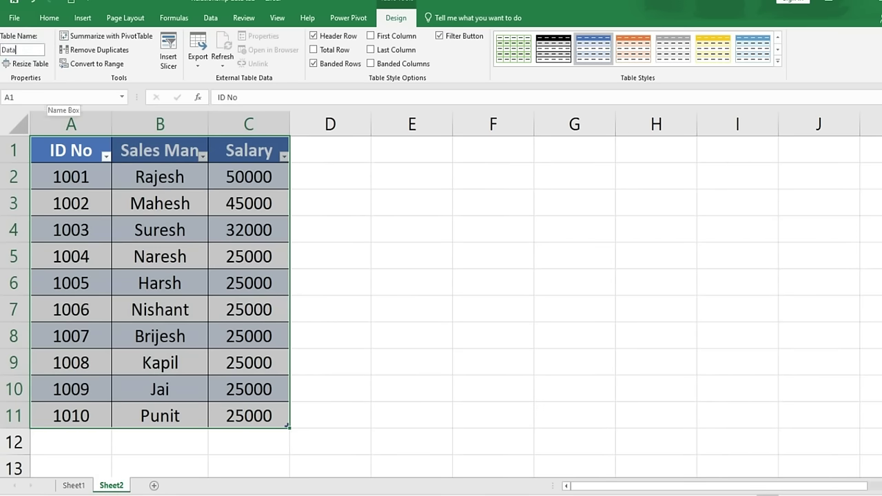
key(Return)
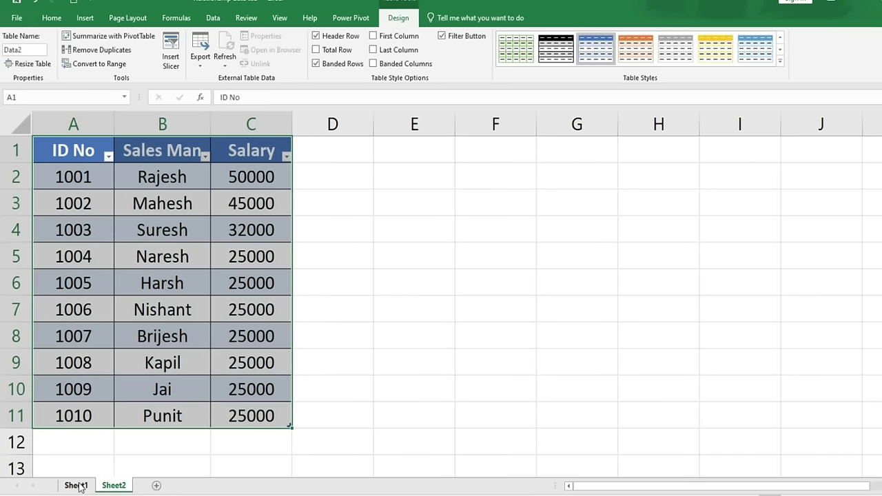
Reselect the Data1 attendance table on Sheet1.
click(76, 485)
click(398, 308)
mouse_move(52, 147)
mouse_down()
mouse_move(205, 192)
mouse_move(241, 396)
mouse_up()
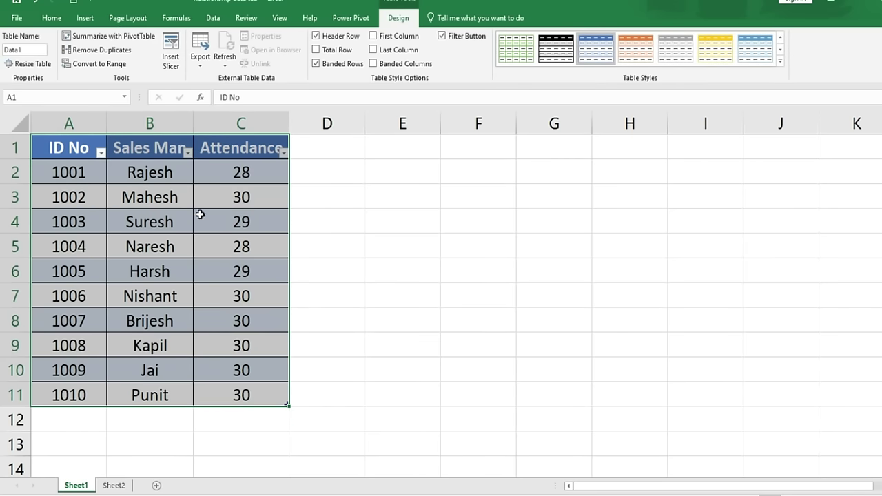
click(85, 18)
Insert a PivotTable from Data1 on a new worksheet with 'Add this data to the Data Model' ticked.
click(28, 51)
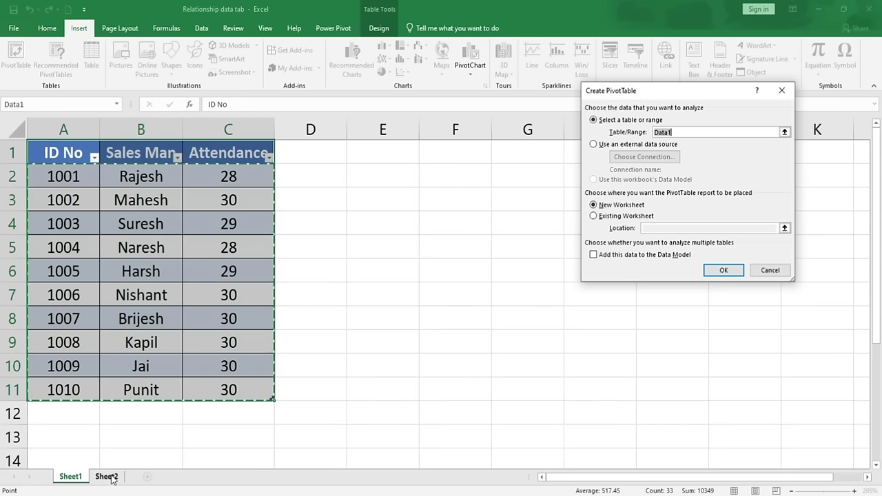
click(595, 256)
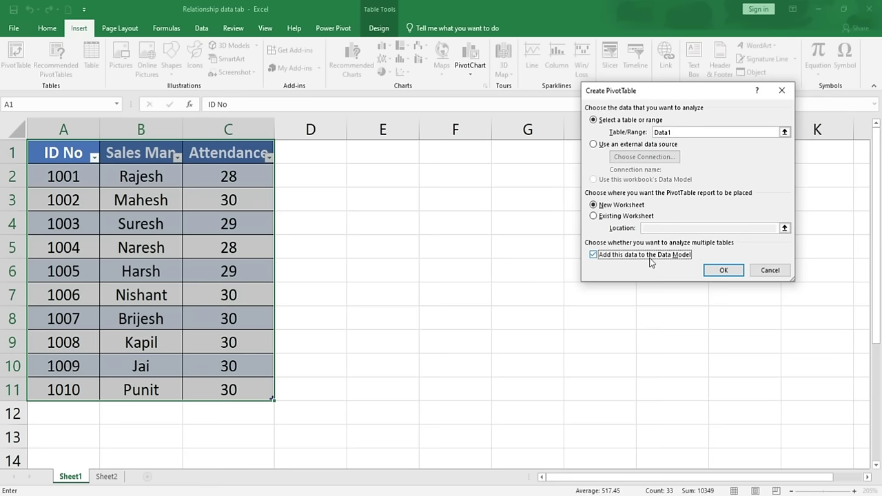
click(721, 273)
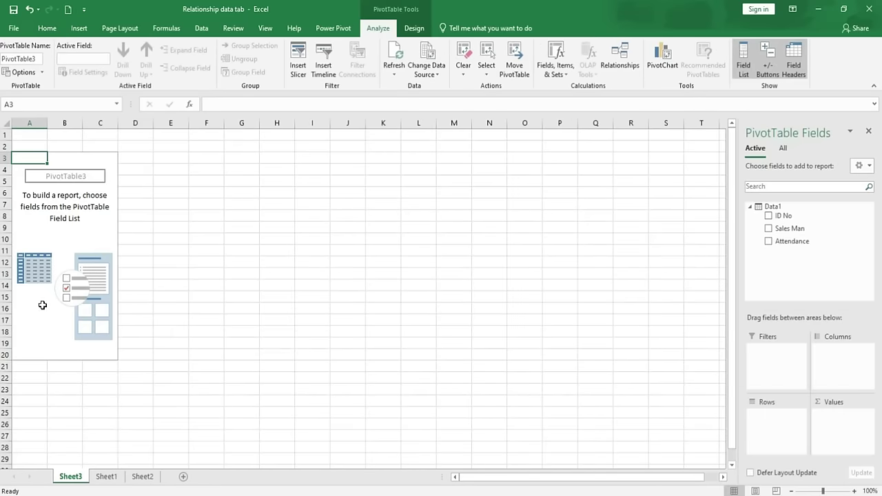
mouse_move(772, 206)
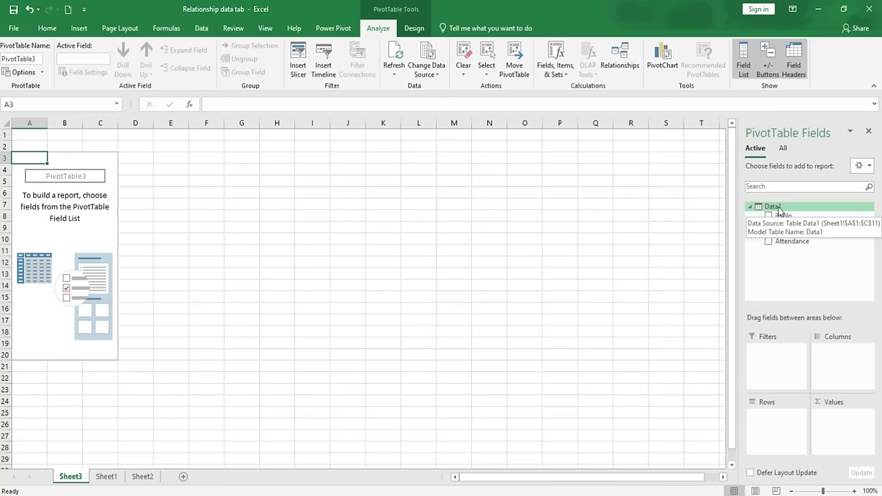
Add the Data2 table to the PivotTable's active field list.
click(783, 148)
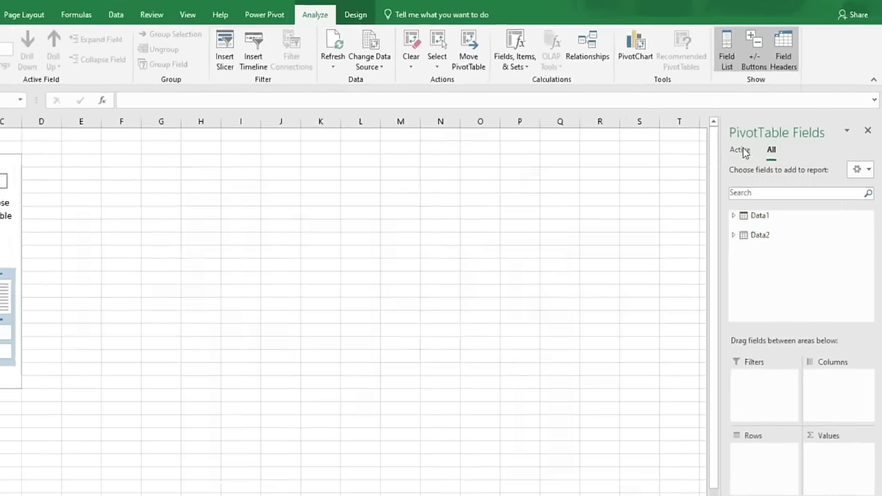
click(754, 148)
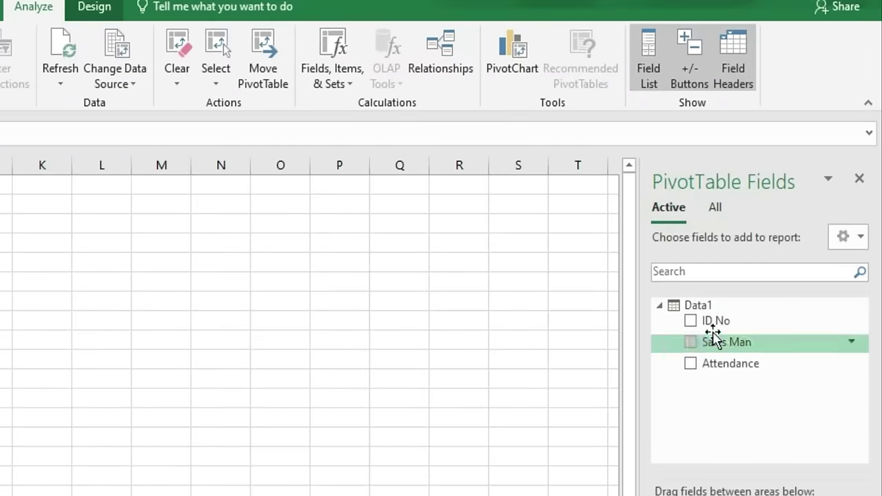
click(715, 207)
click(712, 332)
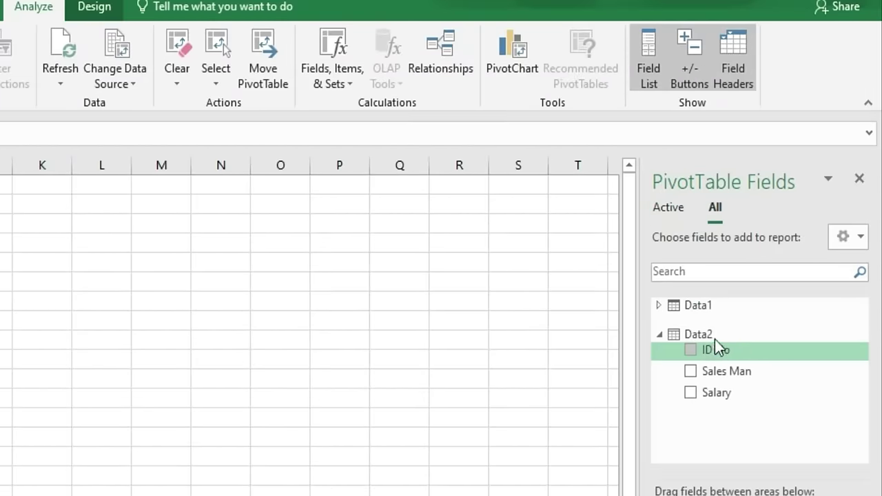
right_click(714, 339)
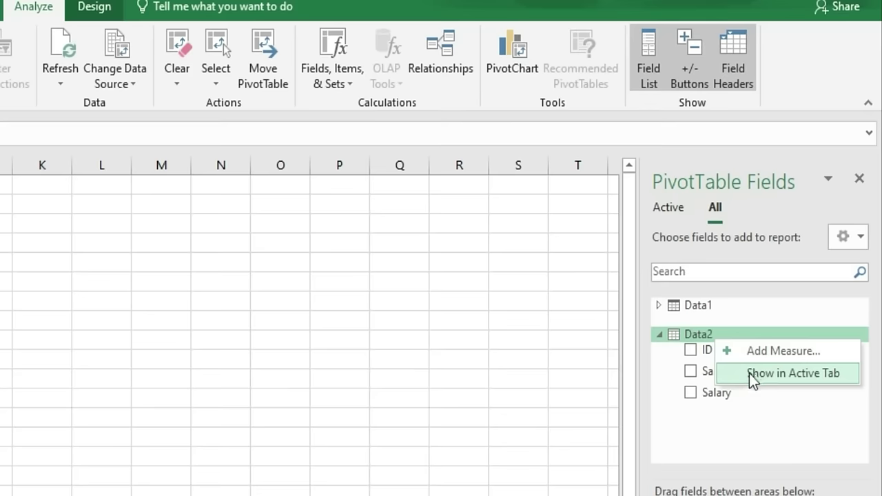
click(799, 372)
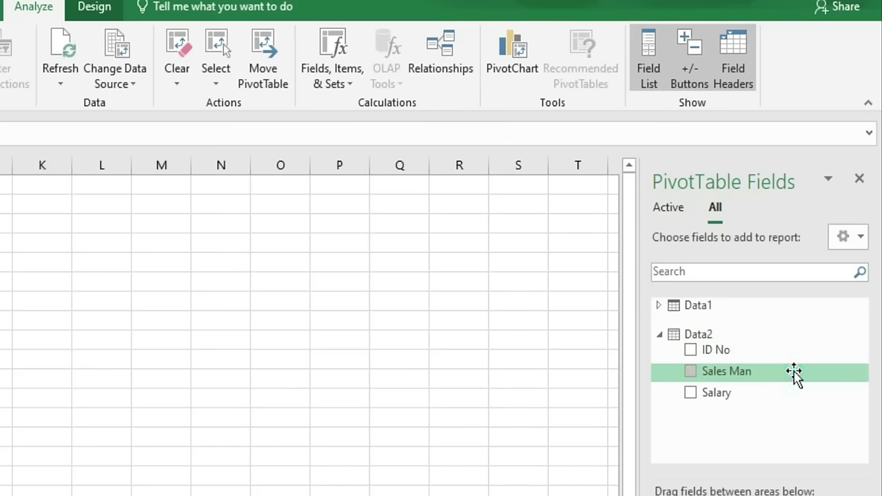
click(668, 210)
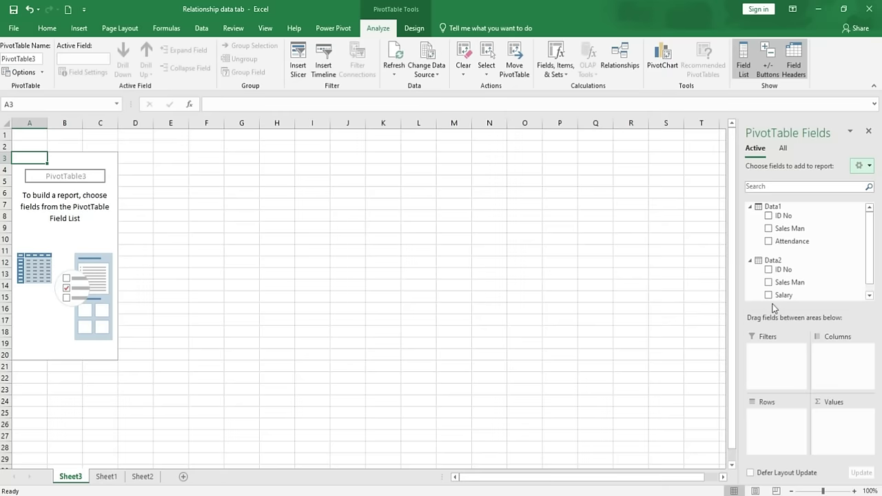
Add ID No, Attendance and Salary fields, placing ID No in Rows.
click(769, 216)
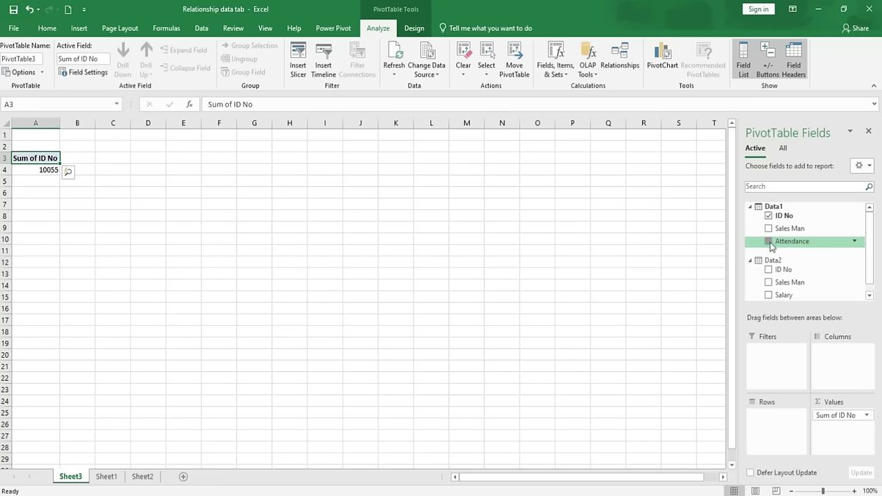
click(768, 241)
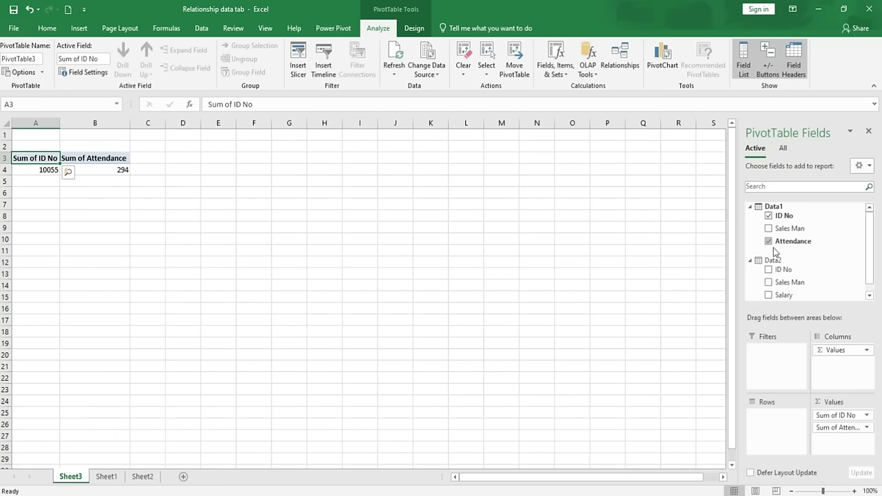
click(769, 295)
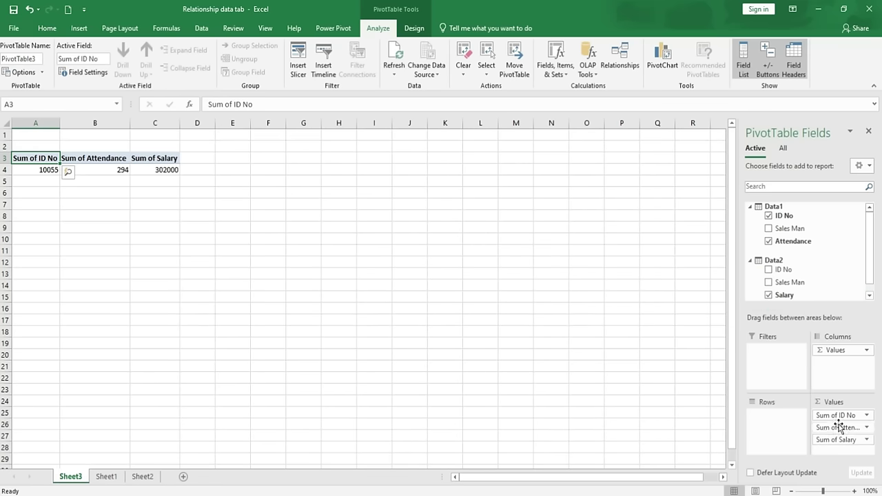
drag(836, 416, 773, 428)
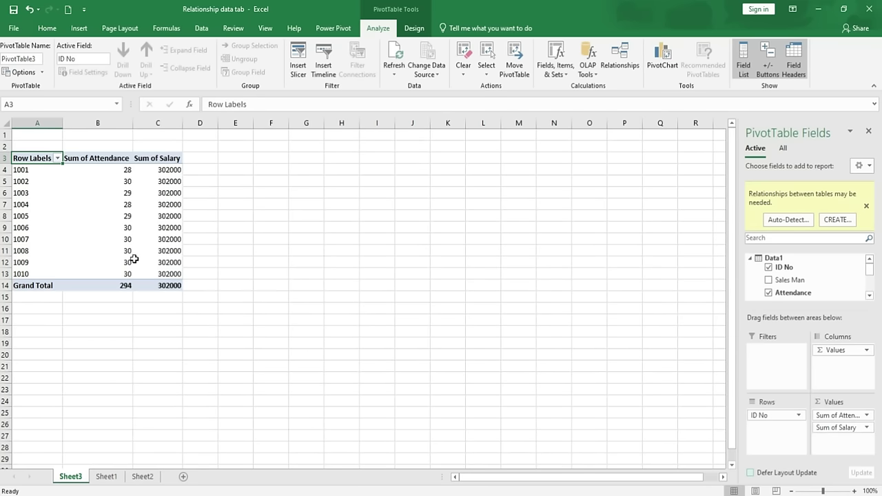
click(110, 341)
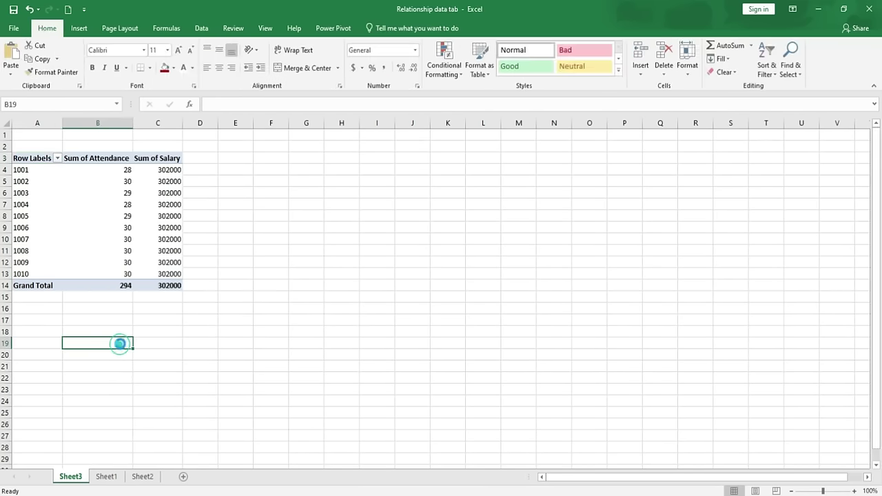
ctrl+scroll(117, 341, up, 3)
click(162, 266)
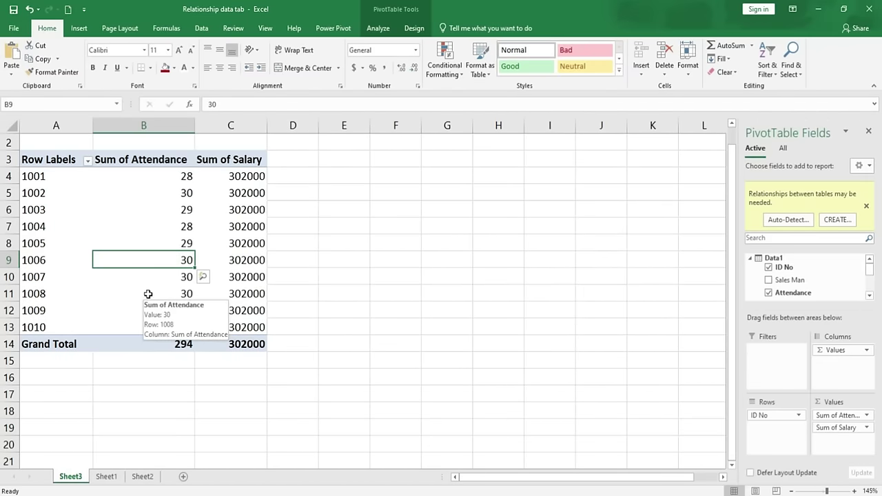
click(245, 178)
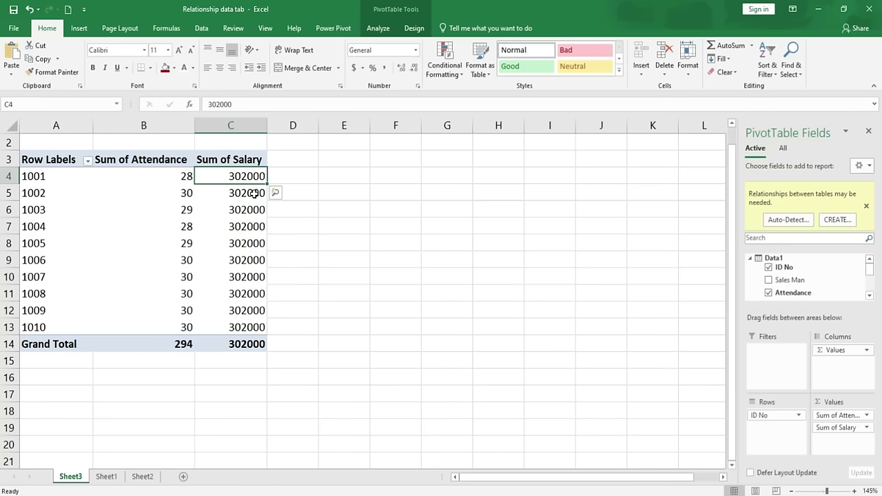
click(142, 476)
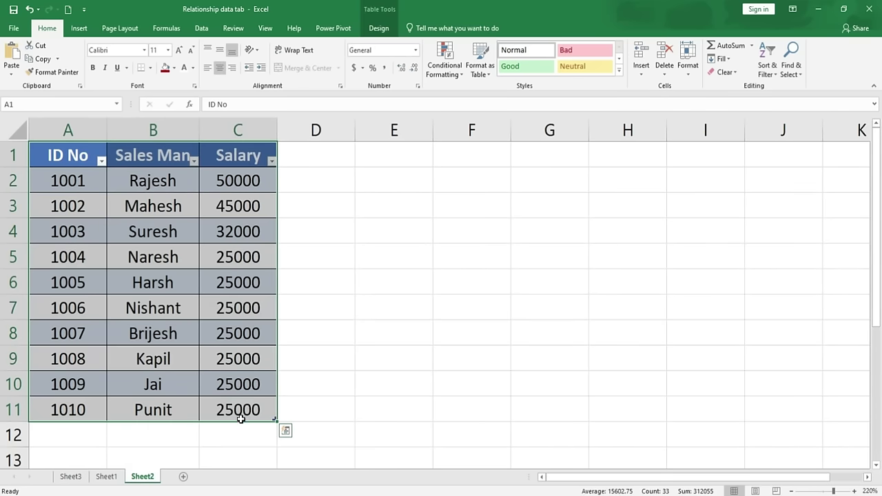
click(71, 476)
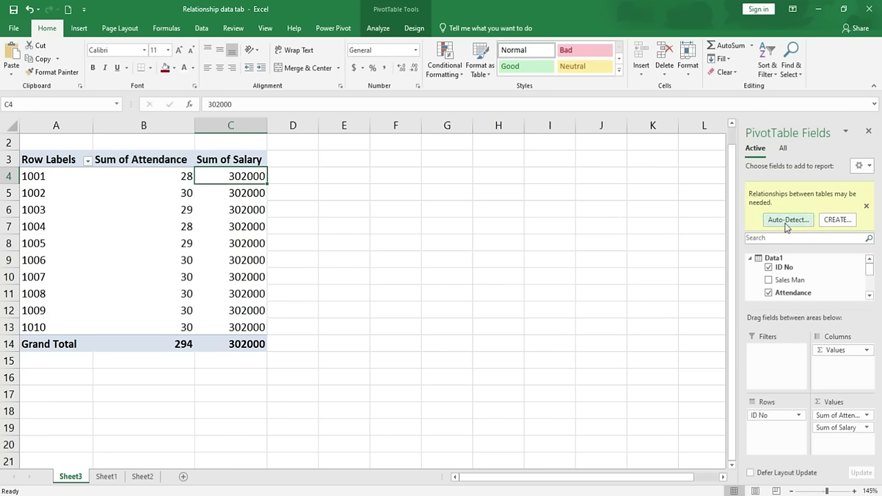
mouse_move(180, 259)
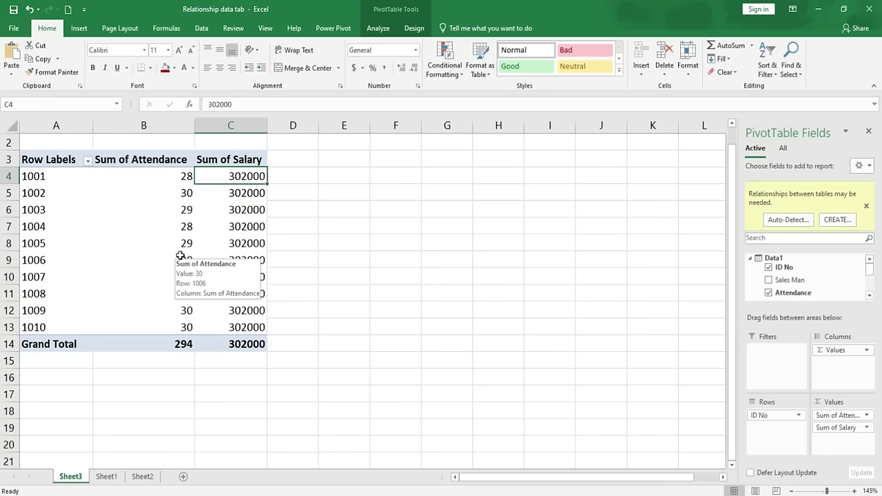
Create a relationship linking Data2's ID No column to Data1's ID No column.
click(207, 29)
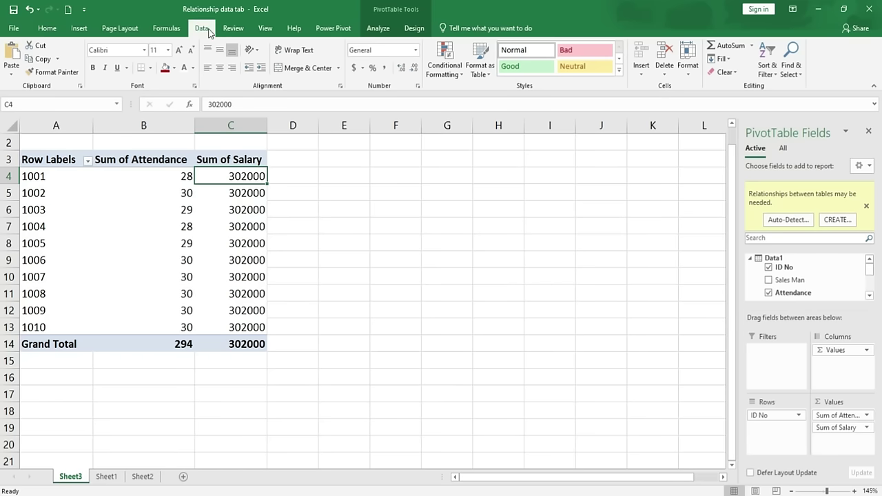
click(606, 66)
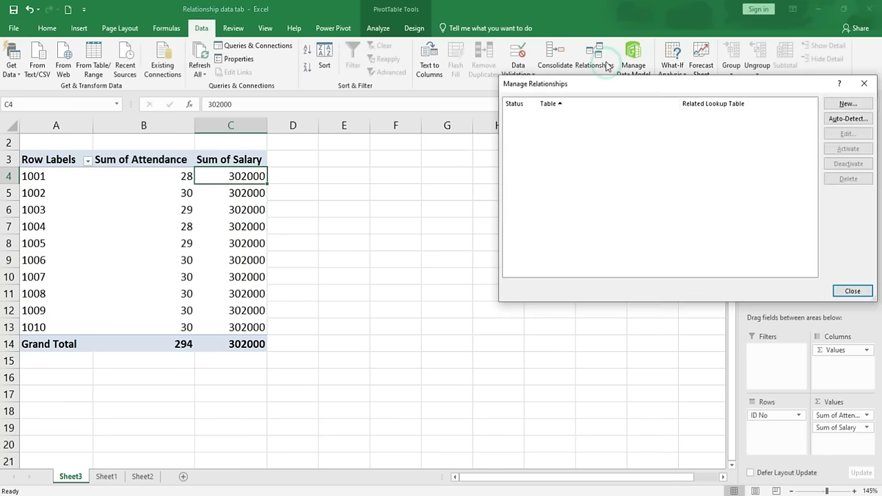
click(846, 105)
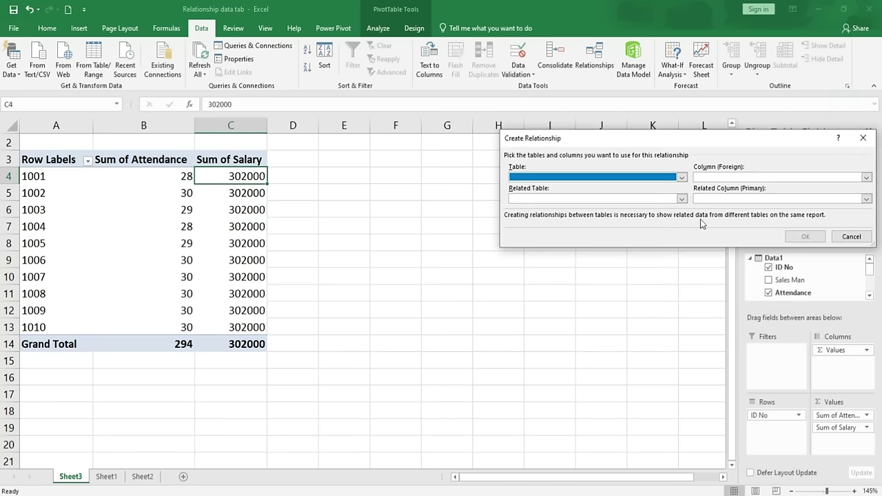
click(681, 177)
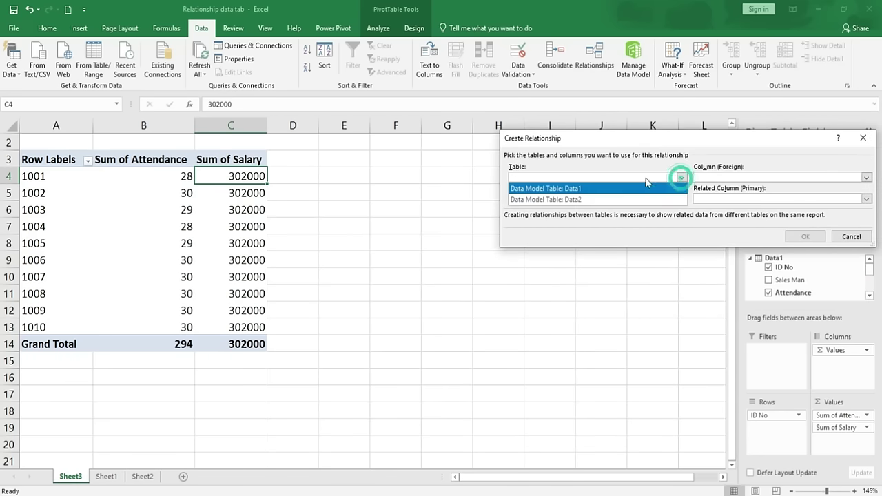
click(559, 199)
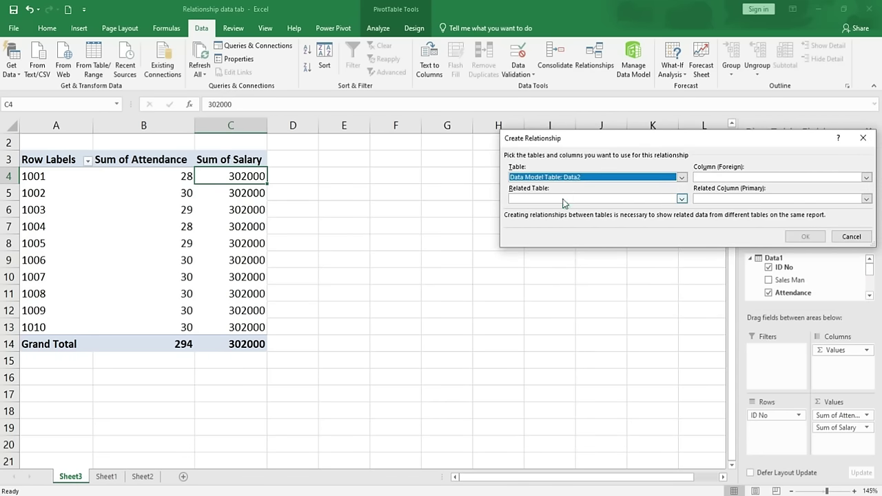
click(866, 177)
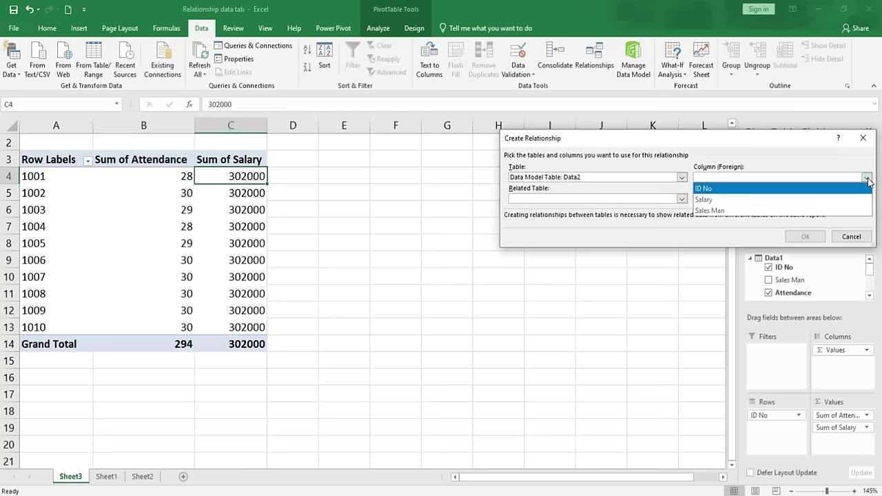
click(739, 189)
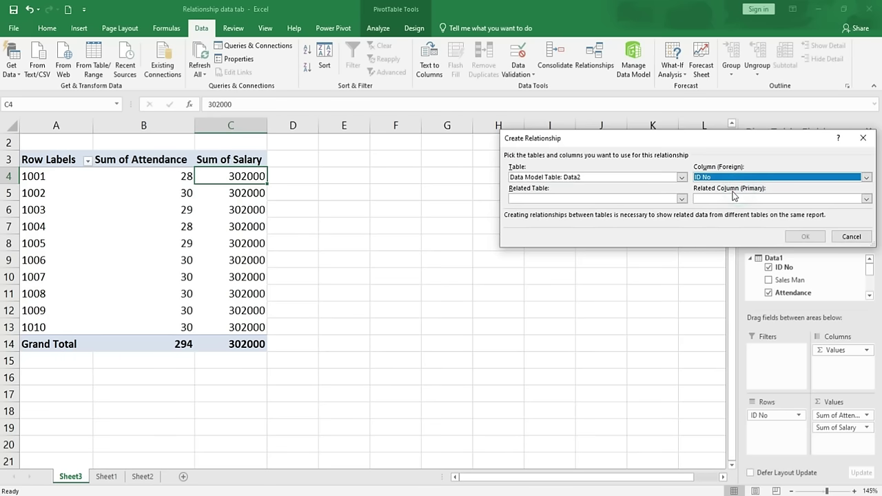
click(681, 199)
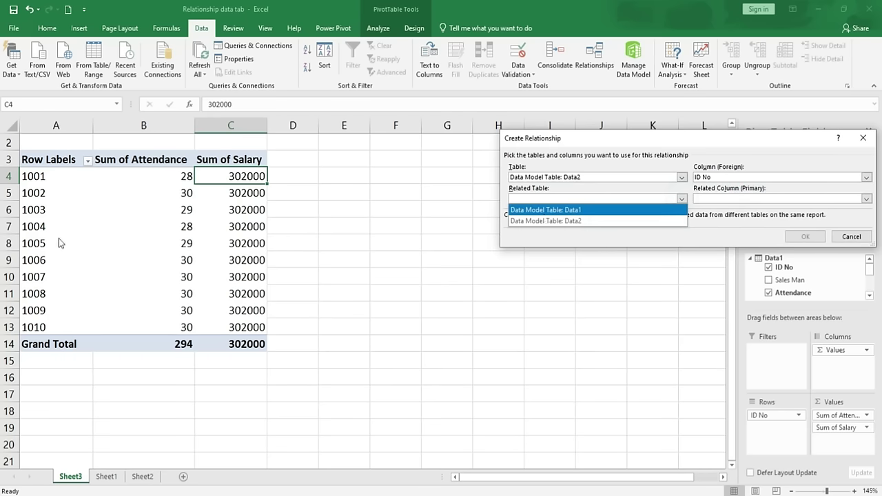
click(593, 210)
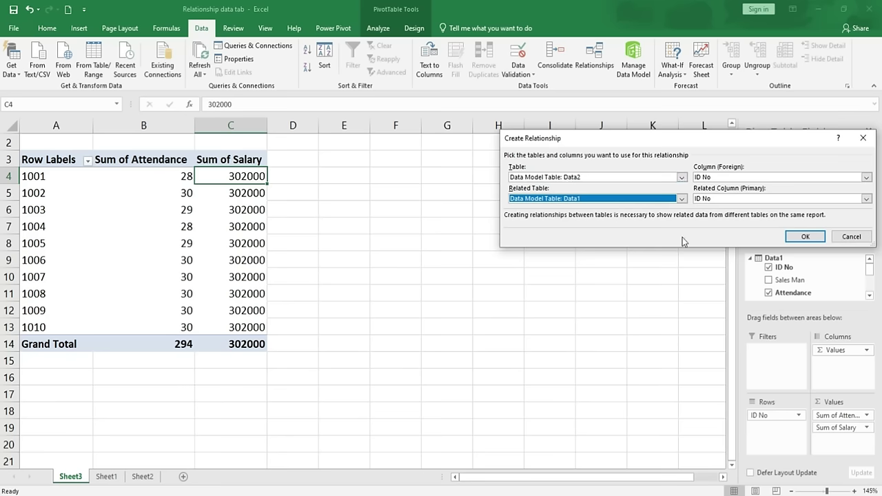
click(803, 237)
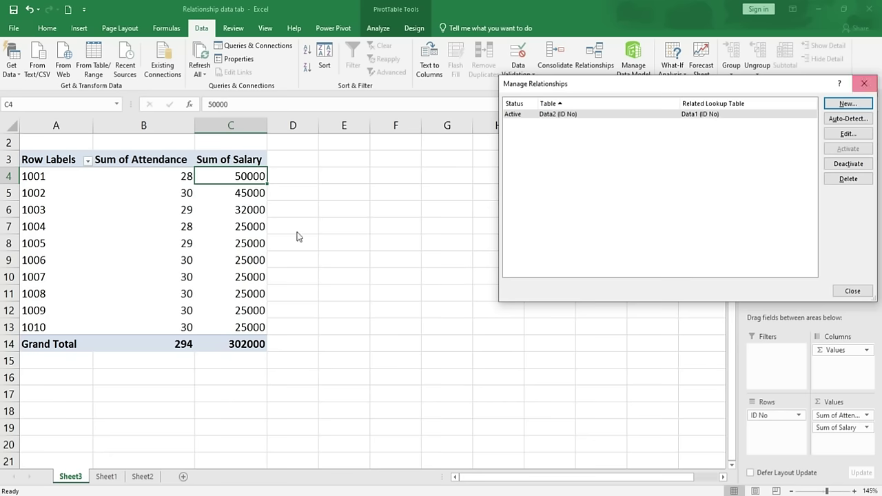
Close Manage Relationships, check Sheet2's salary table, then open the Data1 data model in Power Pivot.
click(863, 83)
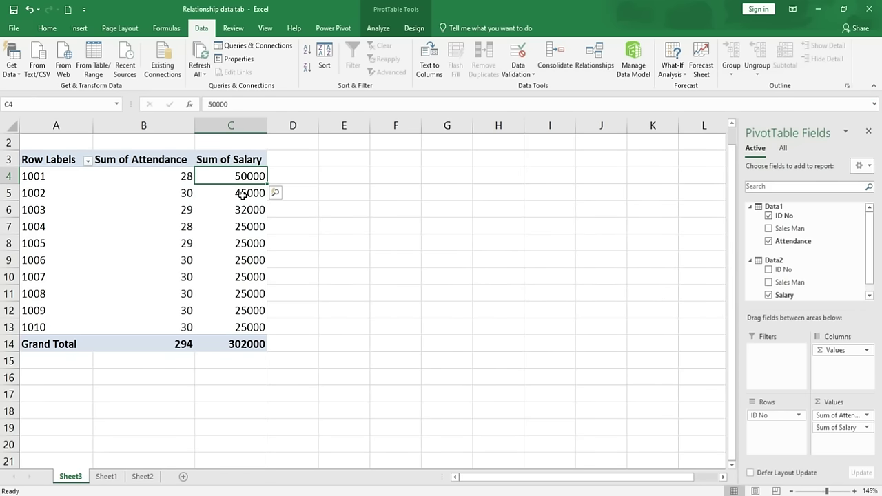
click(143, 475)
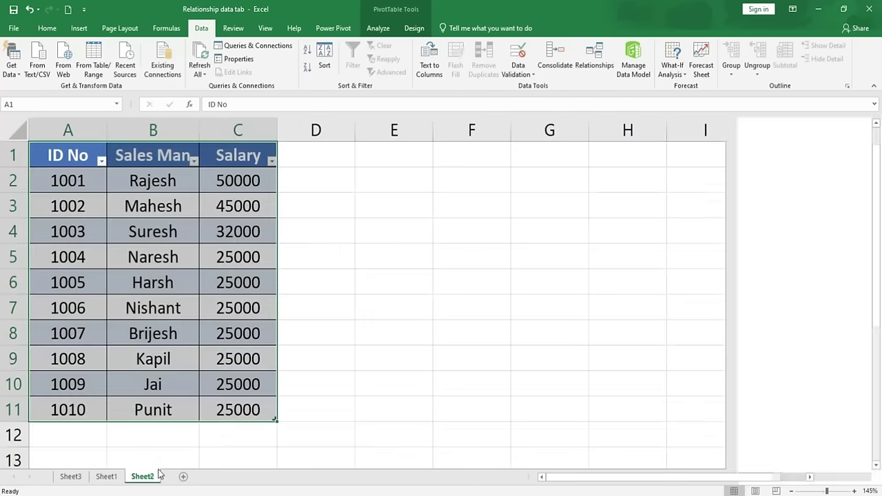
click(71, 476)
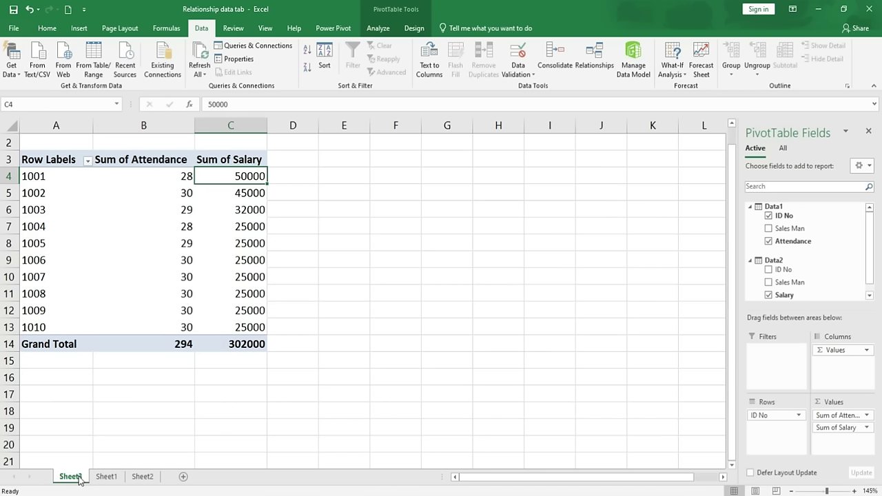
click(638, 65)
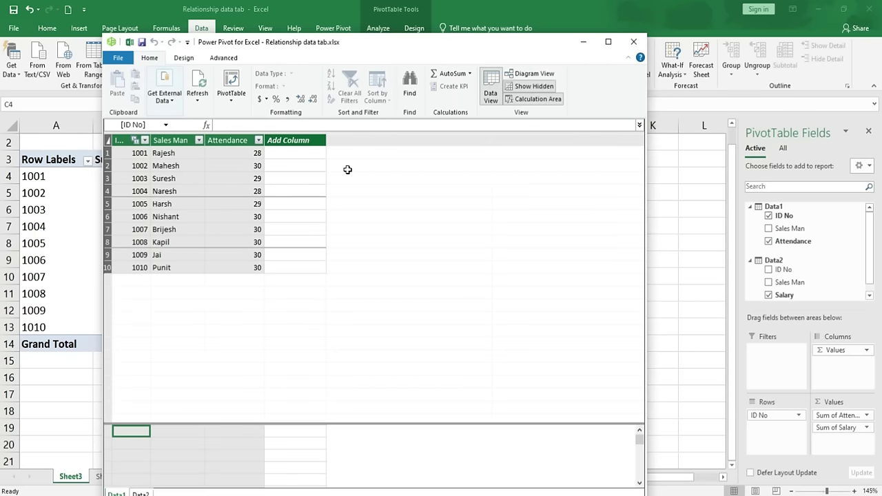
Show the Data1–Data2 link in Power Pivot's Diagram View, then close Power Pivot.
click(533, 74)
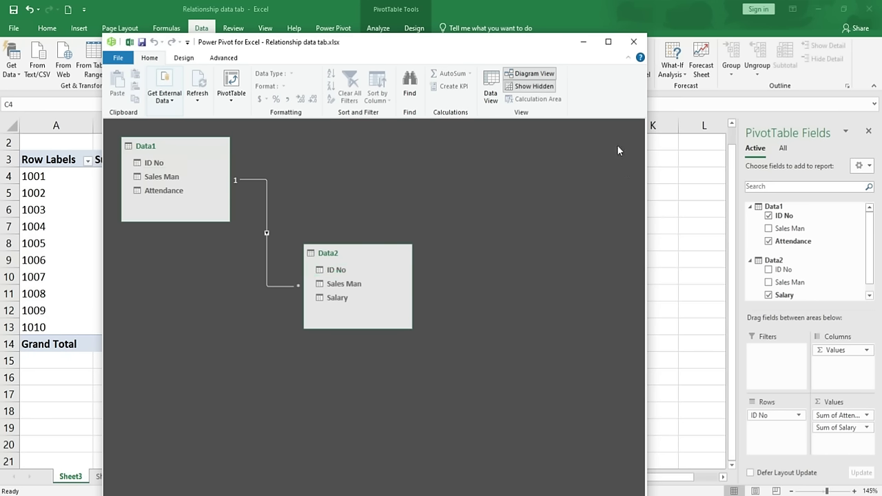
click(633, 42)
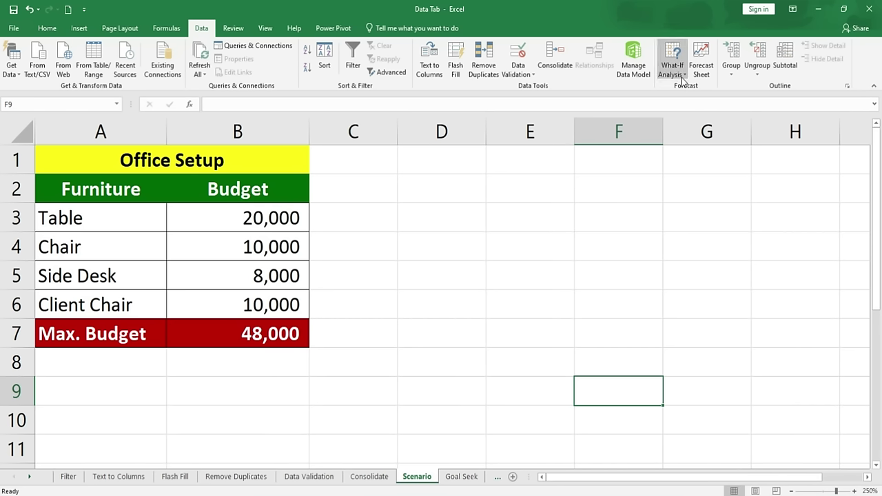
Review the Office Setup items Table, Chair, Side Desk and Client Chair with their 20,000 and 10,000 budgets.
click(672, 69)
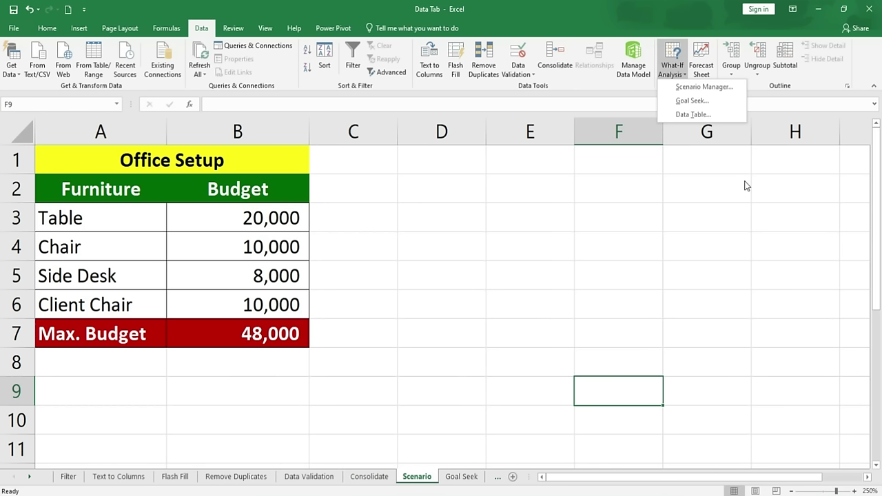
click(77, 249)
click(79, 280)
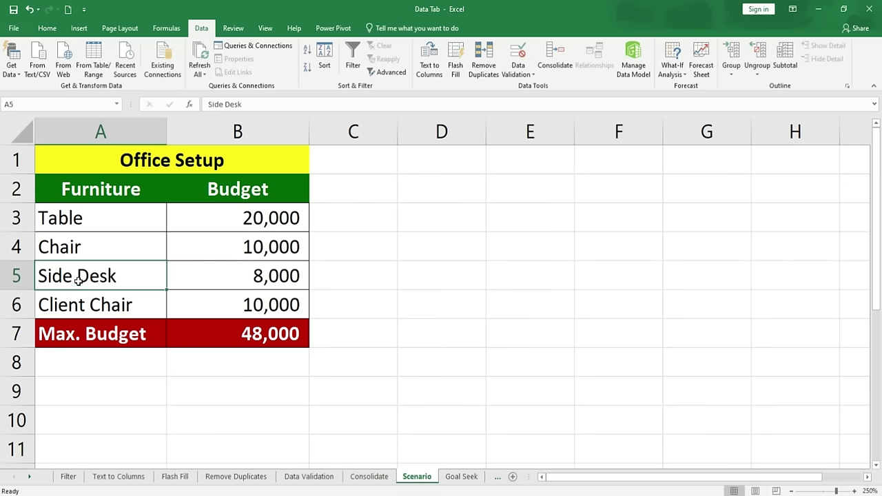
click(81, 304)
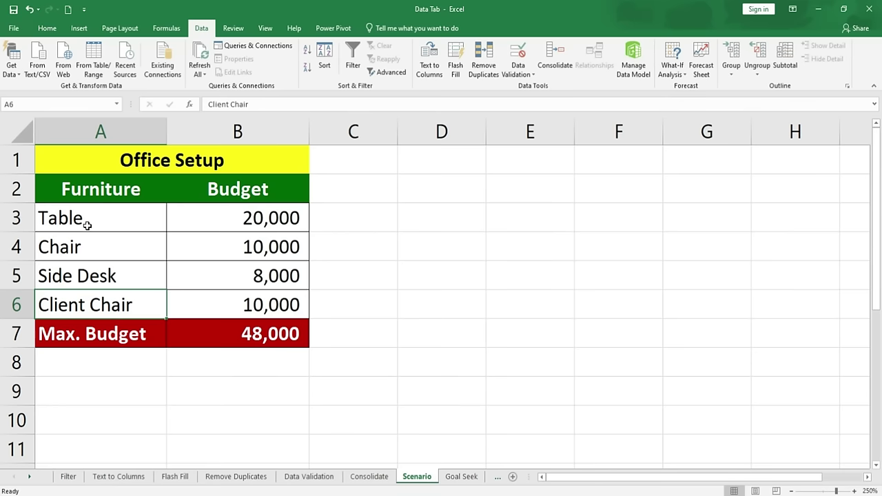
click(88, 225)
click(214, 214)
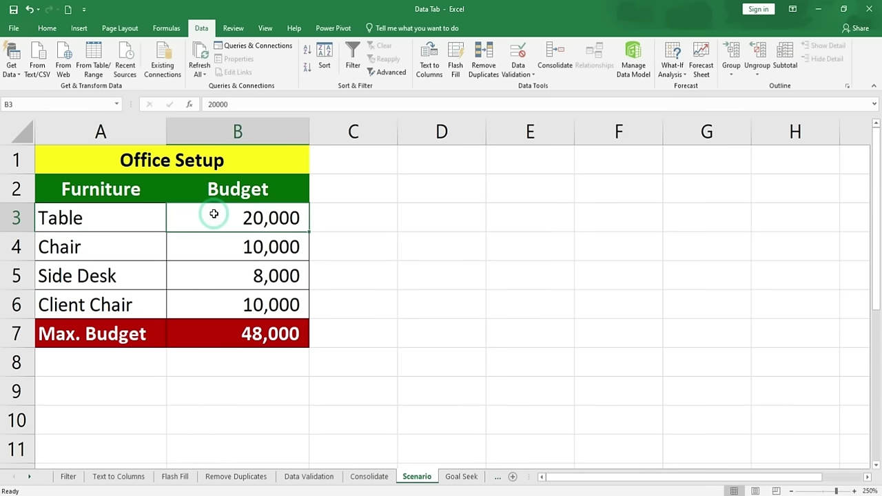
click(146, 247)
click(214, 247)
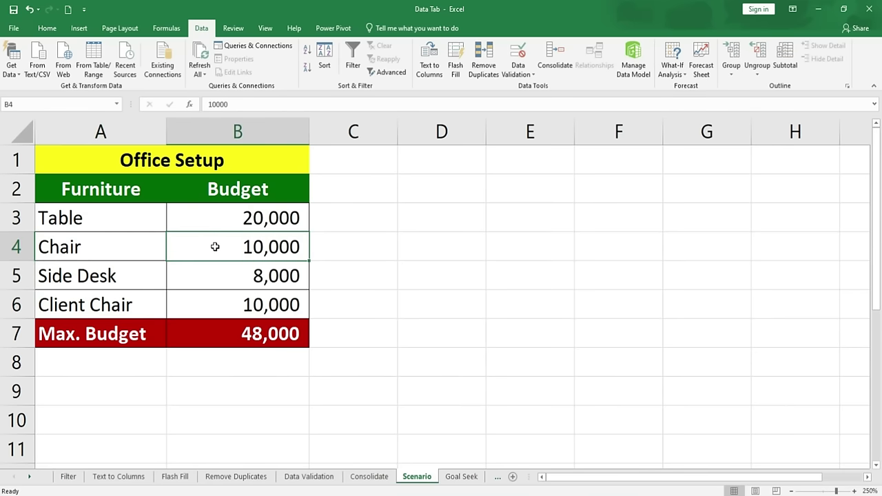
click(147, 270)
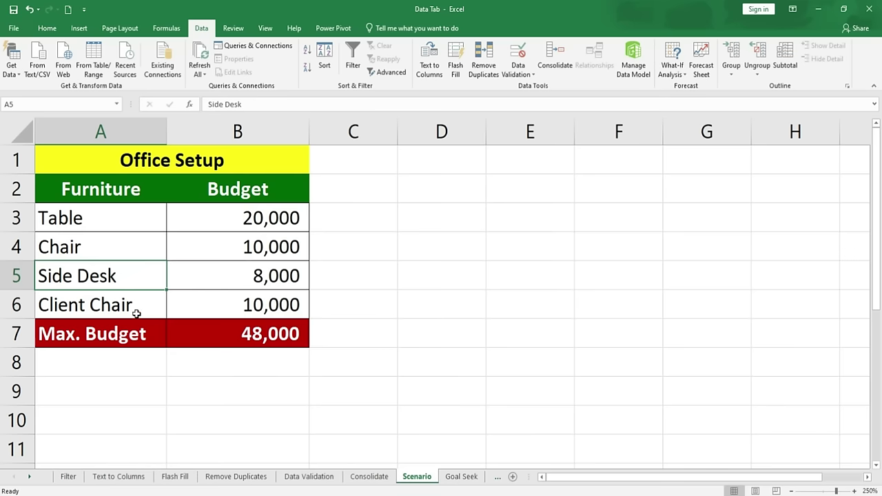
click(246, 306)
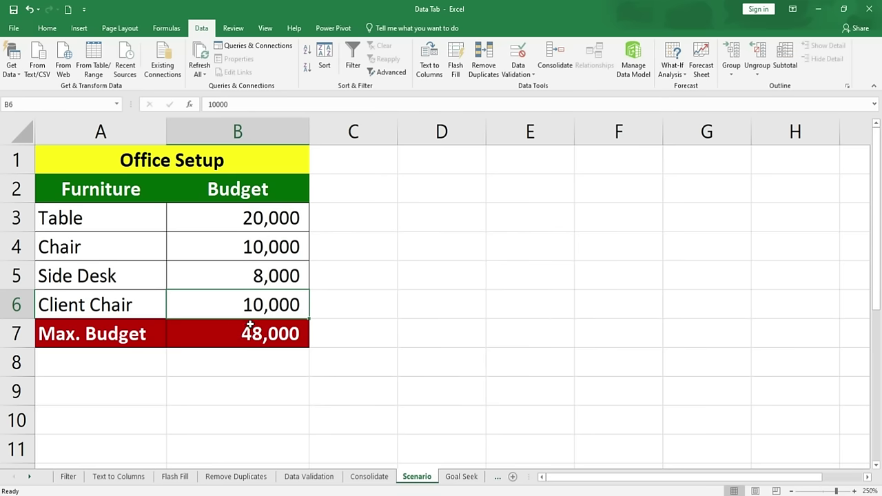
In Scenario Manager, add a scenario named Low_Range with changing cells B3:B6.
click(678, 74)
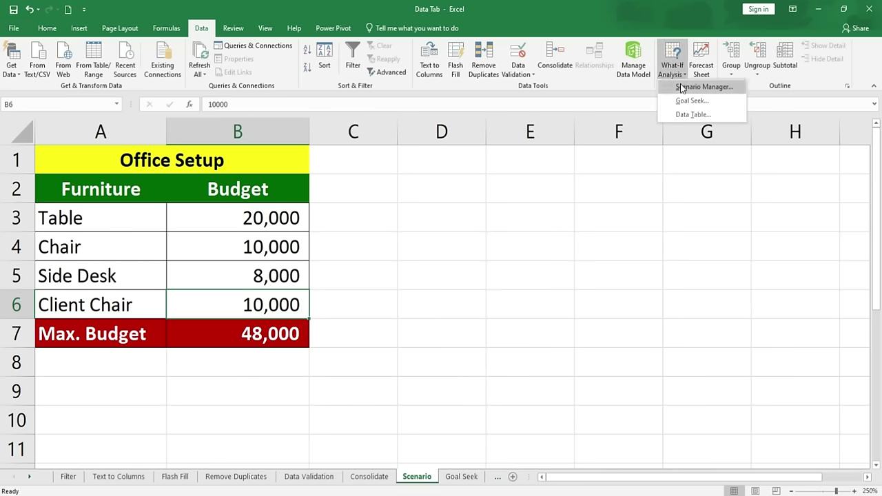
click(682, 86)
drag(620, 89, 490, 173)
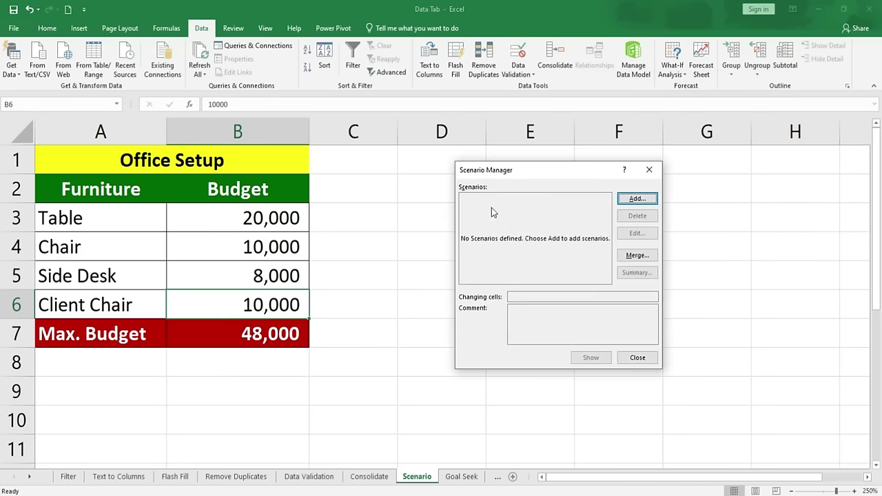
click(637, 199)
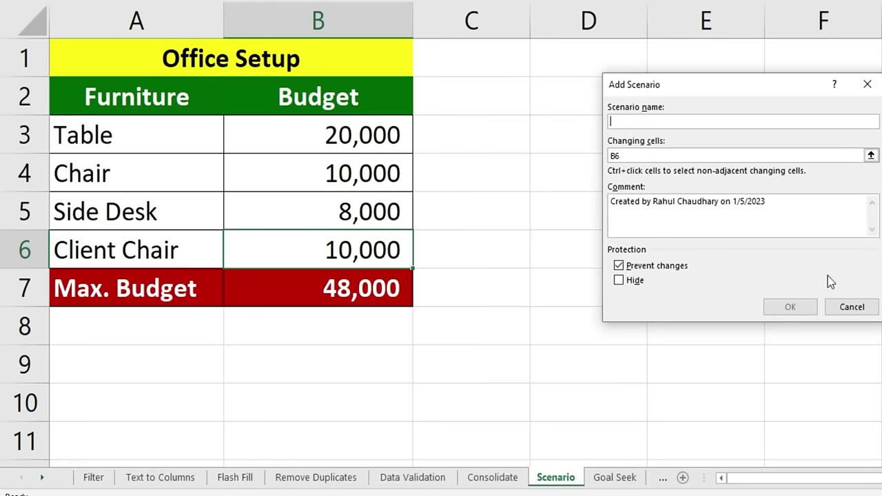
text(LOw)
key(BackSpace)
key(BackSpace)
text(OW)
key(BackSpace)
key(BackSpace)
text(ow_Range)
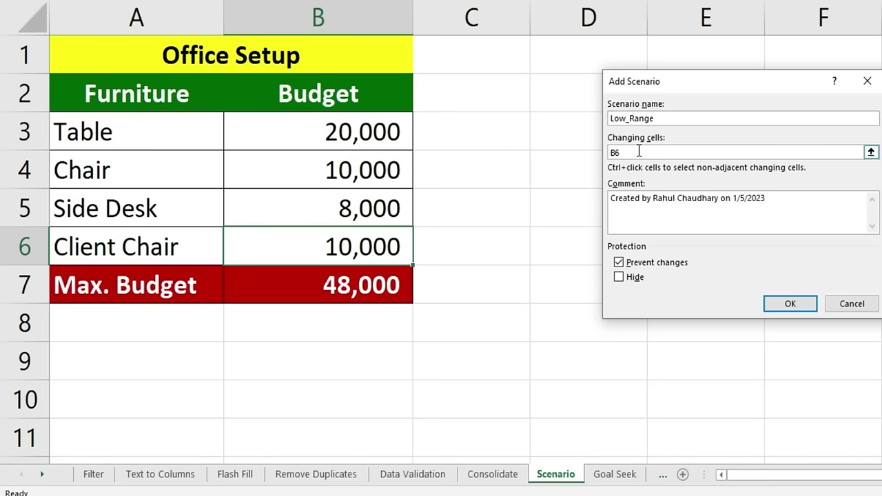
click(638, 150)
drag(374, 134, 365, 248)
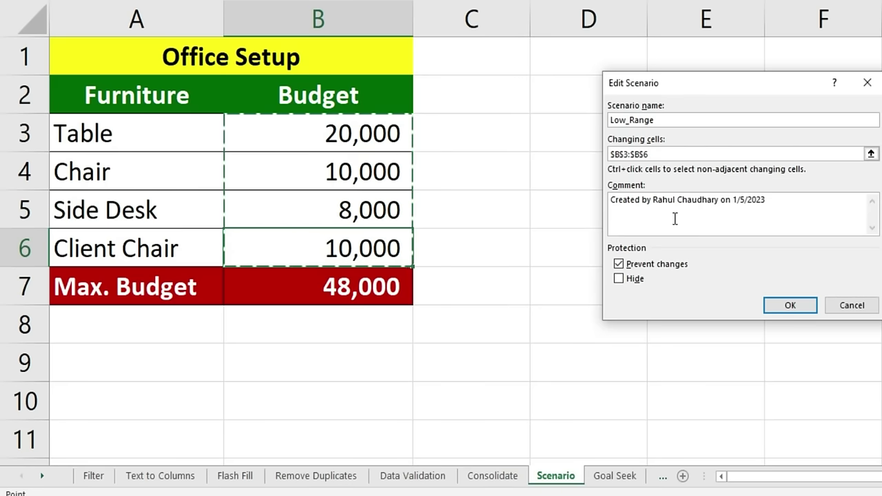
click(790, 307)
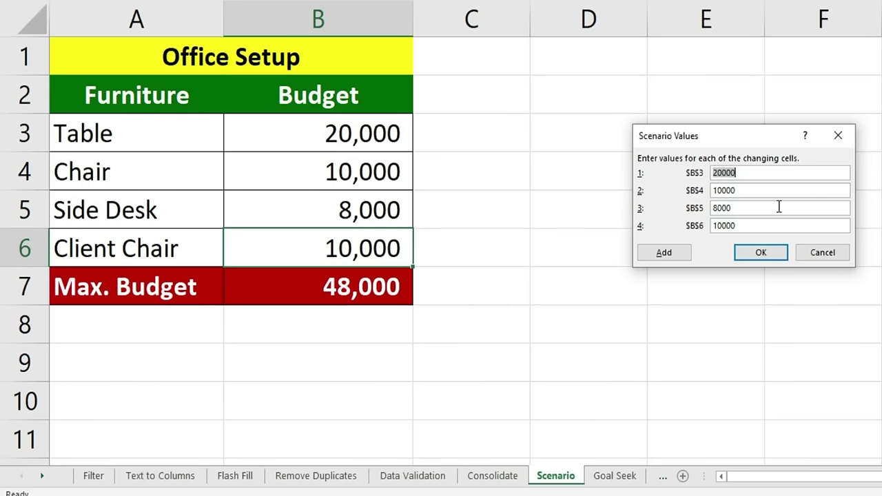
Enter Low_Range values 10000, 5500, 4000 and 6000 for B3:B6 and save.
text(10000)
key(Tab)
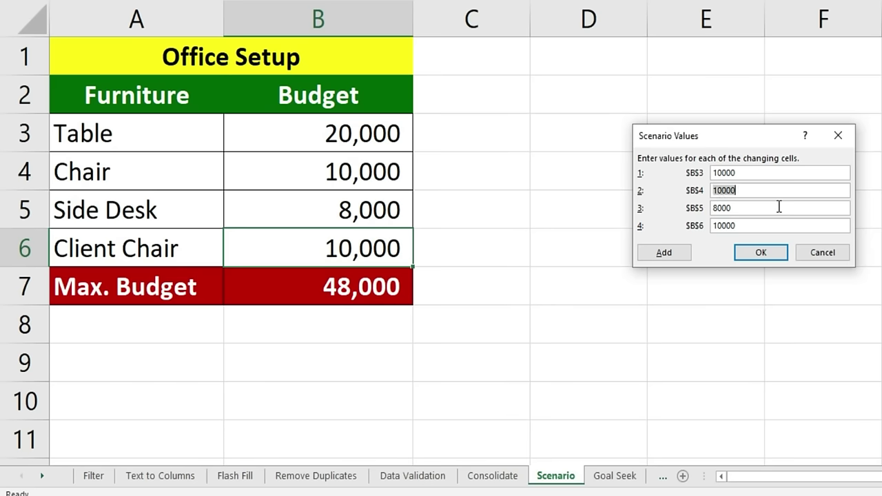
text(5500)
key(Tab)
text(4000)
key(Tab)
text(6000)
click(760, 252)
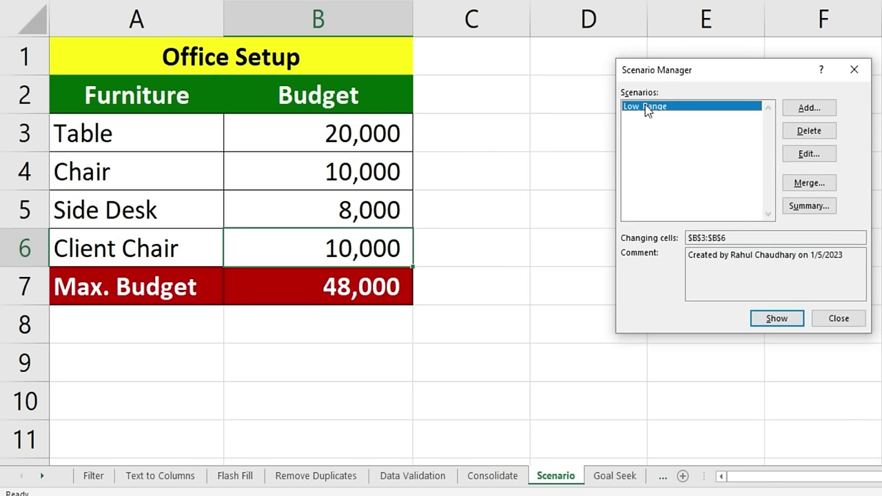
Add a scenario named Mid_Range, keeping changing cells B3:B6.
click(802, 110)
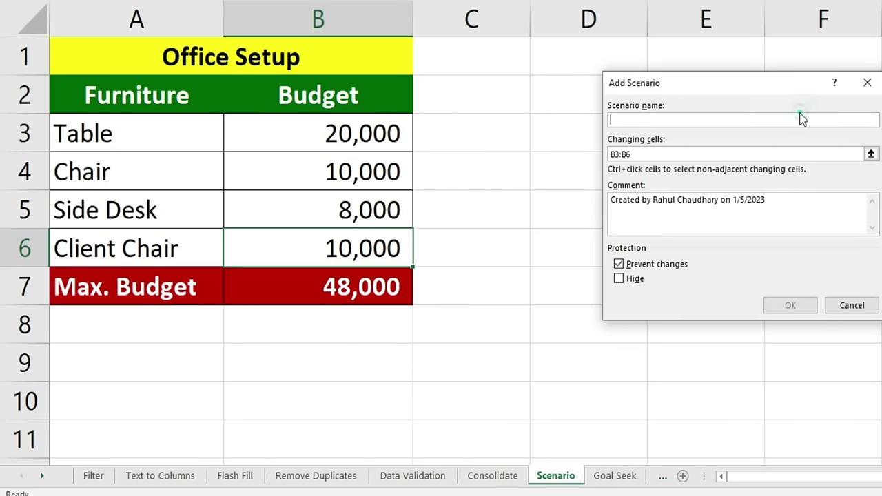
text(Mid)
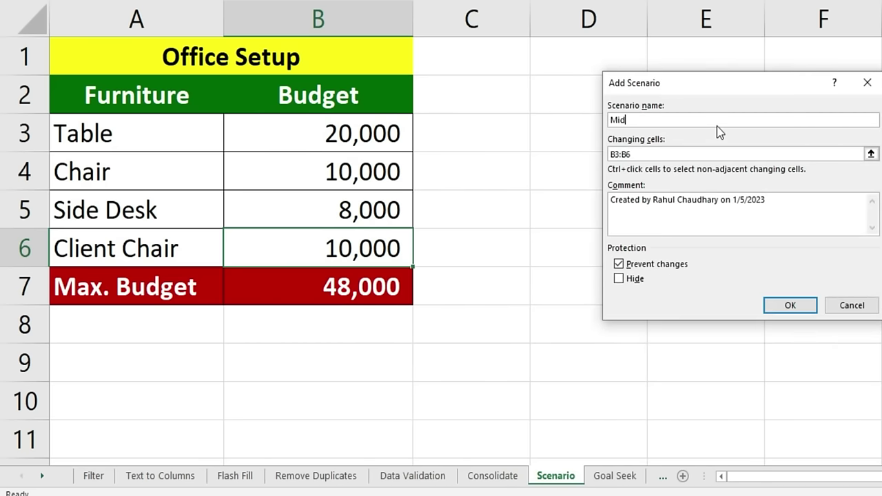
text(_Range)
key(Tab)
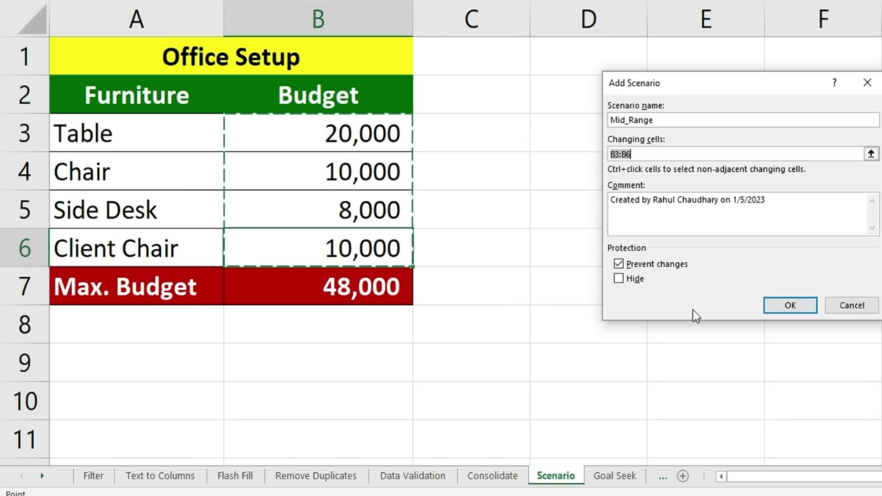
click(791, 306)
Enter Mid_Range values 15000, 6000, 5800 and 8000 for B3:B6 and save.
key(BackSpace)
text(15000)
key(Tab)
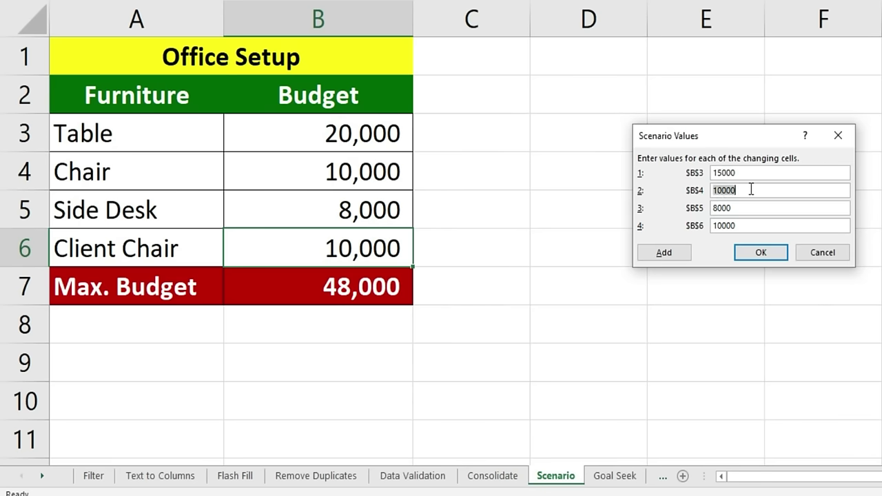
text(6000)
key(Tab)
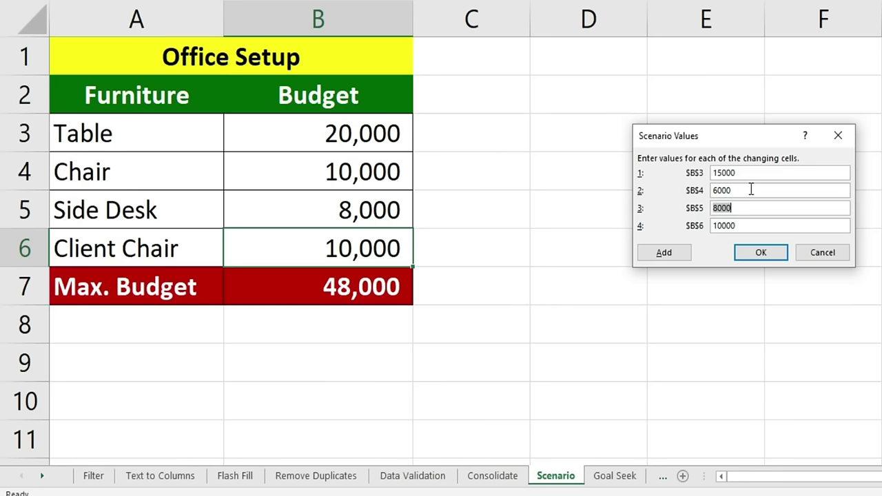
text(5800)
key(Tab)
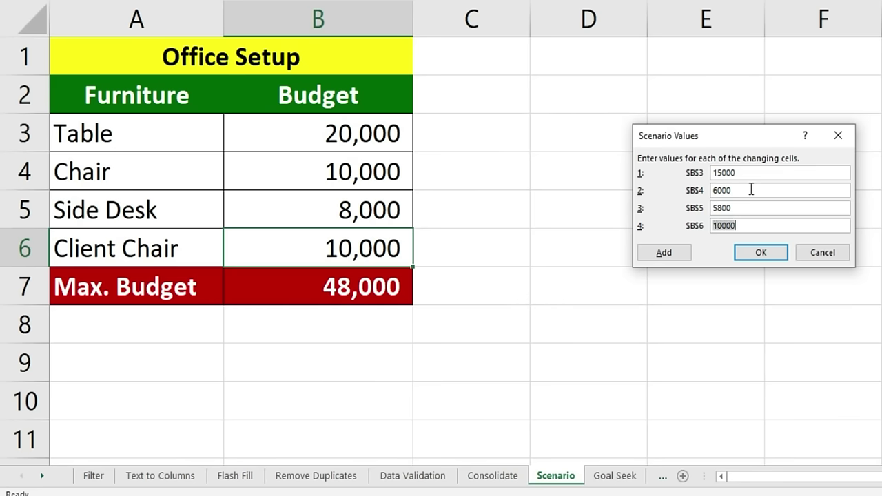
text(8000)
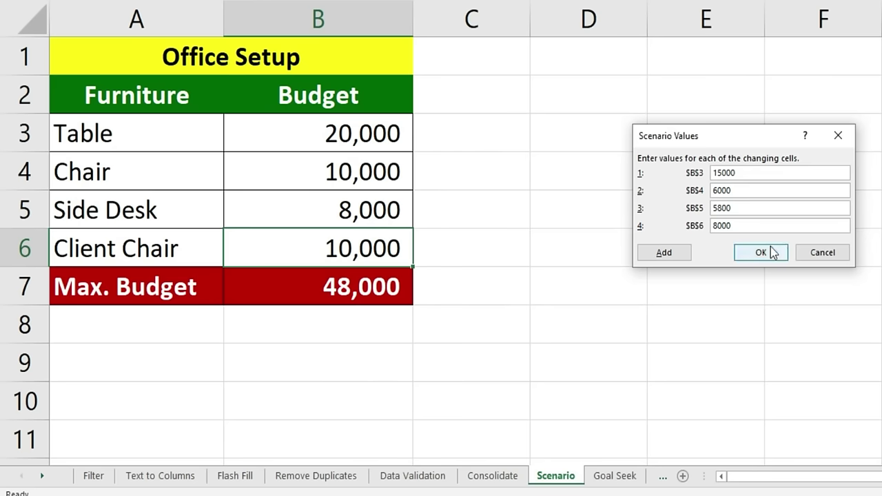
click(770, 253)
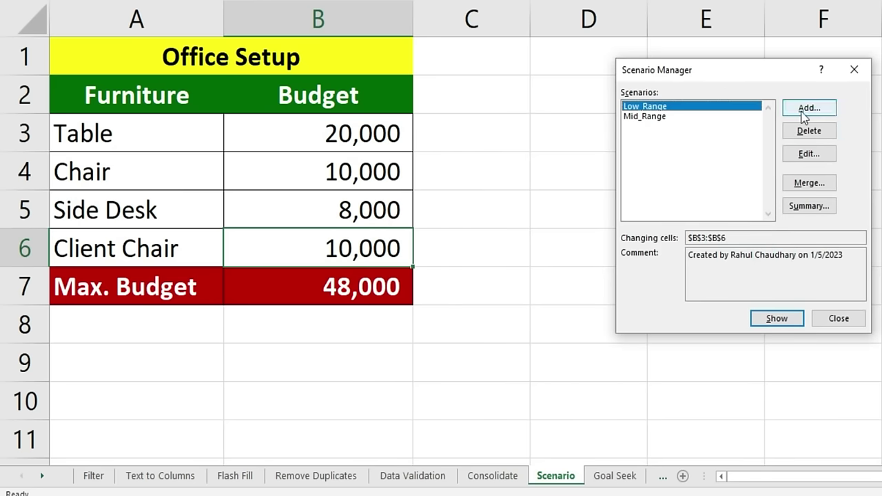
Add a scenario named High_Range, keeping changing cells B3:B6.
click(805, 111)
text(High_Range)
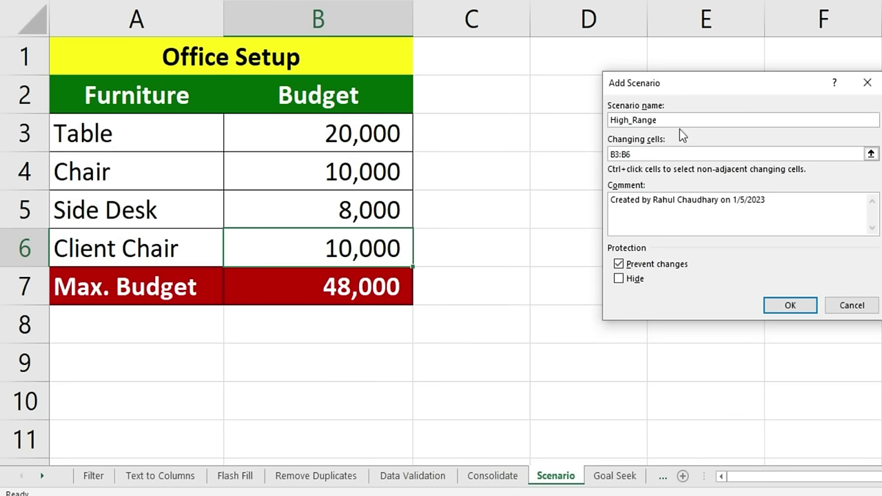
key(Tab)
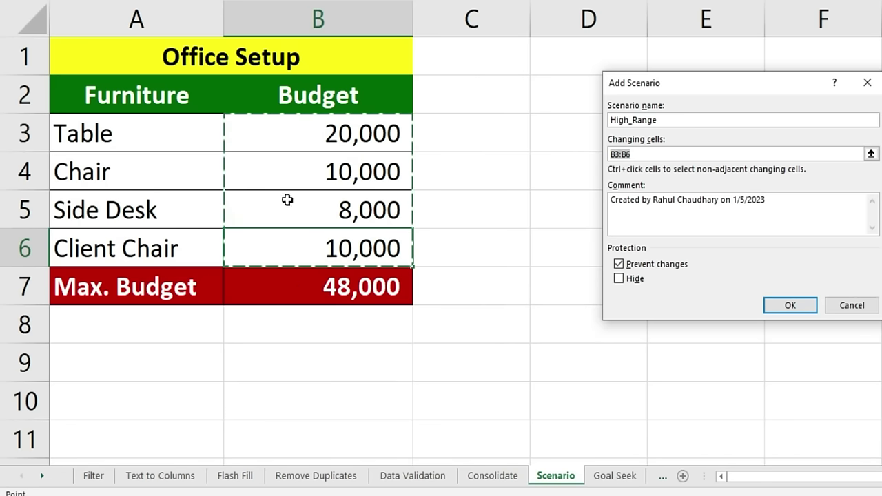
click(803, 308)
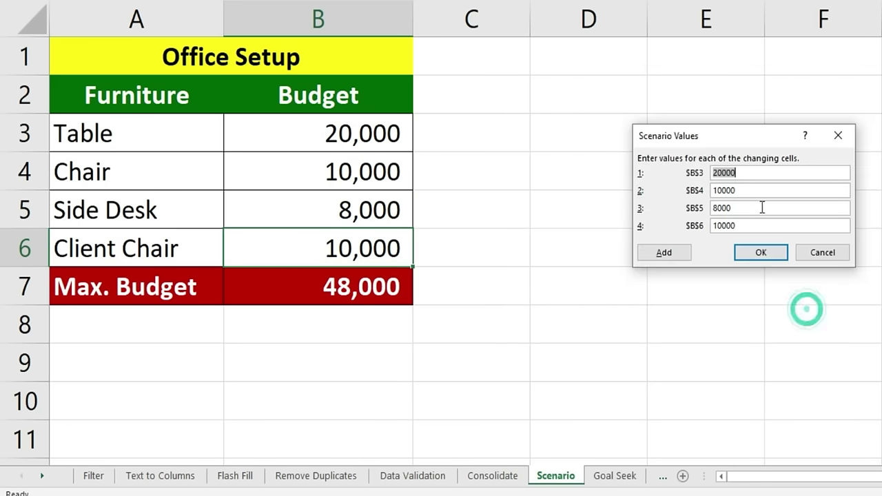
Enter High_Range values 18000, 9000, 8000 and 9500 for B3:B6 and save.
text(18000)
key(Tab)
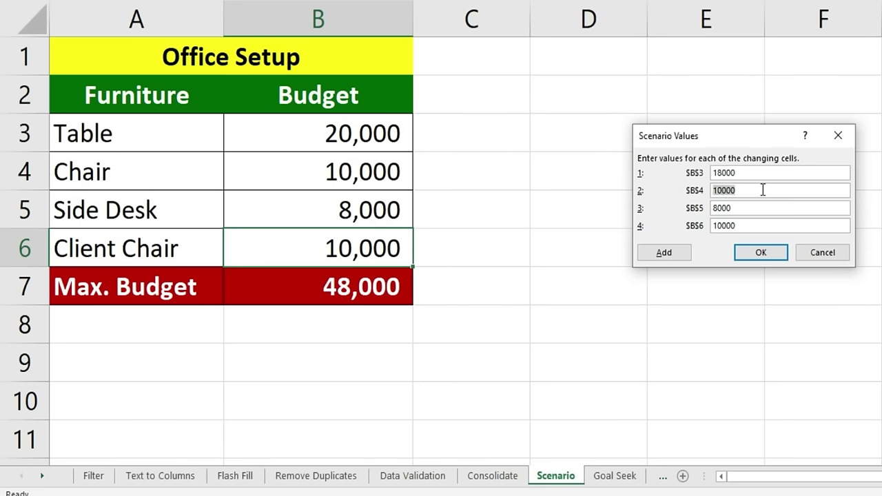
text(9000)
key(Tab)
text(8000)
key(Tab)
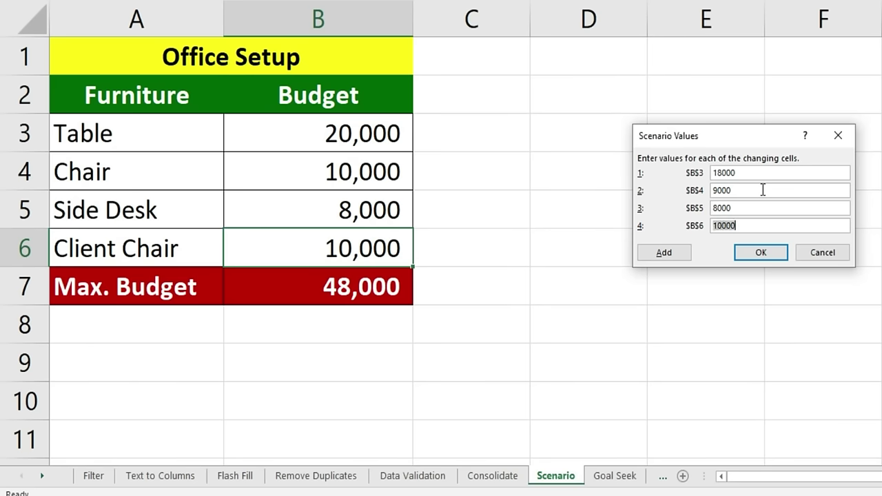
text(9500)
click(758, 252)
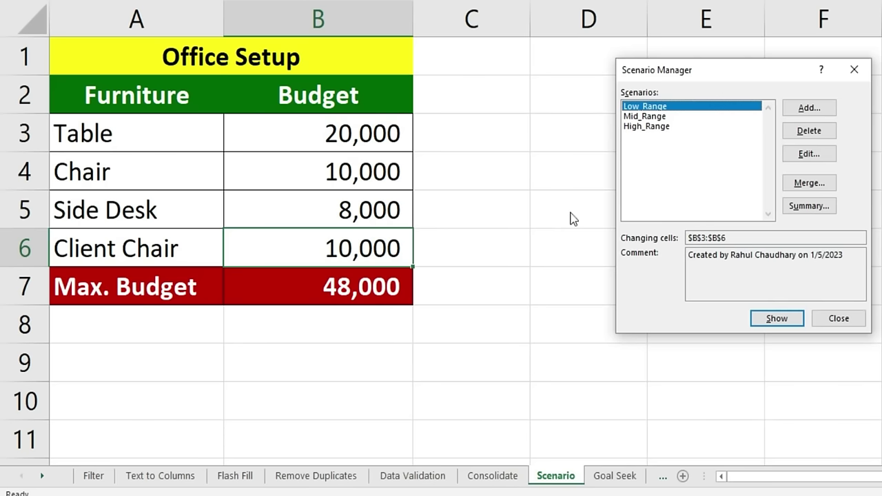
Generate a Scenario Summary report using result cell B7.
click(813, 207)
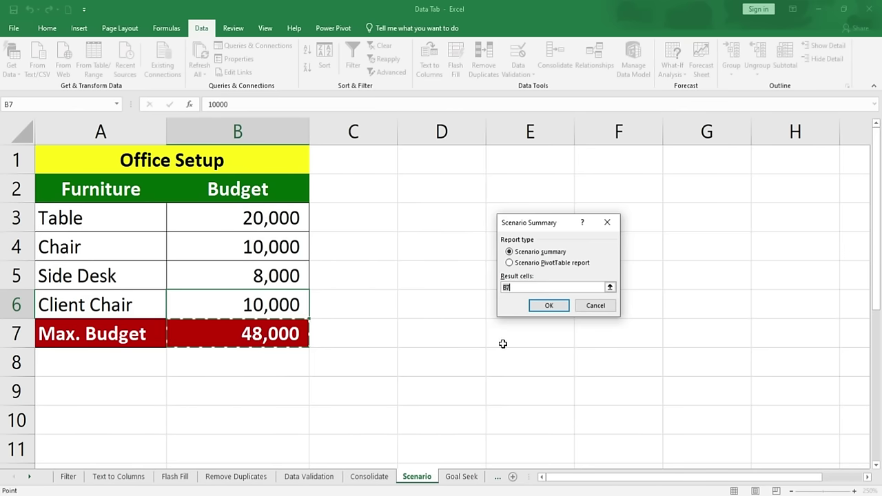
click(550, 308)
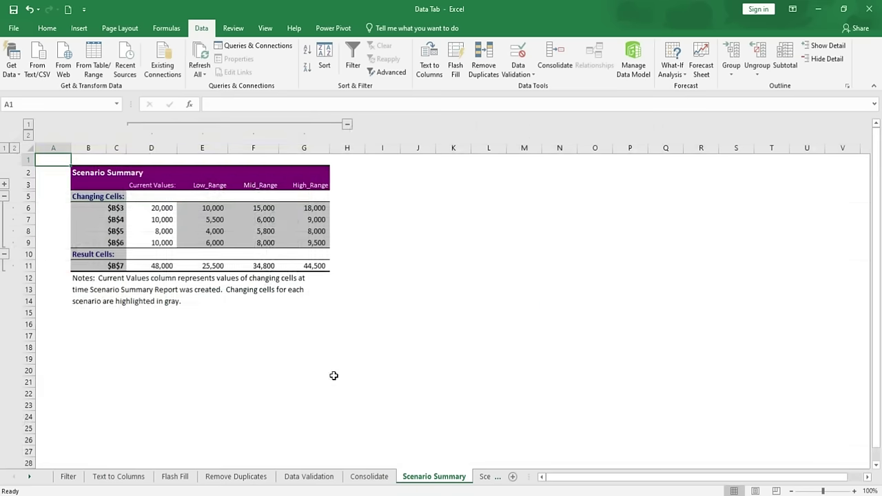
ctrl+scroll(264, 413, up, 6)
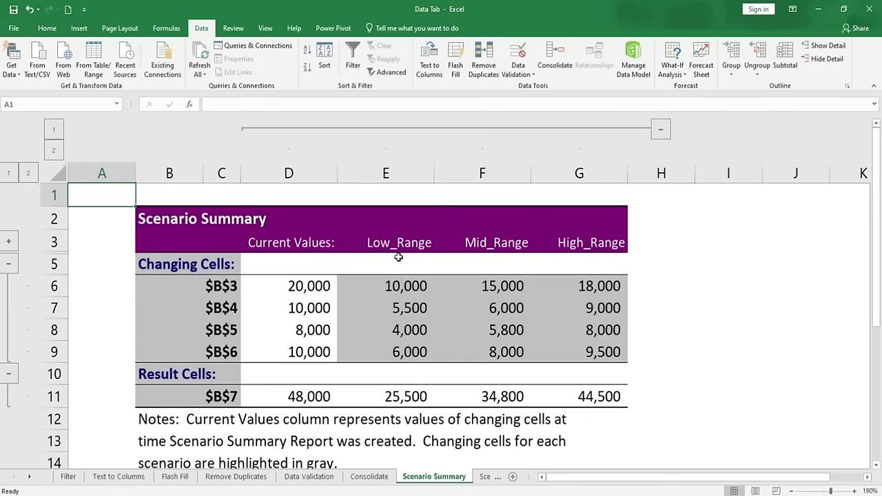
Compare the scenario totals 25,500, 34,800 and 44,500 against the current 48,000.
drag(402, 289, 398, 365)
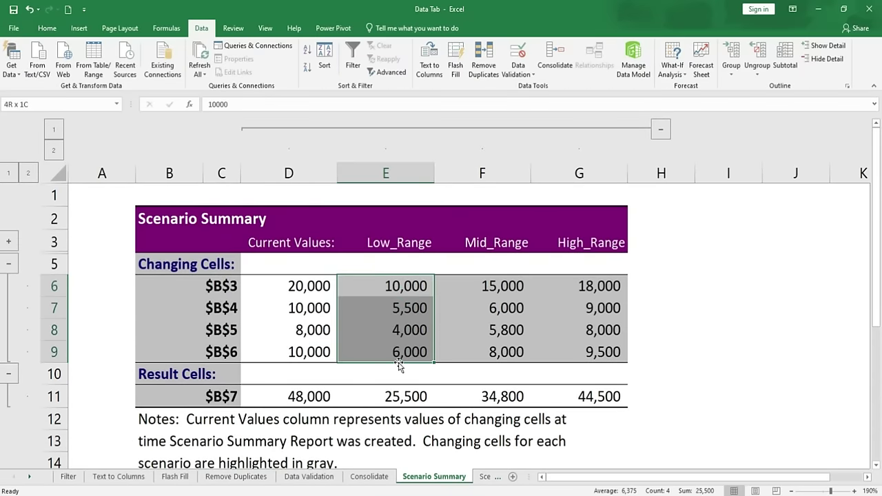
click(407, 398)
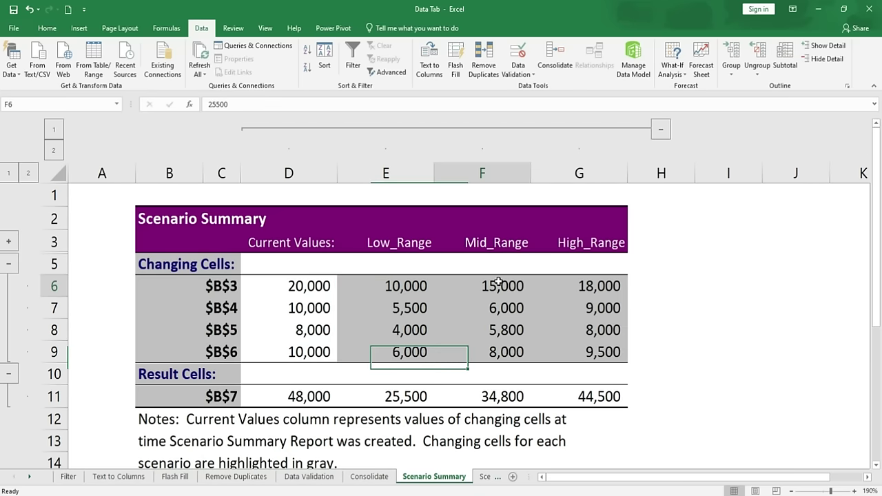
drag(496, 285, 496, 350)
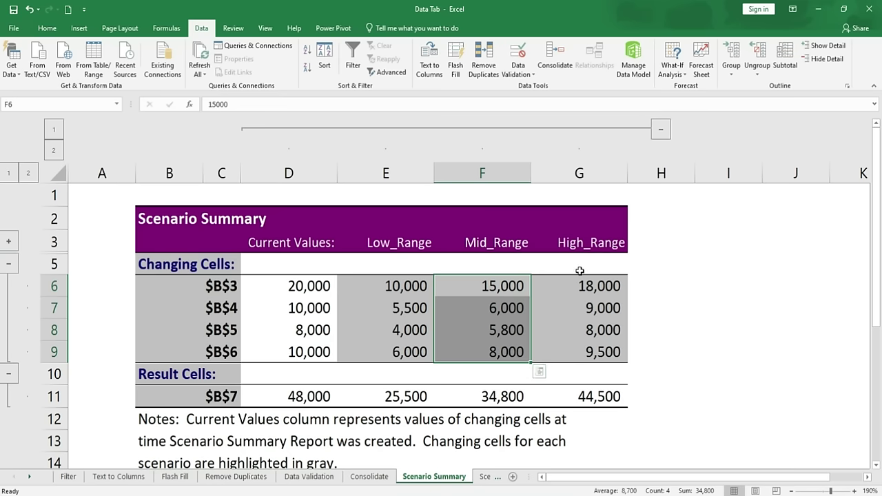
drag(590, 285, 590, 351)
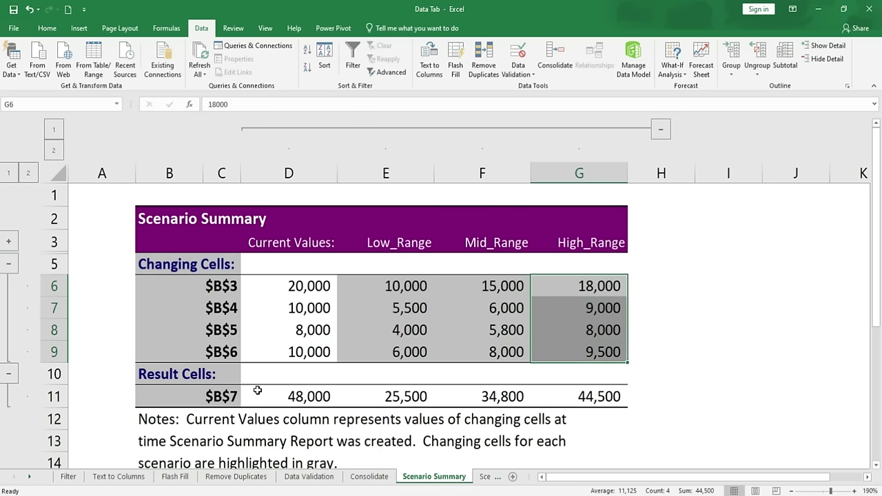
click(306, 397)
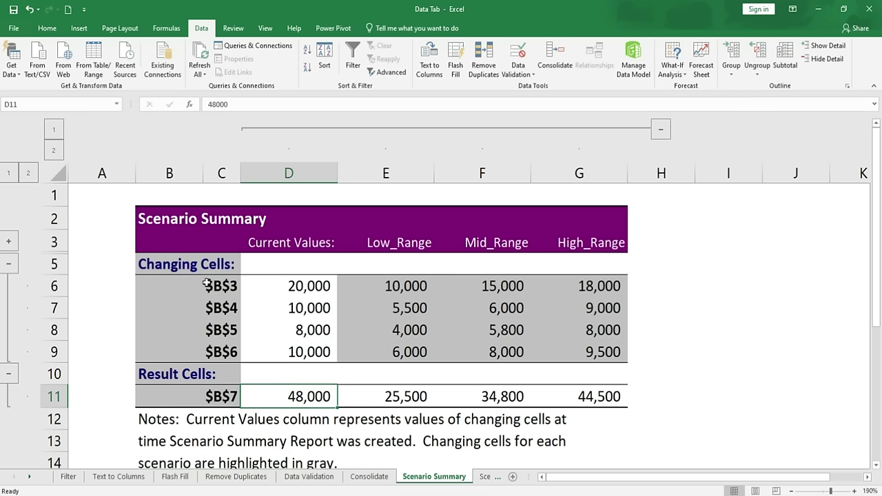
click(212, 264)
click(163, 264)
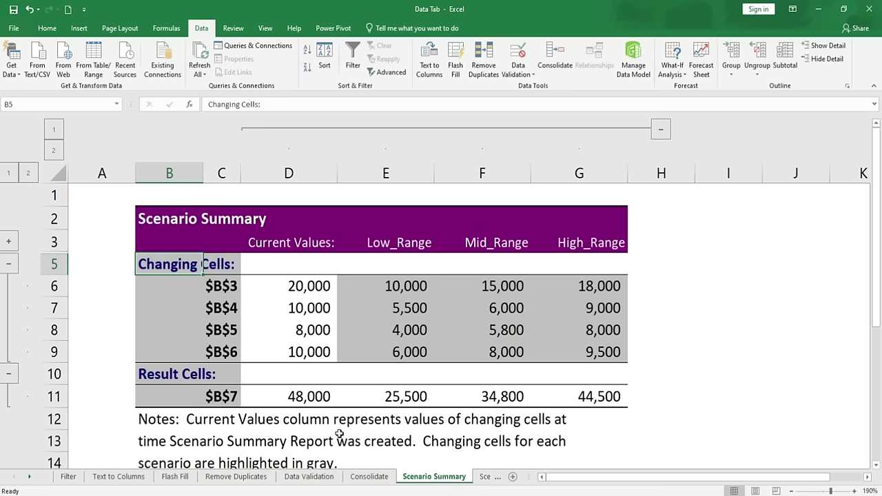
On the budget sheet, name cell B3 'Table' and cell B4 'Chair'.
click(485, 477)
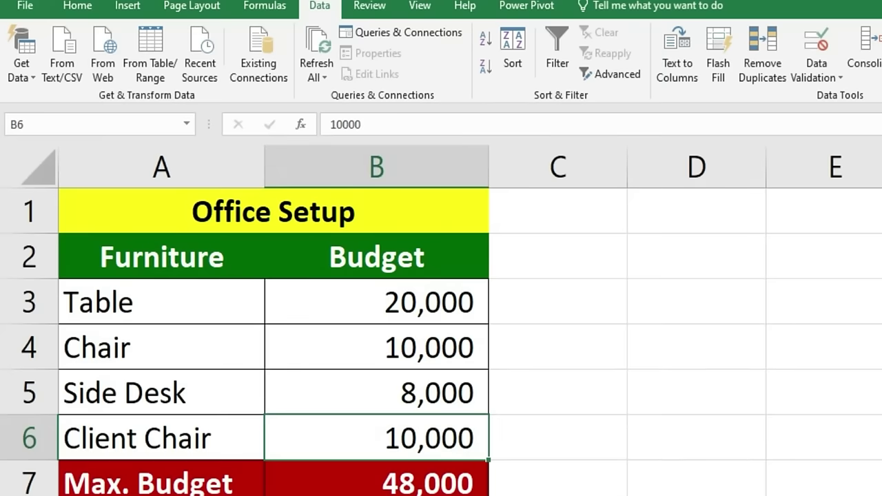
click(389, 296)
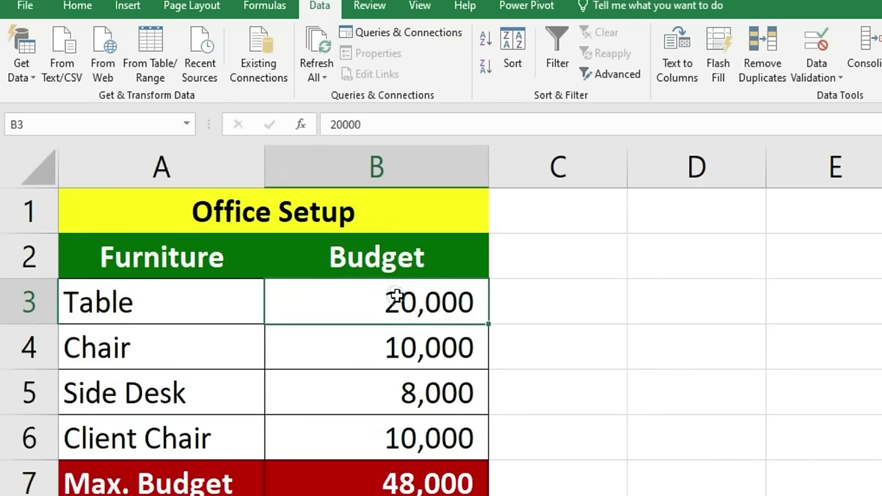
click(97, 125)
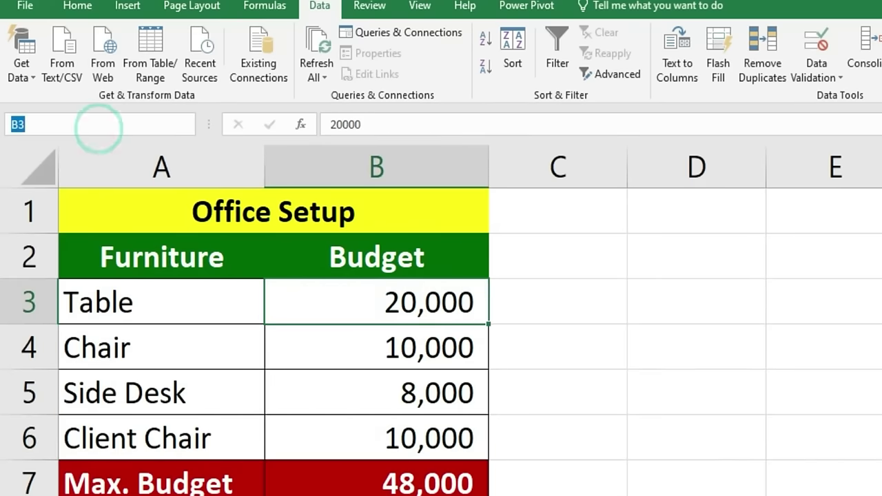
text(Table)
key(BackSpace)
key(BackSpace)
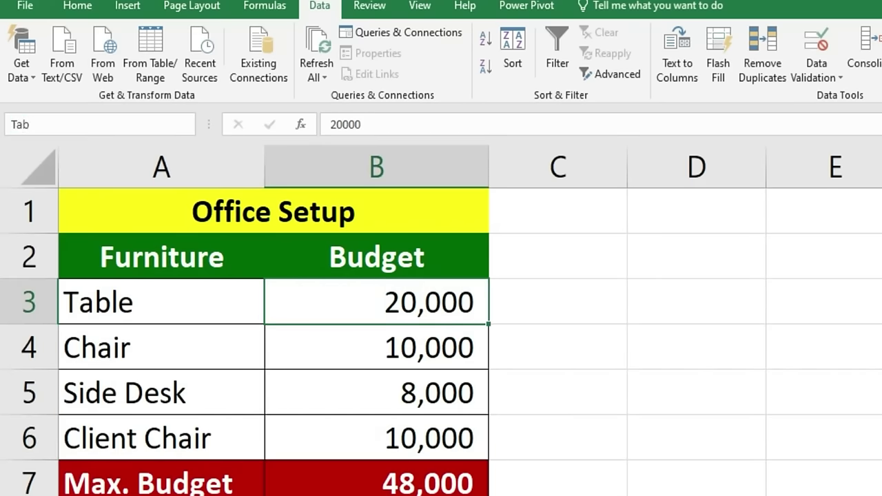
text(le)
key(Return)
click(381, 358)
click(75, 124)
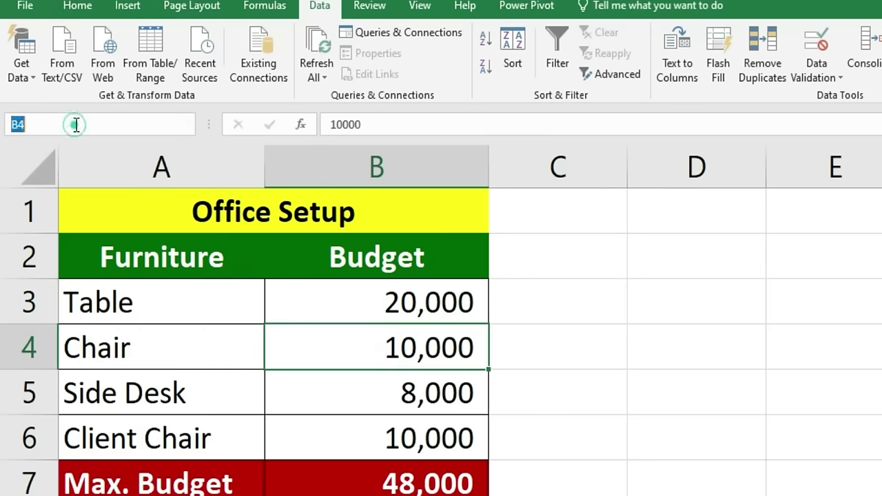
text(Chair)
key(Return)
Name cell B5 'Side_Desk' and cell B6 'Client_Chair'.
click(388, 384)
click(56, 124)
text(Side_Desk)
key(Return)
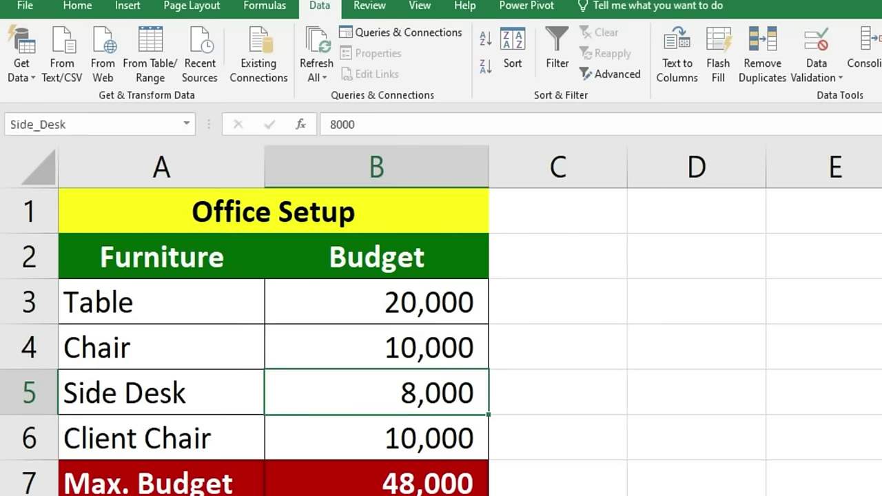
click(413, 427)
click(87, 124)
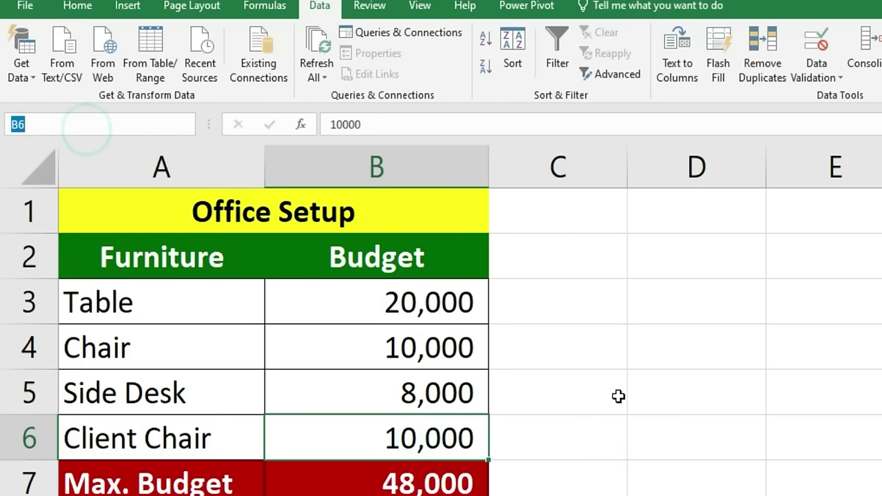
text(Client_Chair)
key(Return)
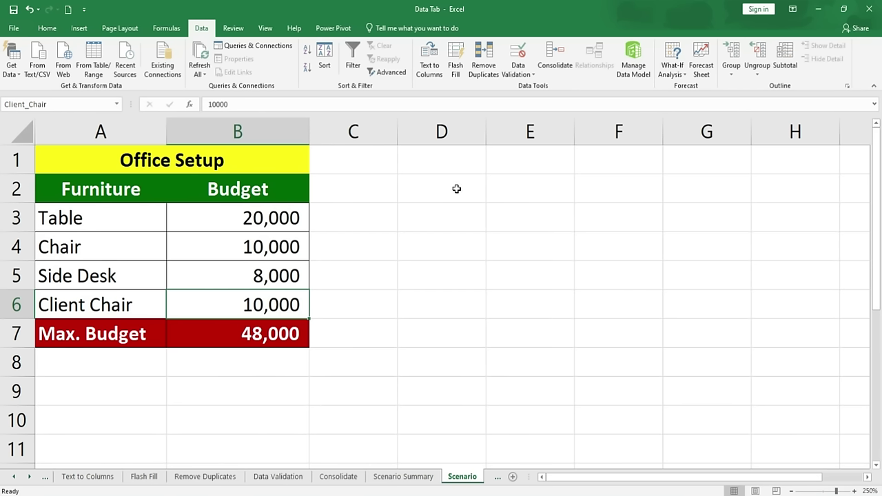
Generate a new Scenario Summary report with result cell B7, now using the cell names.
click(674, 69)
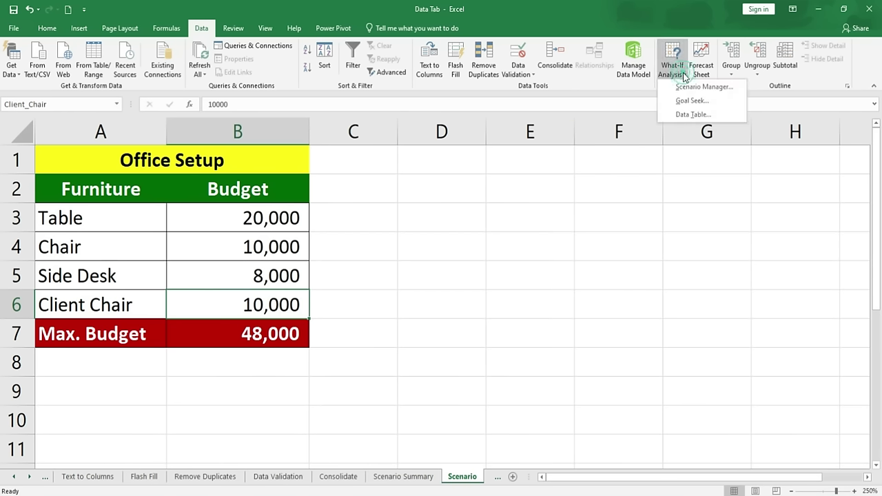
click(691, 87)
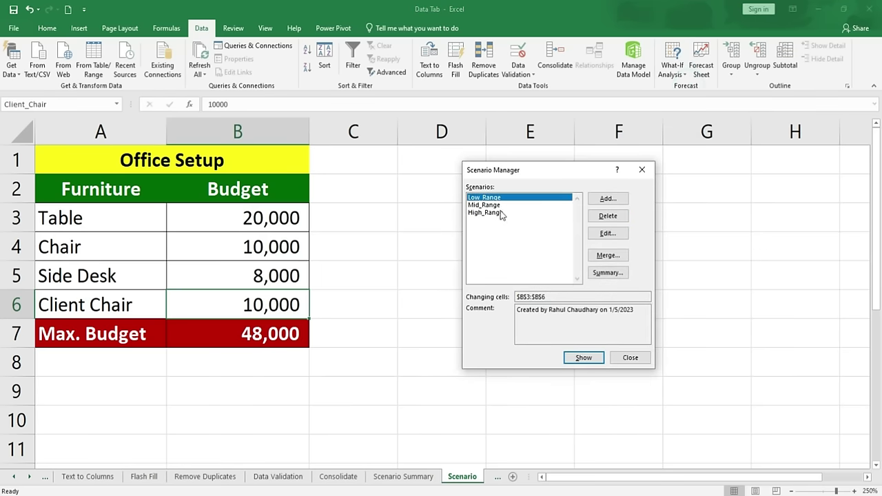
click(608, 273)
click(551, 305)
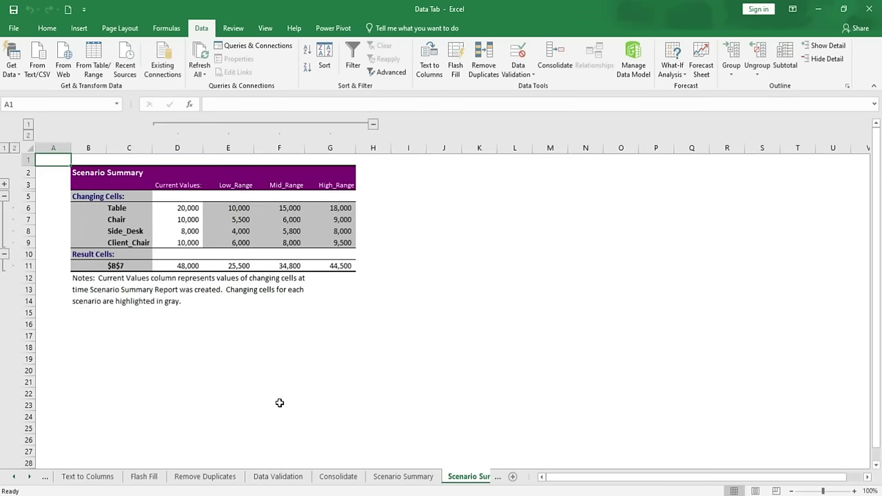
scroll(281, 400, up, 5)
Relabel the Changing Cells heading as 'Market Cose of Office Accessories' and review the report headings.
click(203, 272)
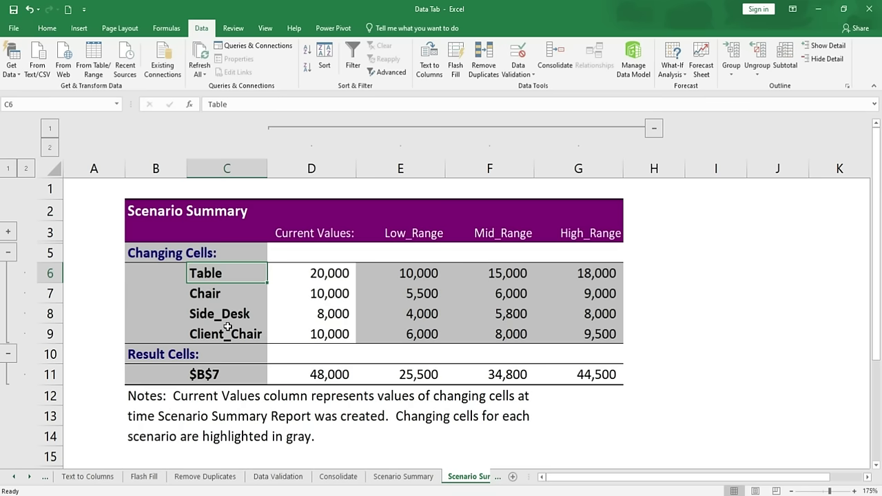
click(150, 259)
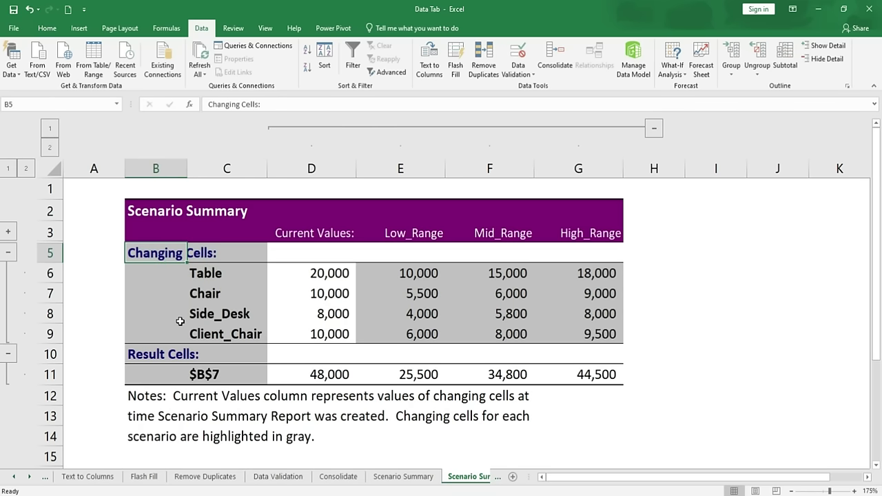
drag(257, 104, 209, 104)
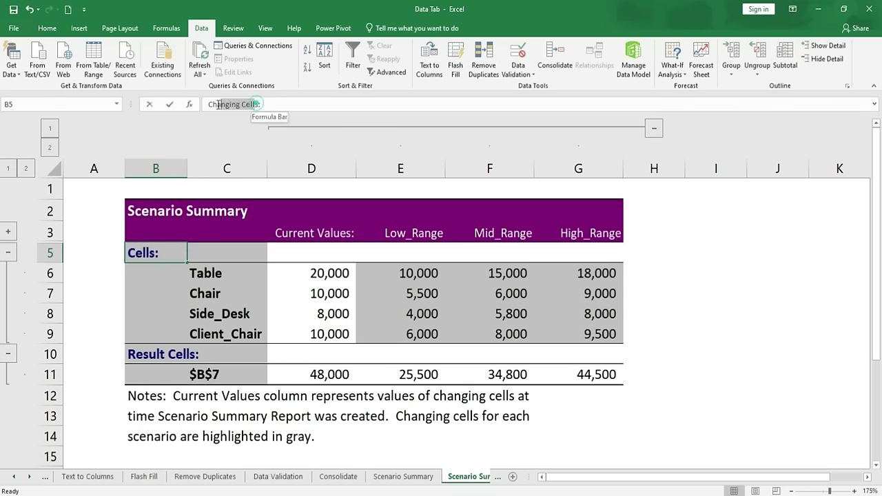
key(BackSpace)
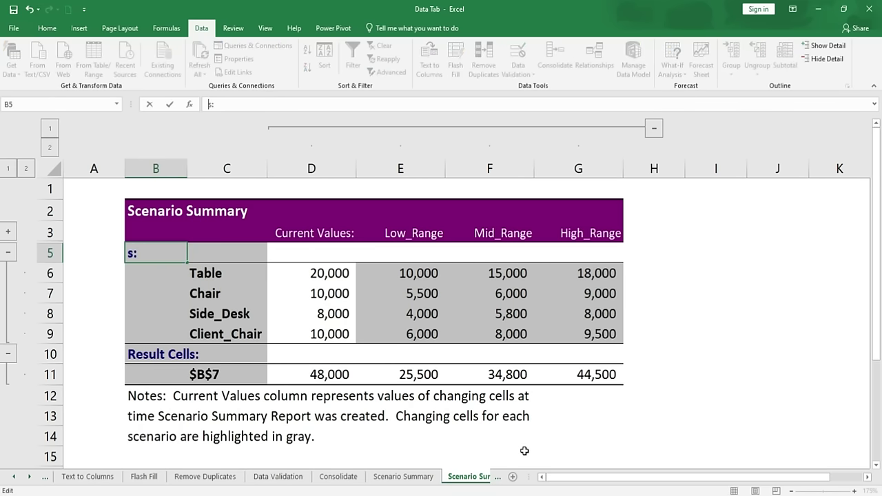
text(Market Cose of Office Acc)
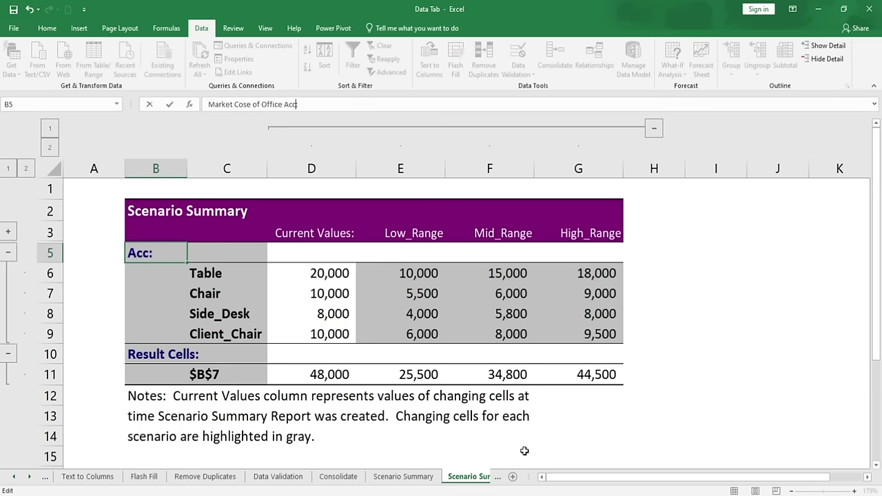
text(essories)
click(261, 317)
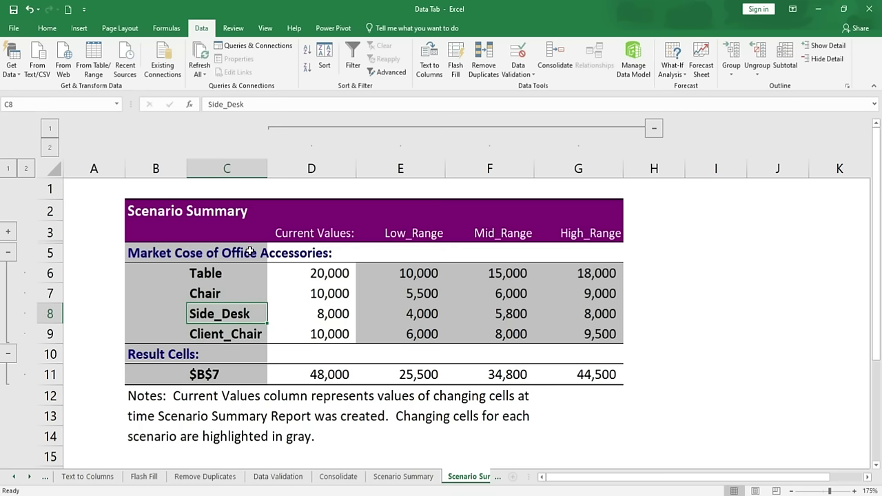
click(160, 353)
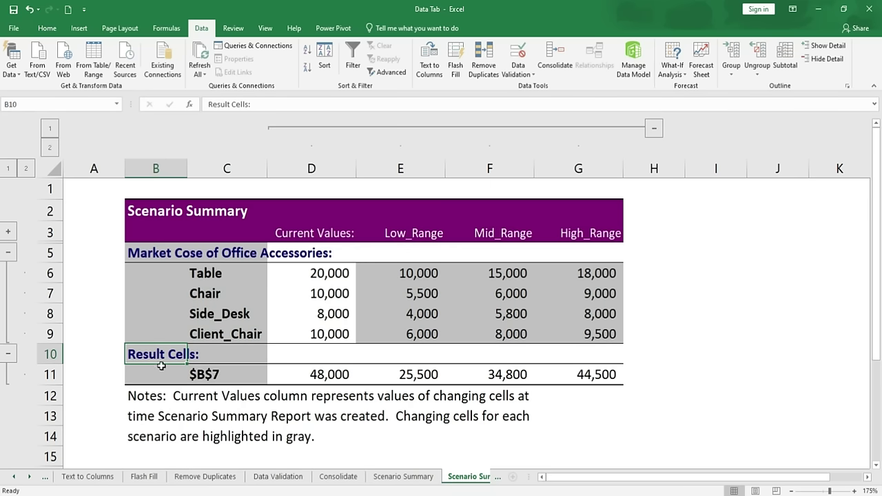
click(296, 233)
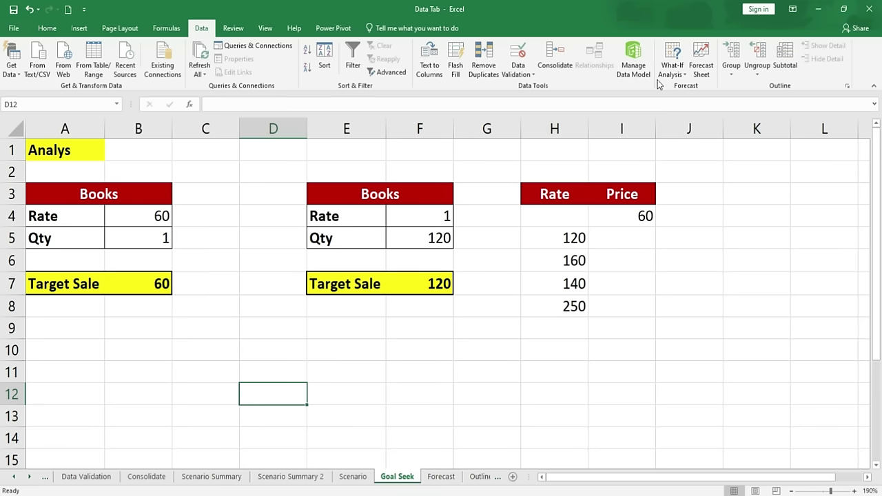
click(674, 74)
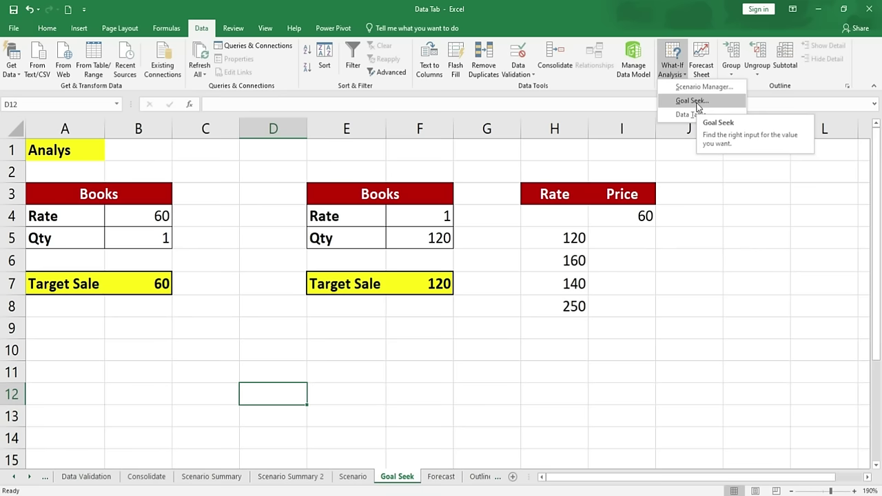
On the Goal Seek sheet, undo the last change and select Target Sale cell B7.
click(131, 359)
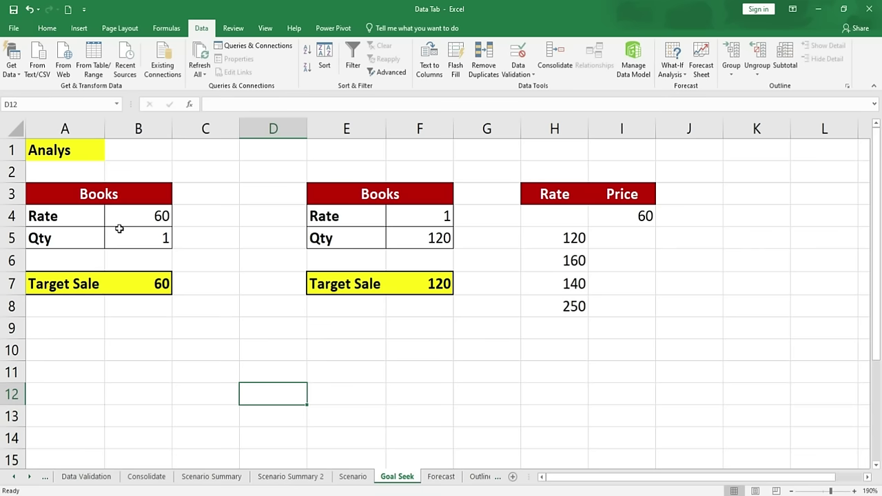
click(165, 213)
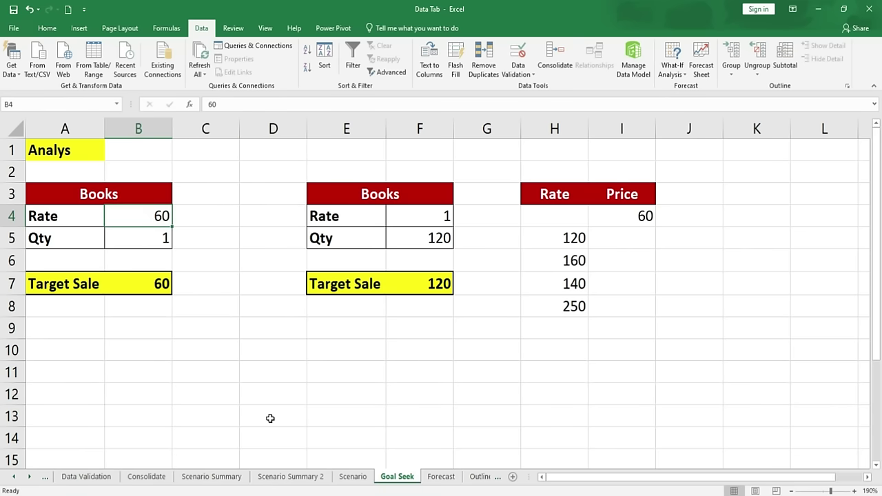
key(ctrl+z)
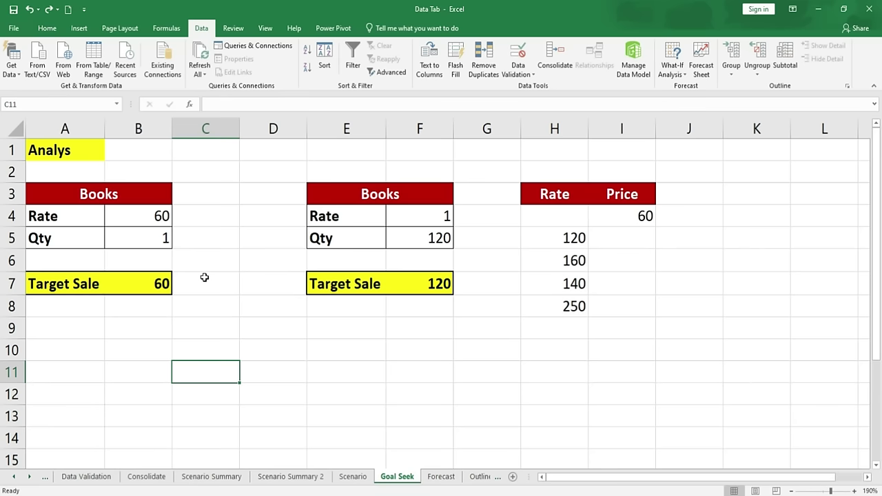
click(138, 283)
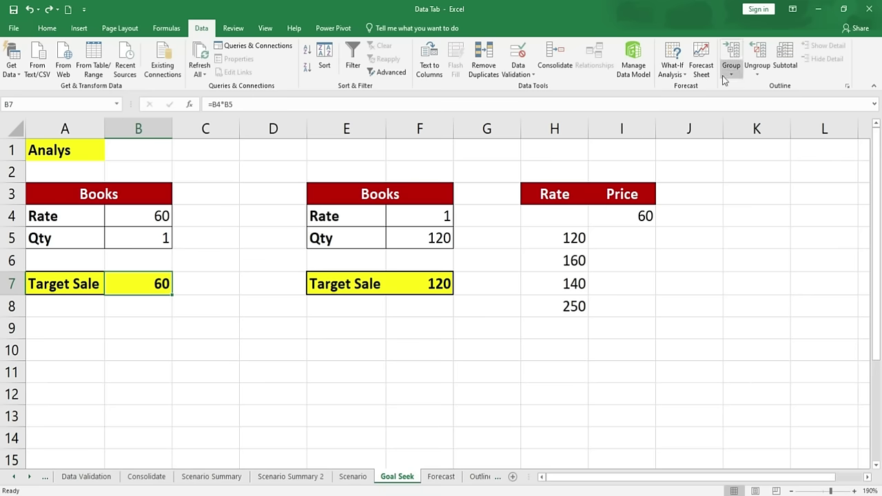
Goal Seek B7 to 2400 by changing Qty cell B5, giving Qty 40.
click(684, 76)
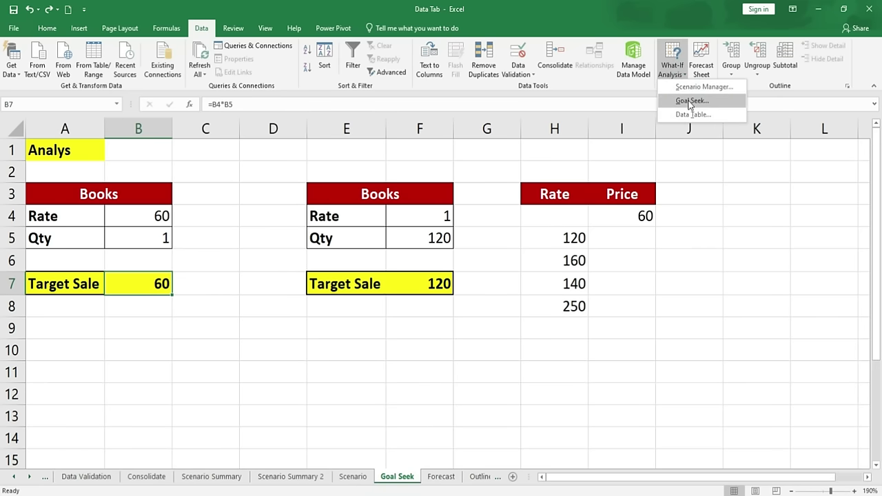
click(692, 101)
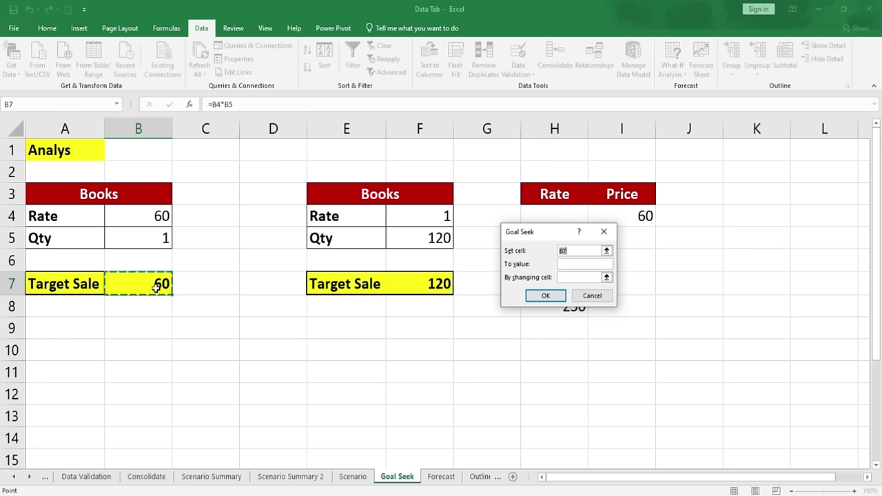
key(Tab)
text(2400)
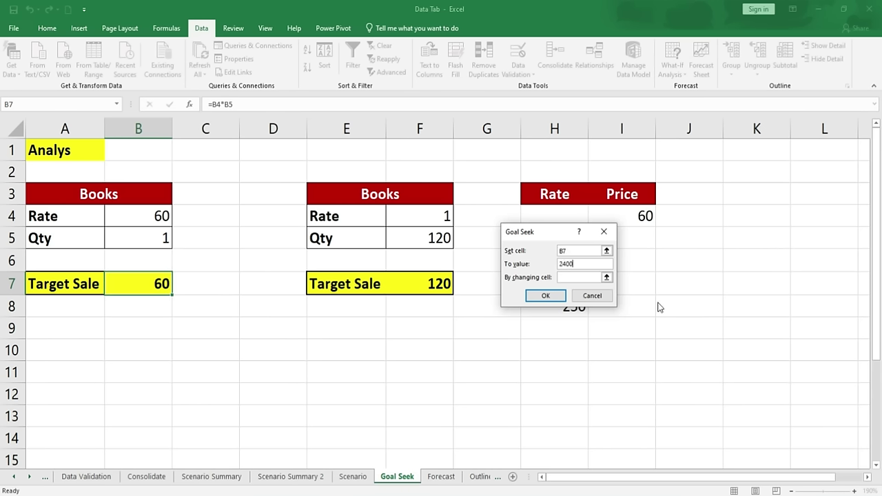
click(582, 277)
click(124, 244)
click(124, 244)
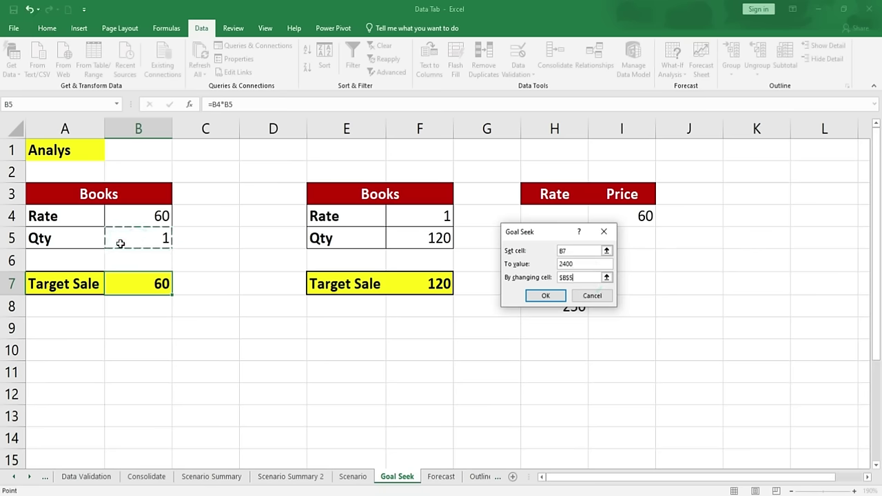
key(Return)
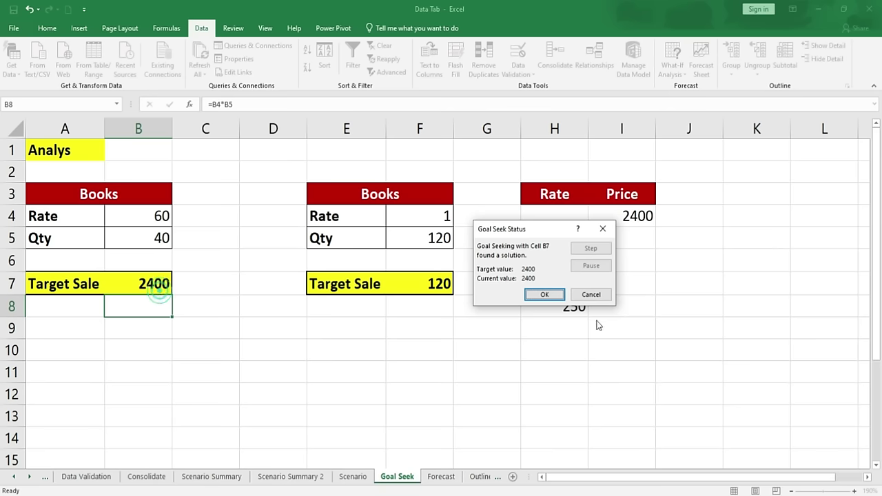
click(544, 295)
click(190, 370)
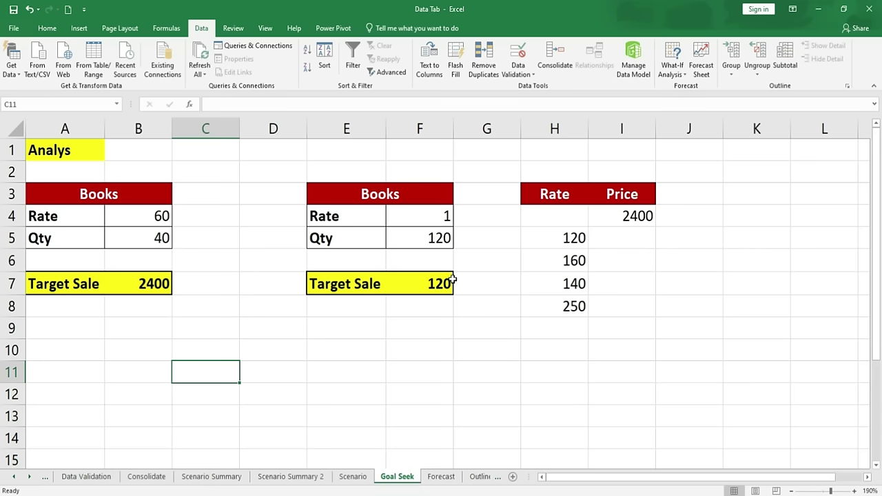
Goal Seek F7 to 3600 by changing Rate cell F4, and accept the solution.
click(440, 282)
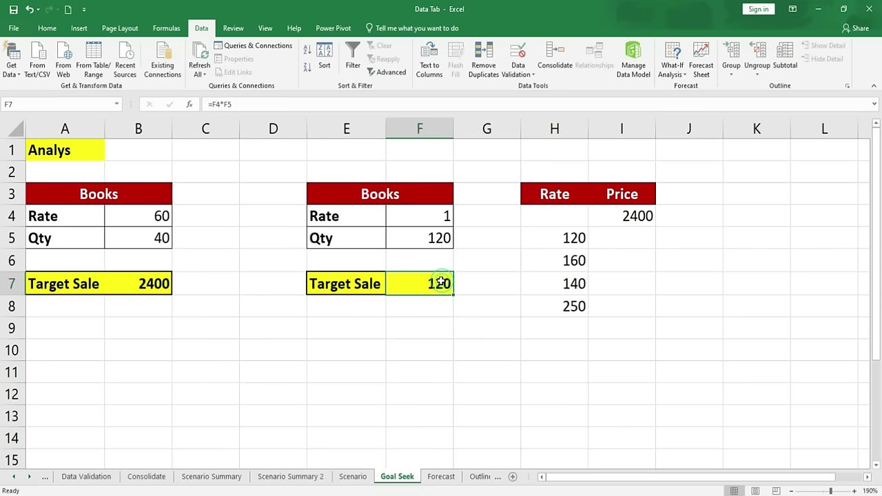
click(672, 69)
click(686, 101)
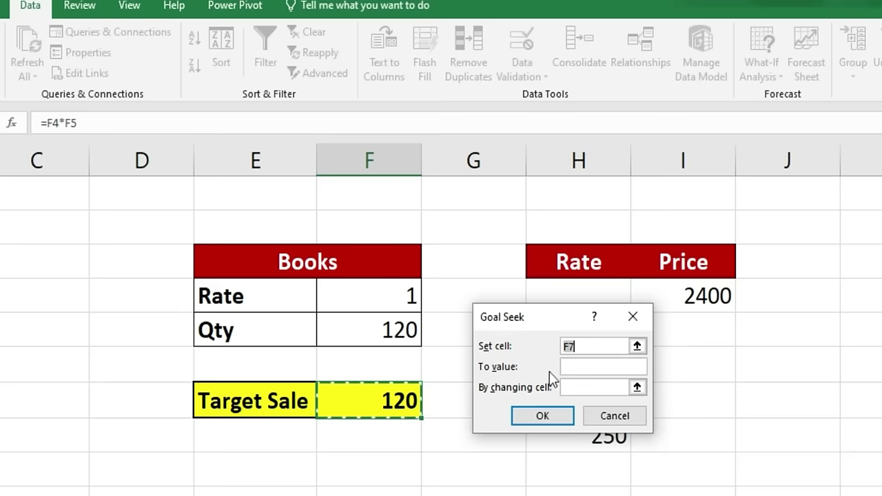
click(574, 365)
text(3600)
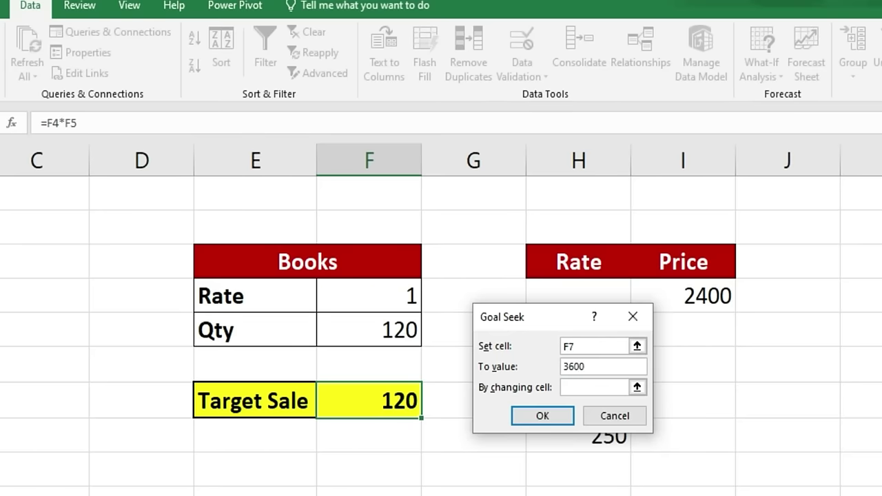
click(621, 387)
click(357, 297)
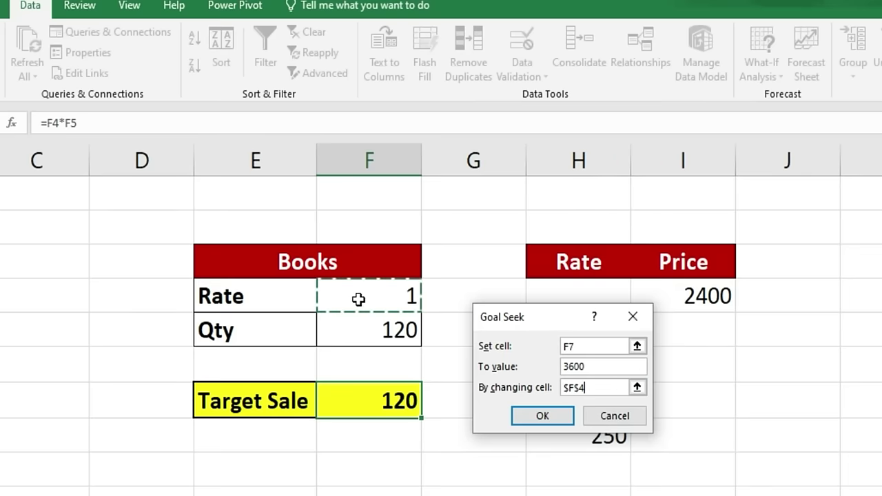
click(567, 414)
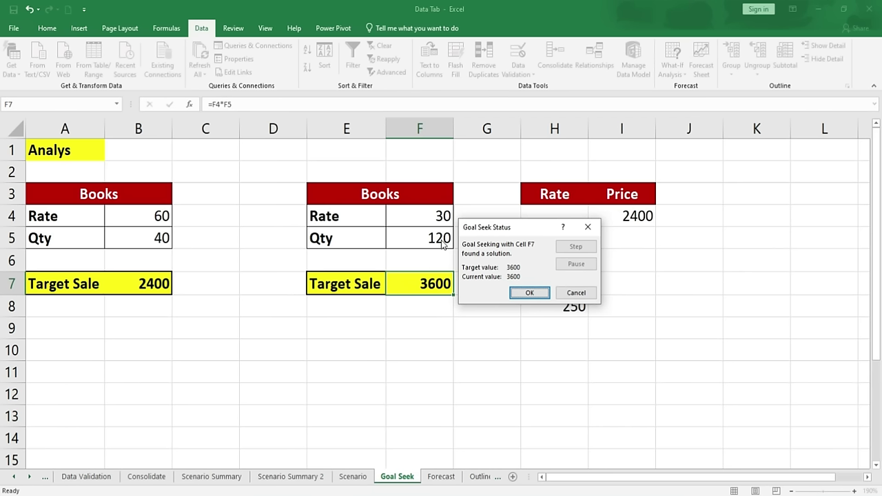
key(Return)
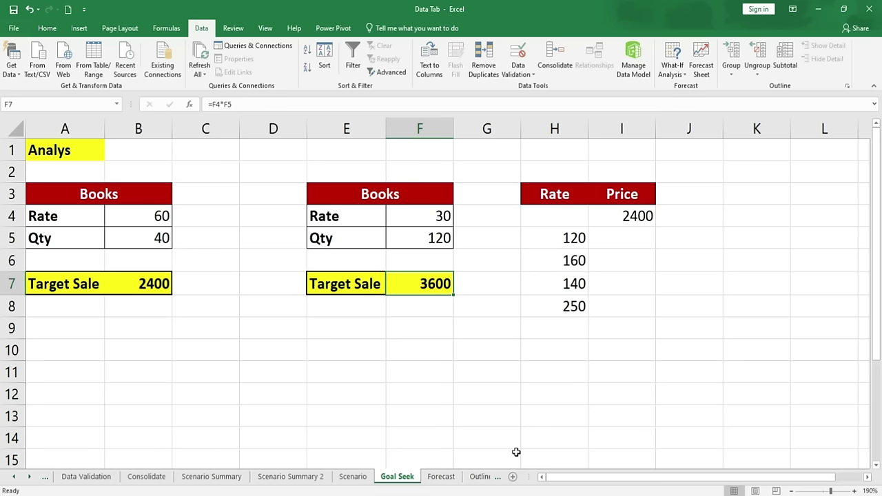
Review the 2400 price formula, the Rates 120, 160, 140 and the empty Price cells.
drag(617, 239, 622, 306)
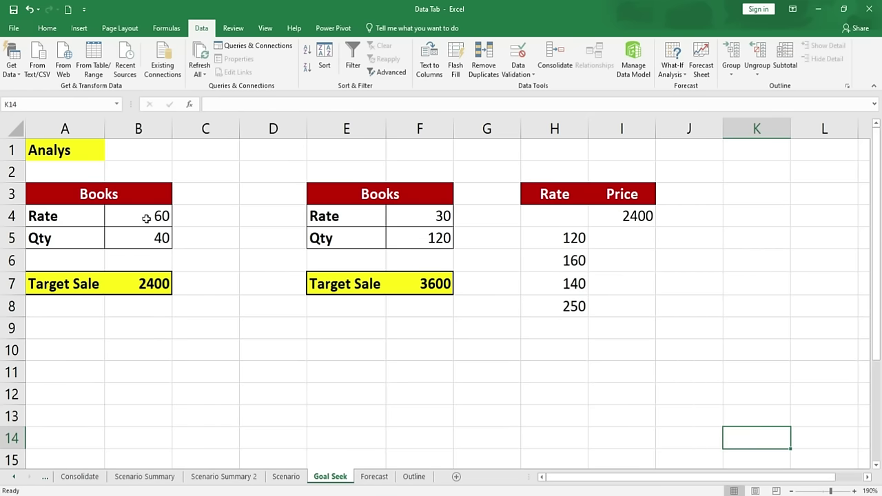
click(624, 217)
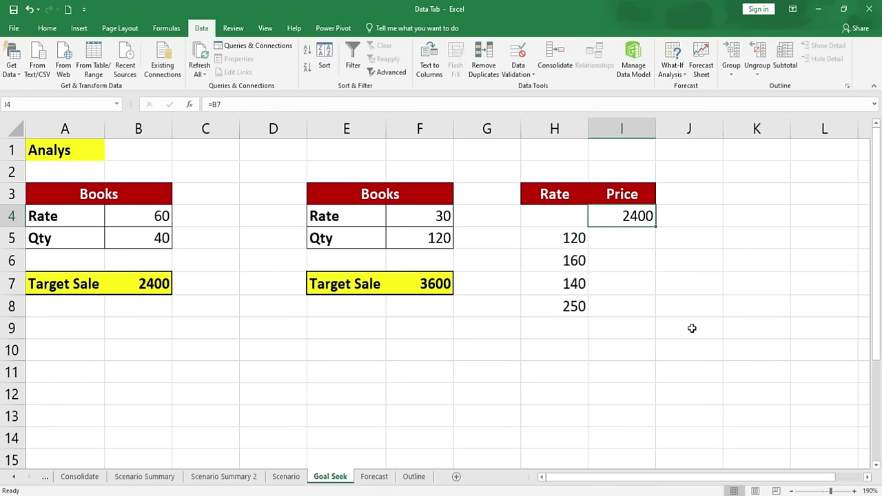
click(569, 241)
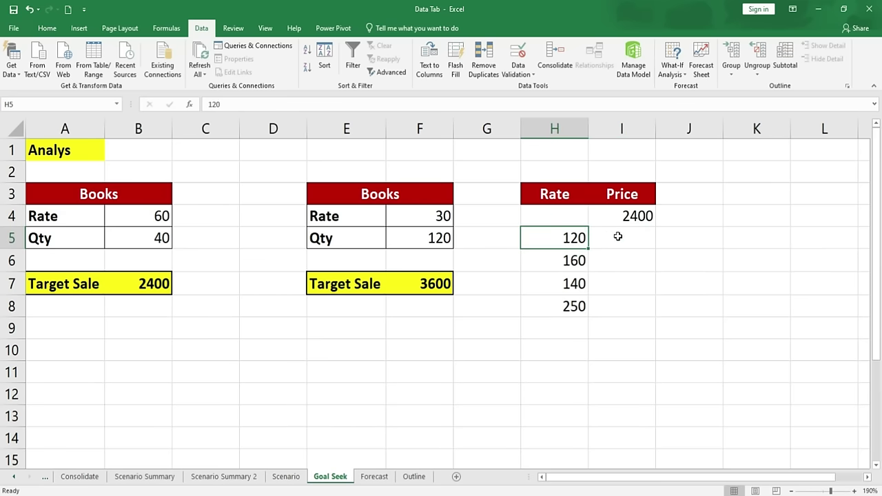
click(613, 239)
click(576, 262)
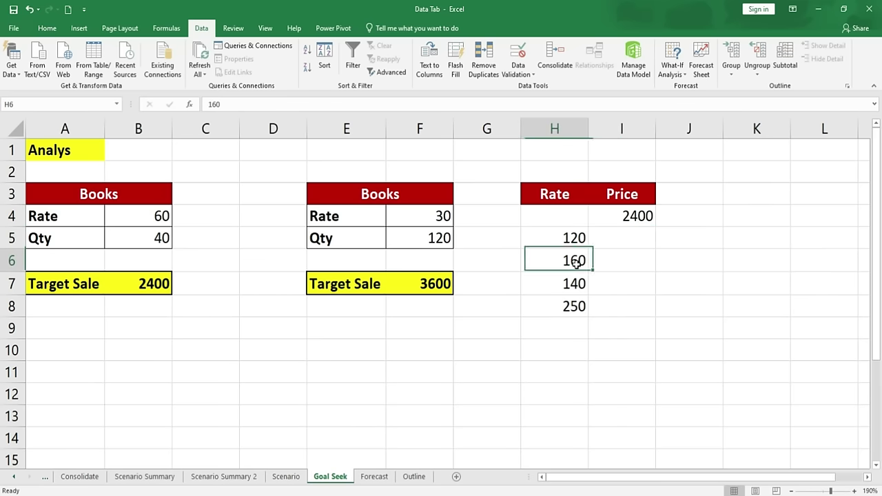
click(621, 264)
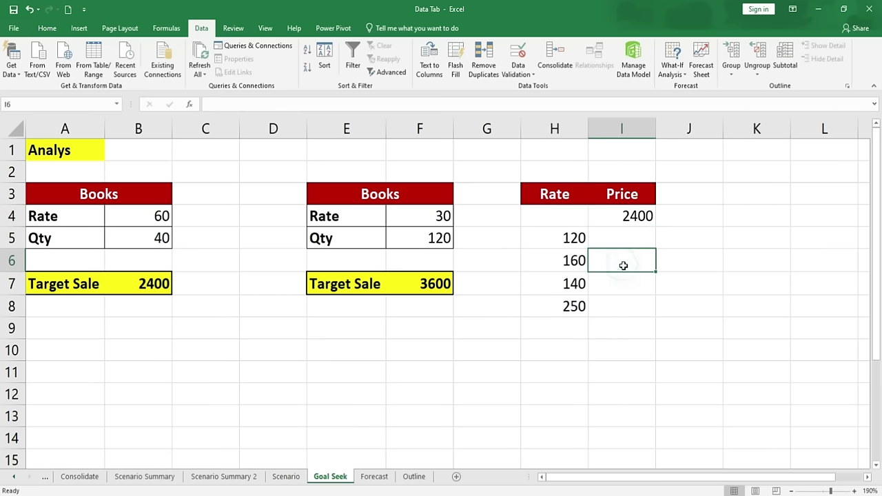
click(574, 281)
click(601, 282)
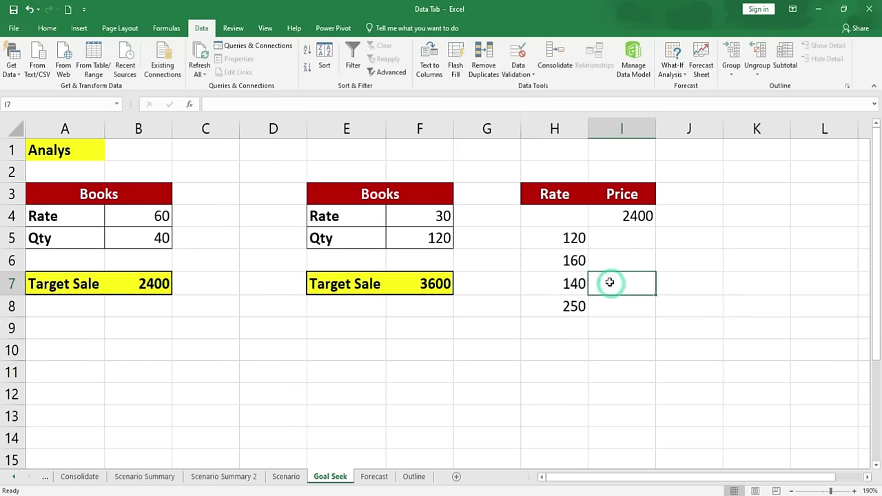
Build a data table on H4:I8 using B4 as the column input cell.
mouse_move(549, 213)
mouse_down()
mouse_move(639, 214)
mouse_move(625, 303)
mouse_up()
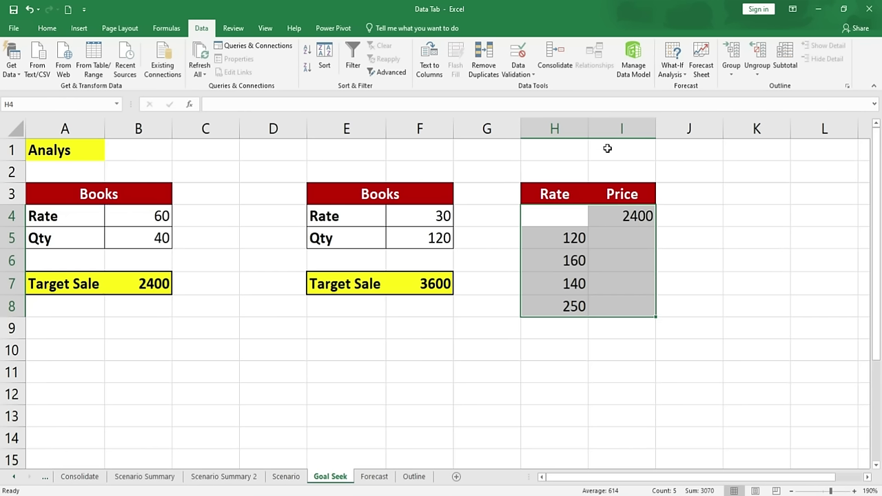
click(672, 69)
click(692, 115)
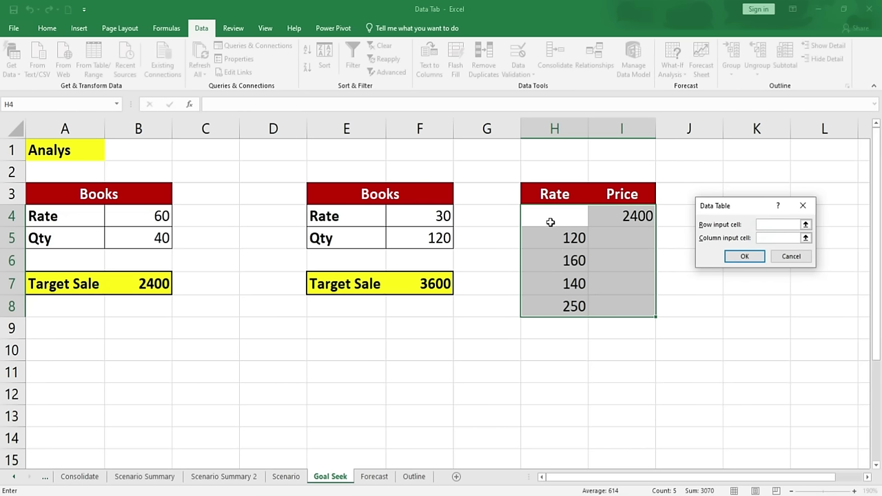
click(128, 213)
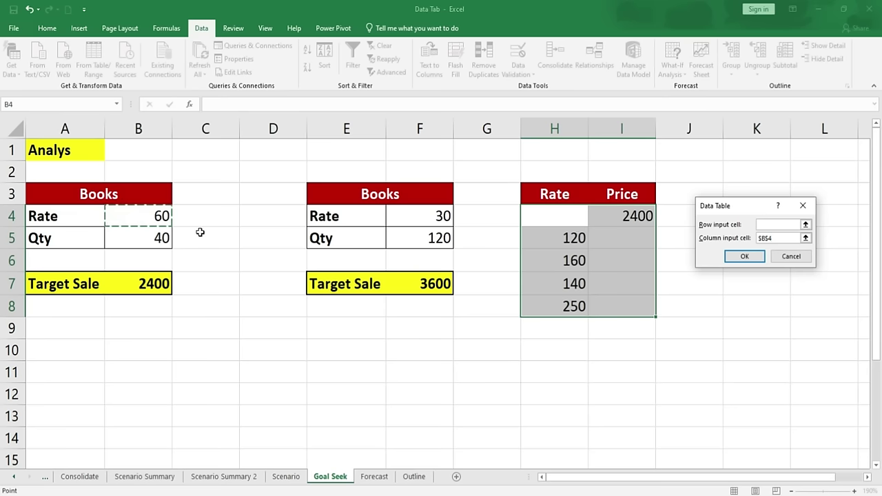
click(744, 256)
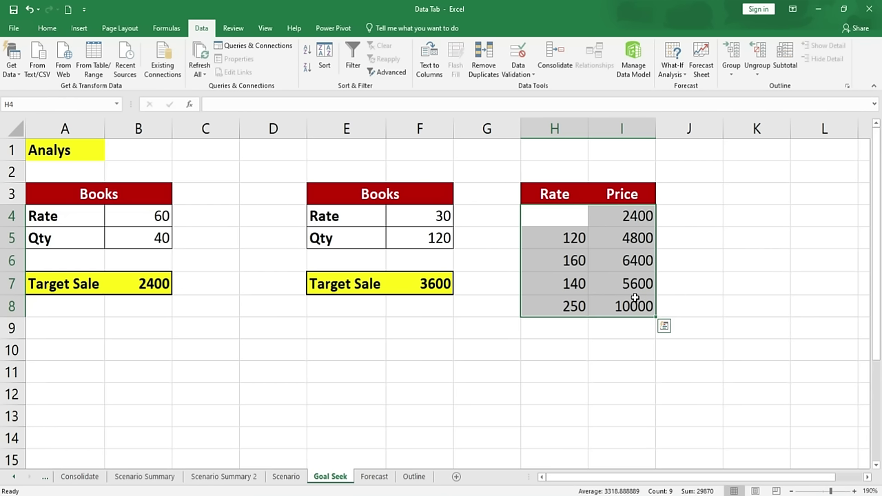
click(406, 239)
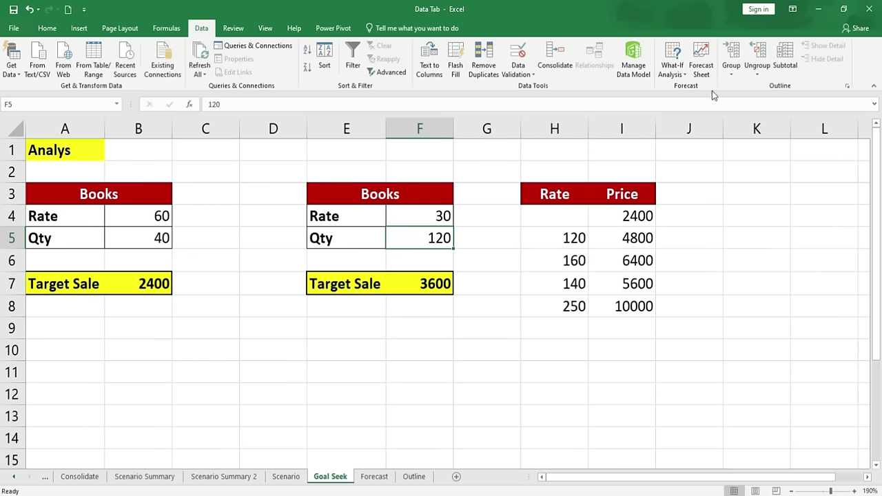
Dismiss the What-If Analysis menu and switch to the Forecast sheet.
click(678, 74)
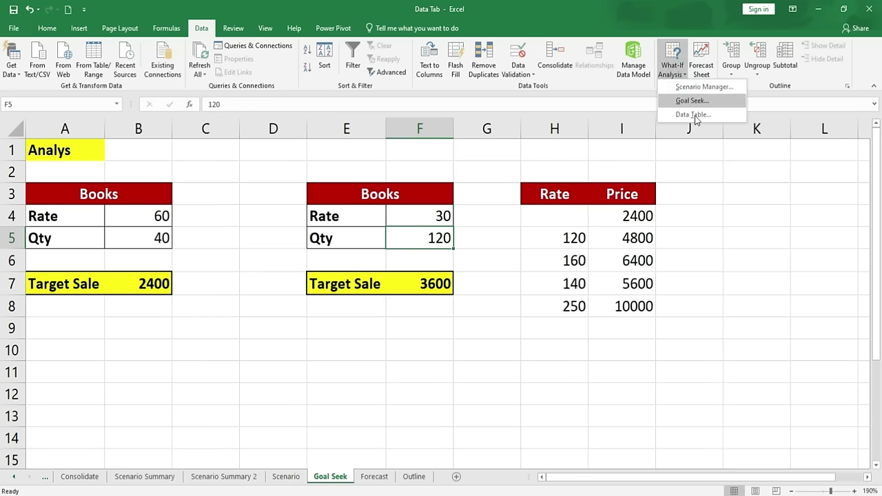
click(714, 164)
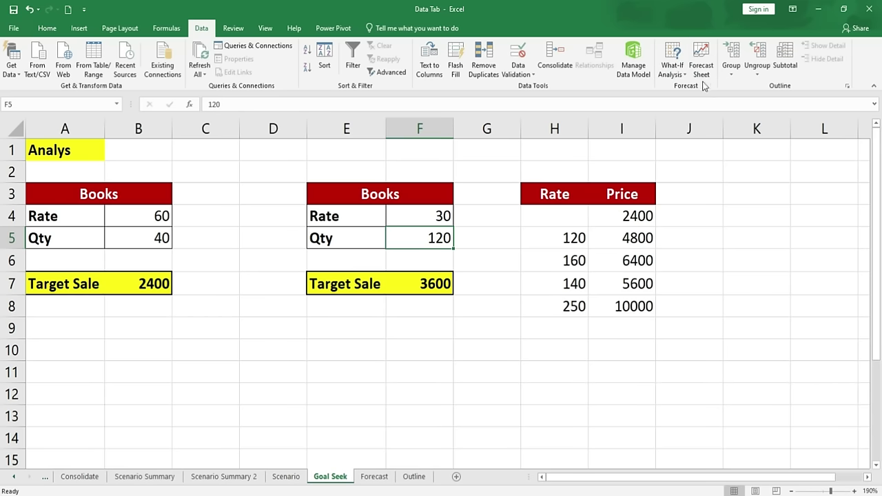
click(374, 476)
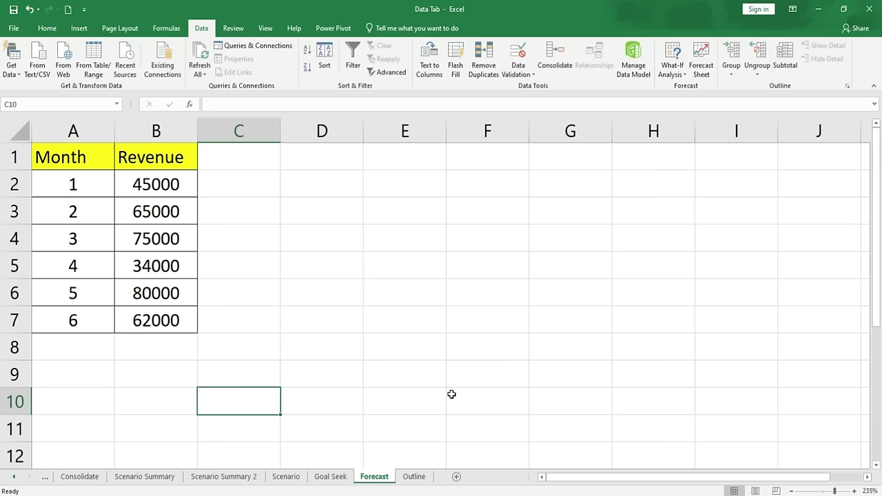
Review the Month values and the Revenue figures from 45000 to 62000.
click(83, 188)
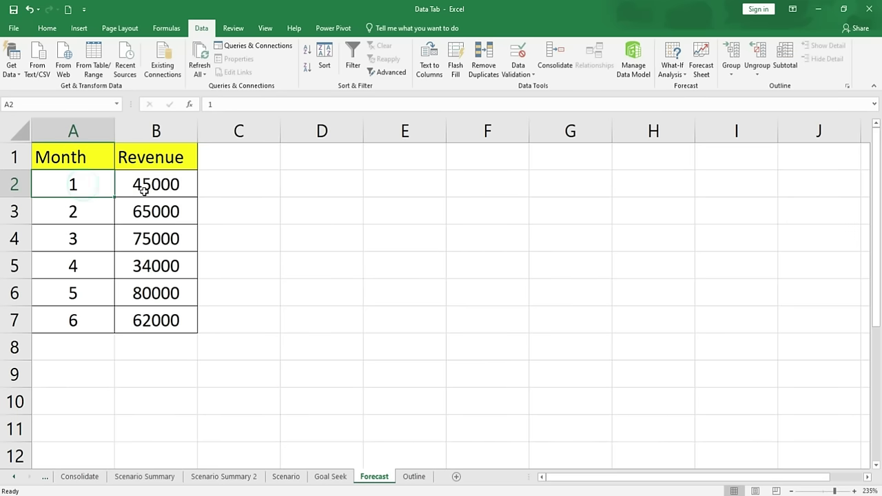
click(60, 209)
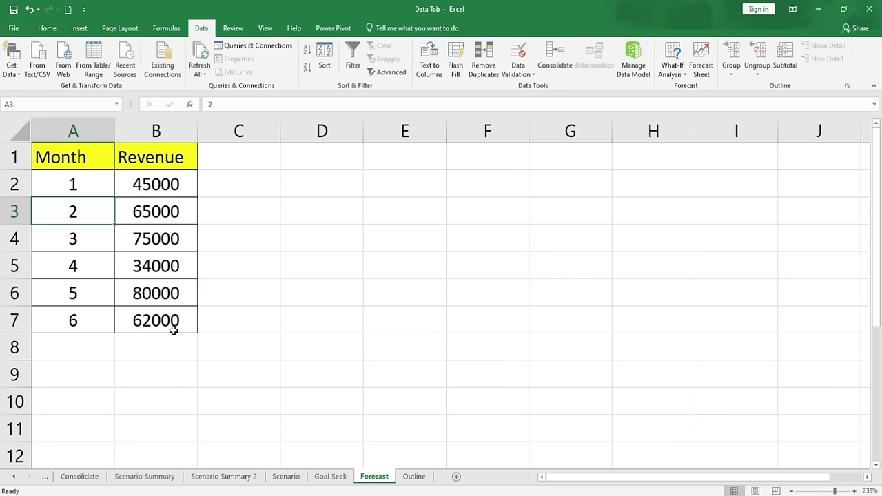
click(155, 184)
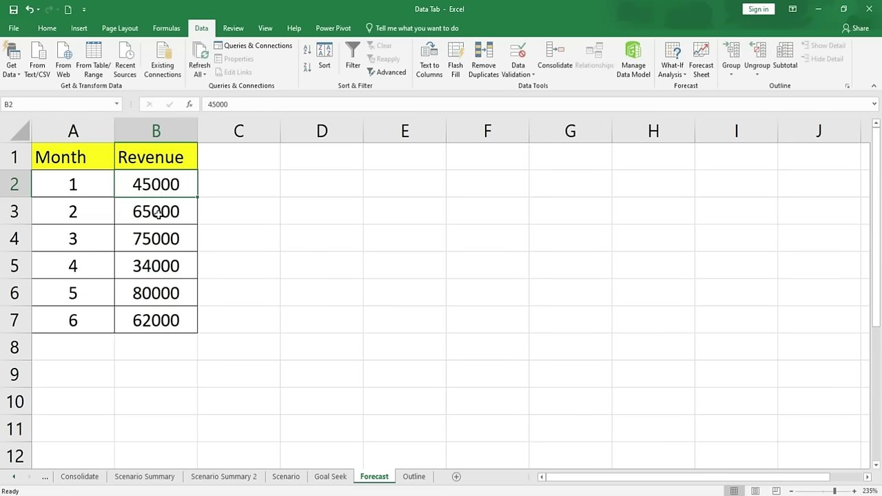
click(158, 210)
click(150, 248)
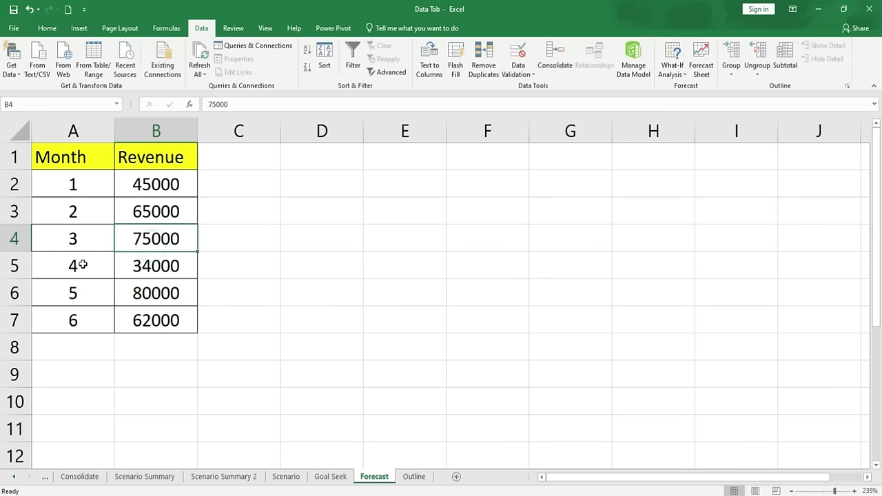
click(178, 266)
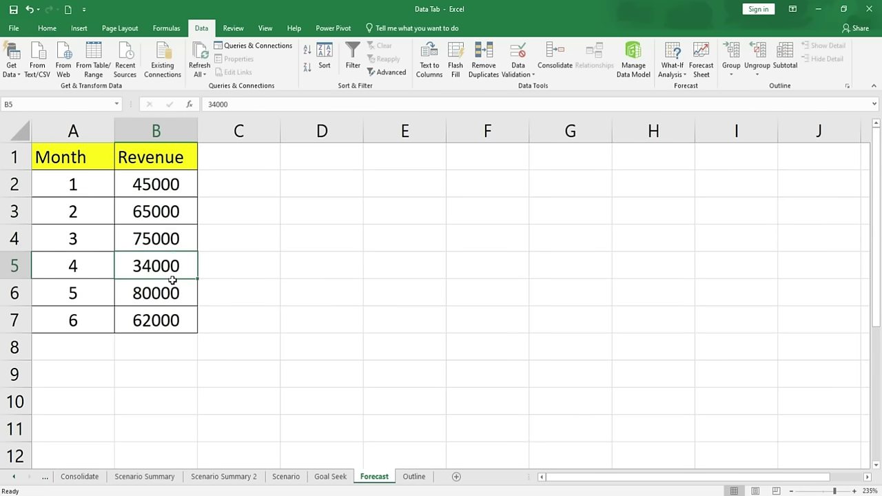
click(152, 296)
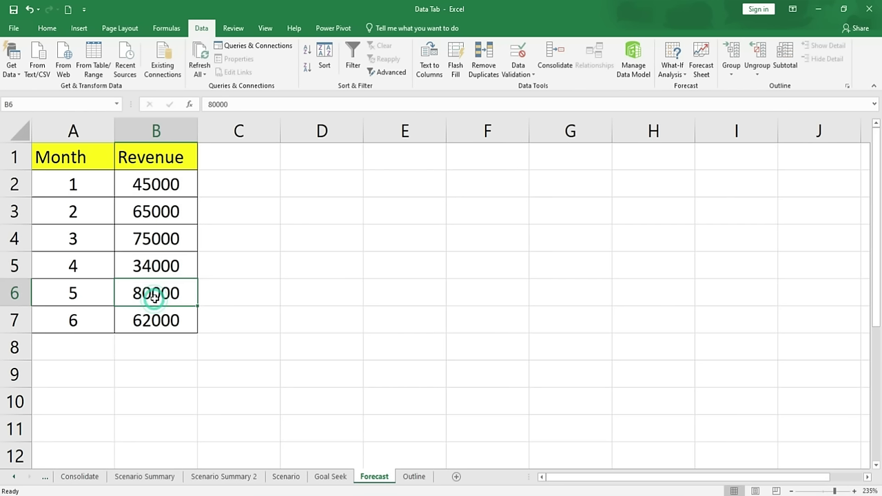
click(149, 322)
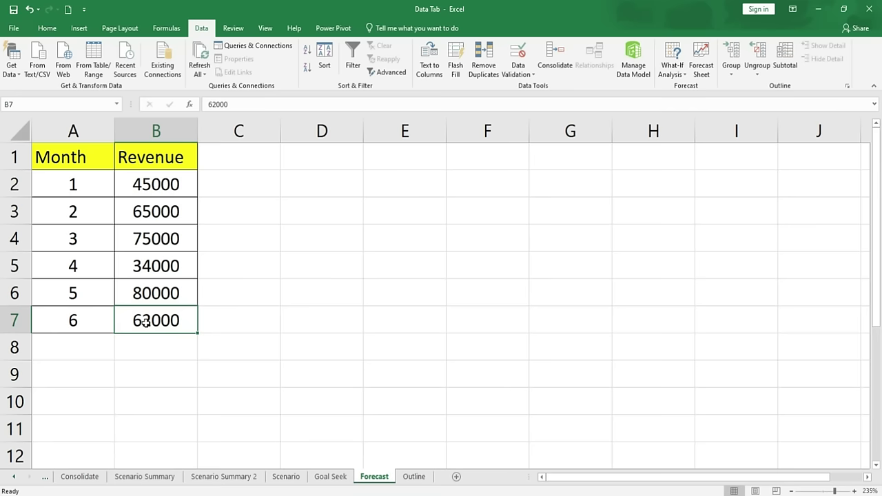
Create a forecast sheet from A1:B7, then move its chart below the table and widen it.
drag(55, 158, 131, 314)
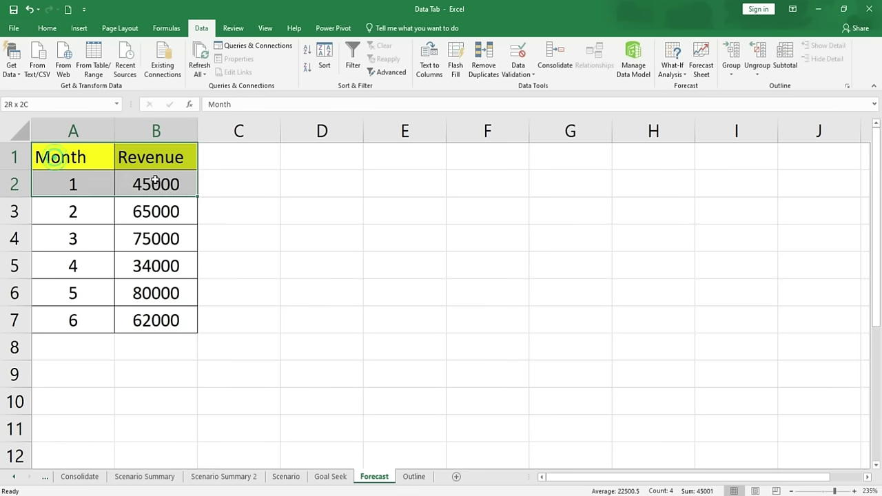
click(701, 61)
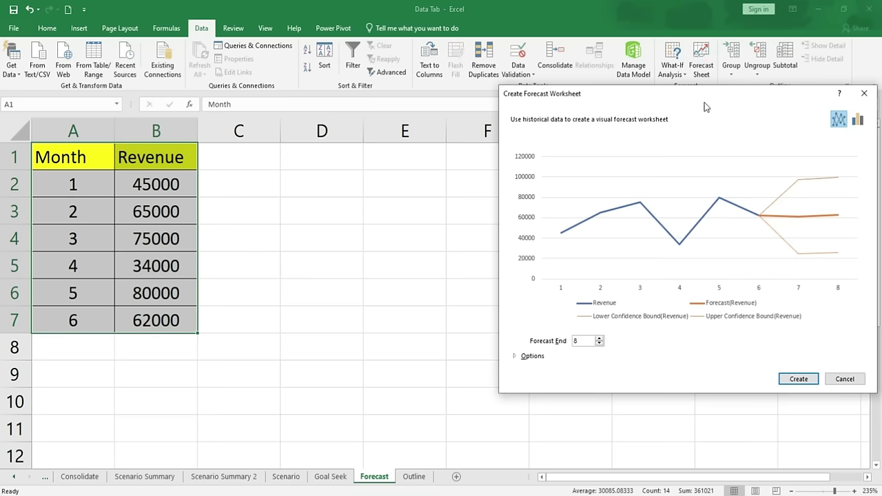
click(793, 379)
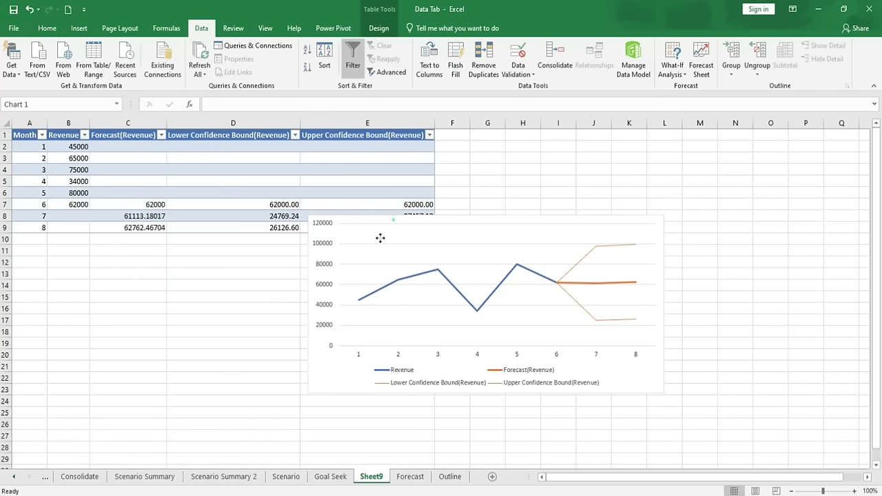
drag(393, 223, 105, 249)
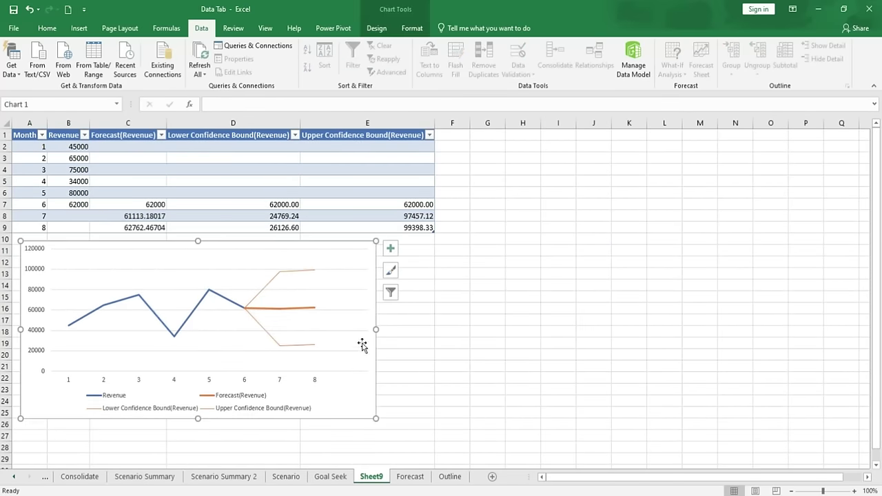
drag(375, 329, 430, 331)
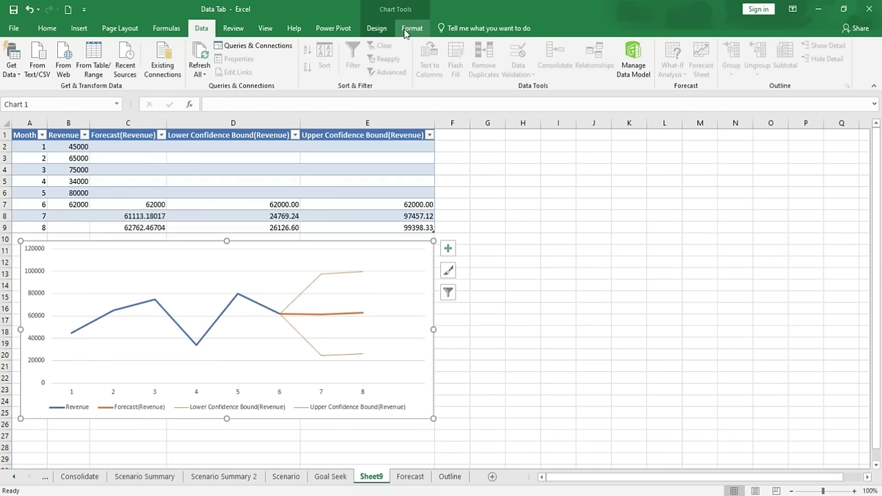
Apply a dark chart style and fill the chart background with solid black.
click(377, 28)
click(375, 56)
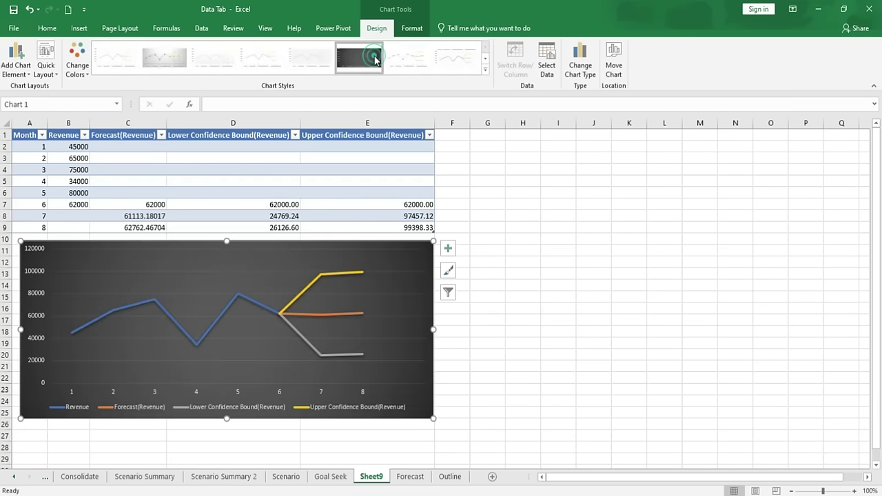
click(412, 28)
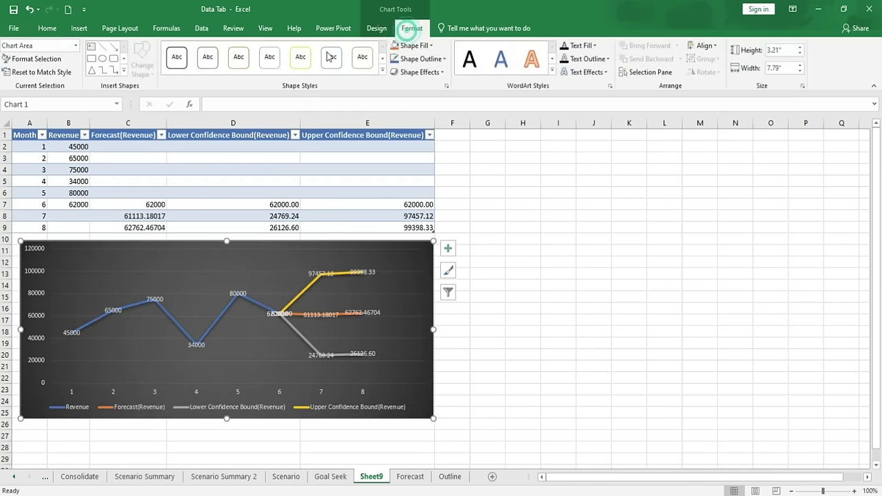
click(411, 45)
click(404, 86)
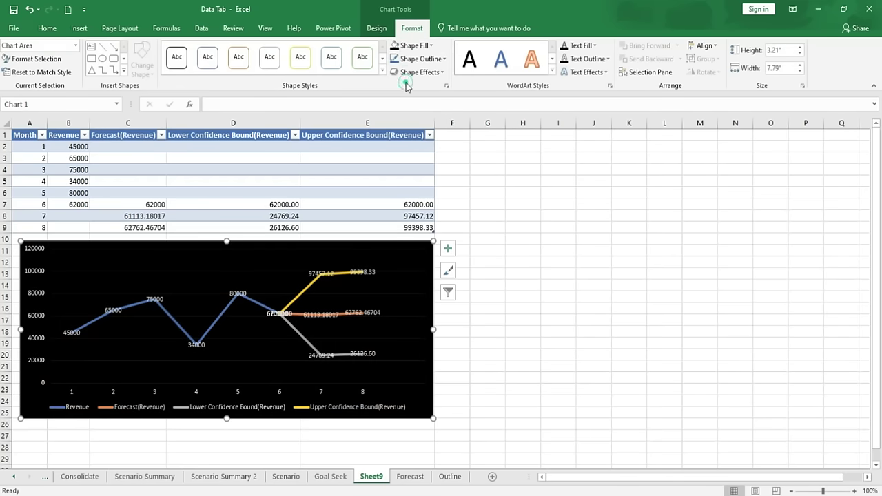
Apply Layout 7 with axis titles and right legend, then widen and lower the chart.
click(376, 29)
click(46, 69)
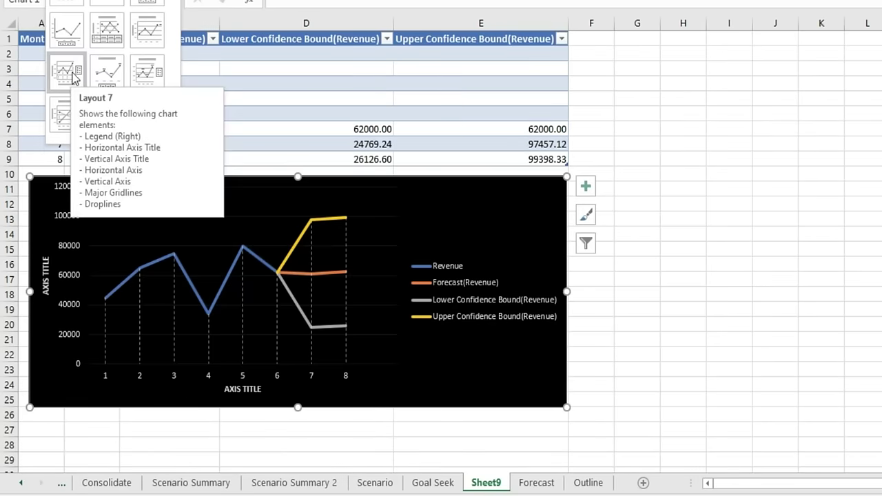
click(64, 75)
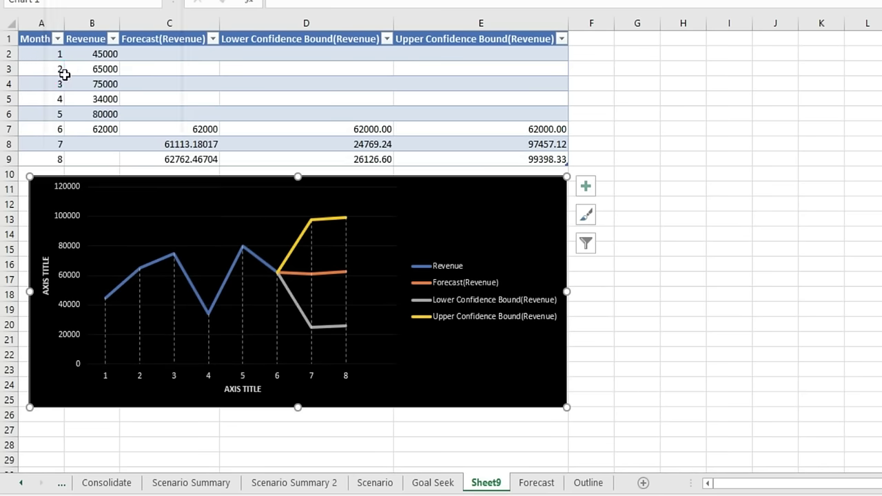
mouse_move(565, 292)
mouse_down()
mouse_move(784, 282)
mouse_move(762, 291)
mouse_up()
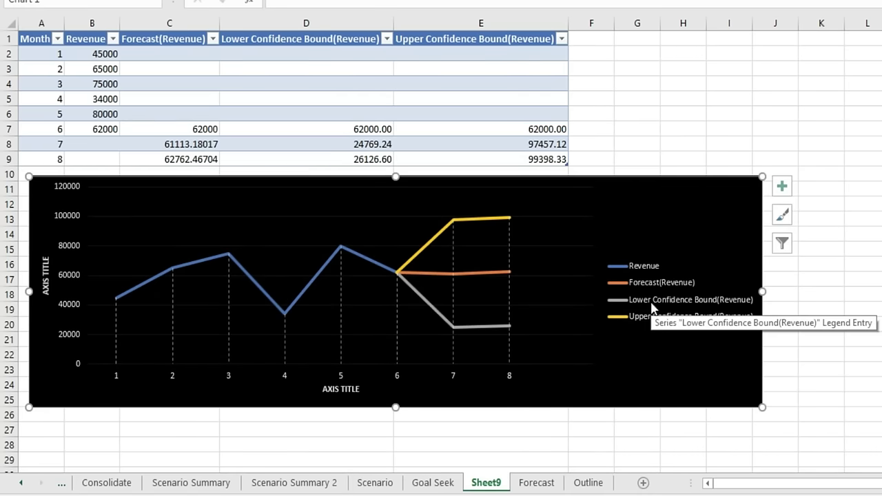
drag(472, 179, 473, 183)
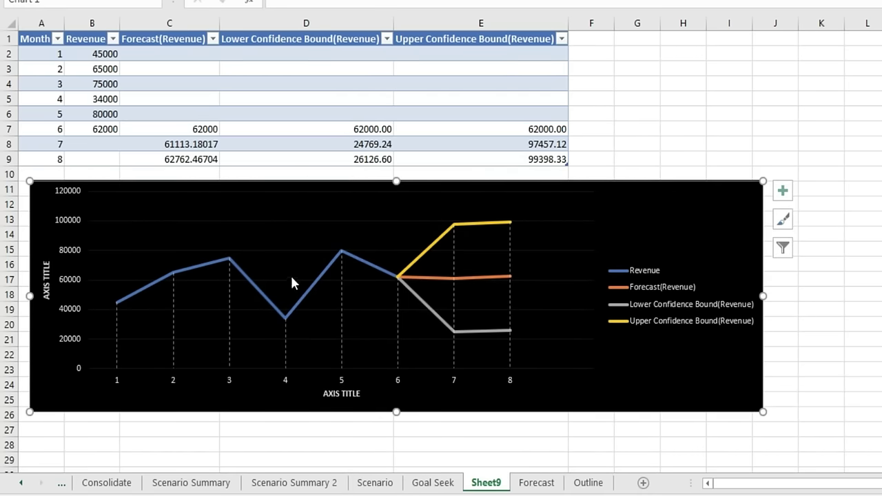
Check the revenue values 75000 and 34000 and the forecast formula in C8.
ctrl+scroll(291, 276, up, 1)
scroll(290, 275, up, 1)
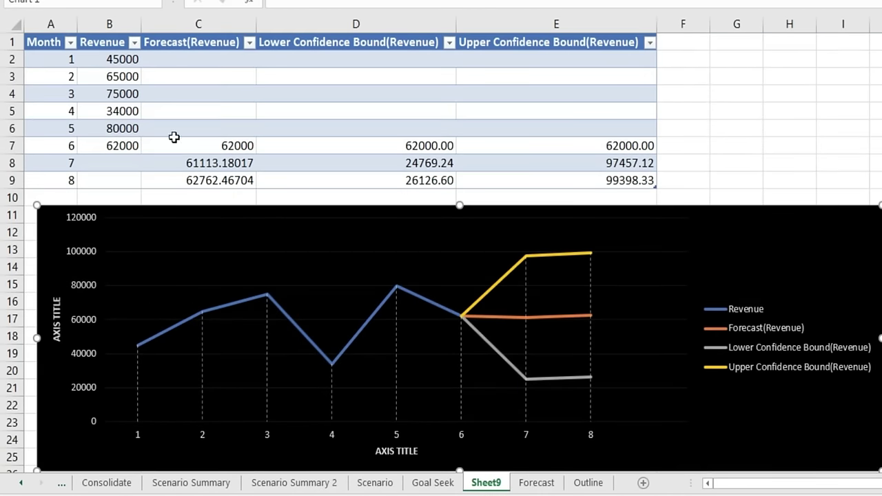
click(110, 146)
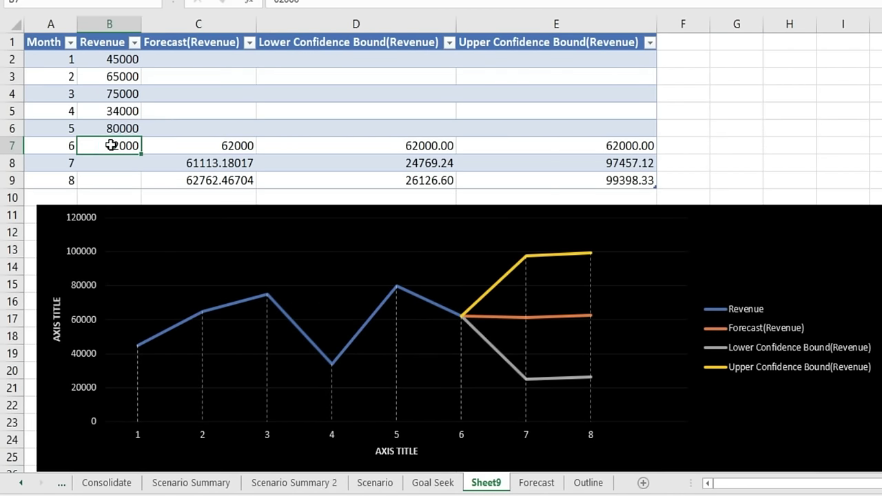
click(111, 91)
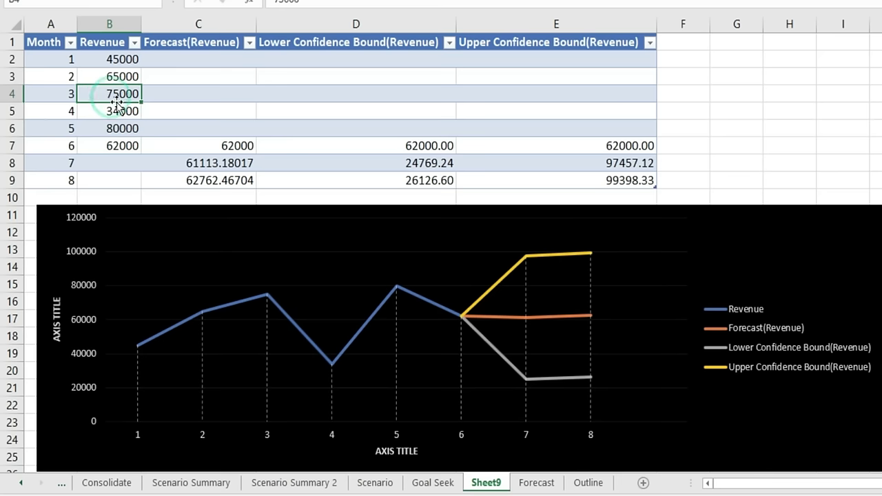
click(118, 113)
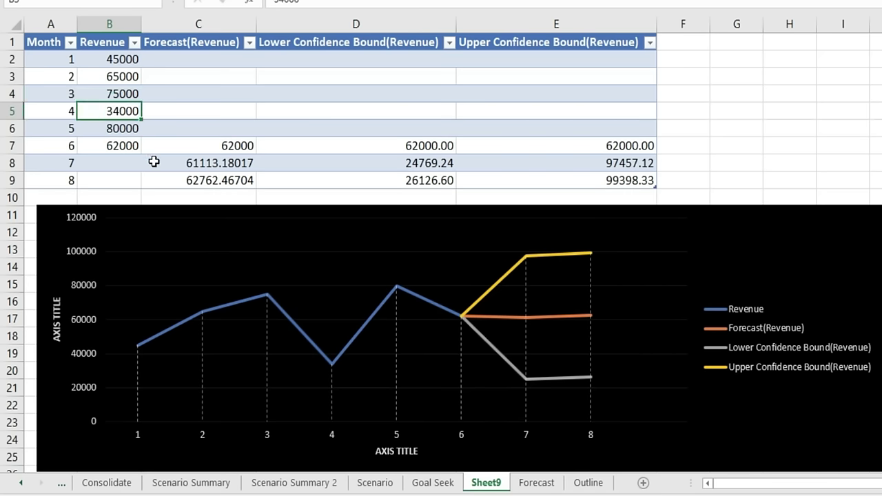
click(198, 166)
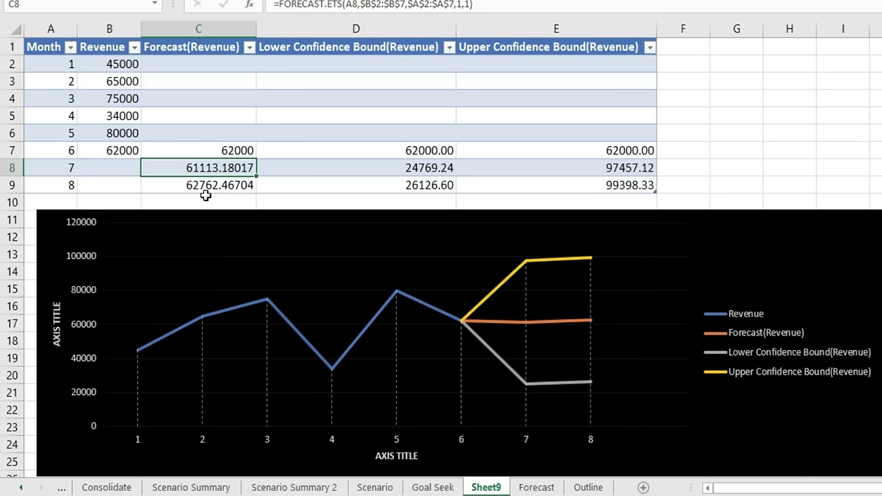
Inspect the lower bound, upper bound E8:E9 and forecast C8:C9 FORECAST.ETS values.
mouse_move(418, 150)
mouse_down()
mouse_move(415, 194)
mouse_move(419, 183)
mouse_move(442, 186)
mouse_up()
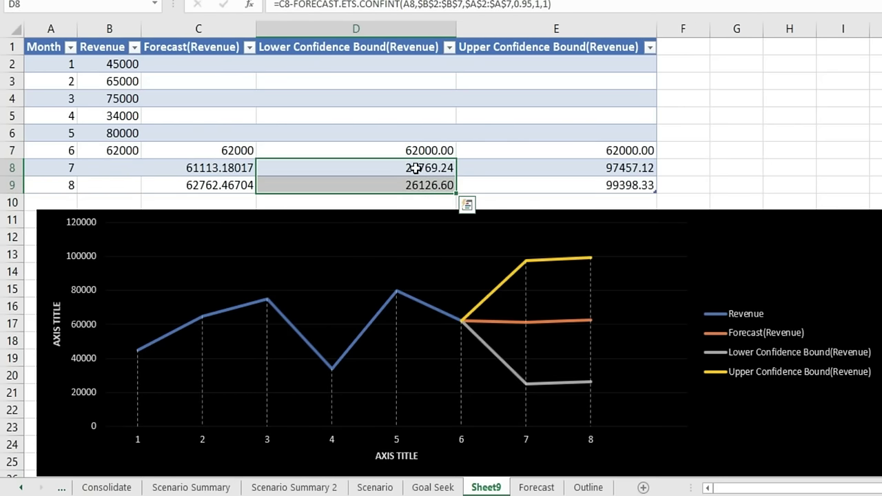
drag(599, 169, 613, 185)
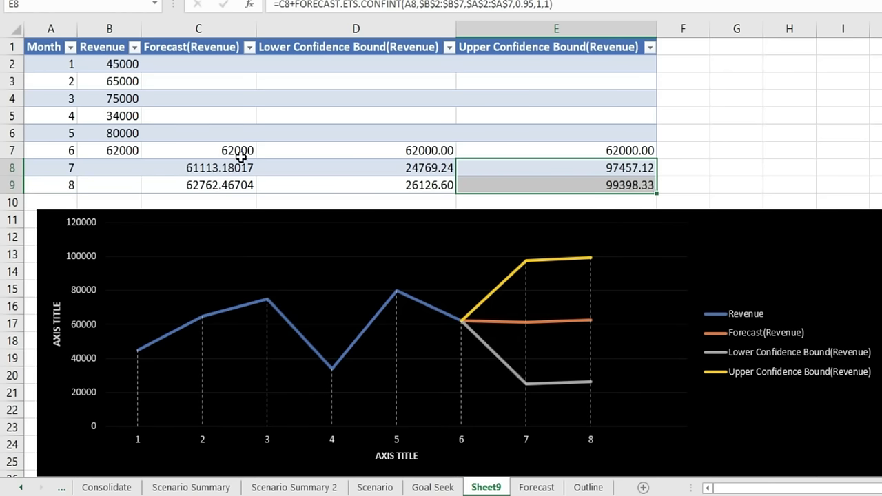
drag(206, 164, 212, 182)
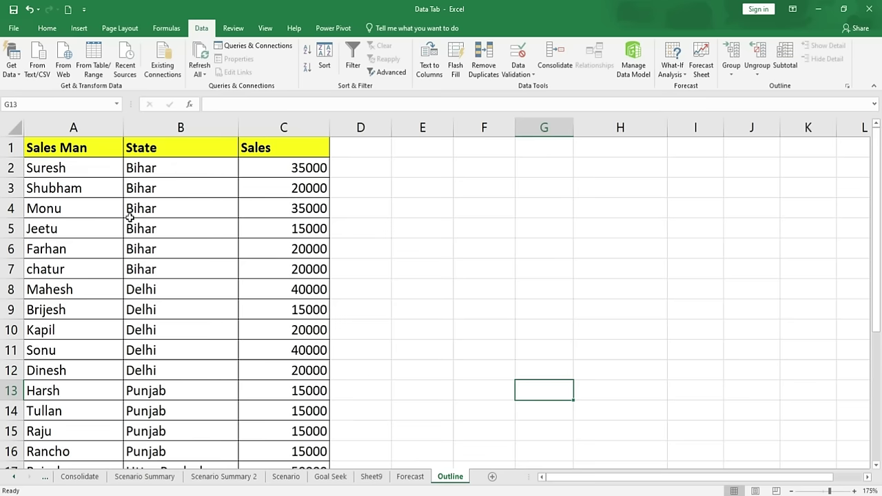
Select the Bihar entries from B2 and scroll through the Outline sales table.
click(137, 167)
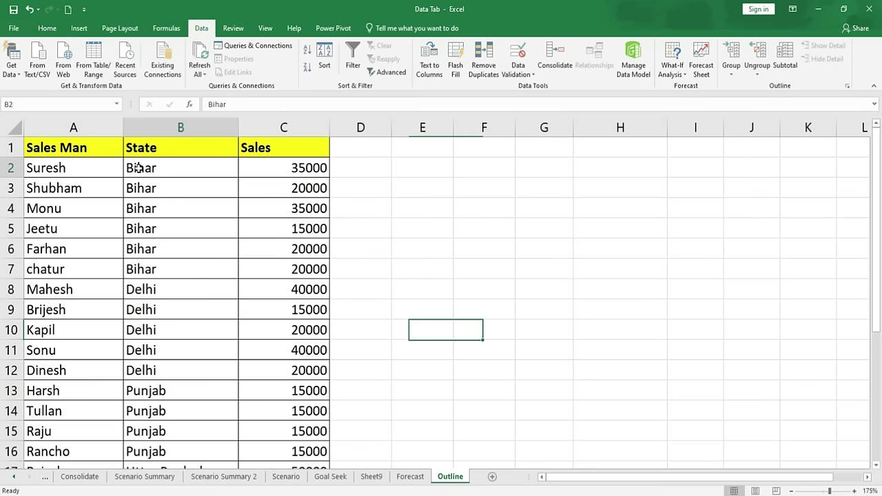
drag(138, 168, 138, 248)
scroll(176, 305, down, 2)
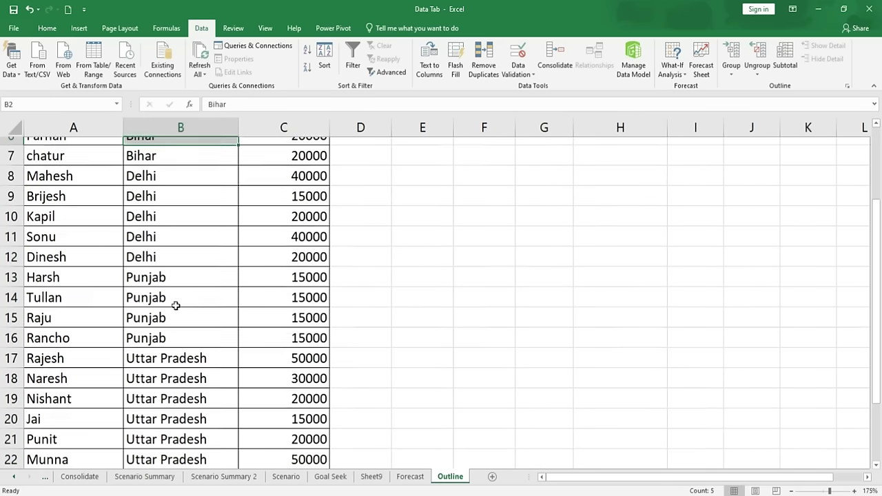
scroll(268, 365, up, 2)
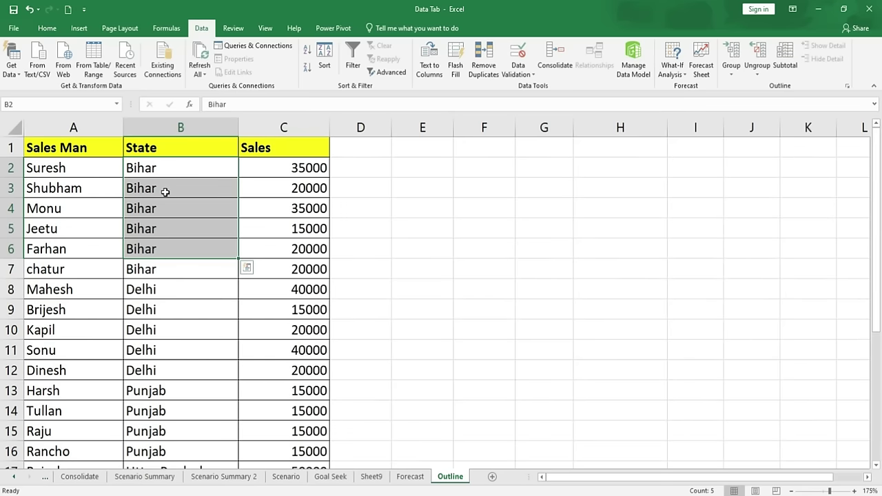
scroll(168, 193, down, 1)
scroll(163, 199, down, 2)
scroll(169, 203, down, 3)
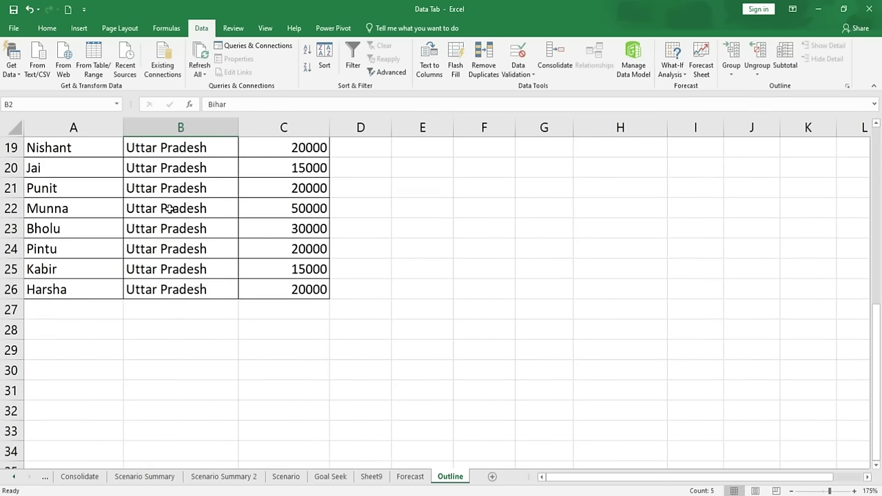
scroll(167, 279, up, 2)
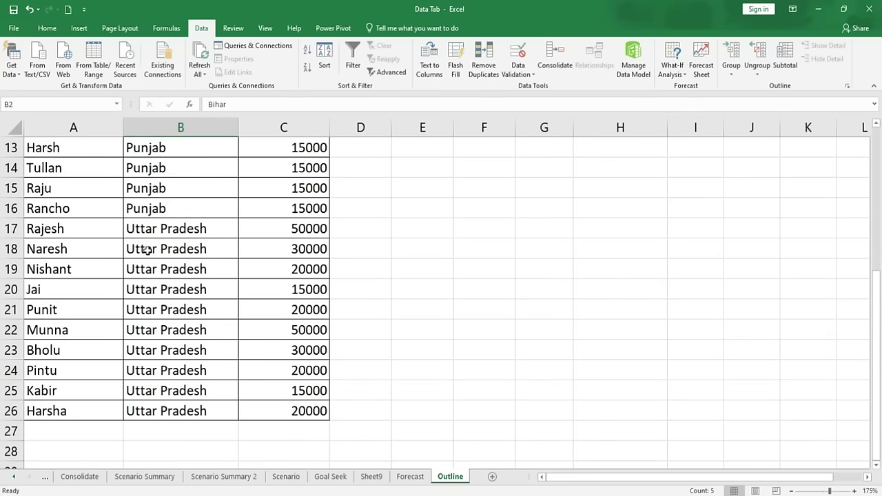
Group the Uttar Pradesh rows B17:B26 by rows.
drag(156, 230, 164, 412)
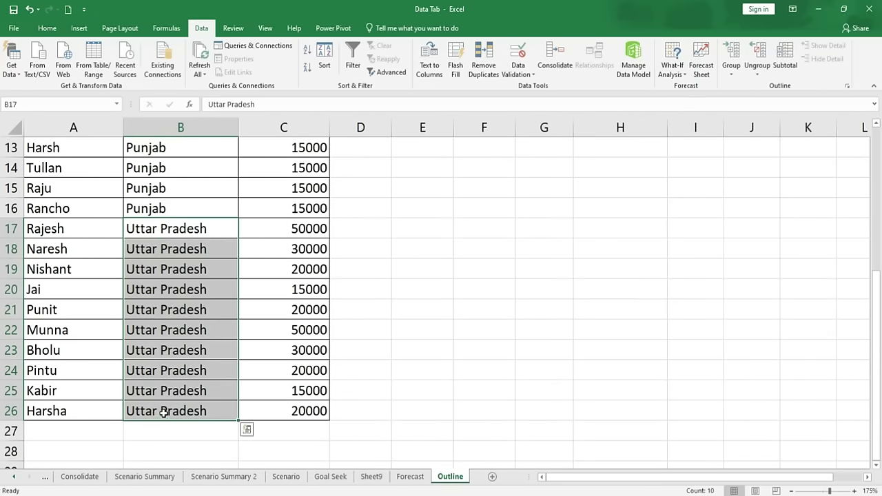
click(731, 52)
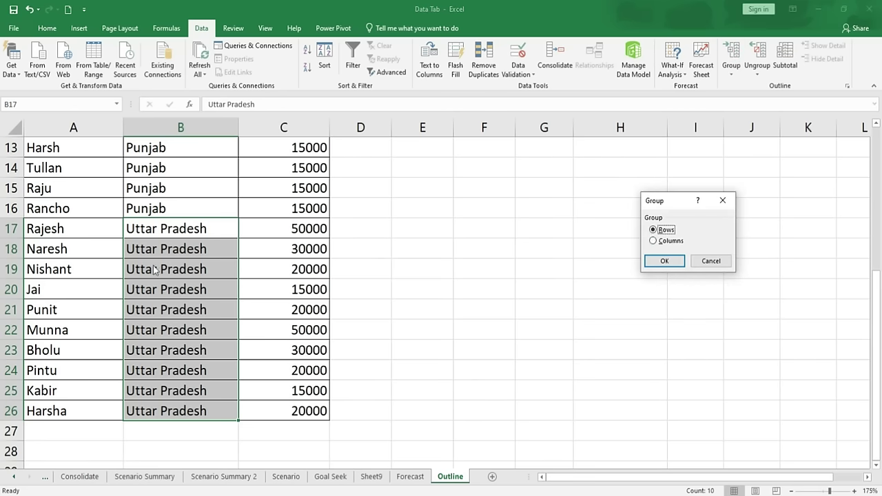
click(669, 266)
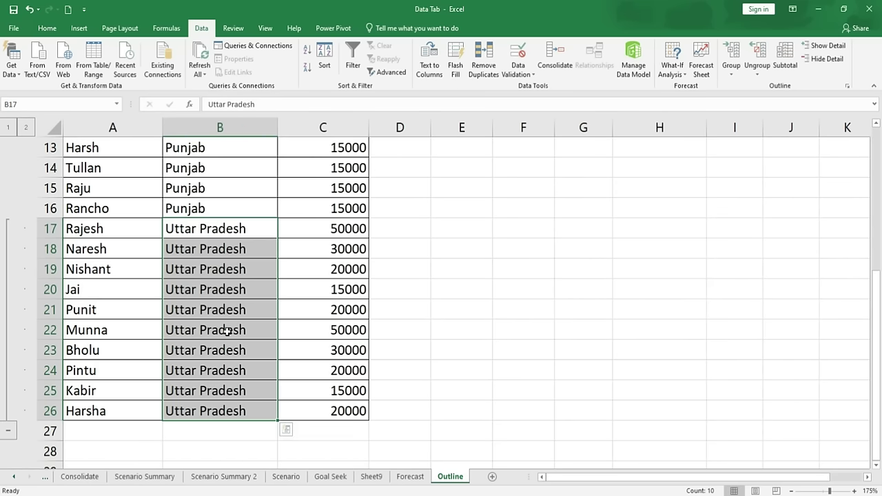
Collapse and re-expand the Uttar Pradesh group to test the outline.
click(8, 431)
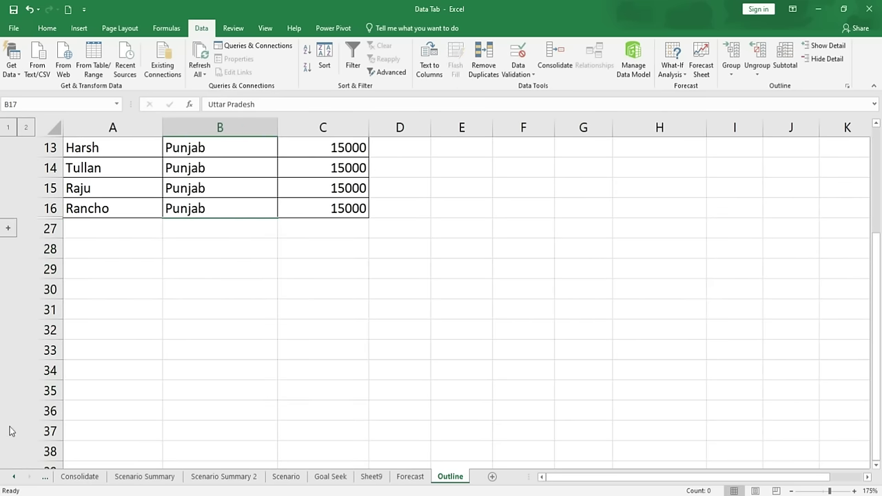
scroll(368, 265, up, 4)
scroll(180, 367, down, 1)
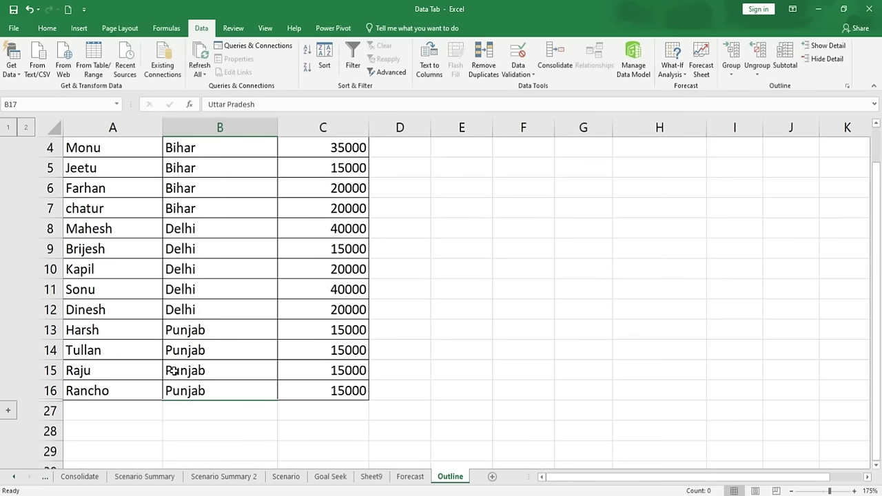
click(8, 411)
scroll(9, 420, down, 2)
scroll(10, 420, down, 1)
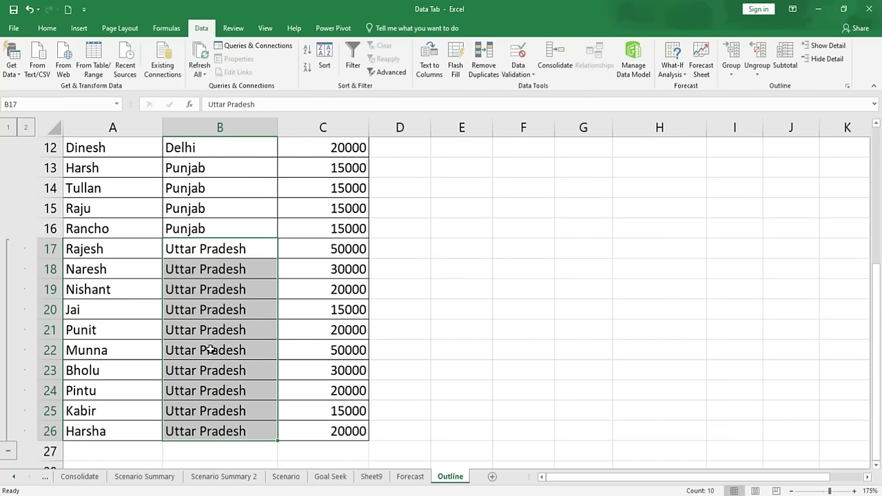
scroll(253, 371, up, 4)
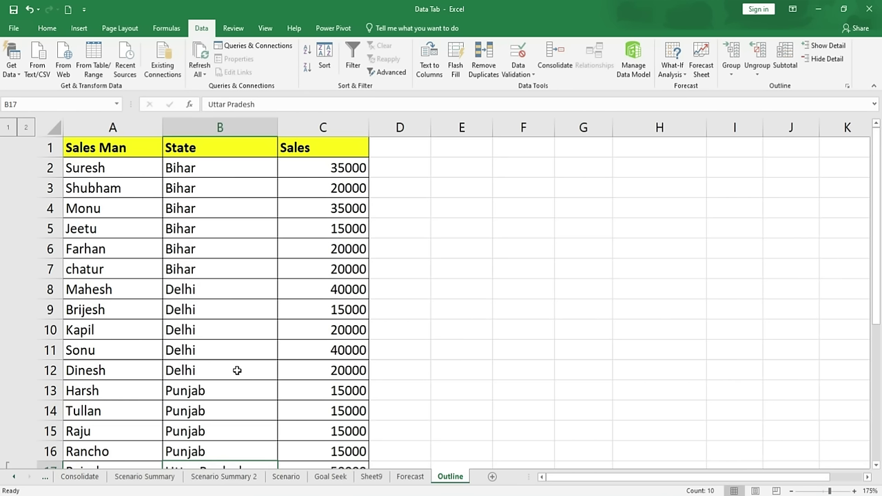
Ungroup rows 17–26 again.
click(757, 76)
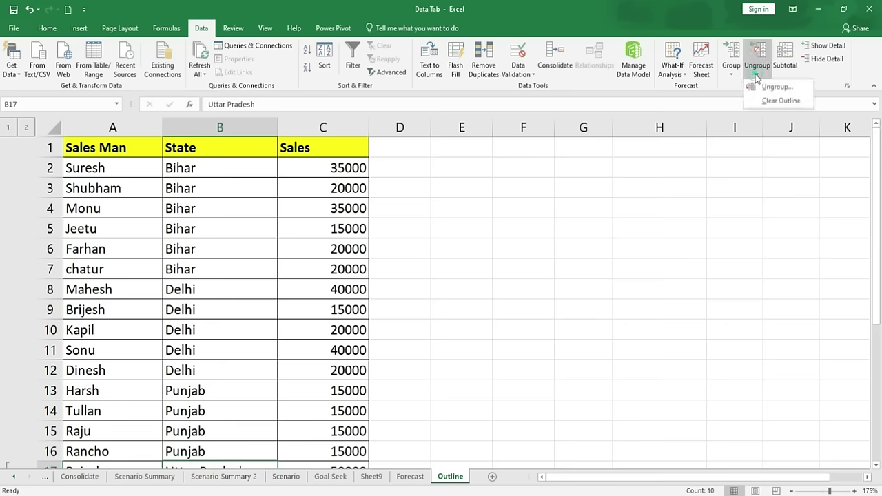
click(775, 89)
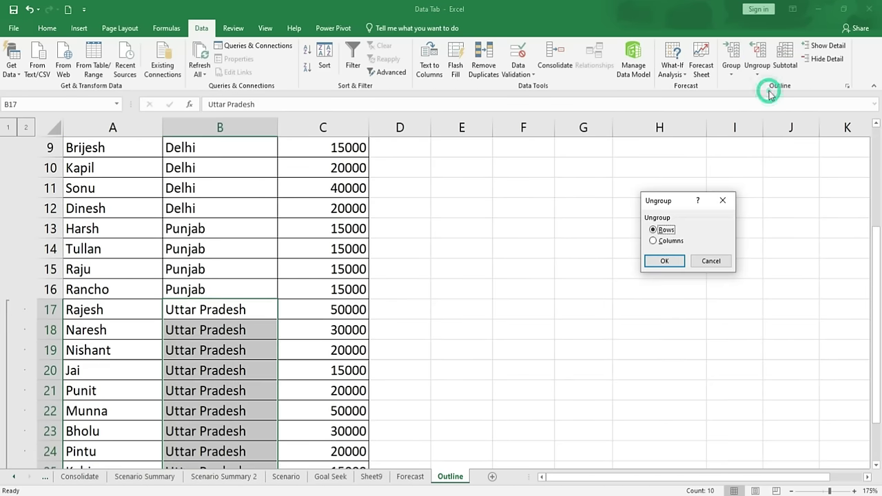
click(664, 262)
scroll(285, 374, up, 3)
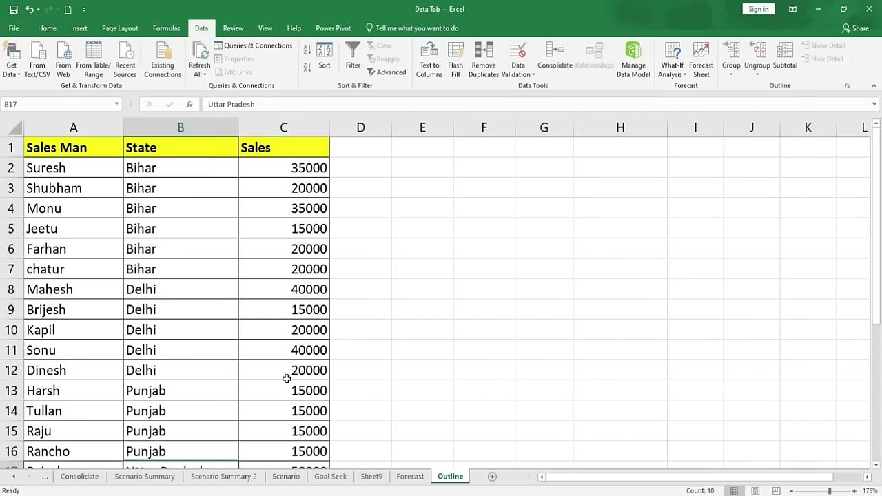
Group the Bihar detail rows B2:B7.
drag(155, 169, 160, 266)
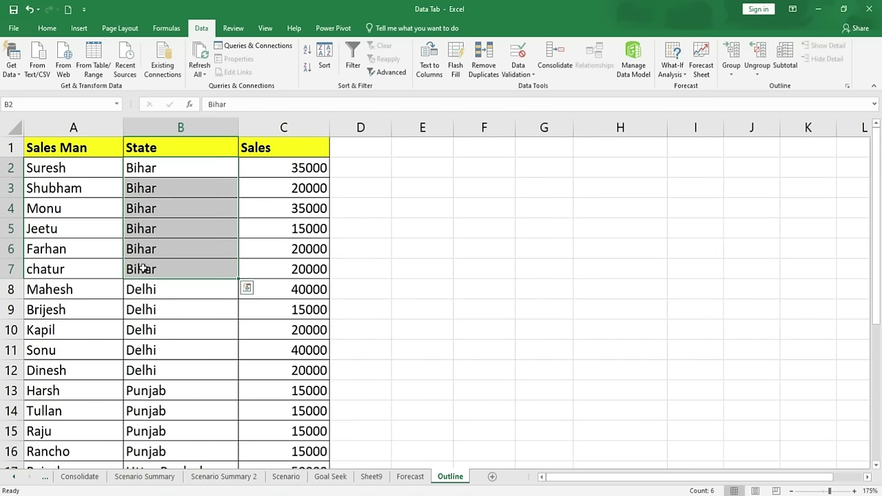
click(731, 69)
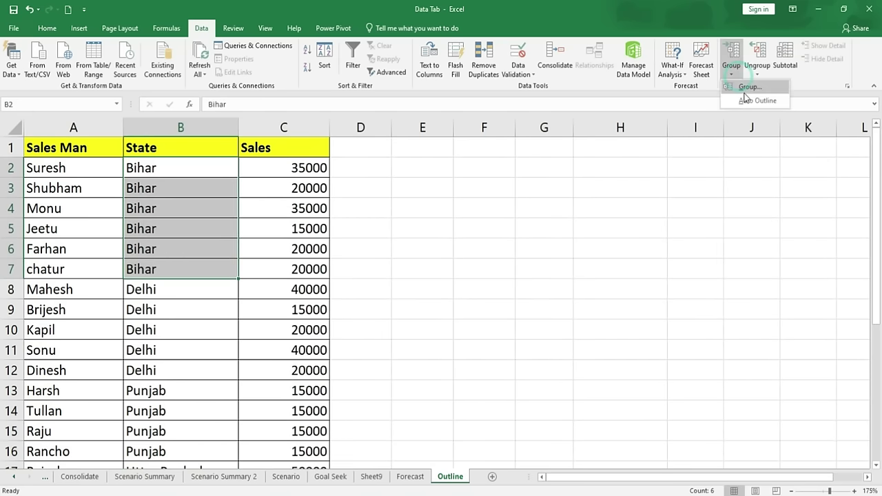
click(748, 87)
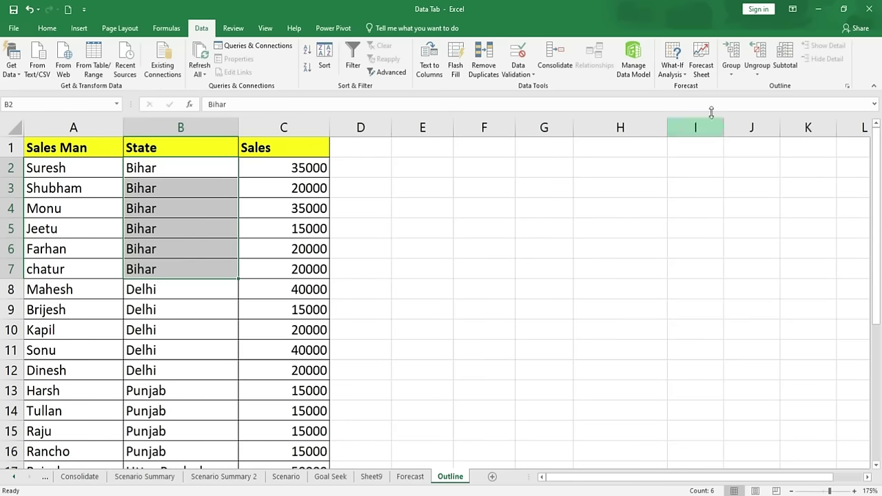
Select the whole sales table from the headers and bring up Subtotal settings.
mouse_move(59, 147)
mouse_down()
mouse_move(290, 381)
mouse_move(294, 459)
mouse_move(295, 429)
mouse_up()
scroll(448, 413, up, 4)
click(777, 52)
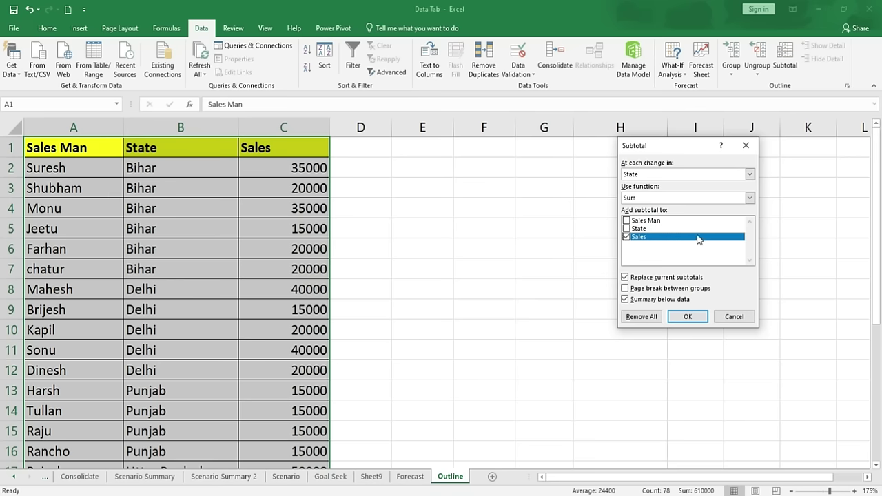
Insert Sum subtotals of Sales at each change in State.
click(687, 316)
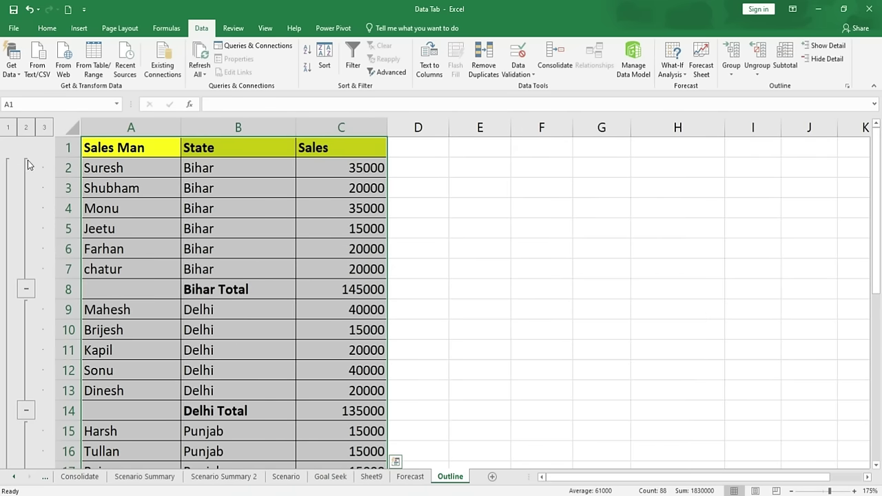
click(519, 267)
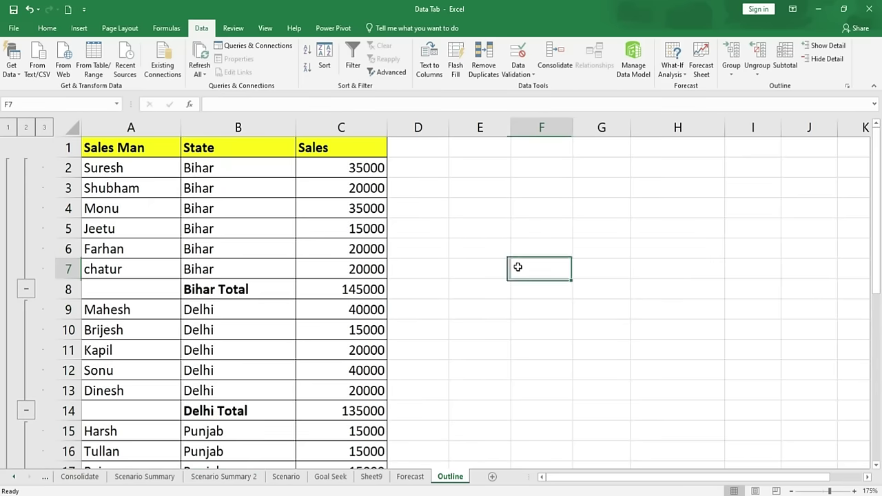
scroll(35, 193, down, 1)
scroll(96, 235, up, 1)
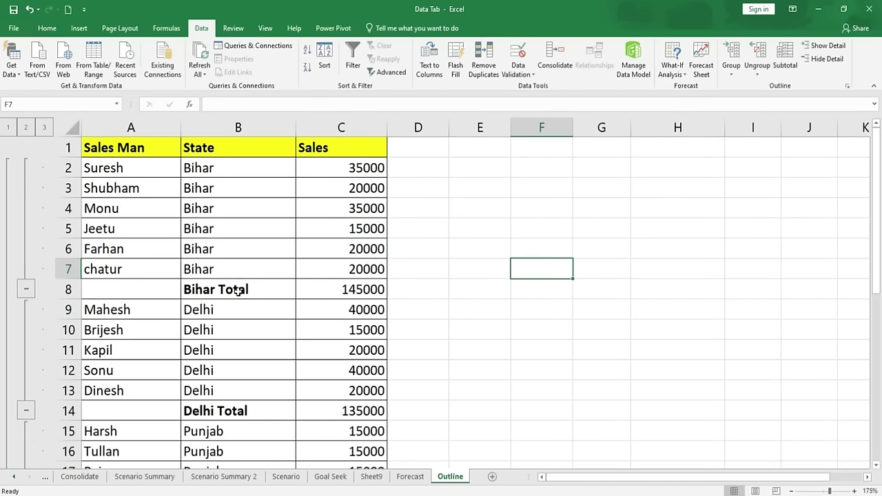
Inspect the Bihar, Delhi and Punjab Total SUBTOTAL formulas against their state rows.
click(369, 291)
scroll(102, 314, down, 2)
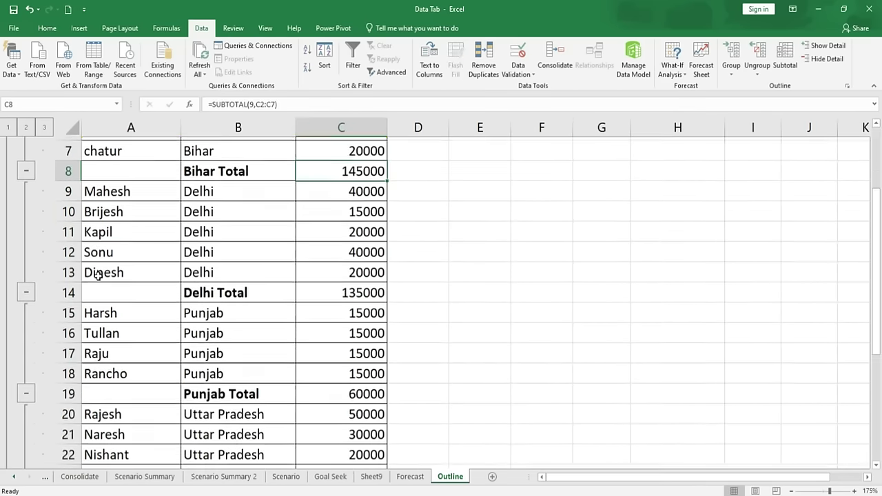
click(107, 191)
click(124, 269)
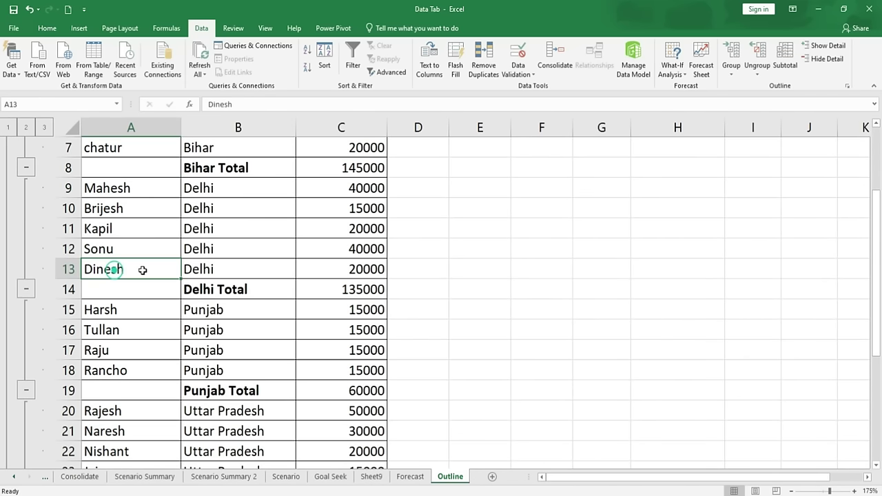
drag(210, 189, 216, 270)
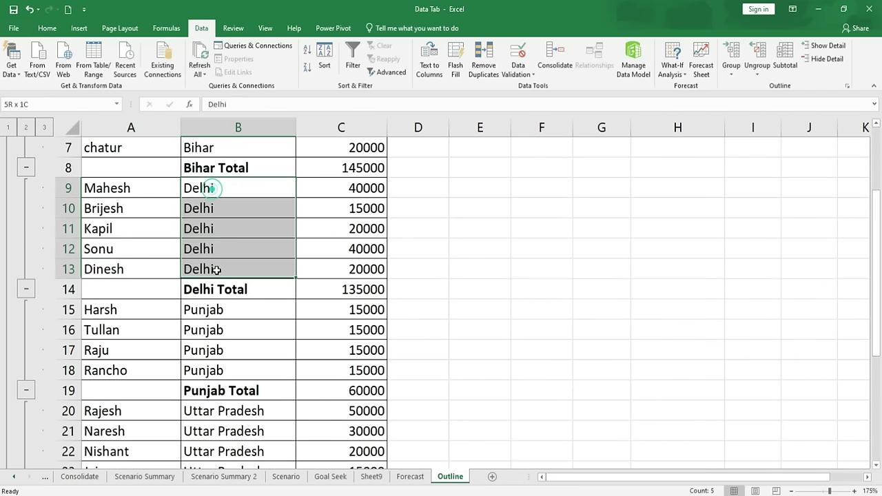
click(360, 292)
drag(225, 312, 228, 370)
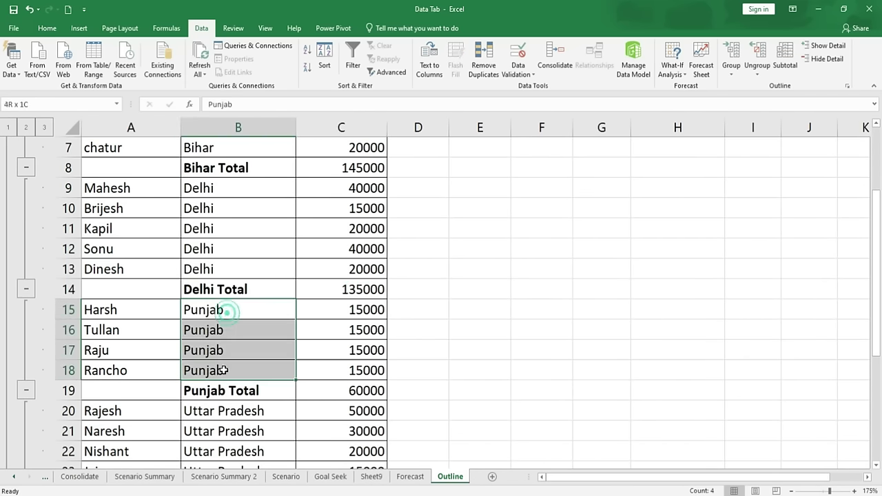
click(357, 390)
scroll(310, 372, down, 3)
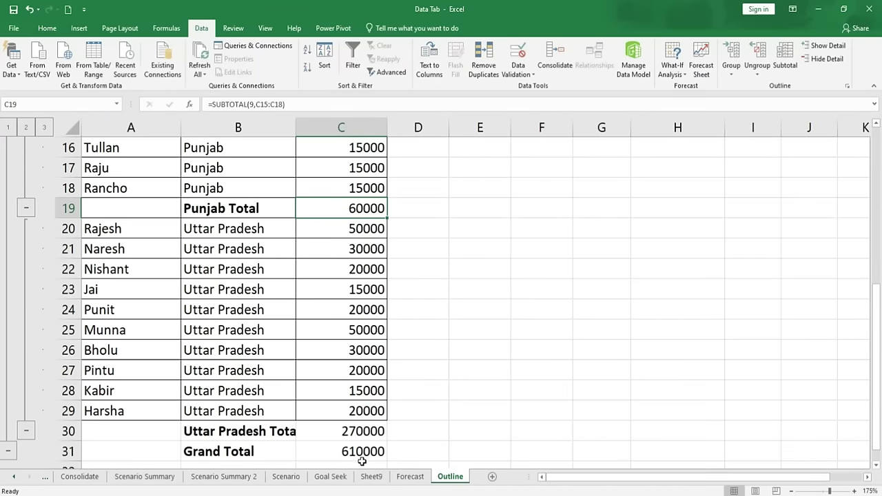
scroll(560, 397, up, 5)
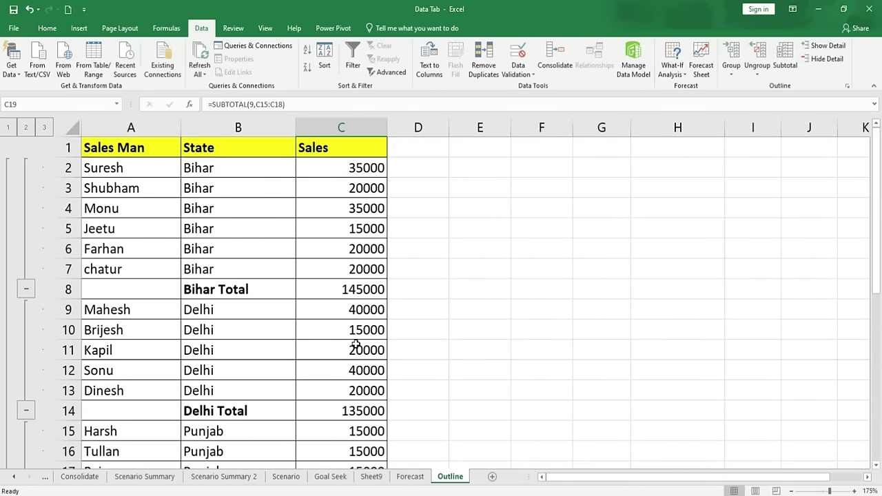
Collapse the Bihar, Delhi, Punjab and Uttar Pradesh groups to their totals.
click(26, 290)
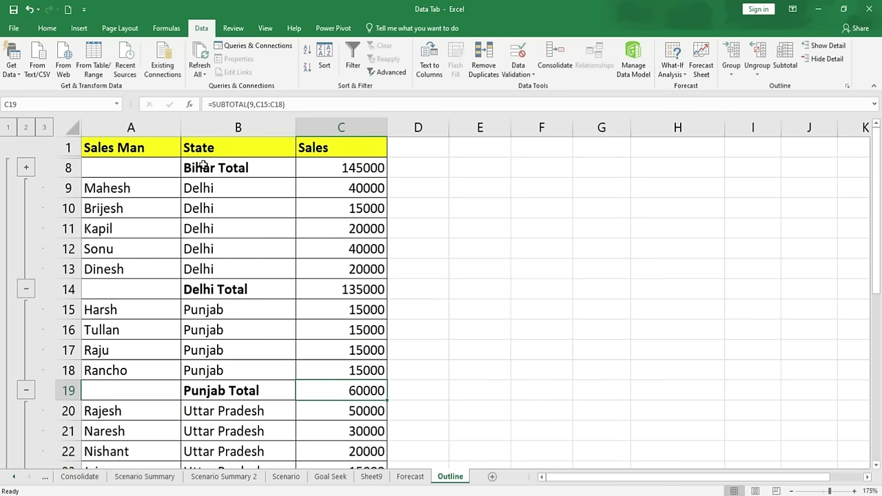
click(26, 289)
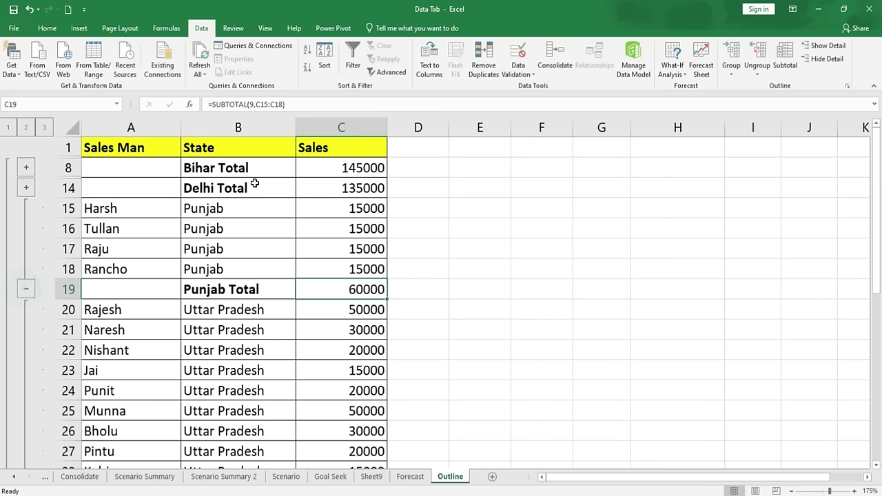
click(26, 289)
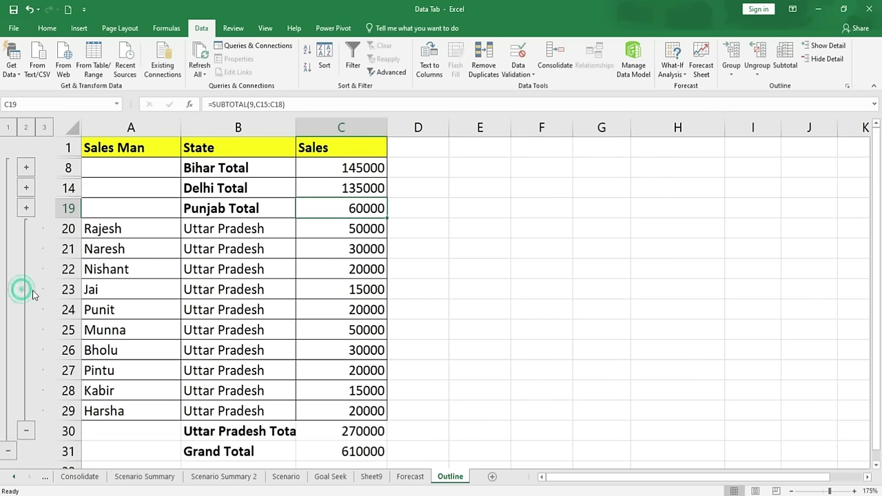
click(25, 434)
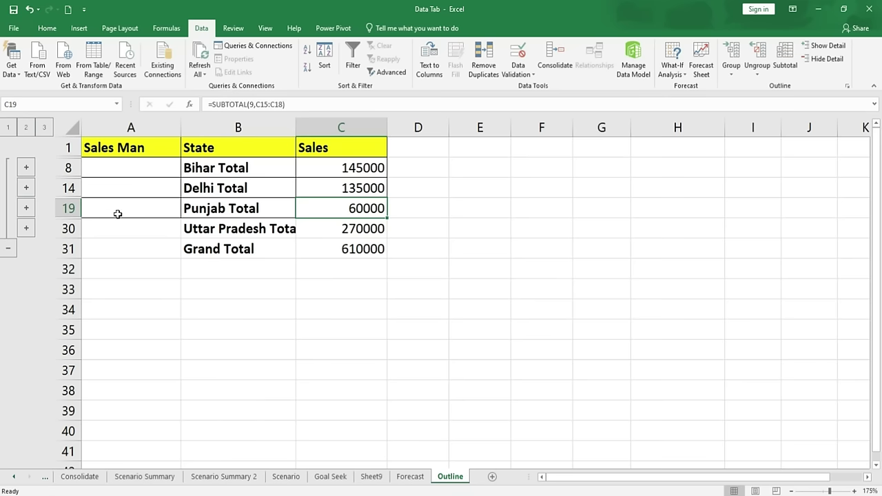
drag(231, 249, 336, 259)
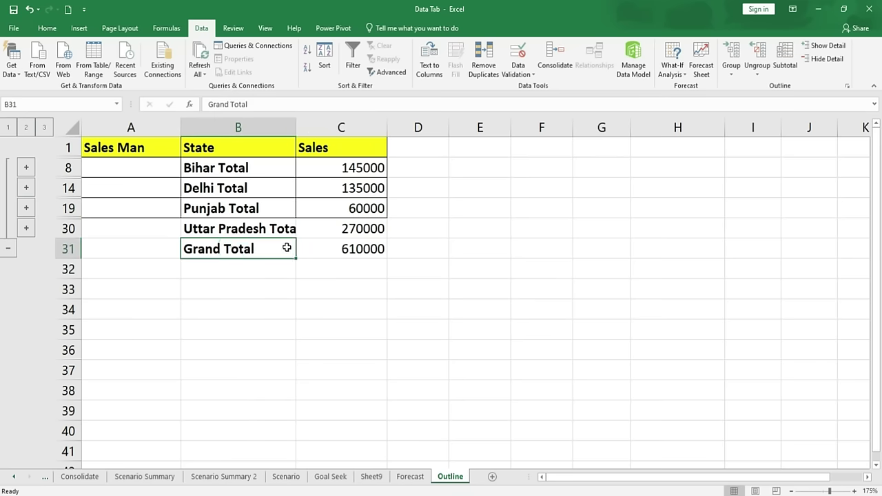
click(309, 289)
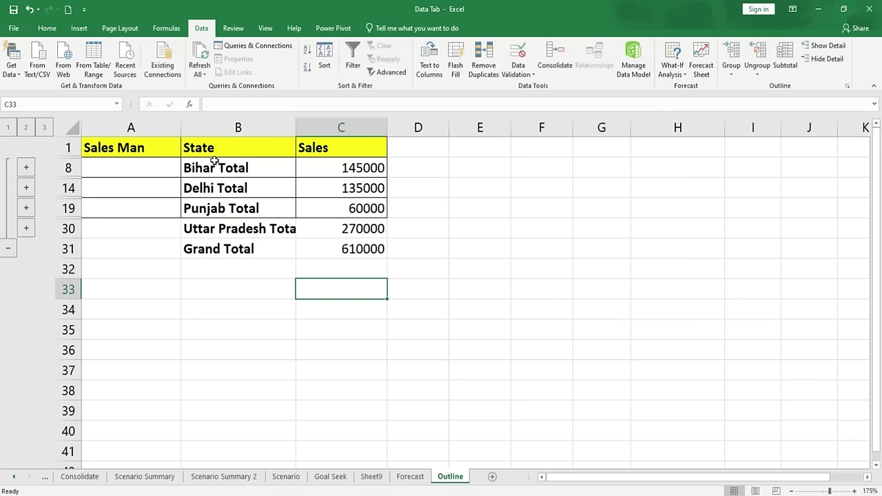
Expand Bihar and Delhi, then try Hide Detail and Show Detail on Delhi.
click(26, 168)
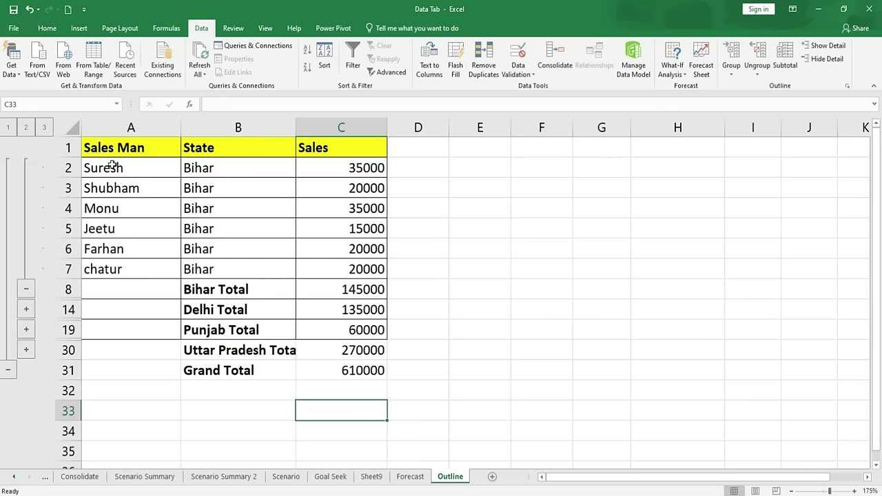
click(221, 289)
click(227, 311)
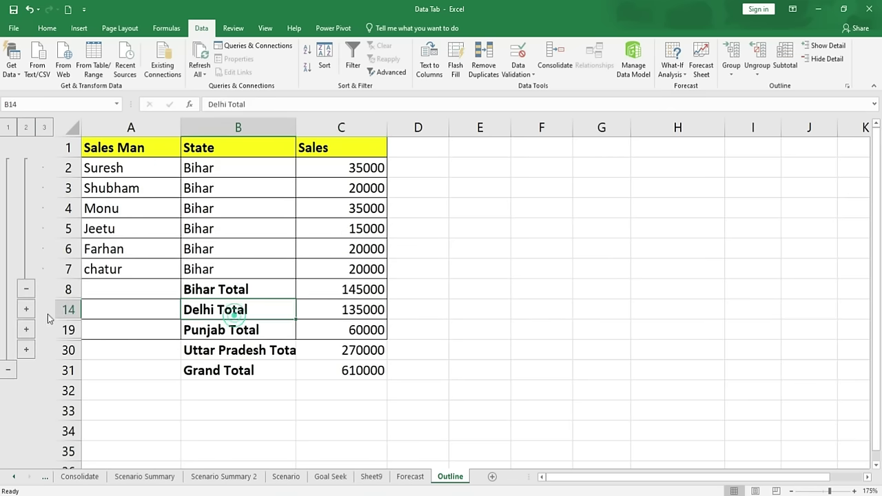
click(26, 310)
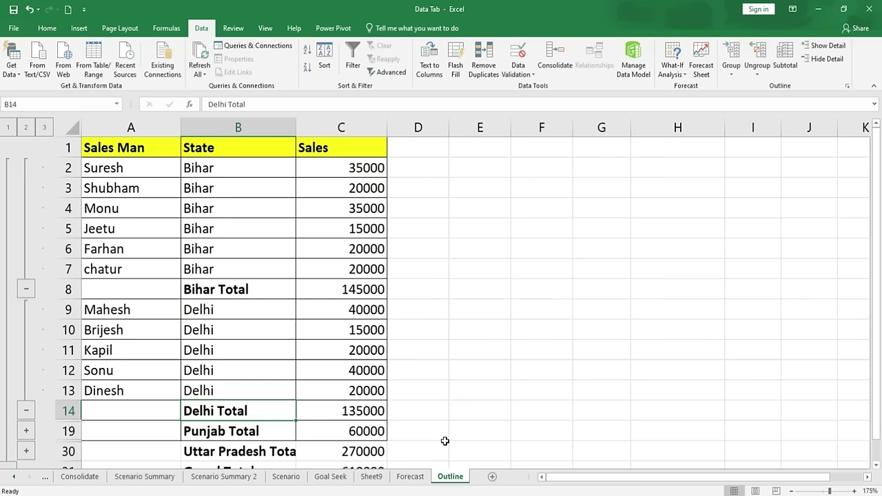
click(827, 59)
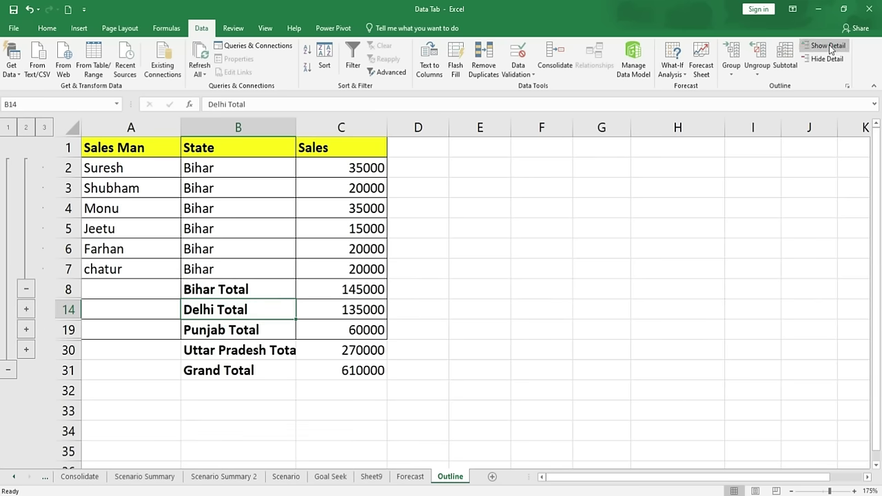
click(827, 45)
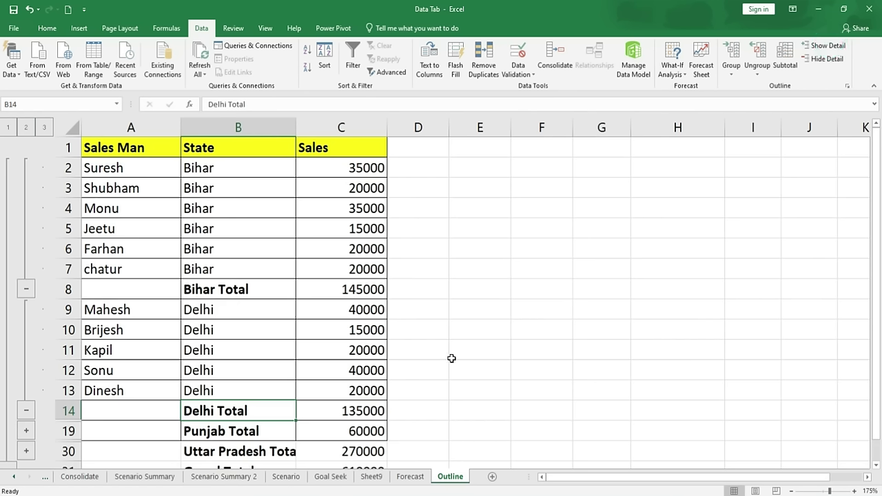